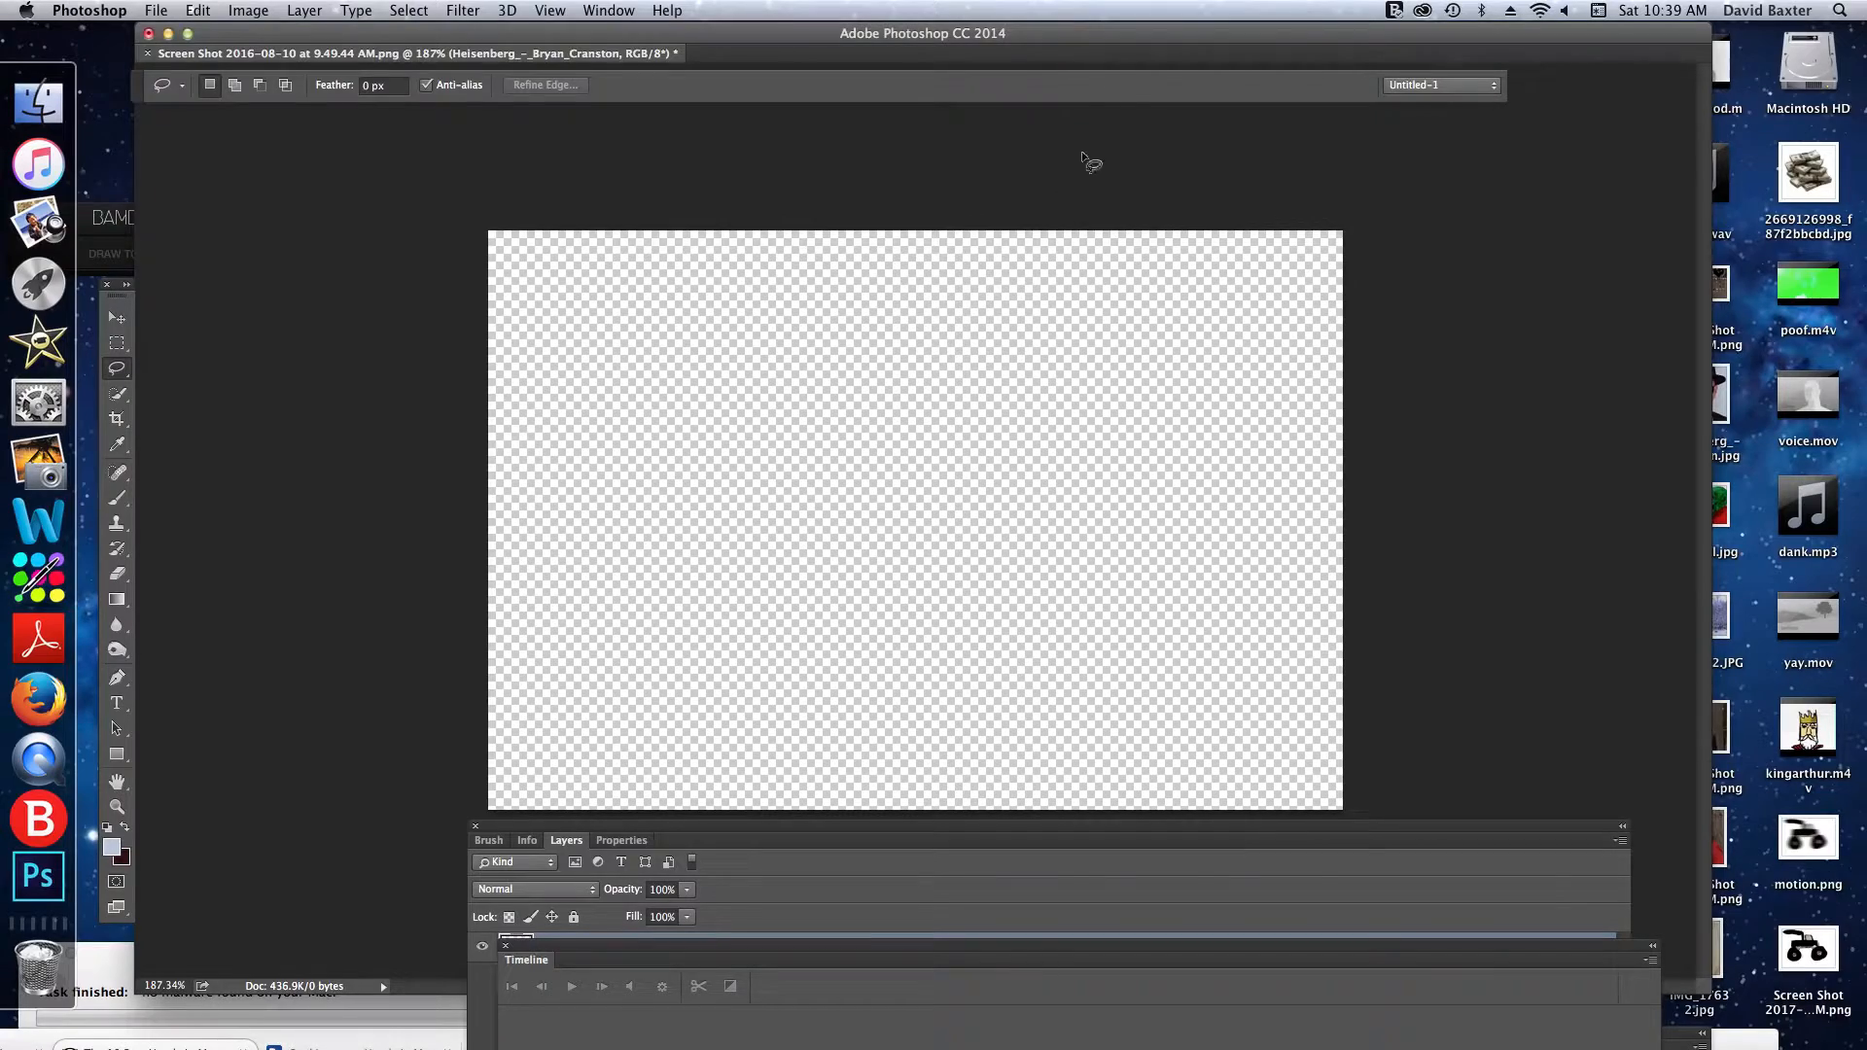
- Place the image Screen Shot 2016-08-10 at 9.49.44 AM.png from the desktop into the empty document and commit its placement
{"action": "left_click_drag", "start_coordinate": [1128, 33], "coordinate": [297, 34]}
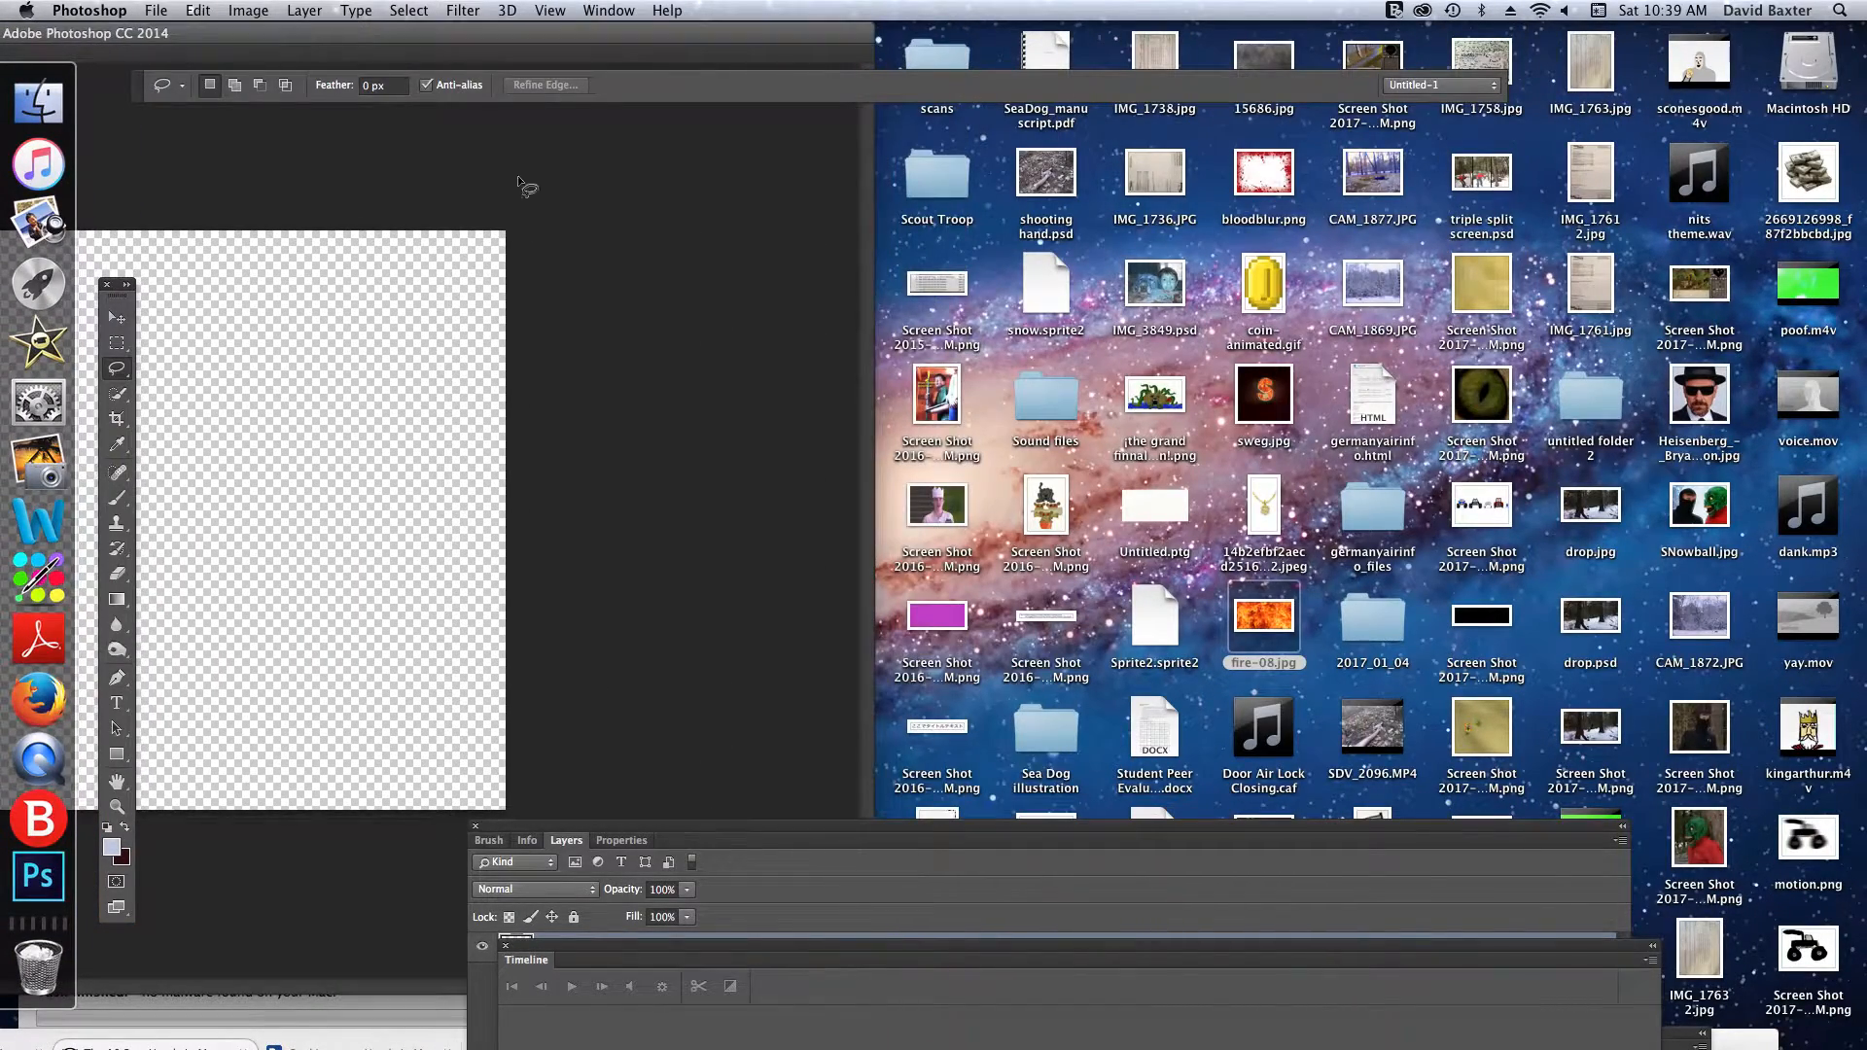
{"action": "left_click_drag", "start_coordinate": [938, 504], "coordinate": [377, 574]}
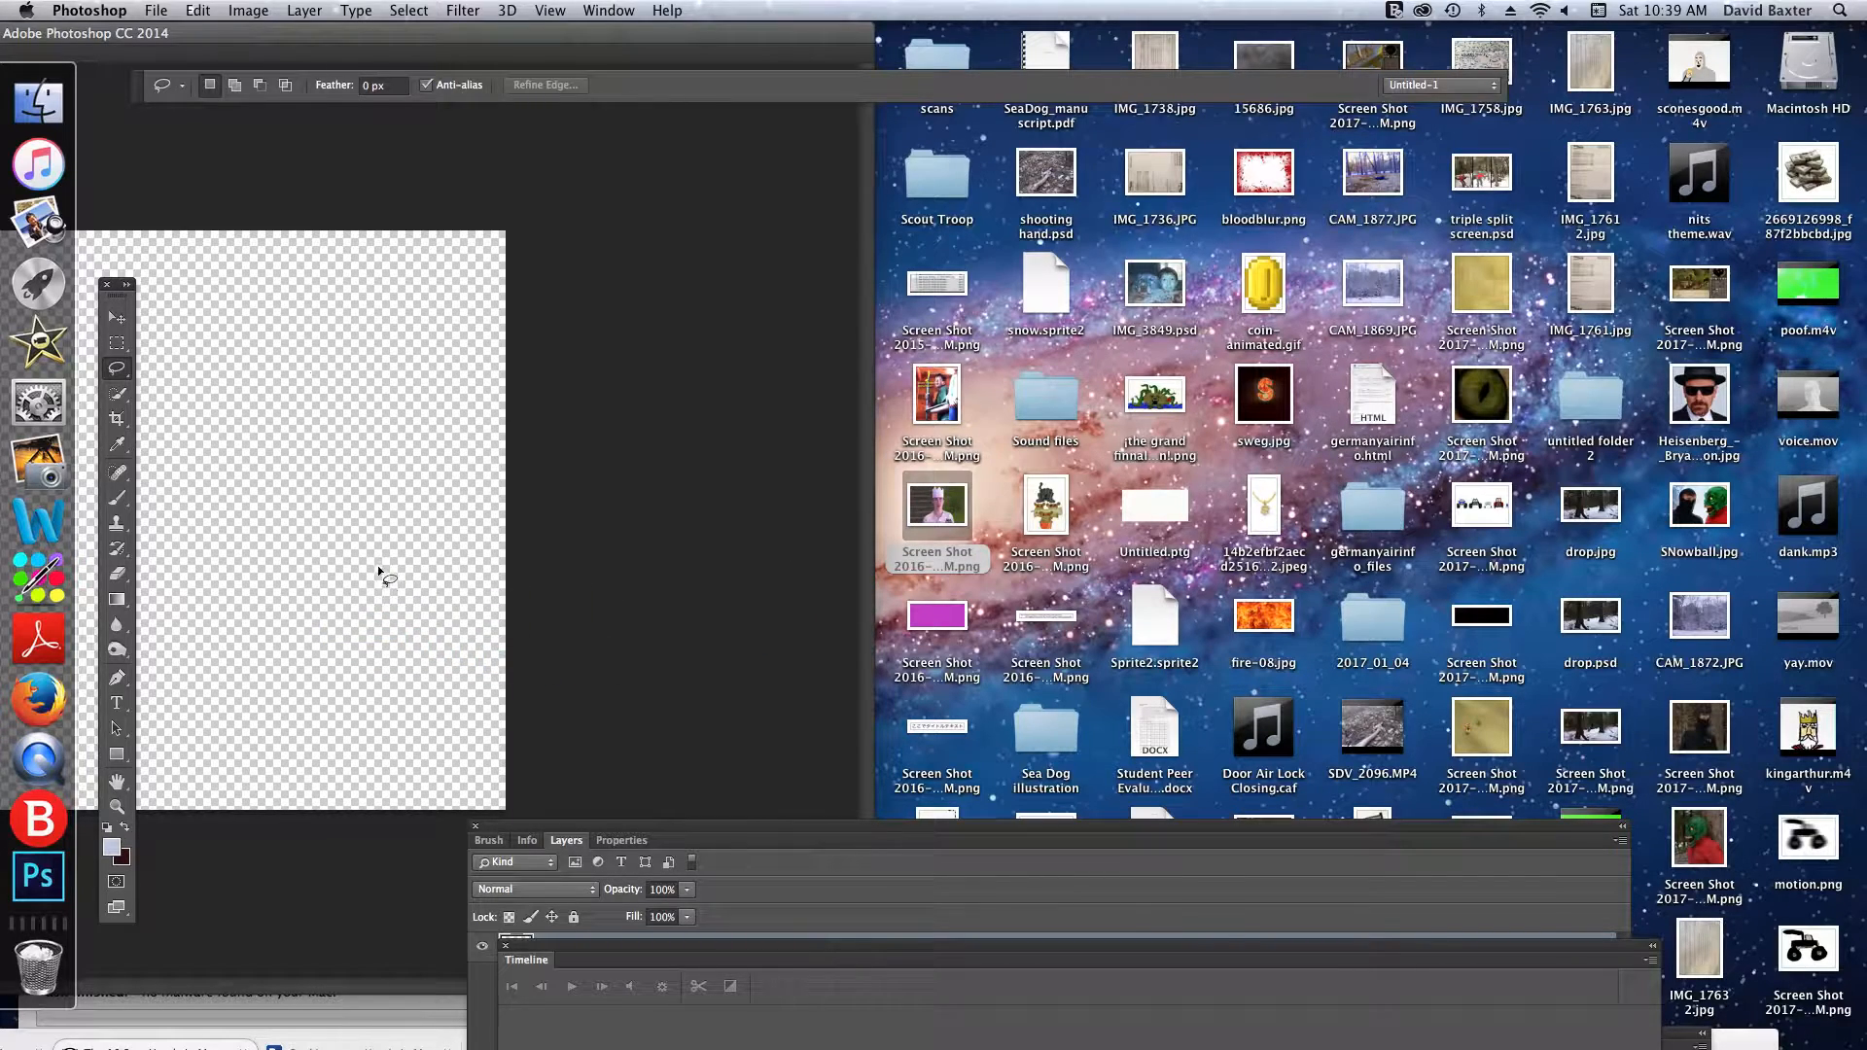
{"action": "left_click_drag", "start_coordinate": [467, 34], "coordinate": [1161, 34]}
{"action": "left_click_drag", "start_coordinate": [975, 32], "coordinate": [948, 27]}
{"action": "left_click", "coordinate": [865, 85]}
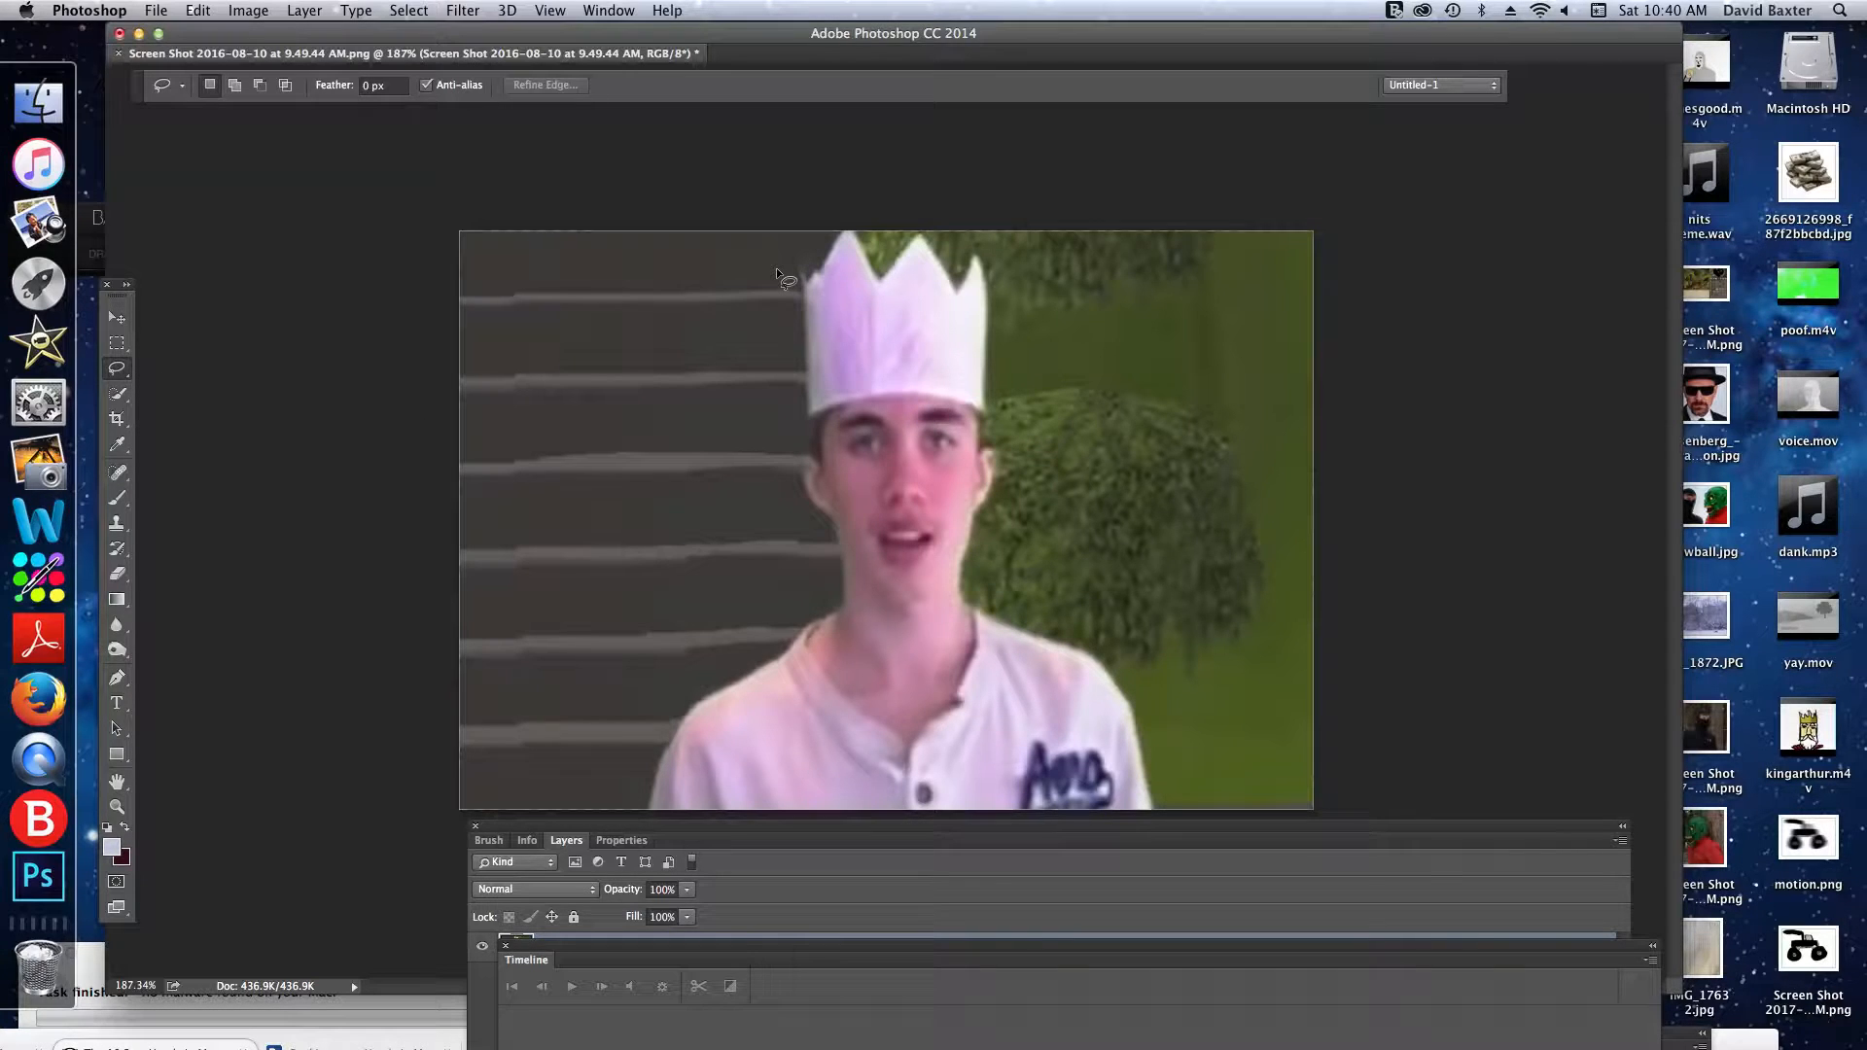
- Outline the man in the paper crown, including his shoulders, with a freehand Lasso selection
{"action": "left_click_drag", "start_coordinate": [839, 225], "coordinate": [792, 298]}
{"action": "left_click_drag", "start_coordinate": [800, 439], "coordinate": [797, 446]}
{"action": "left_click_drag", "start_coordinate": [720, 680], "coordinate": [669, 732]}
{"action": "left_click_drag", "start_coordinate": [860, 210], "coordinate": [856, 207]}
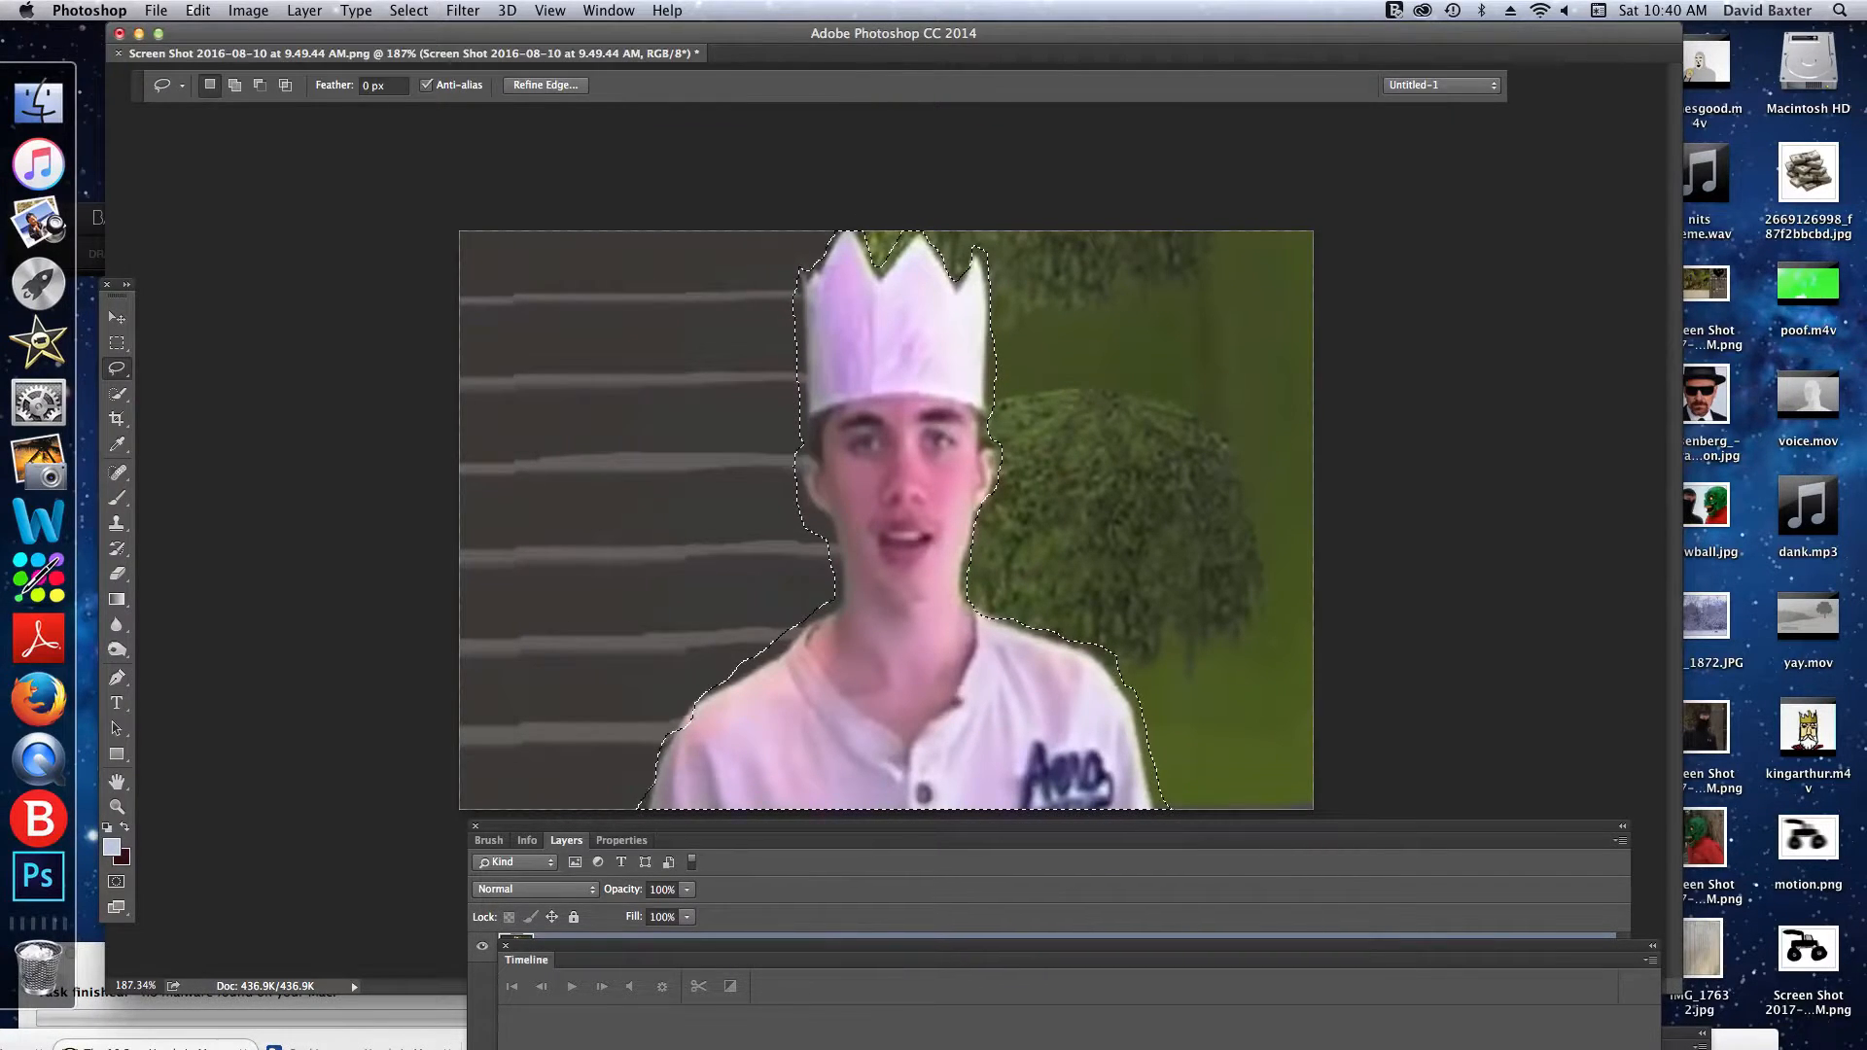
- Add a layer mask to the screenshot layer that reveals only the selected man
{"action": "left_click", "coordinate": [303, 10]}
{"action": "mouse_move", "coordinate": [319, 258]}
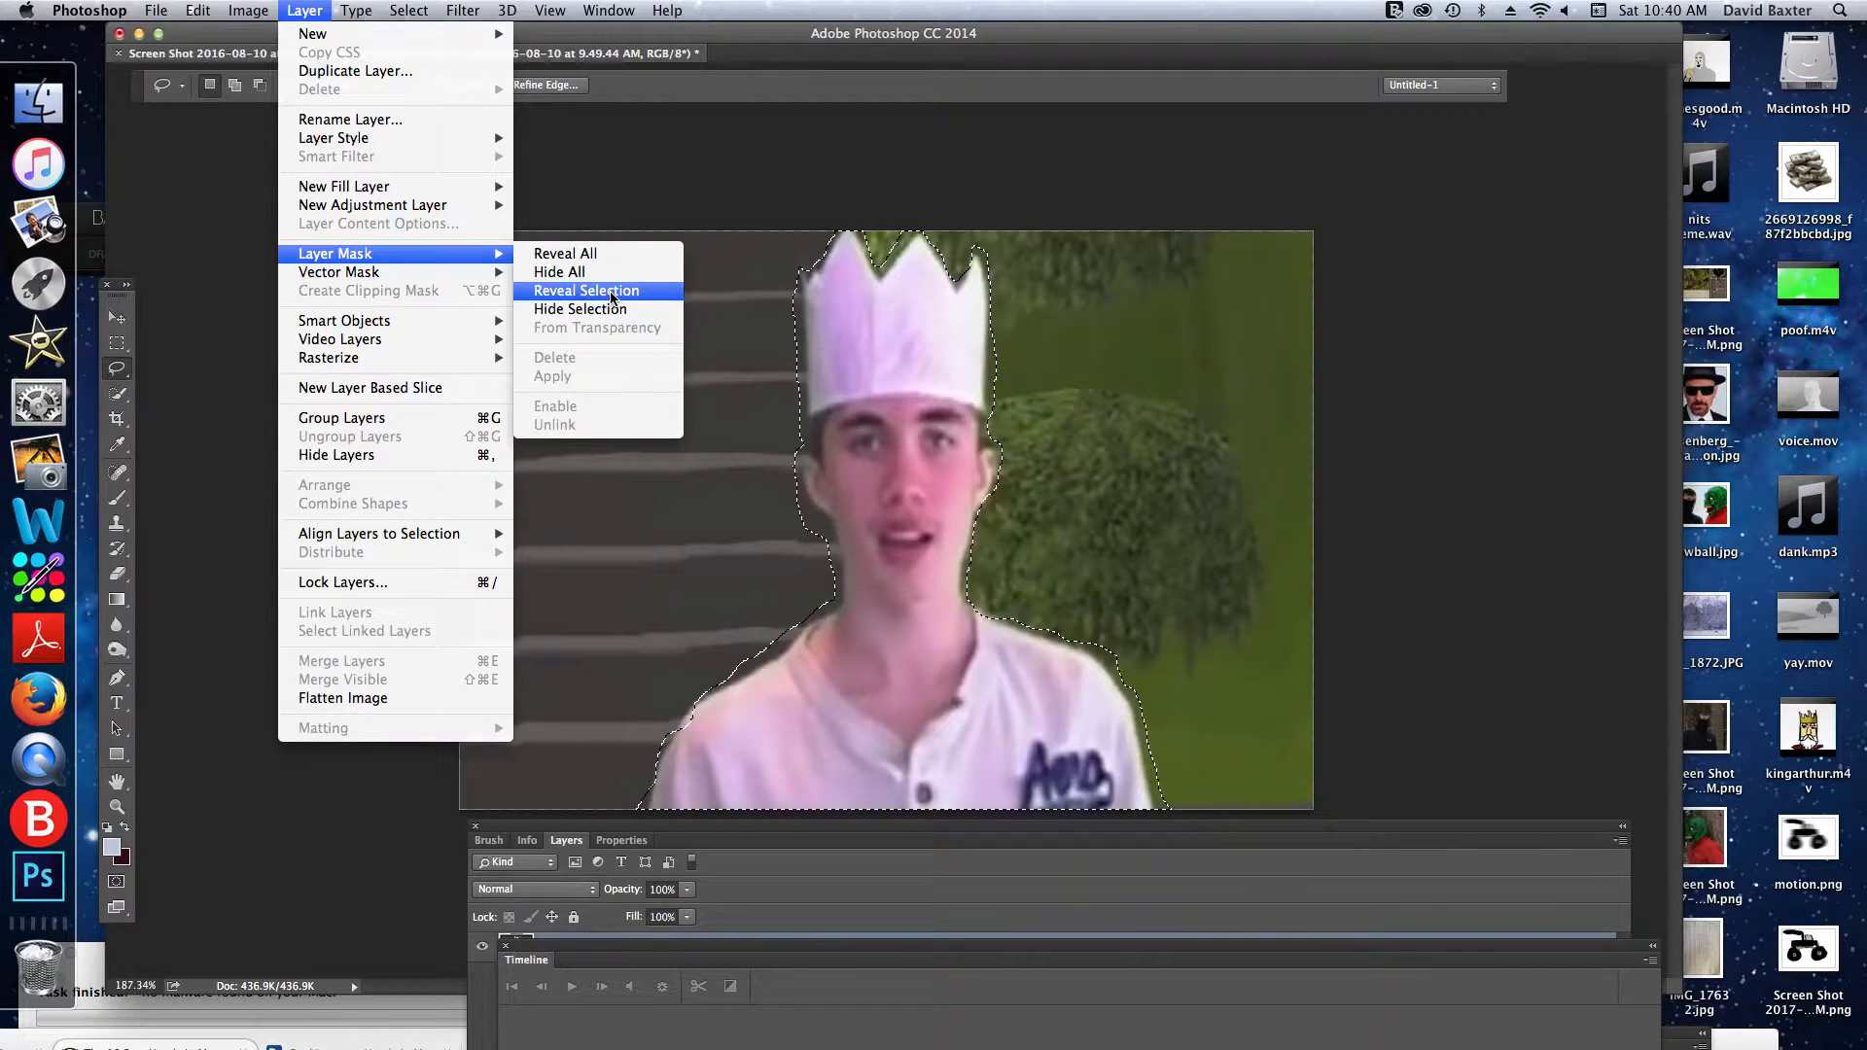
{"action": "left_click", "coordinate": [610, 289]}
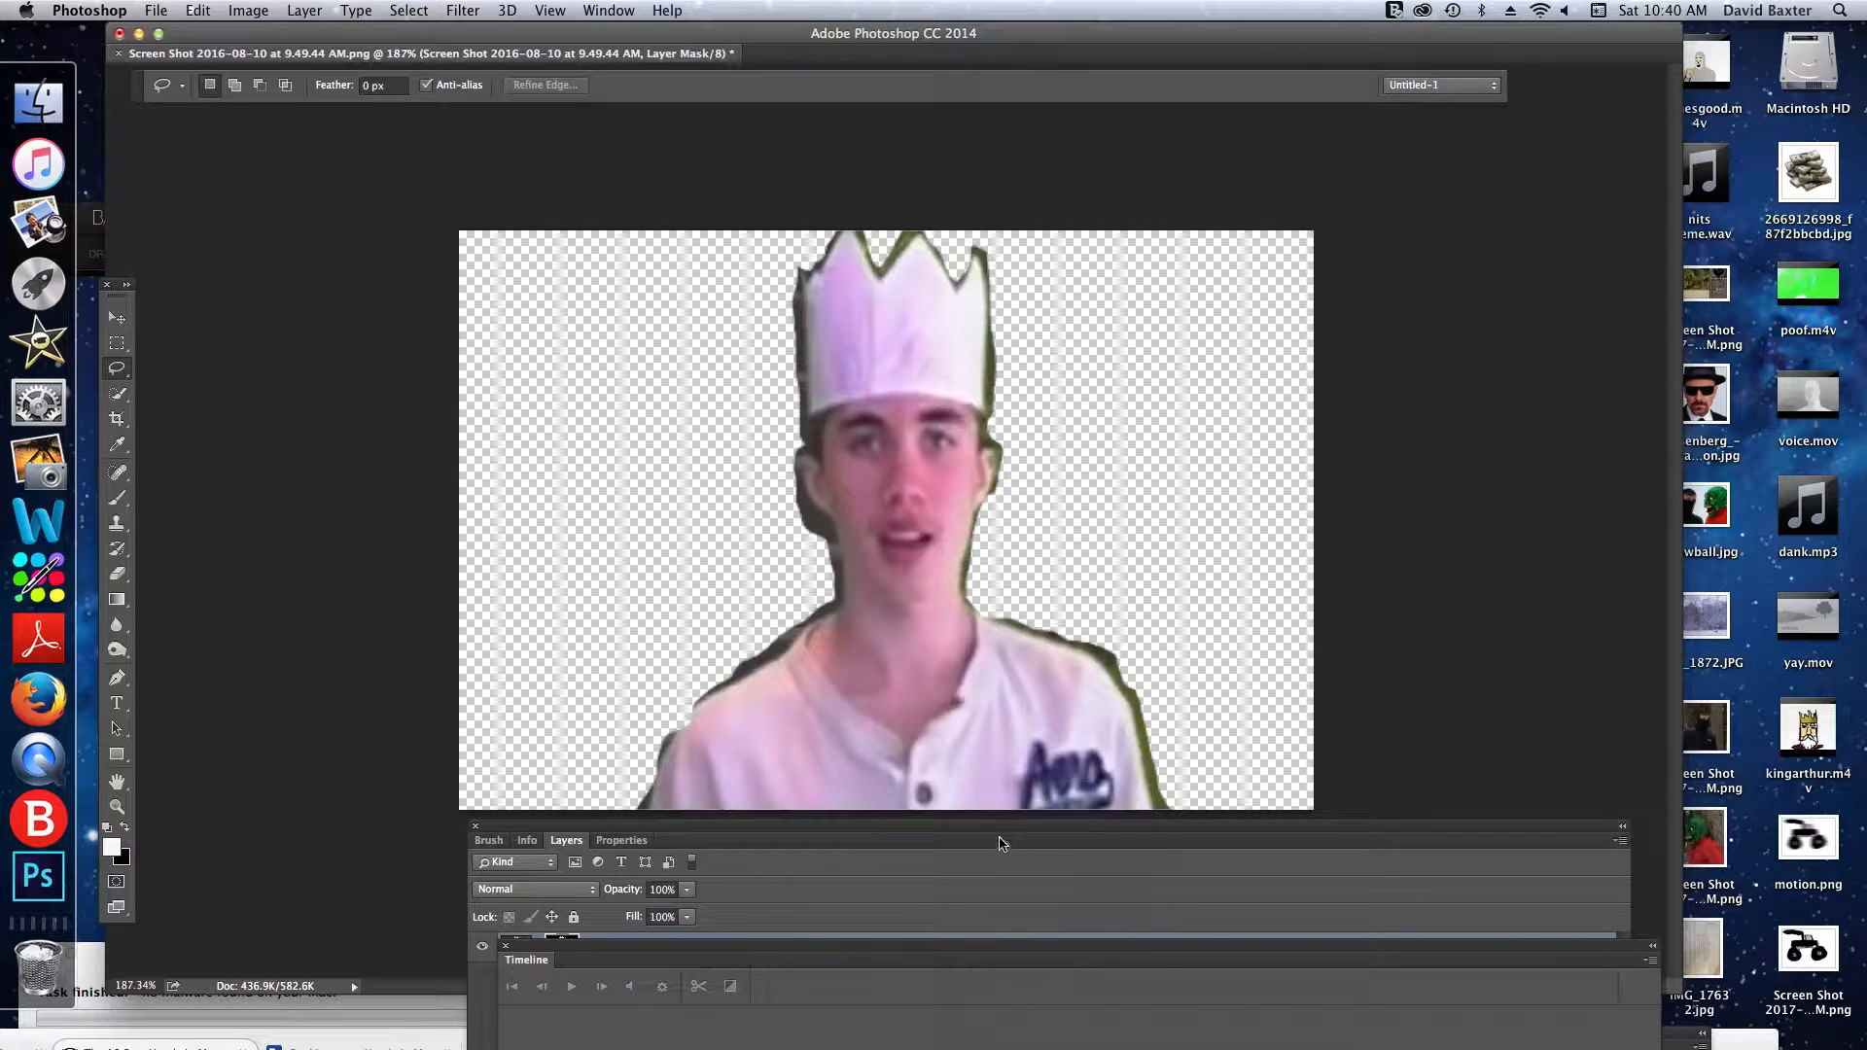
{"action": "left_click_drag", "start_coordinate": [977, 836], "coordinate": [917, 846]}
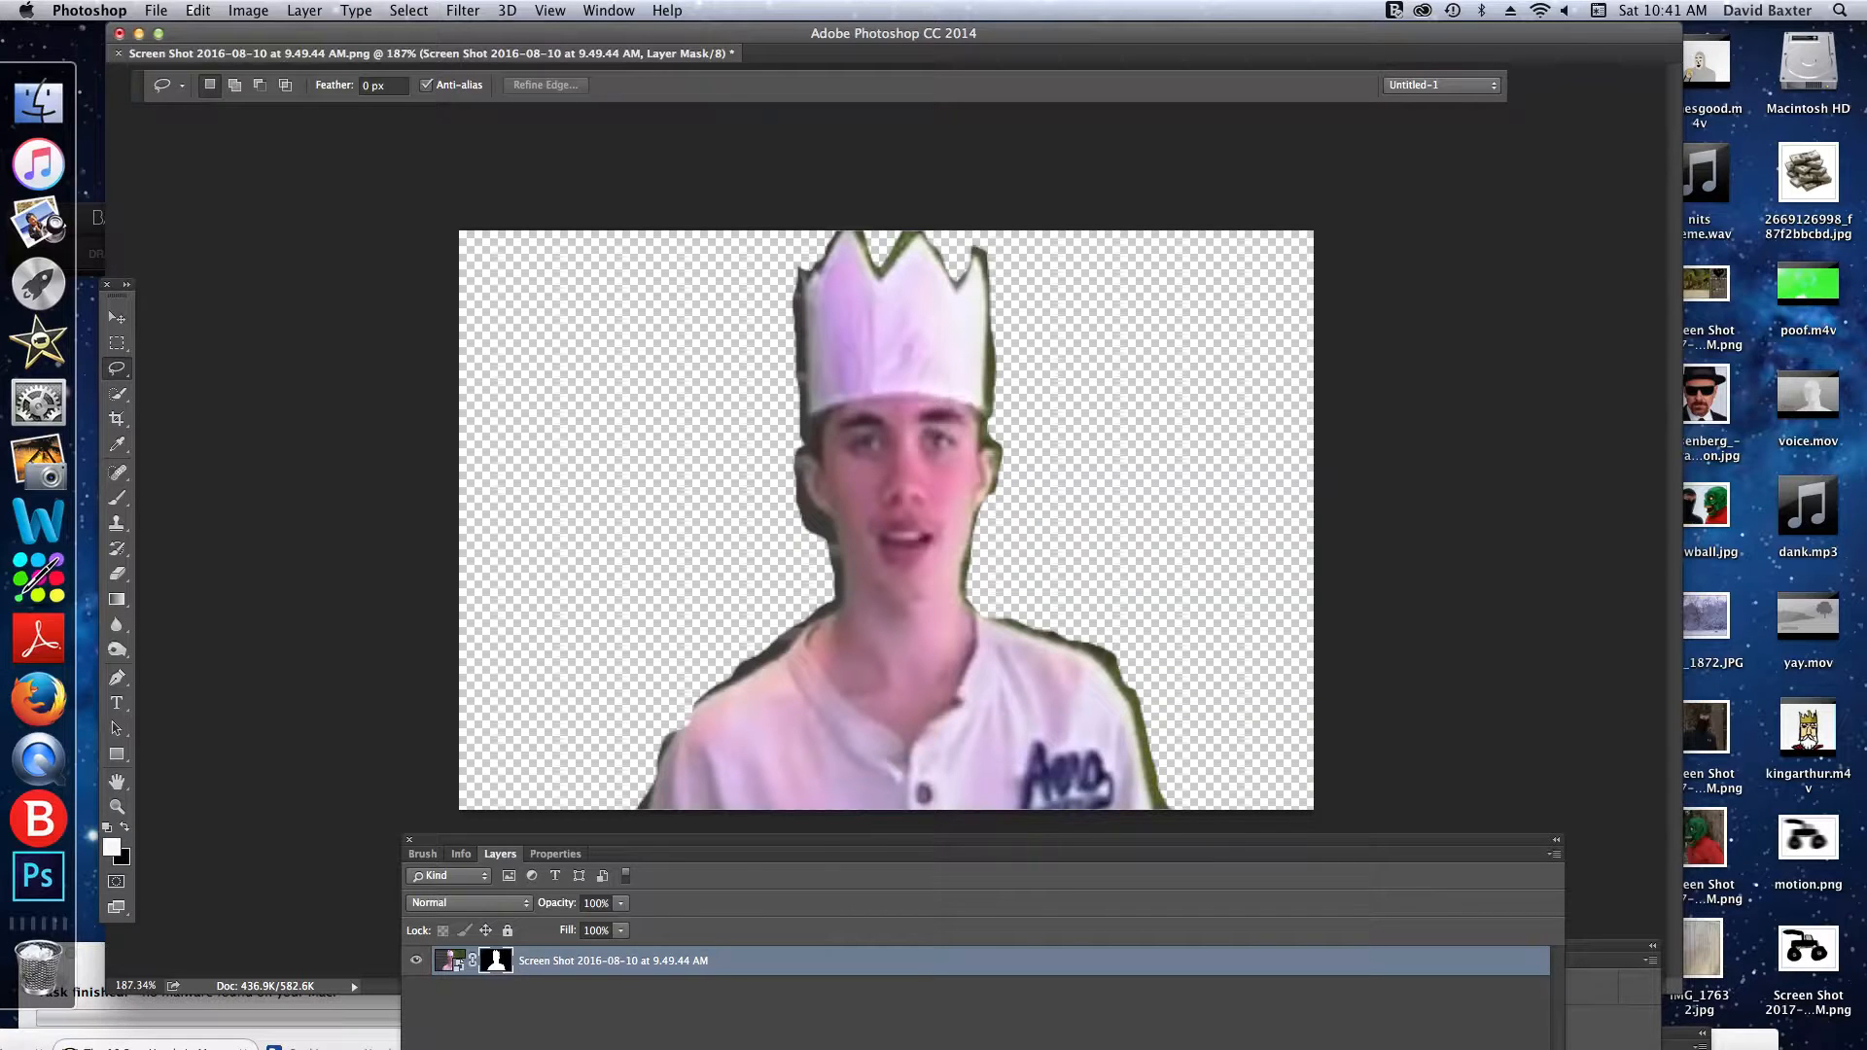
- Select the screenshot layer's mask and display its mask properties beside the image
{"action": "left_click", "coordinate": [587, 11]}
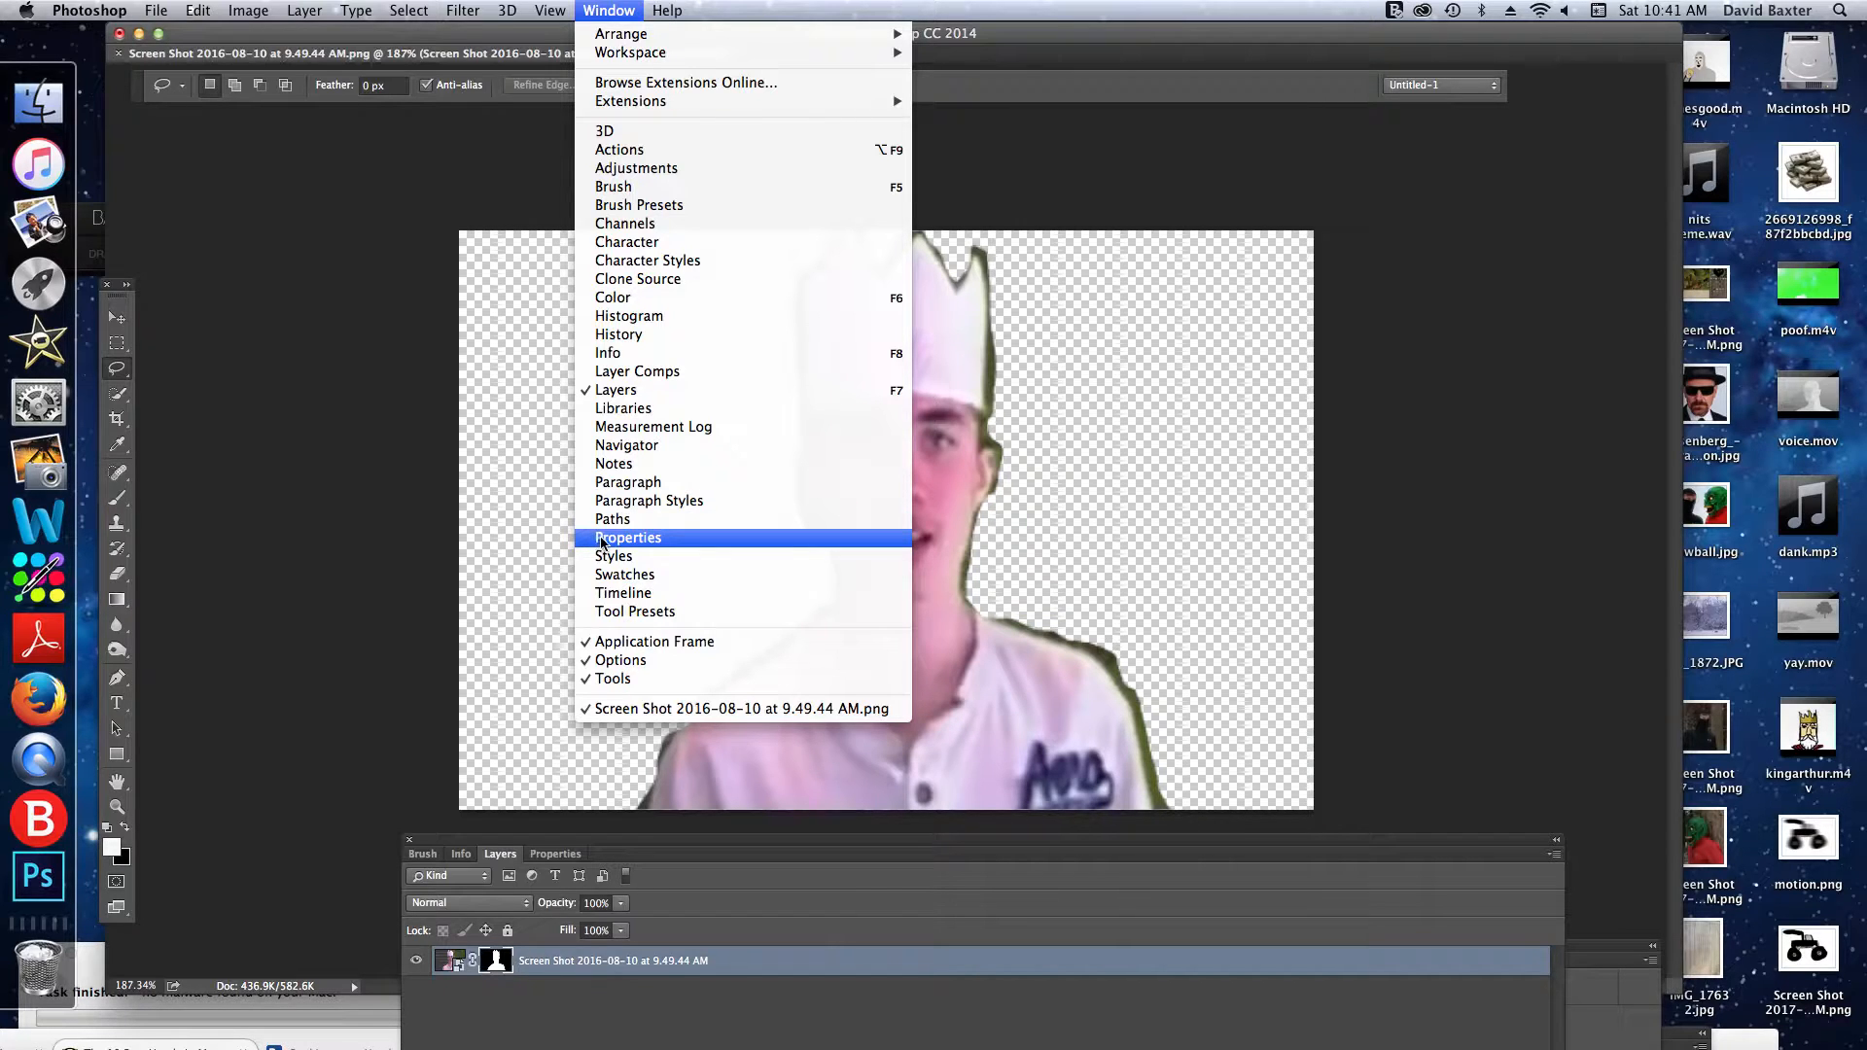
{"action": "left_click", "coordinate": [654, 542]}
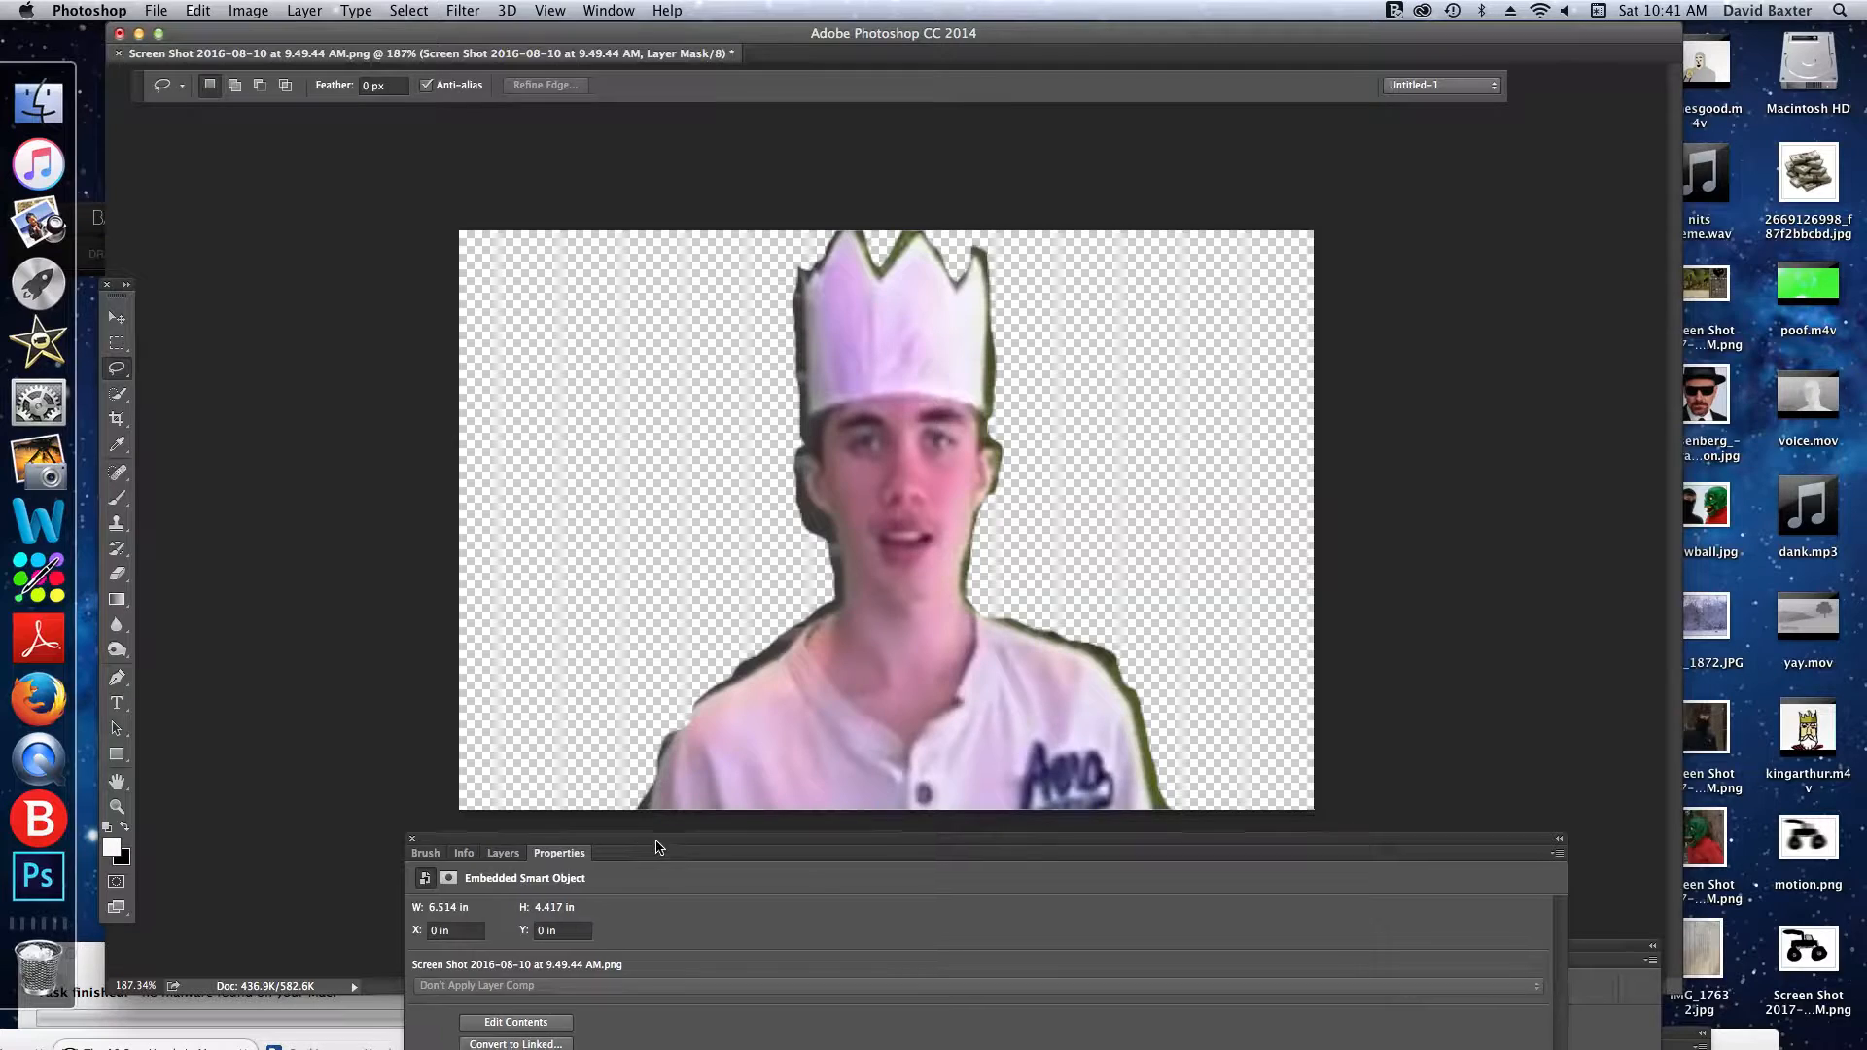
{"action": "left_click_drag", "start_coordinate": [642, 868], "coordinate": [1568, 434]}
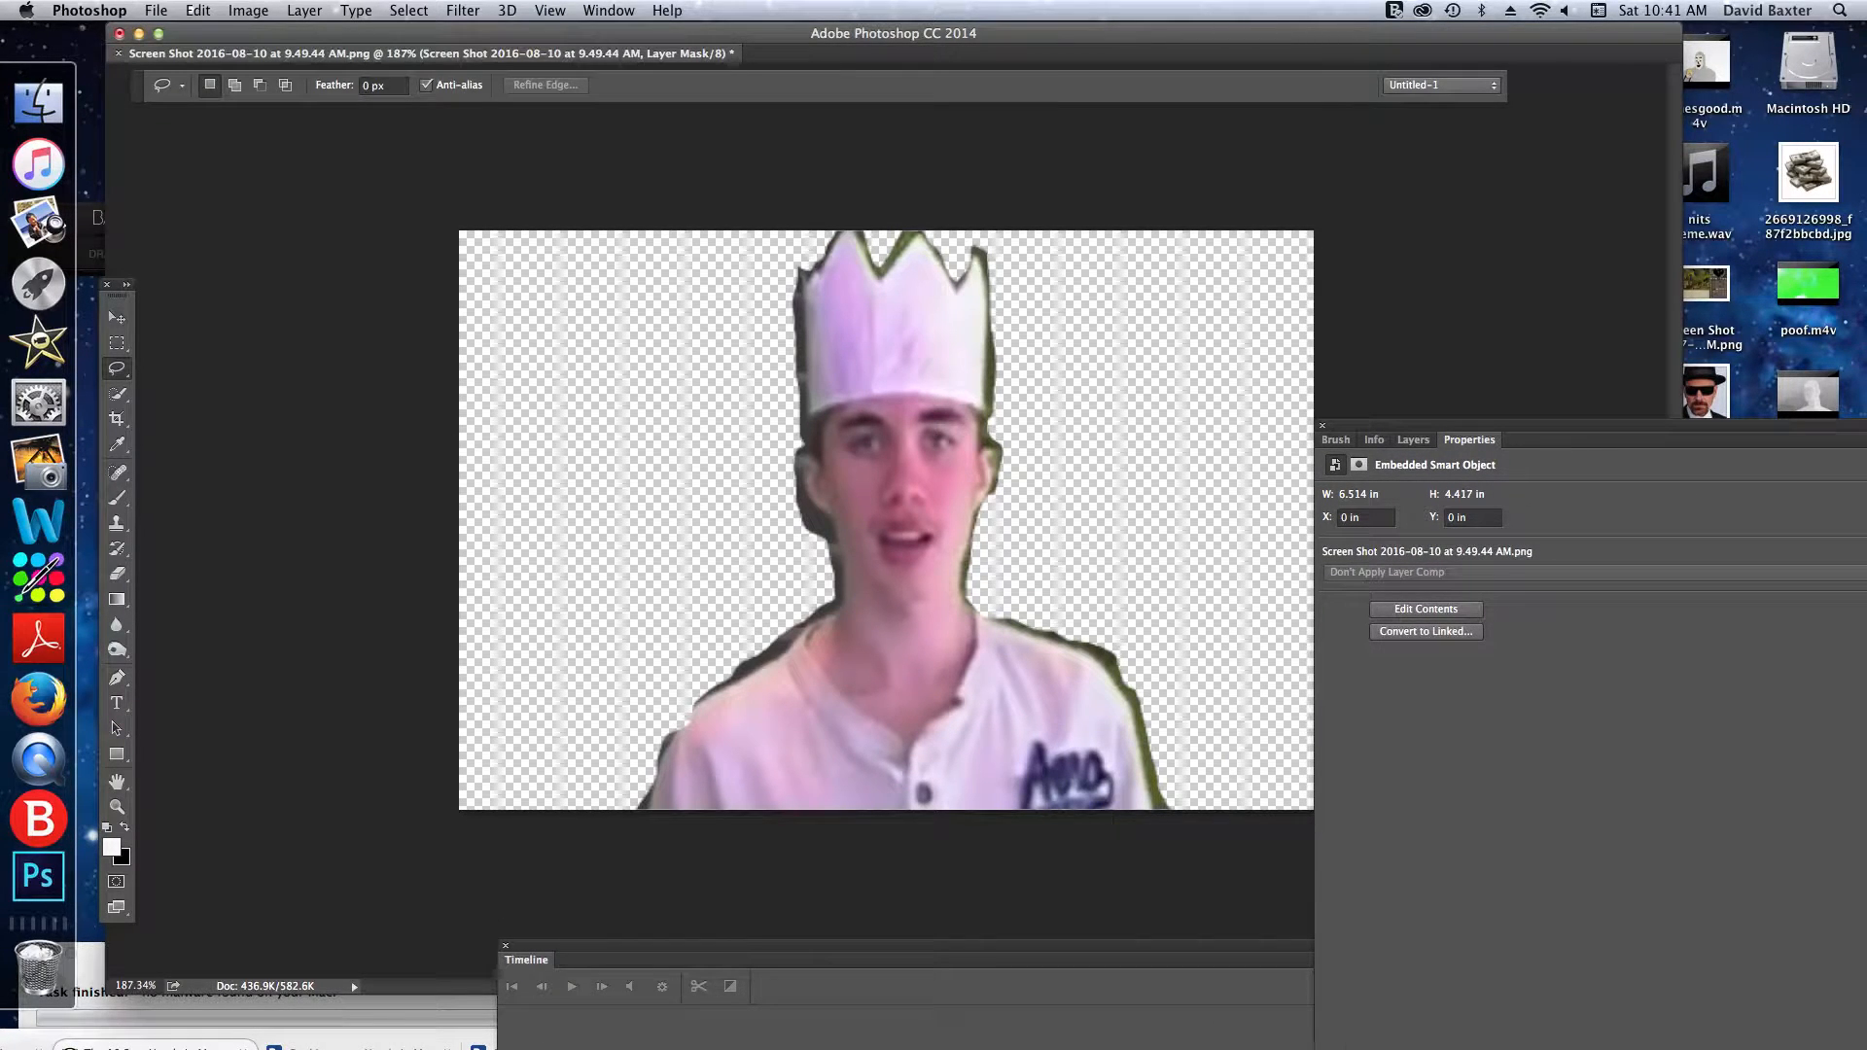
{"action": "left_click", "coordinate": [1413, 440]}
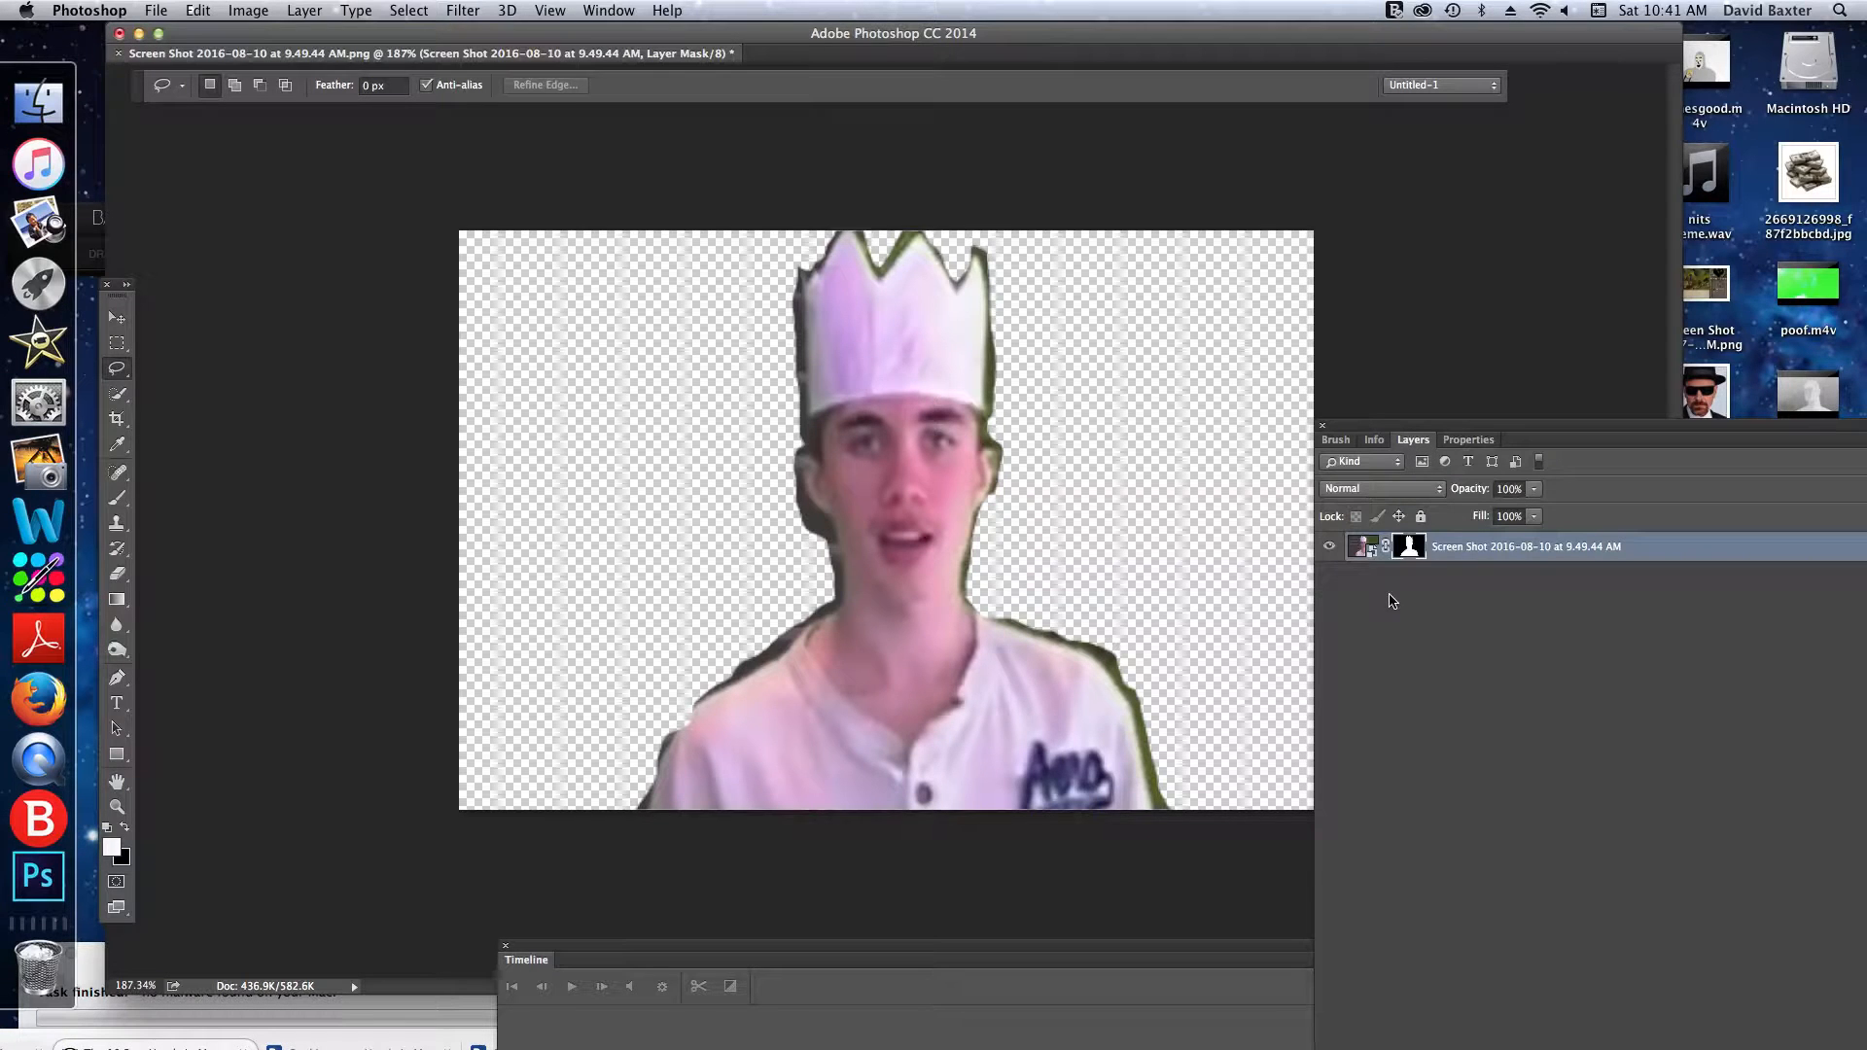
{"action": "left_click", "coordinate": [1360, 554]}
{"action": "left_click", "coordinate": [1411, 545]}
{"action": "left_click", "coordinate": [1468, 439]}
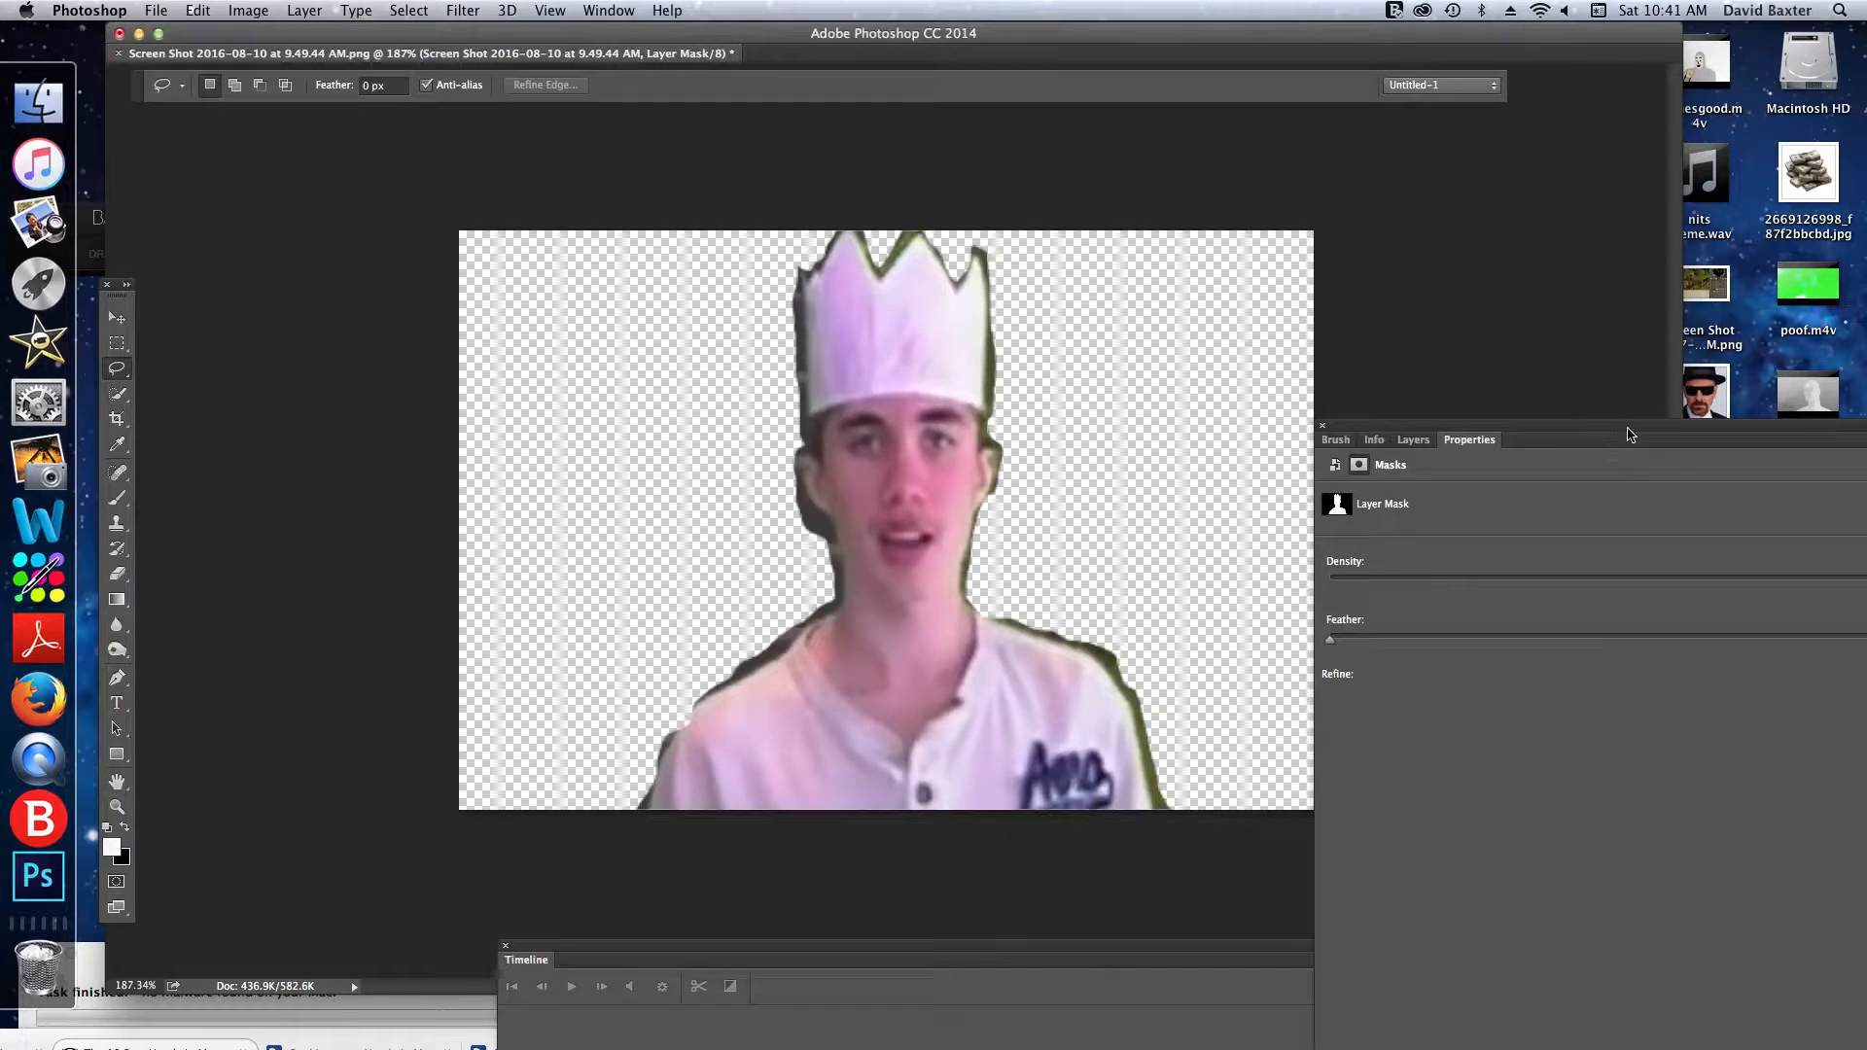
{"action": "left_click_drag", "start_coordinate": [1629, 434], "coordinate": [792, 669]}
{"action": "left_click_drag", "start_coordinate": [1036, 658], "coordinate": [1630, 478]}
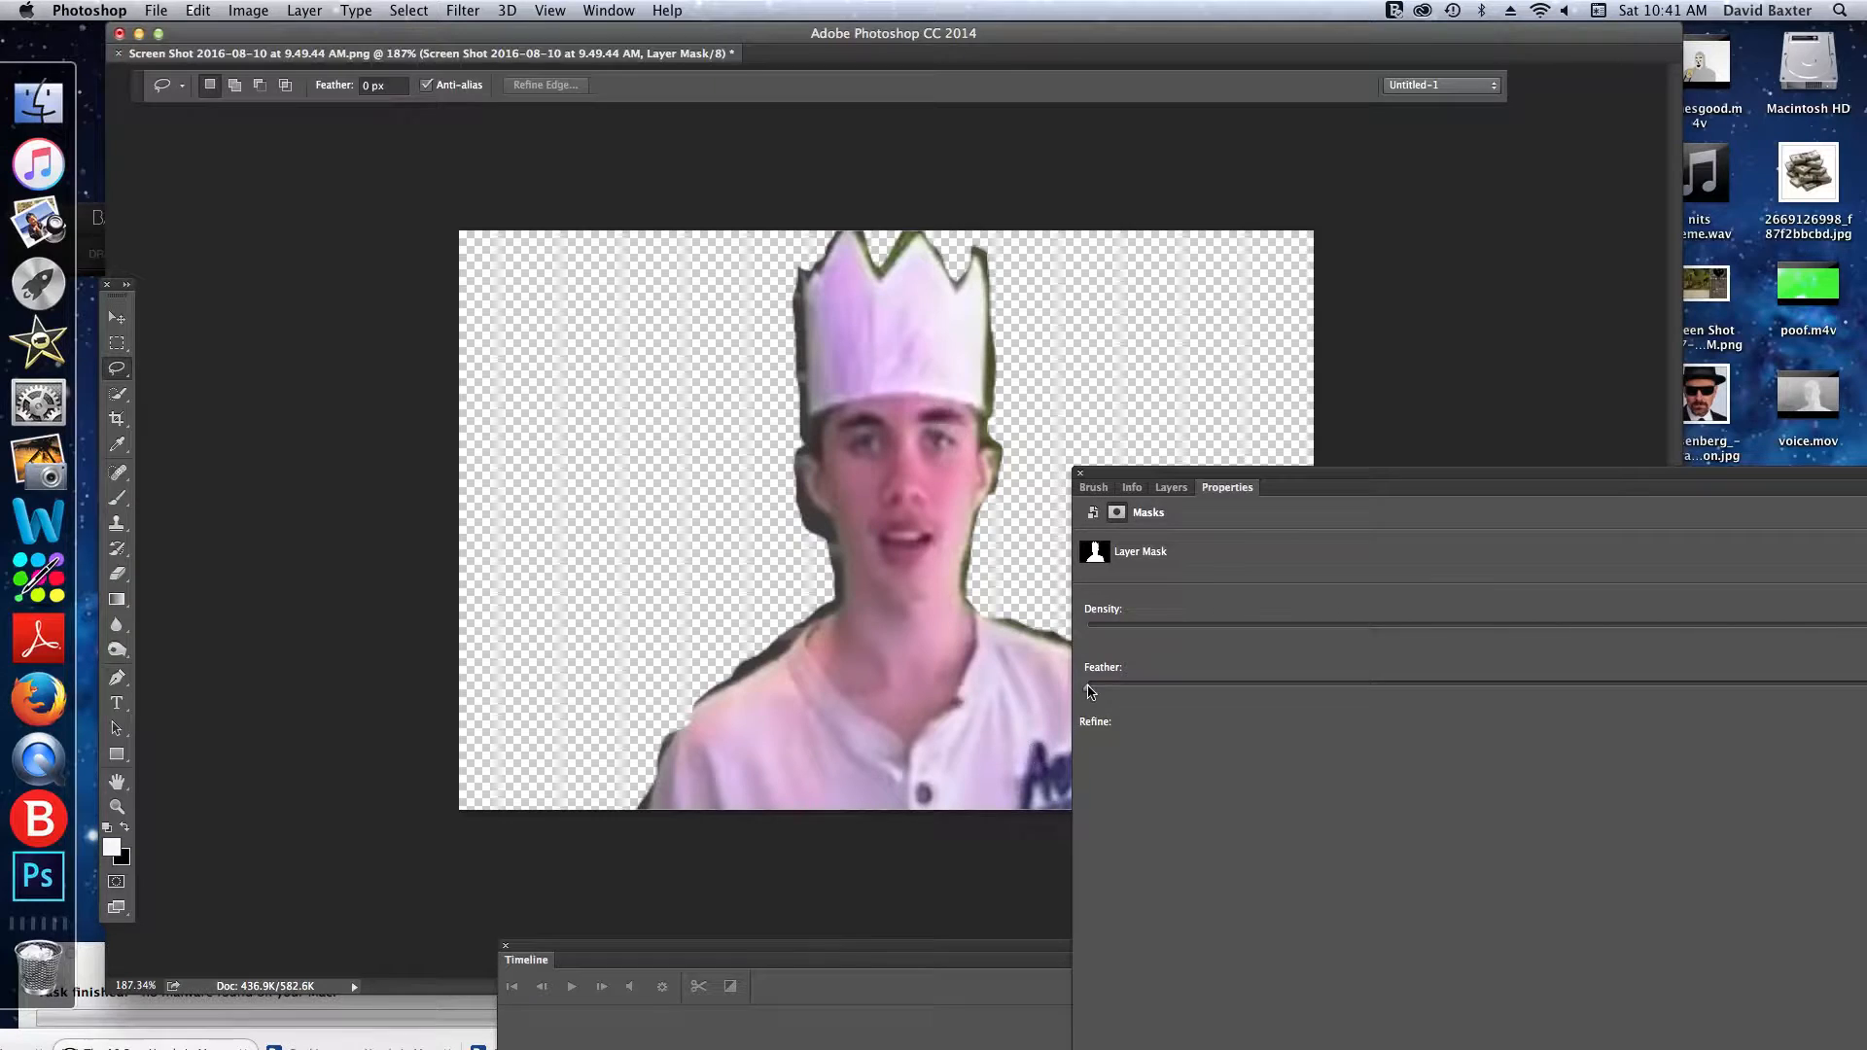
- Try several feather amounts on the layer mask and settle on a feather of 3.5 px
{"action": "left_click_drag", "start_coordinate": [1088, 687], "coordinate": [1288, 684]}
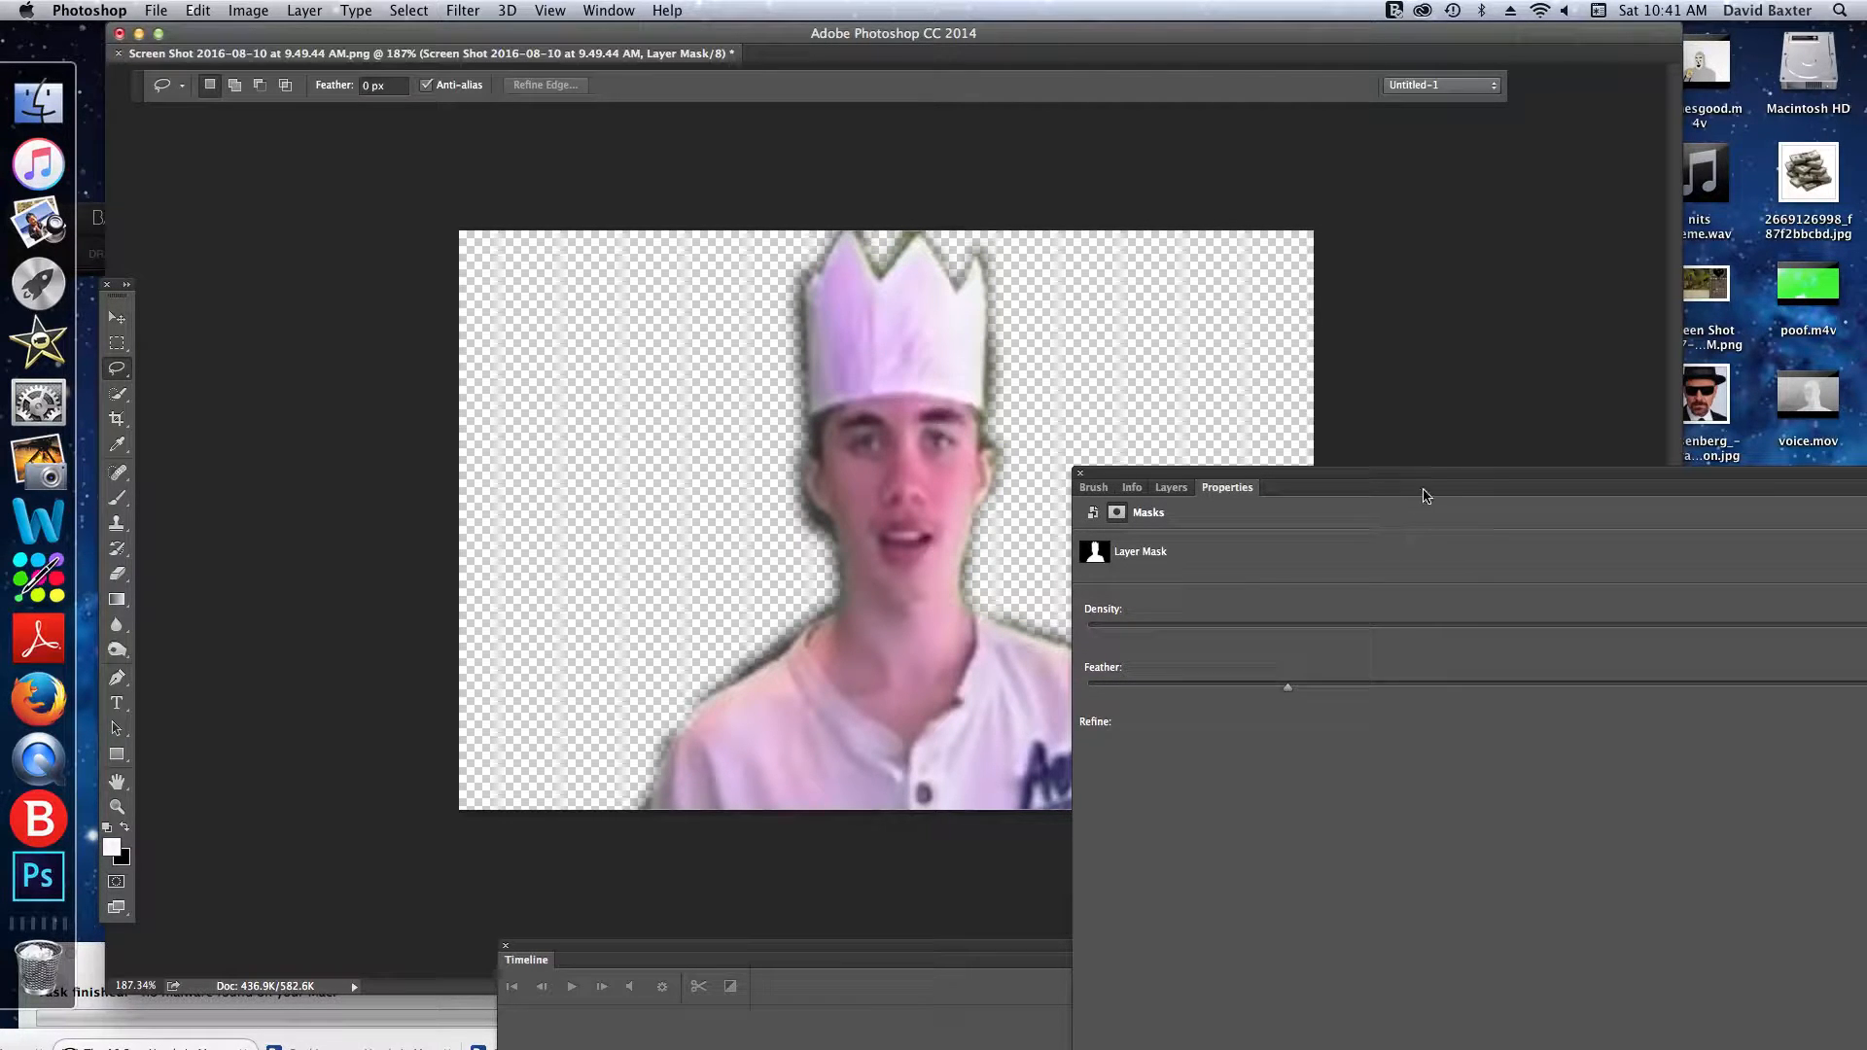
{"action": "left_click_drag", "start_coordinate": [1424, 496], "coordinate": [1386, 508]}
{"action": "left_click_drag", "start_coordinate": [1255, 699], "coordinate": [1539, 707]}
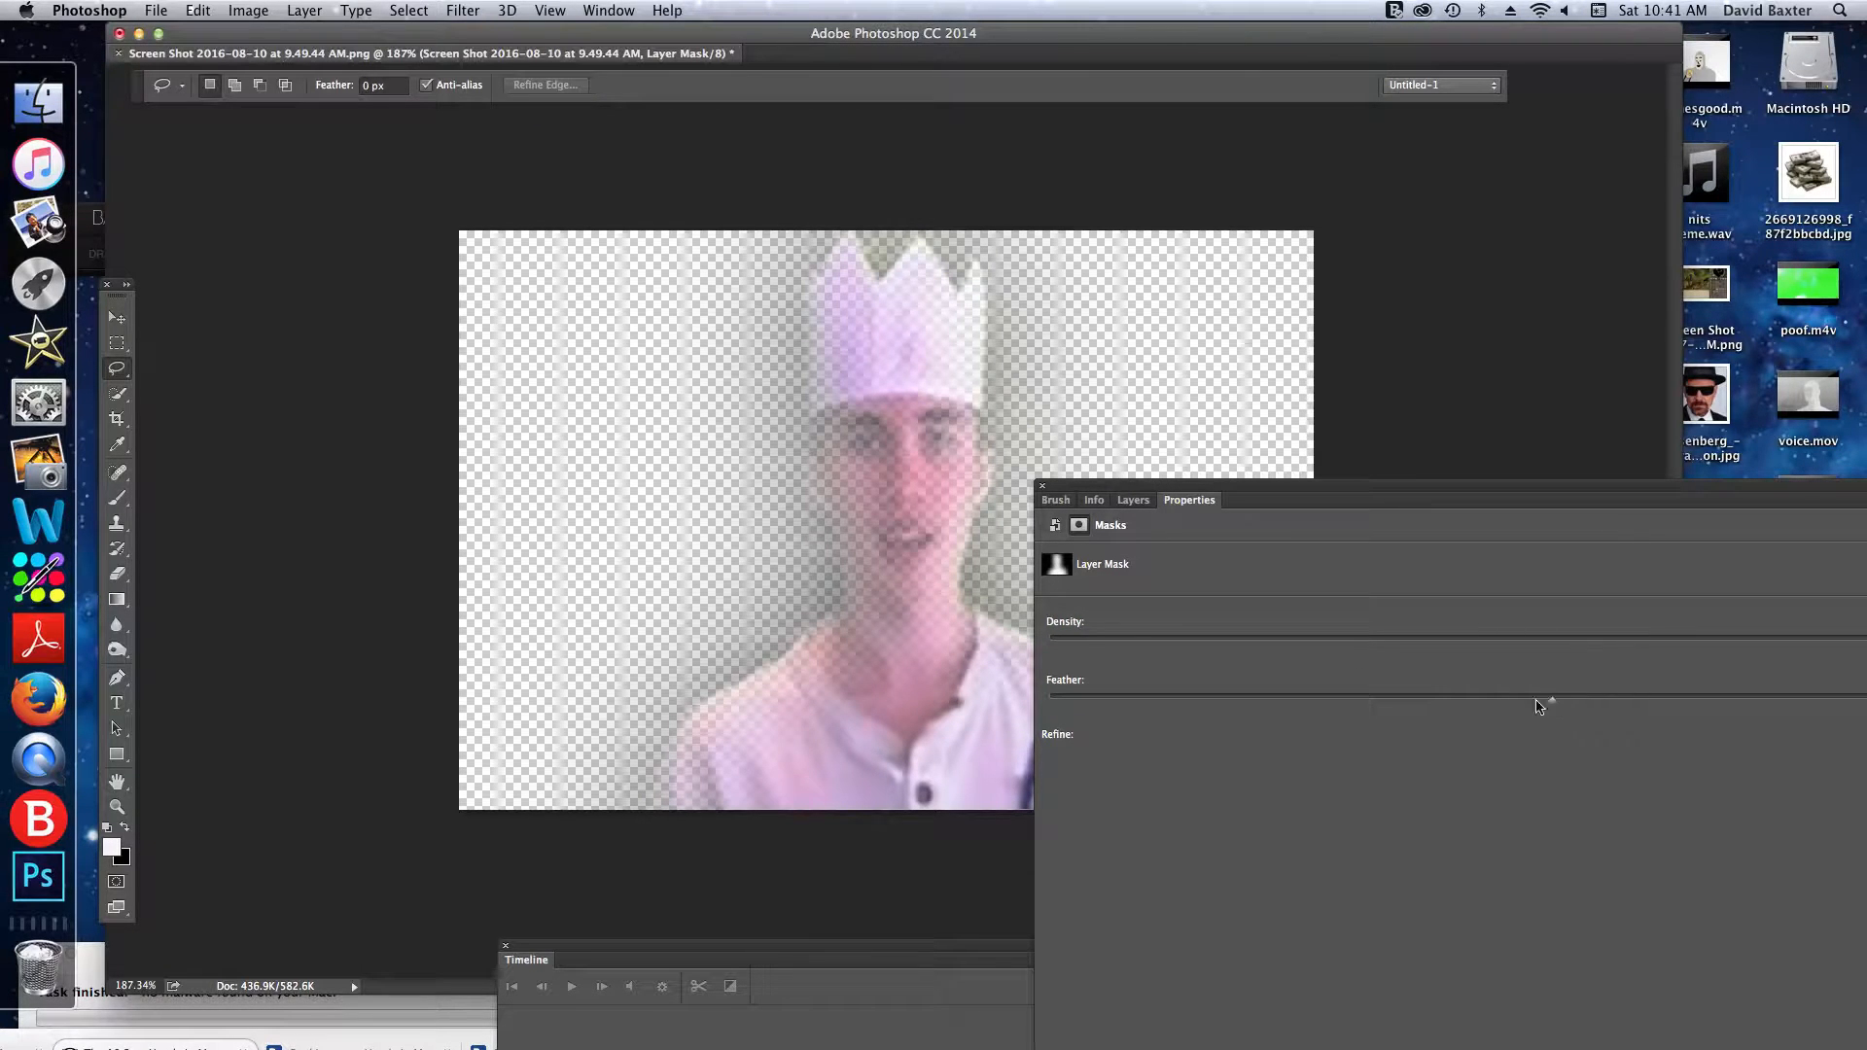
{"action": "left_click_drag", "start_coordinate": [1242, 702], "coordinate": [1260, 708]}
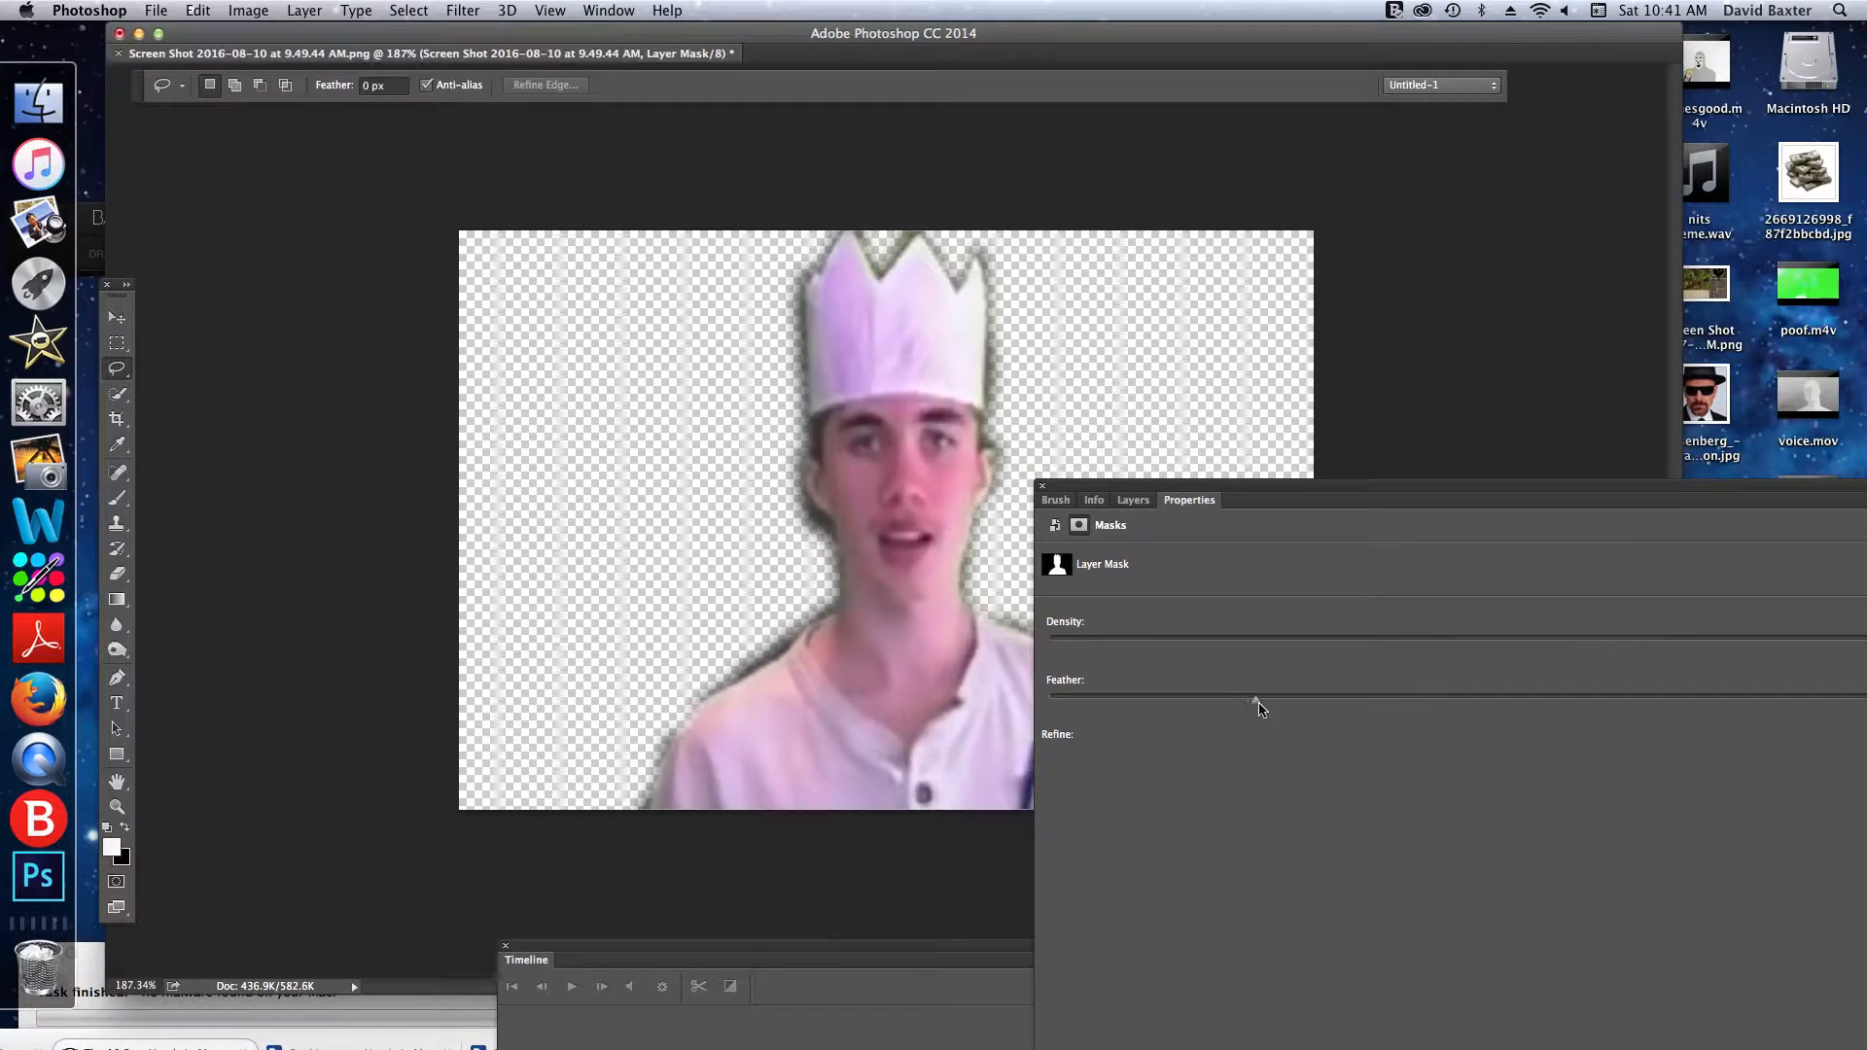
{"action": "left_click_drag", "start_coordinate": [1334, 492], "coordinate": [361, 626]}
- Refine the mask edge in two passes, first shifting the edge inward and then increasing Smooth
{"action": "left_click", "coordinate": [1124, 875]}
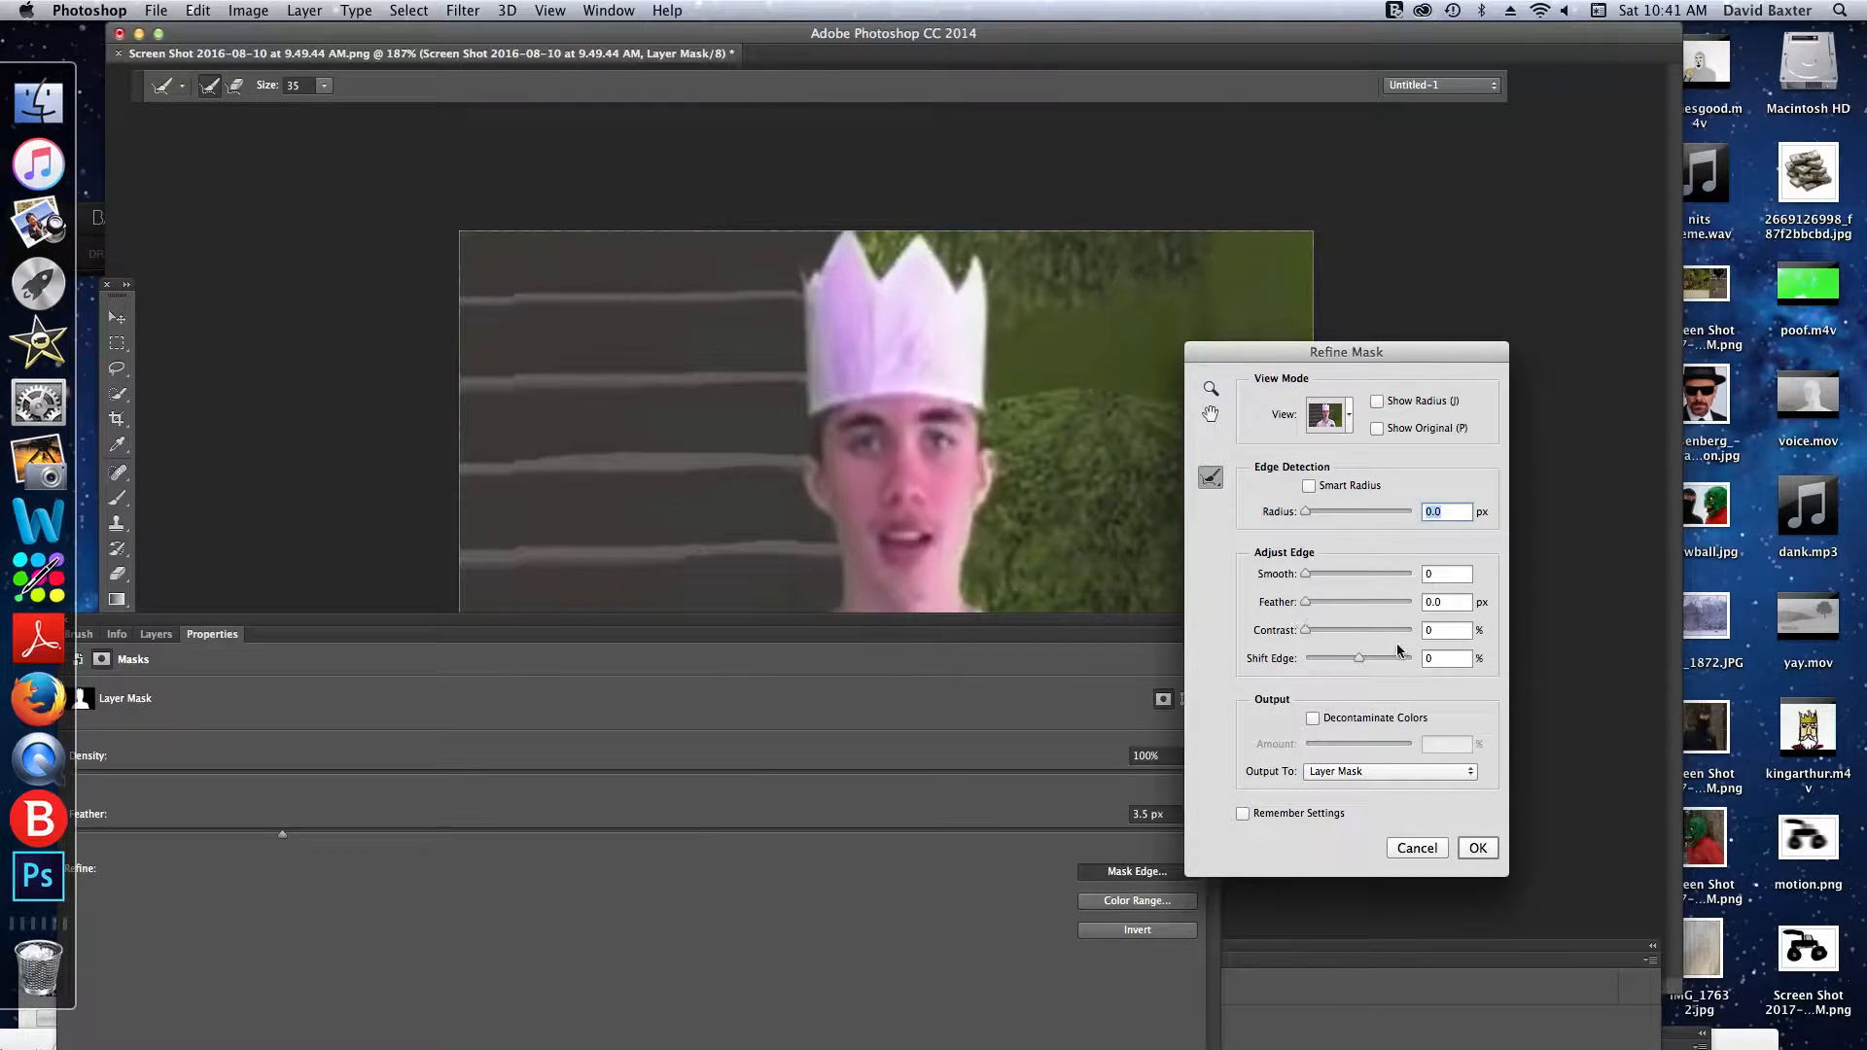
{"action": "left_click_drag", "start_coordinate": [1358, 659], "coordinate": [1175, 739]}
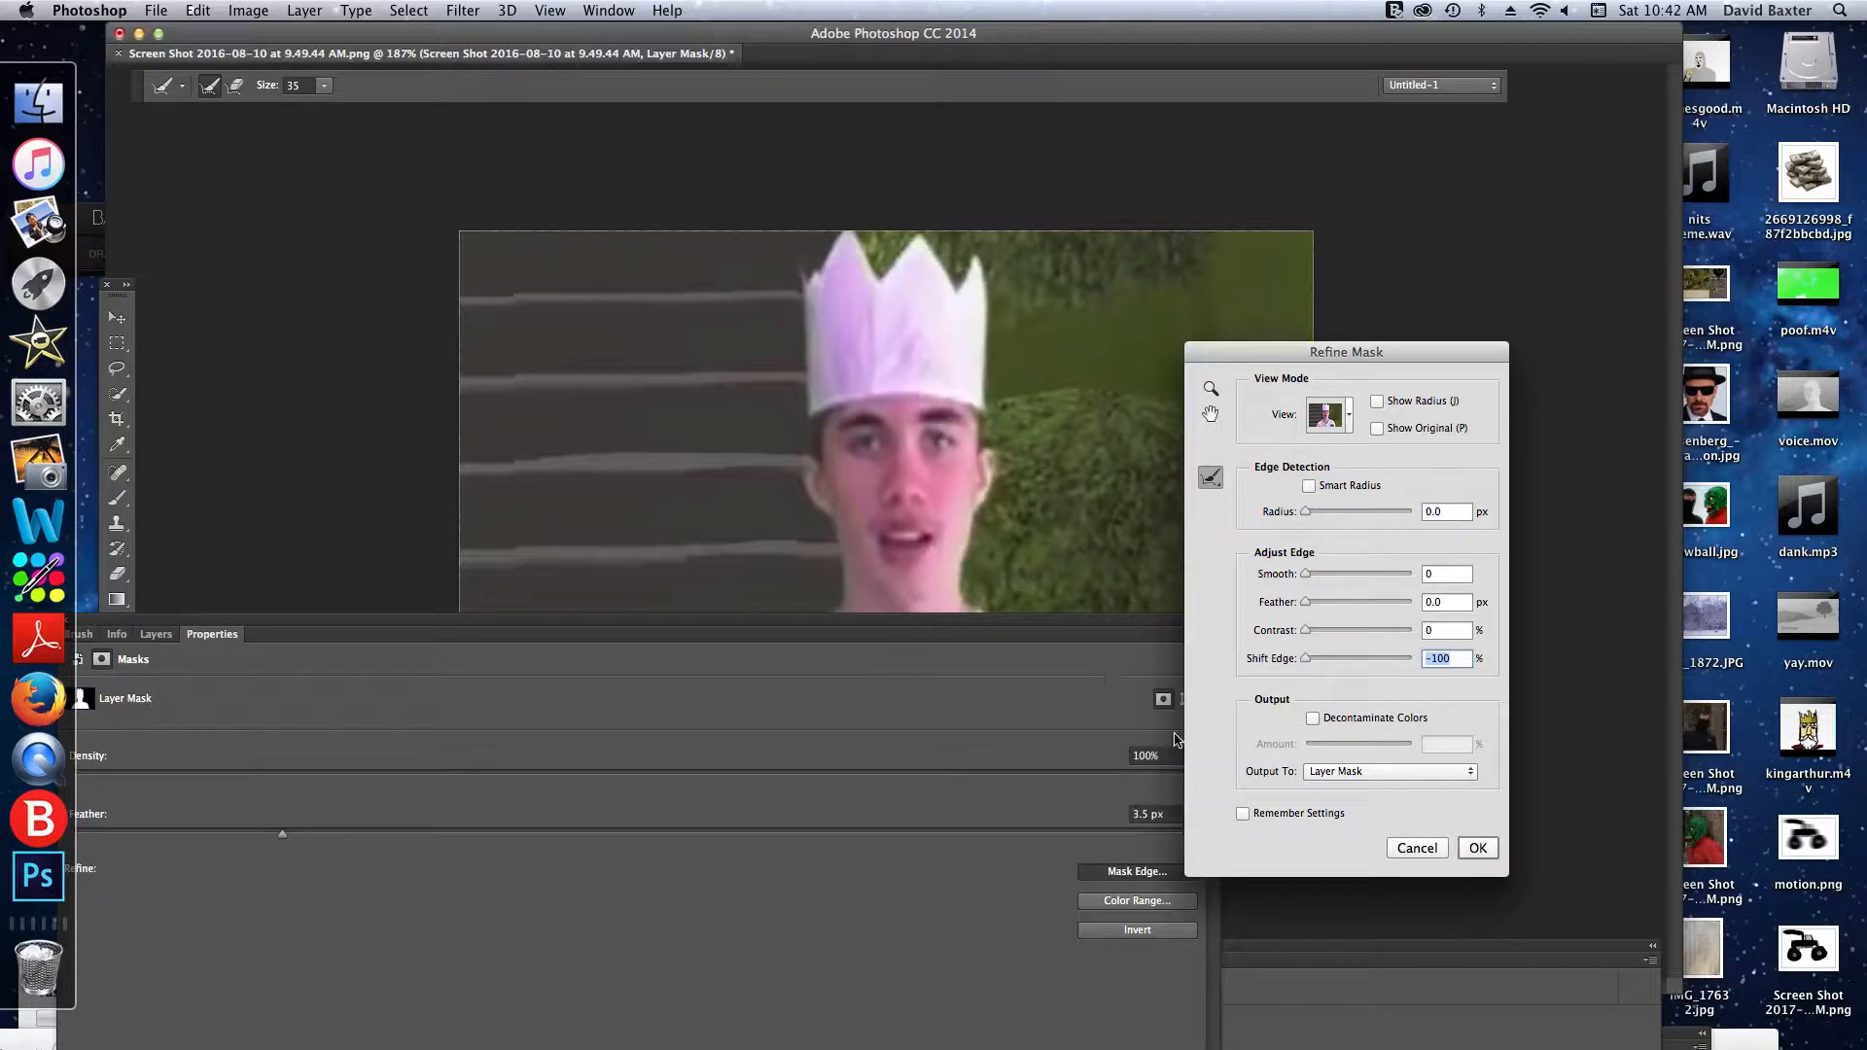
{"action": "left_click", "coordinate": [1477, 849]}
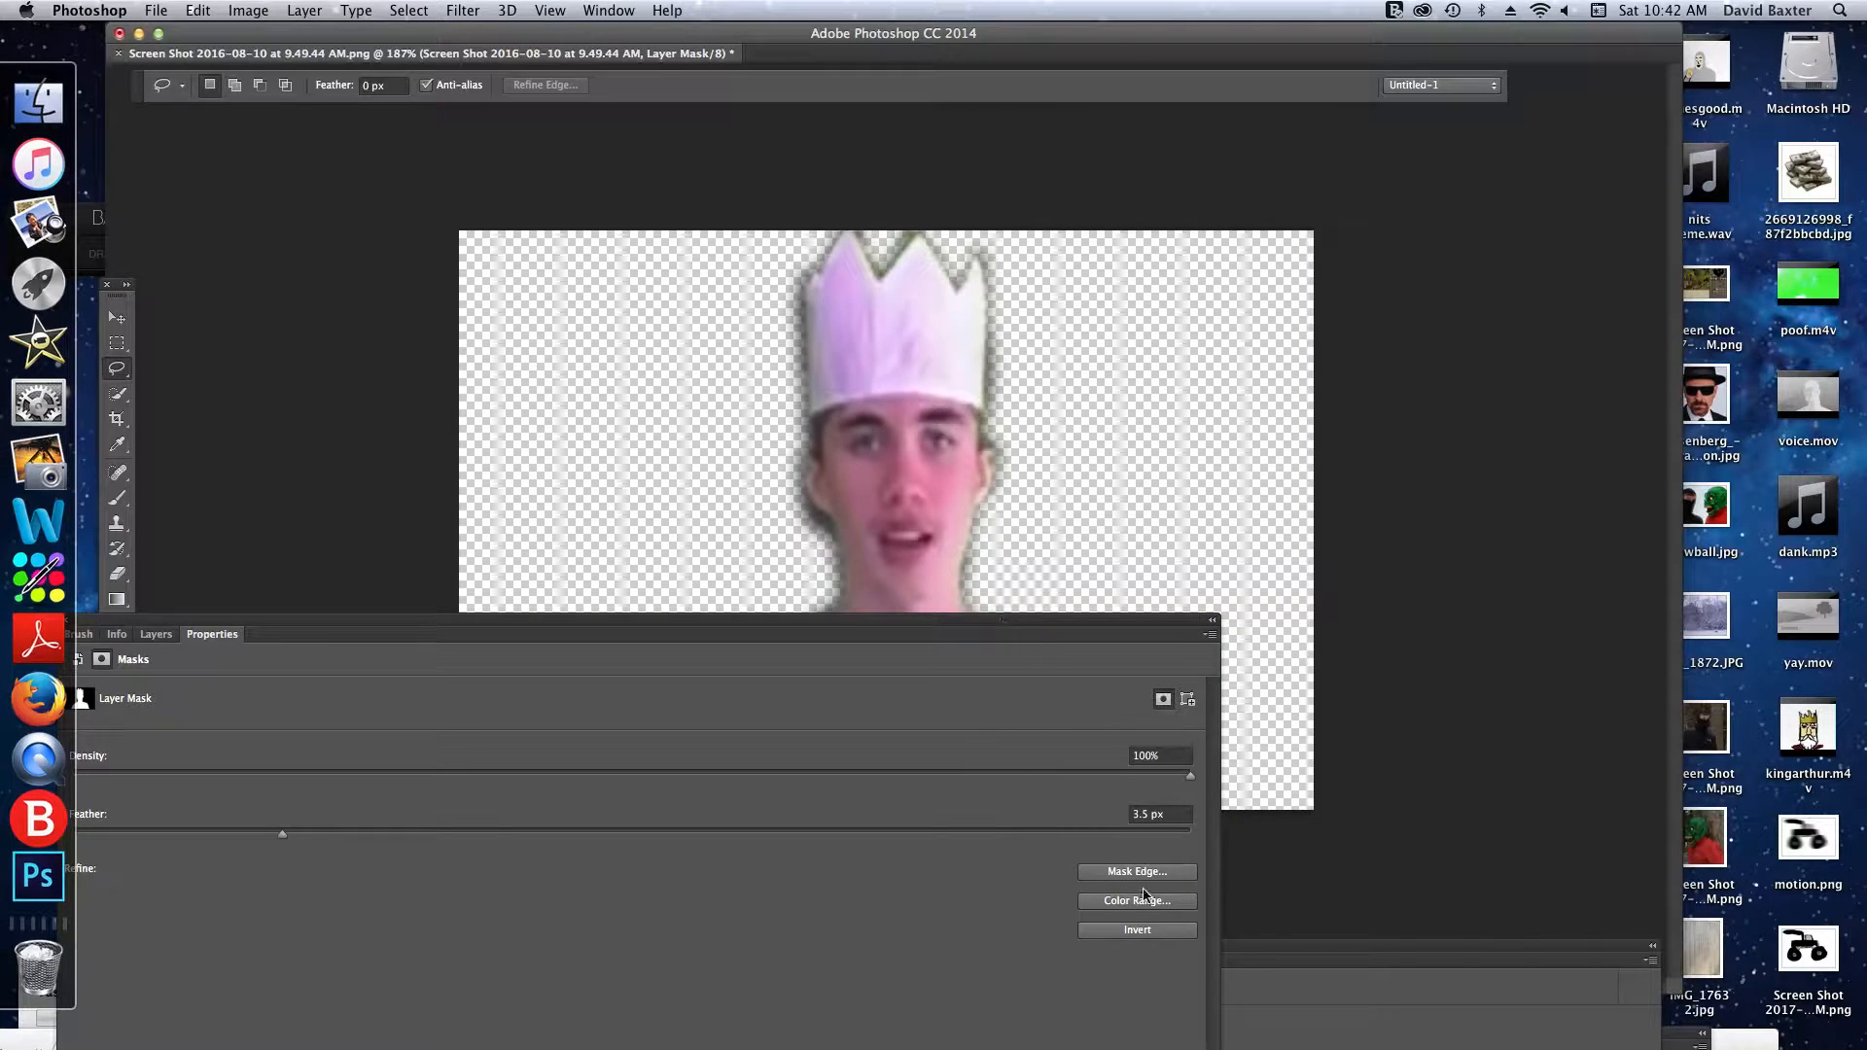
{"action": "left_click", "coordinate": [1081, 876]}
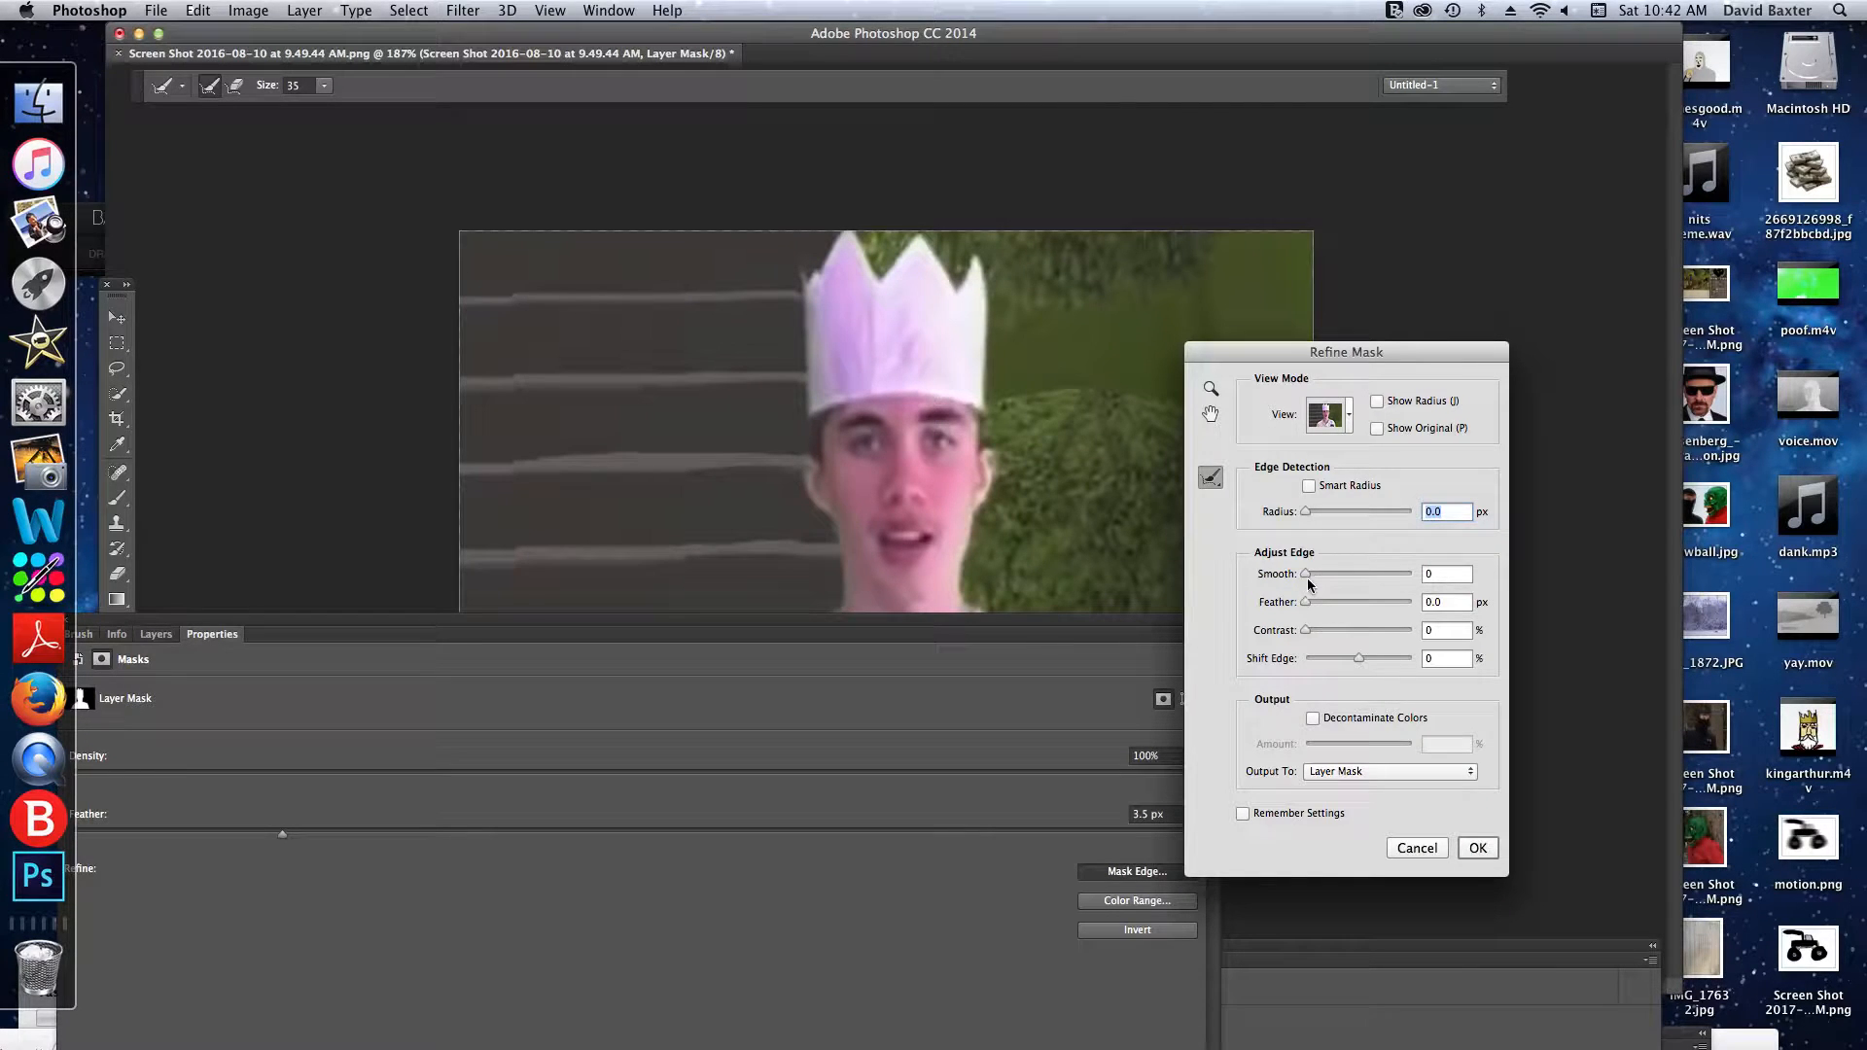
{"action": "left_click_drag", "start_coordinate": [1308, 580], "coordinate": [1381, 570]}
{"action": "left_click", "coordinate": [1477, 848]}
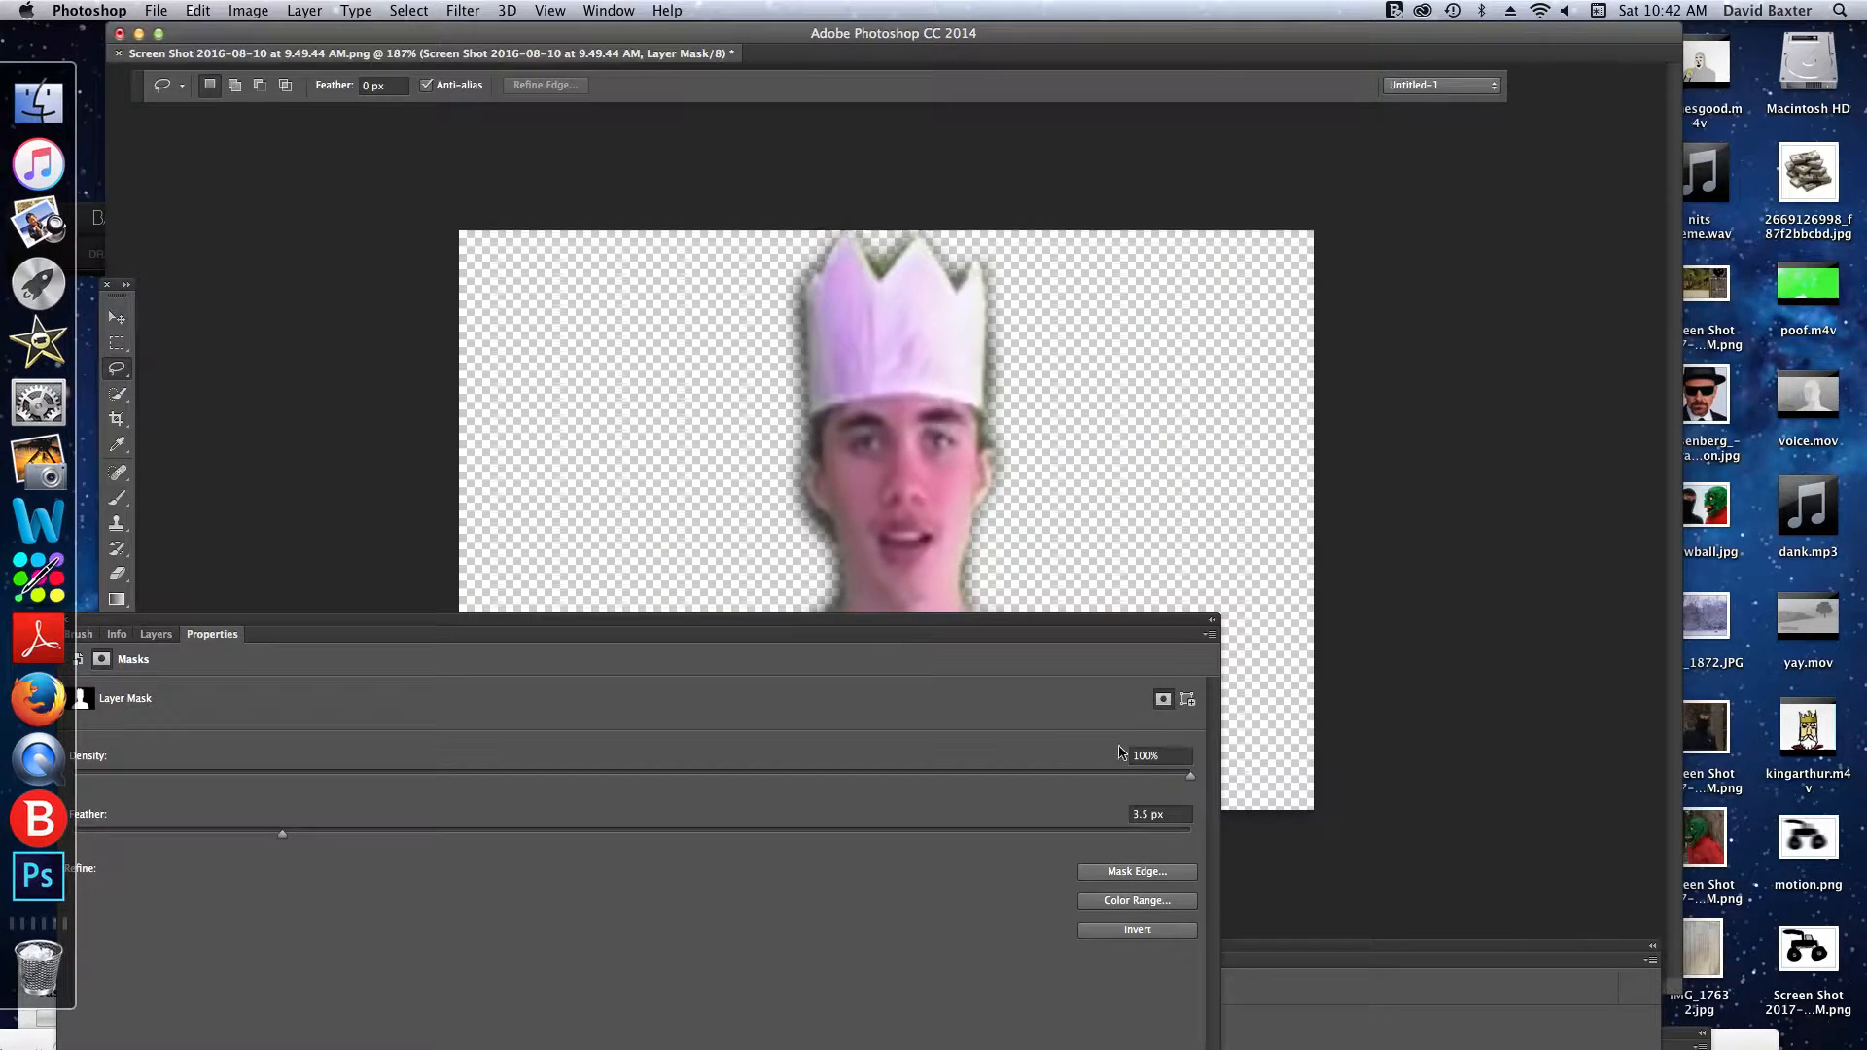
- Refine the mask edge with Shift Edge set to -100%
{"action": "left_click", "coordinate": [1106, 874]}
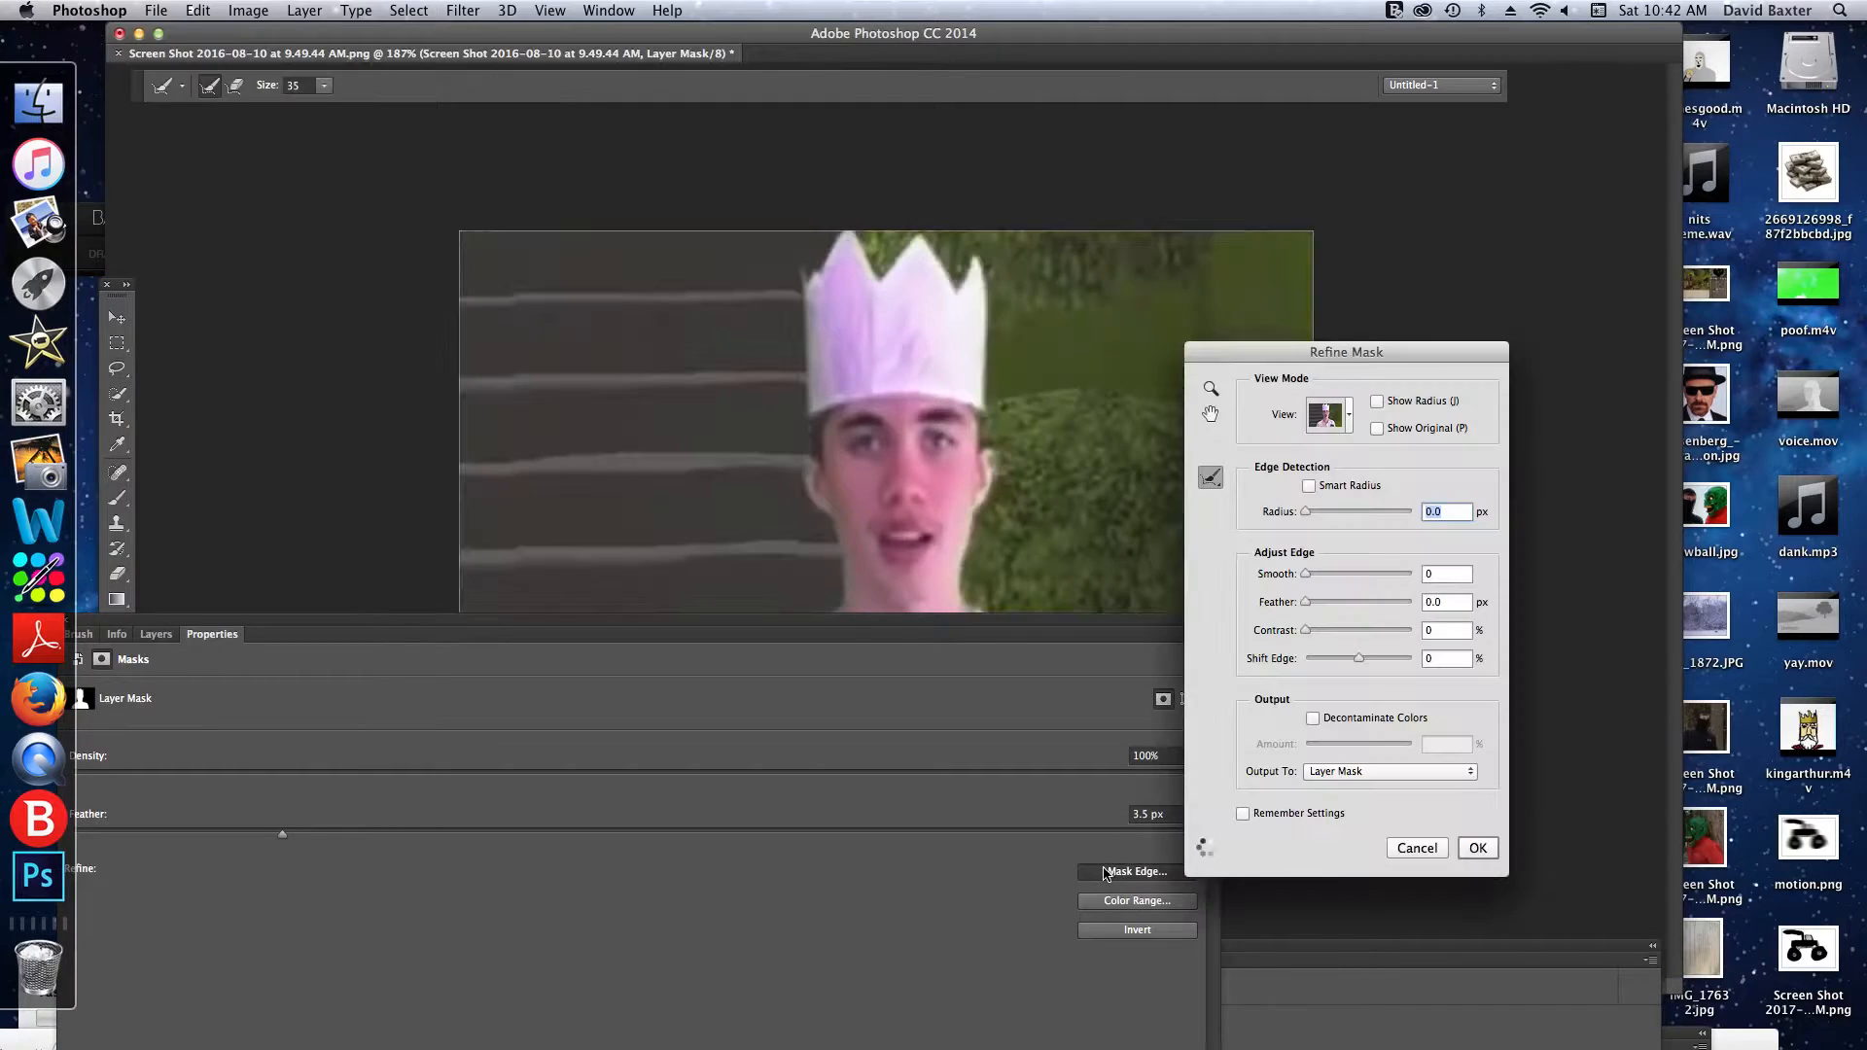
{"action": "left_click_drag", "start_coordinate": [1358, 658], "coordinate": [1306, 659]}
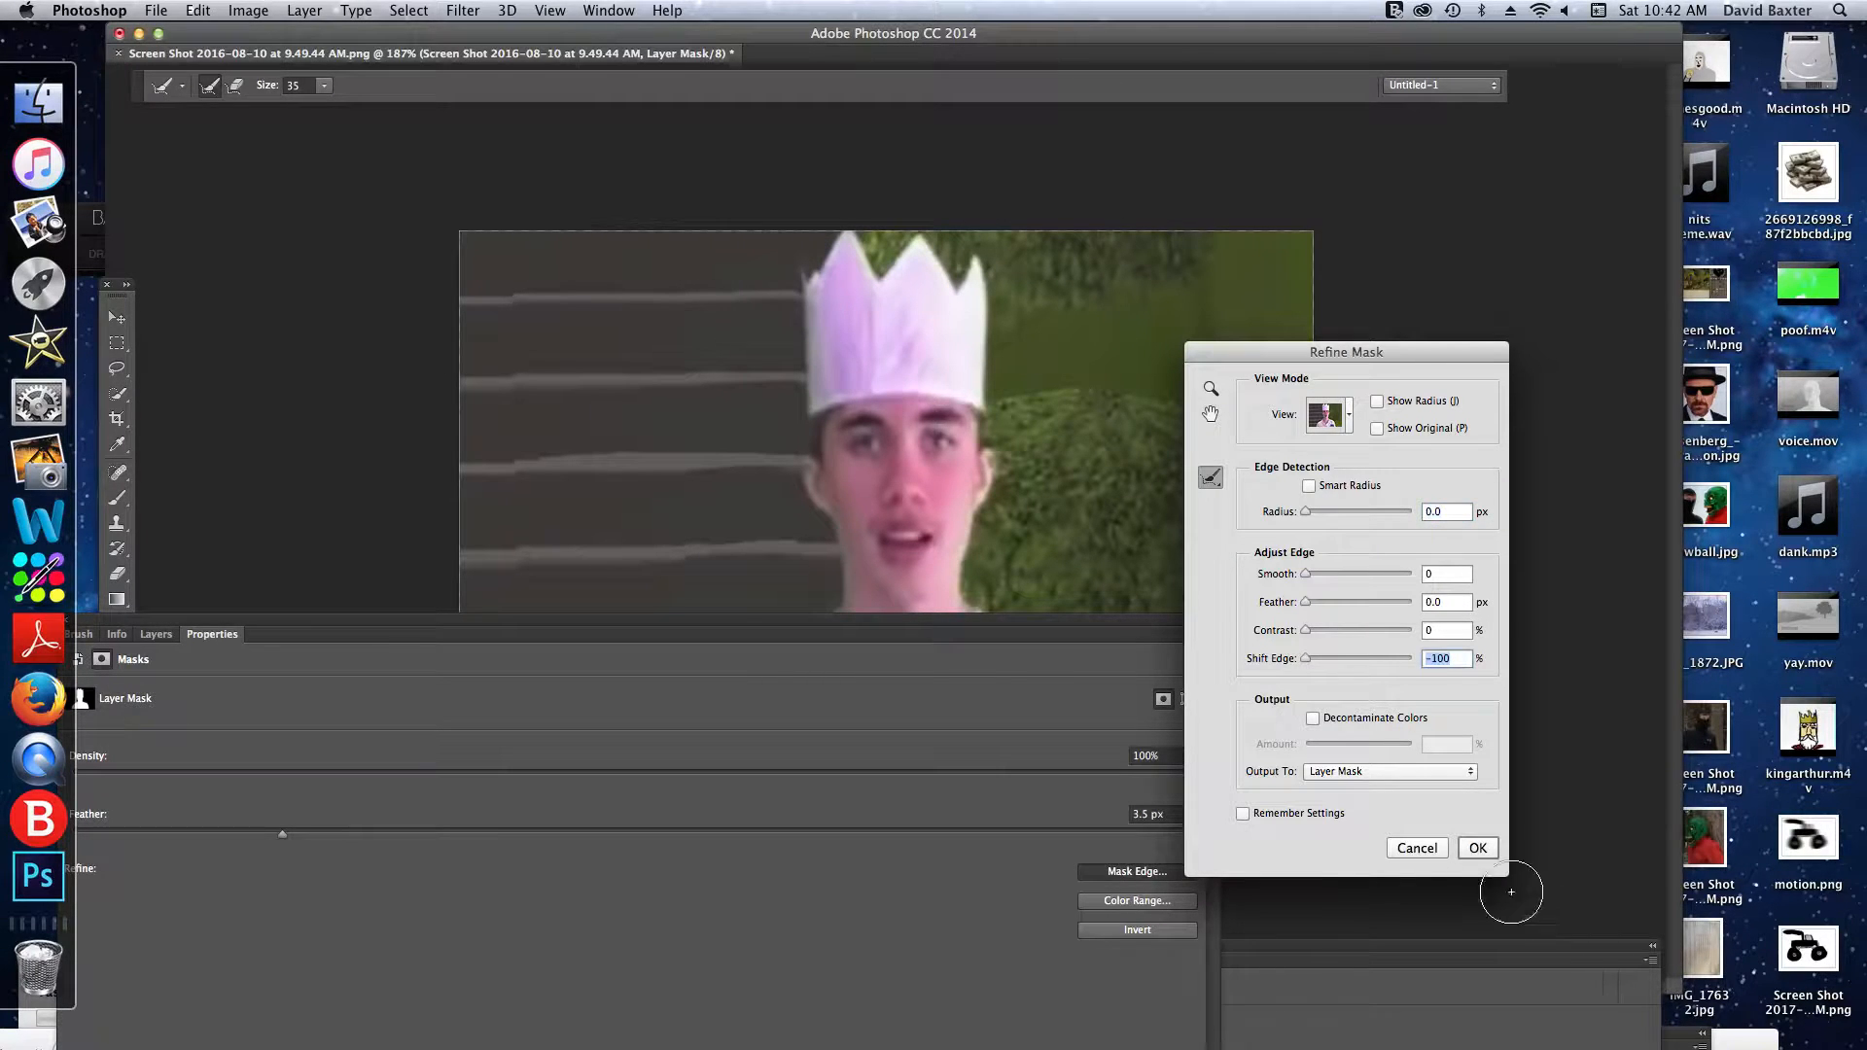
{"action": "left_click", "coordinate": [1477, 848]}
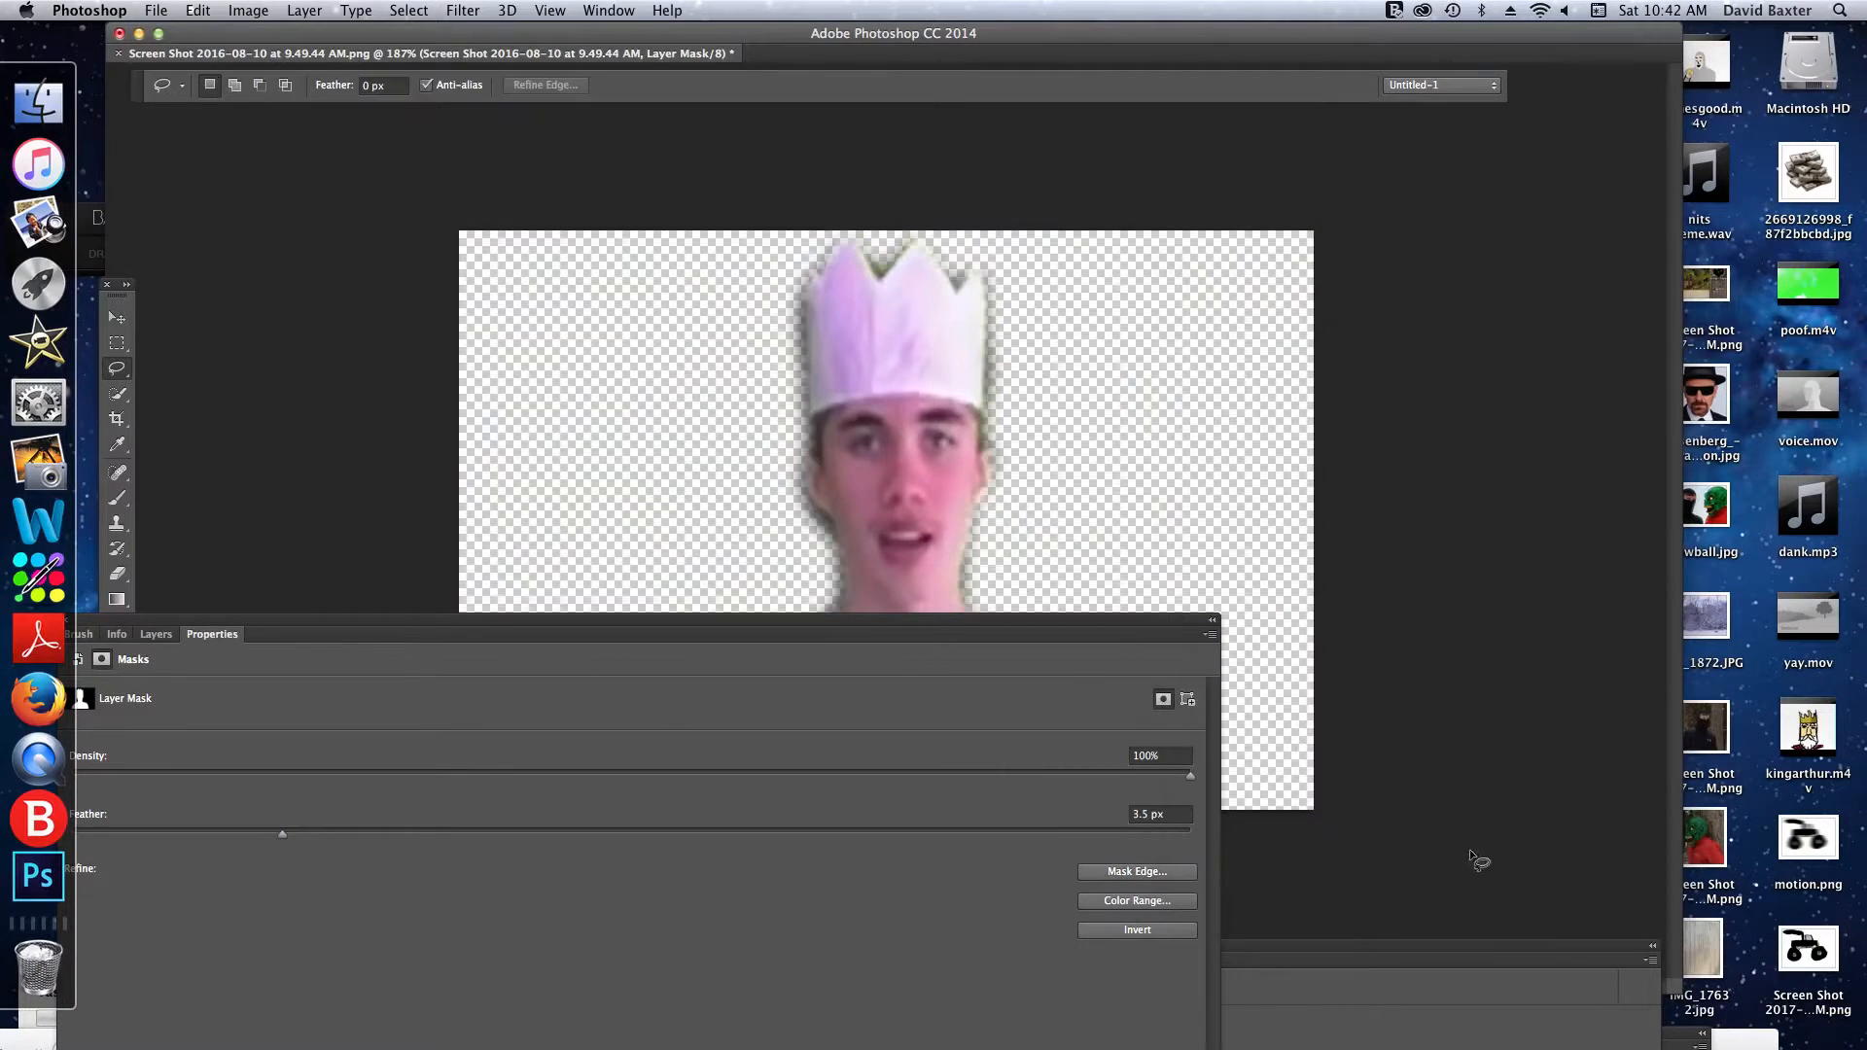
- Refine the mask with the edge detection radius at its maximum, and apply Refine Mask again with Smart Radius enabled
{"action": "left_click", "coordinate": [1128, 881]}
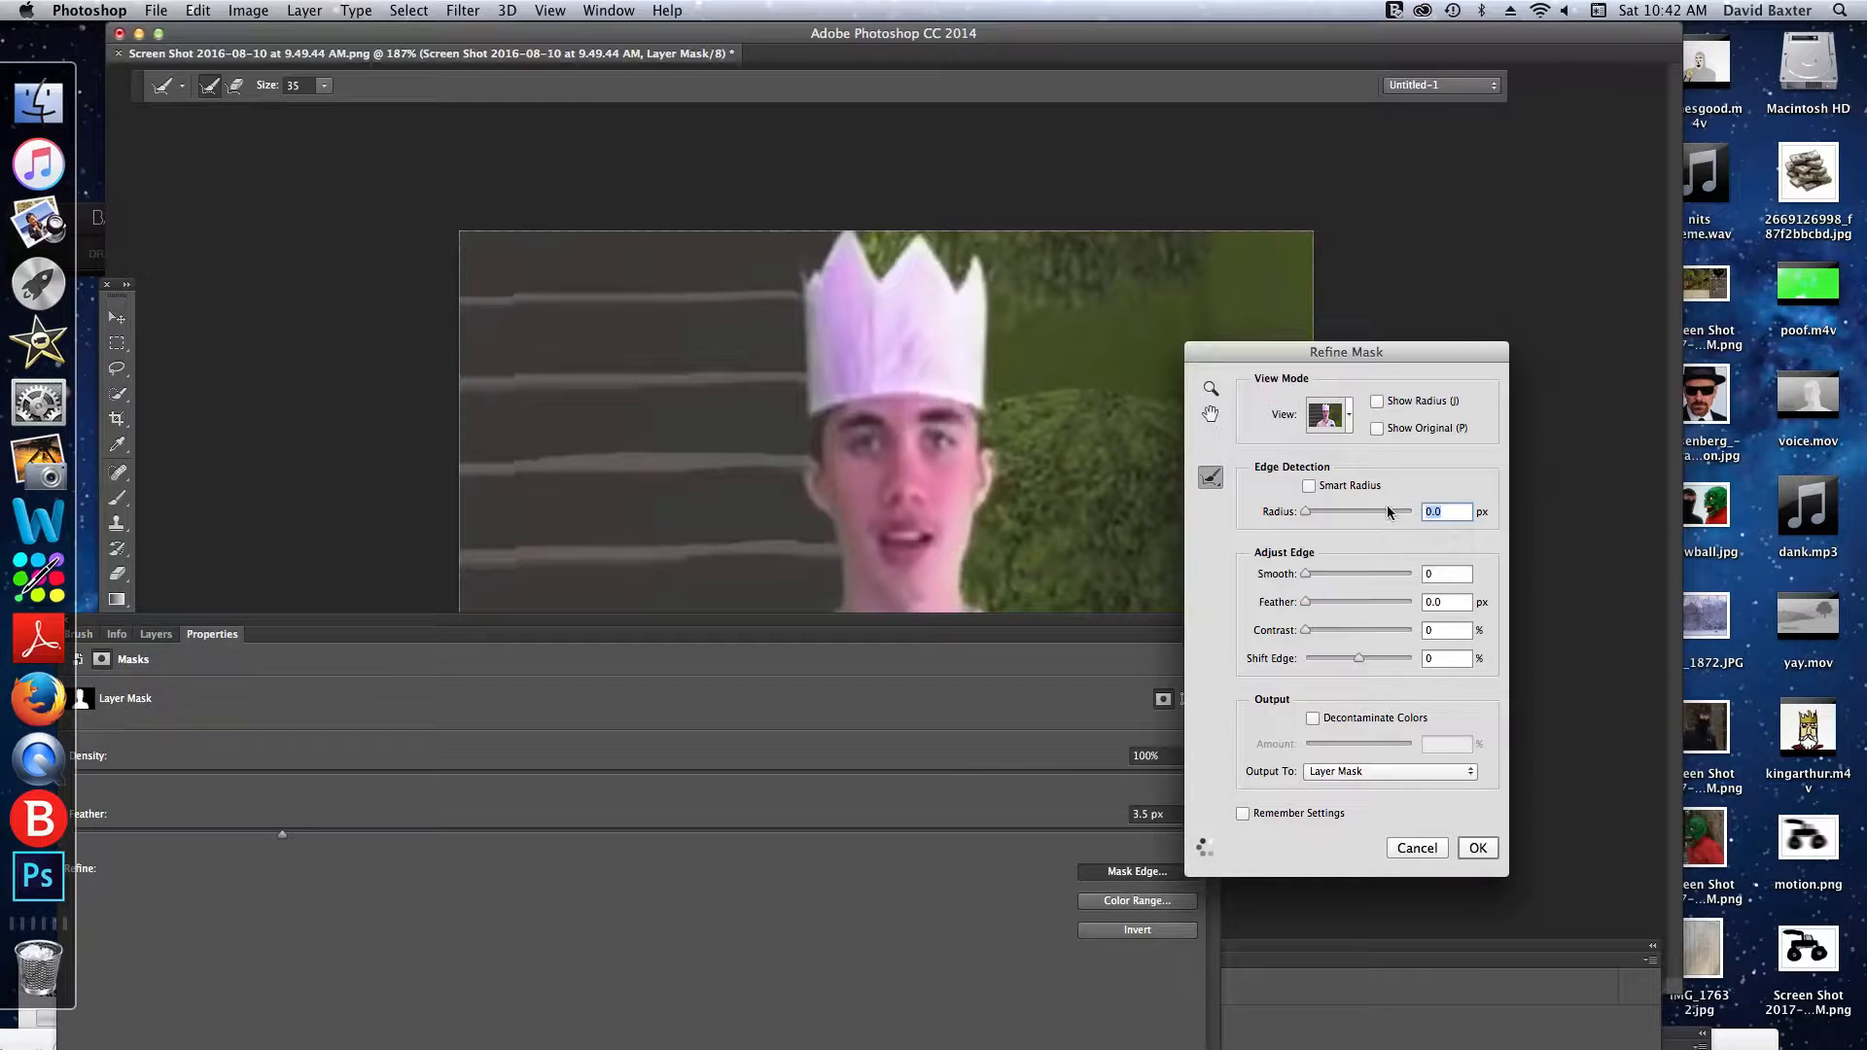
{"action": "left_click_drag", "start_coordinate": [1308, 512], "coordinate": [1496, 513]}
{"action": "left_click", "coordinate": [1478, 848]}
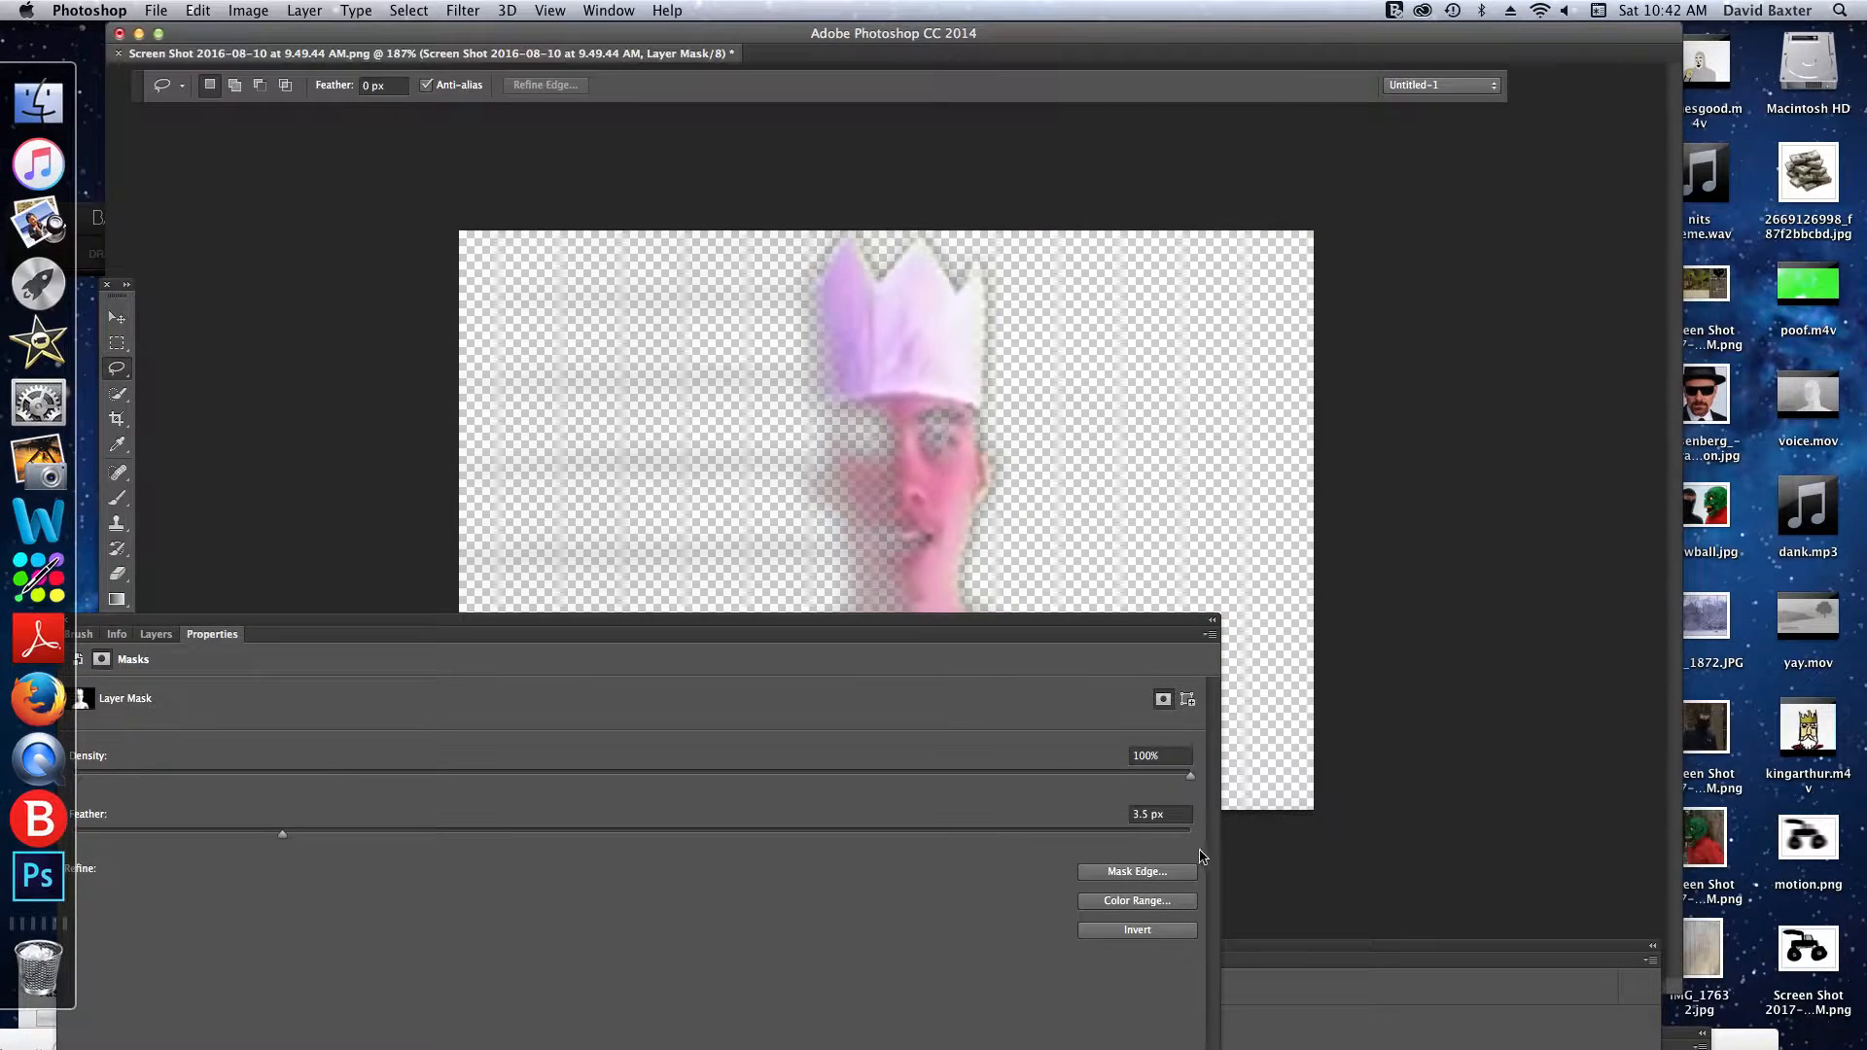
{"action": "left_click", "coordinate": [1140, 873]}
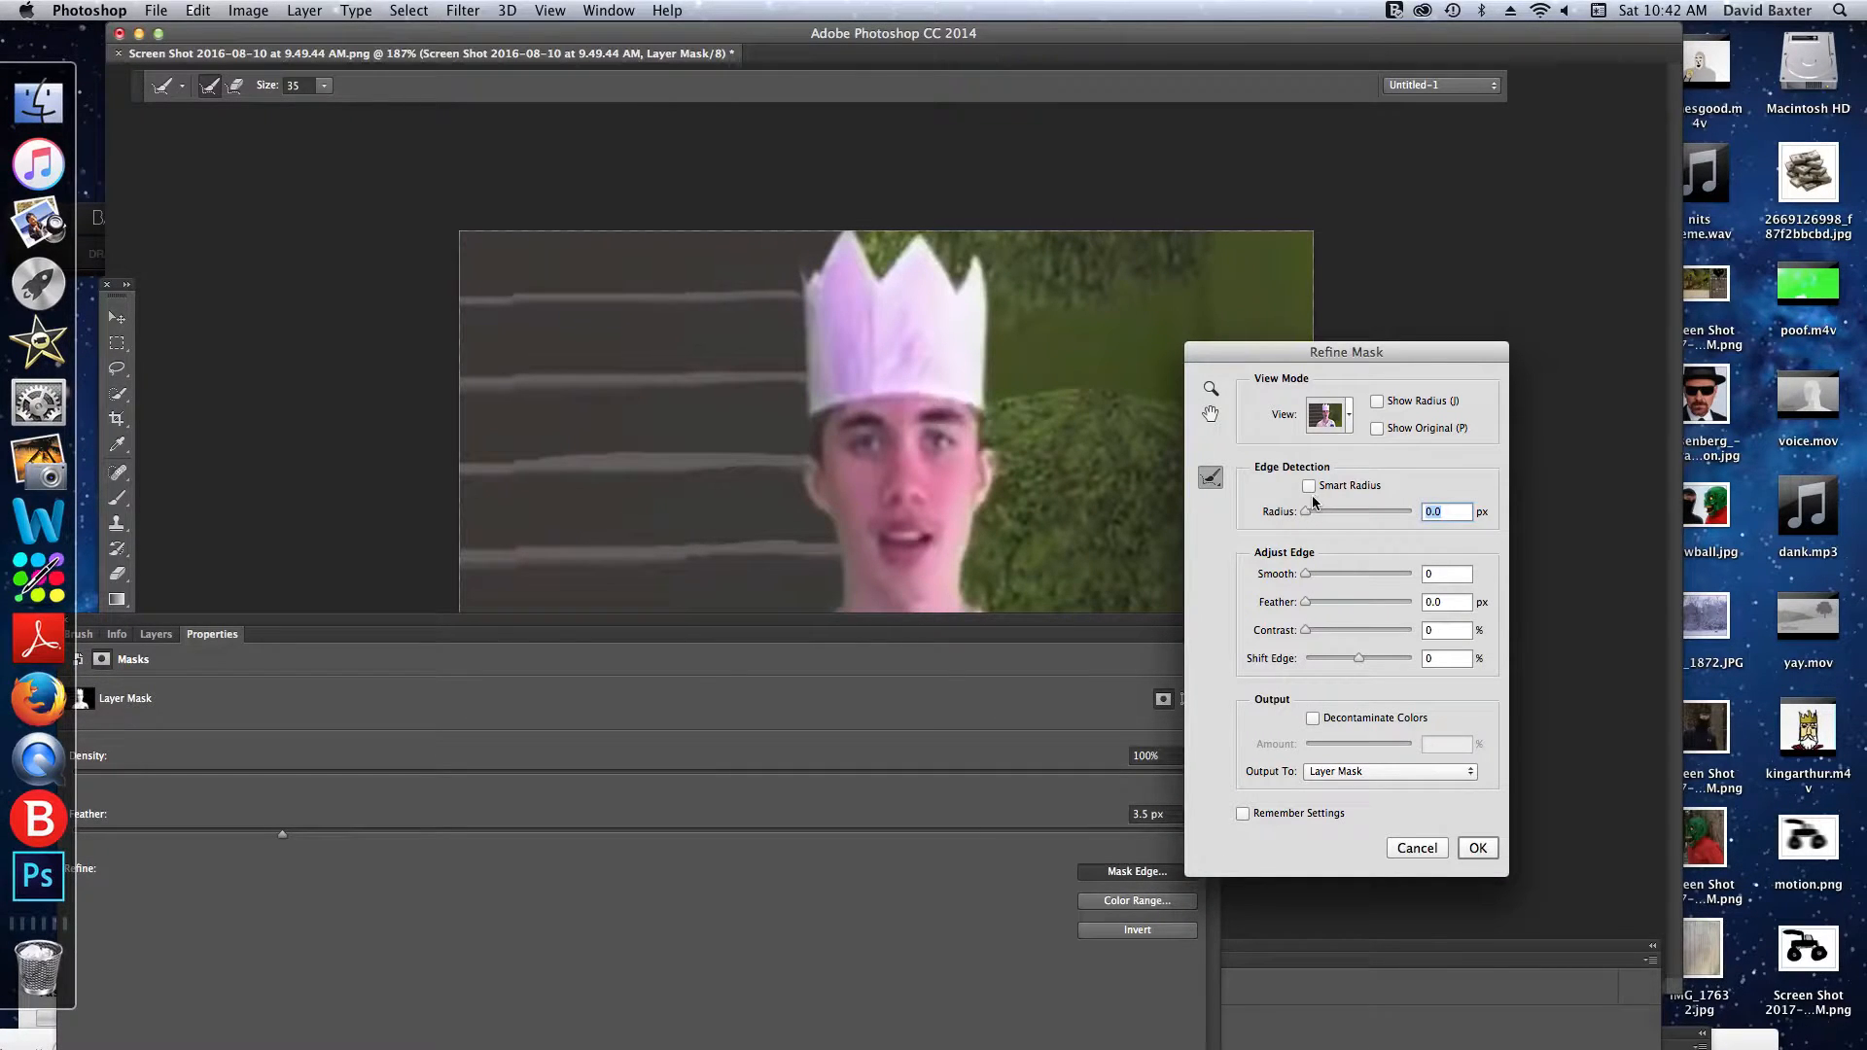
{"action": "left_click", "coordinate": [1477, 848]}
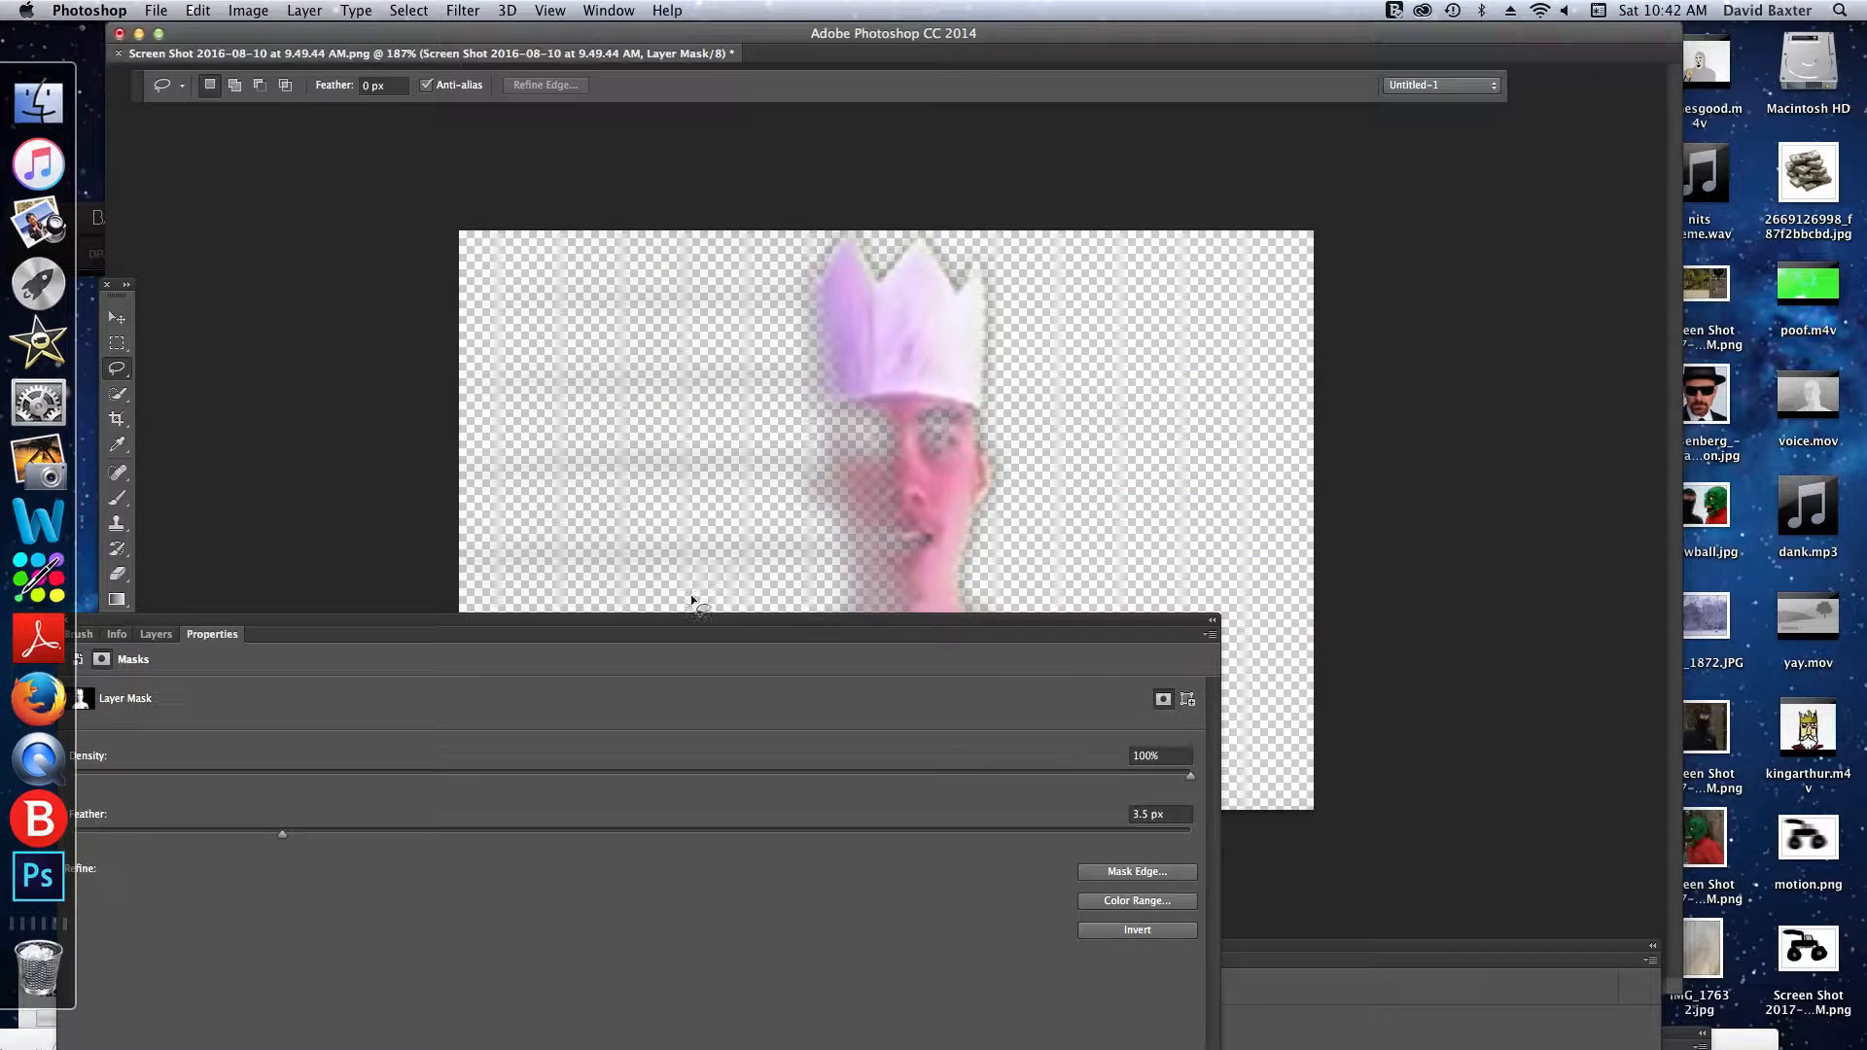
- Move the masked screenshot layer completely off the canvas with the Move tool
{"action": "left_click_drag", "start_coordinate": [688, 619], "coordinate": [998, 844]}
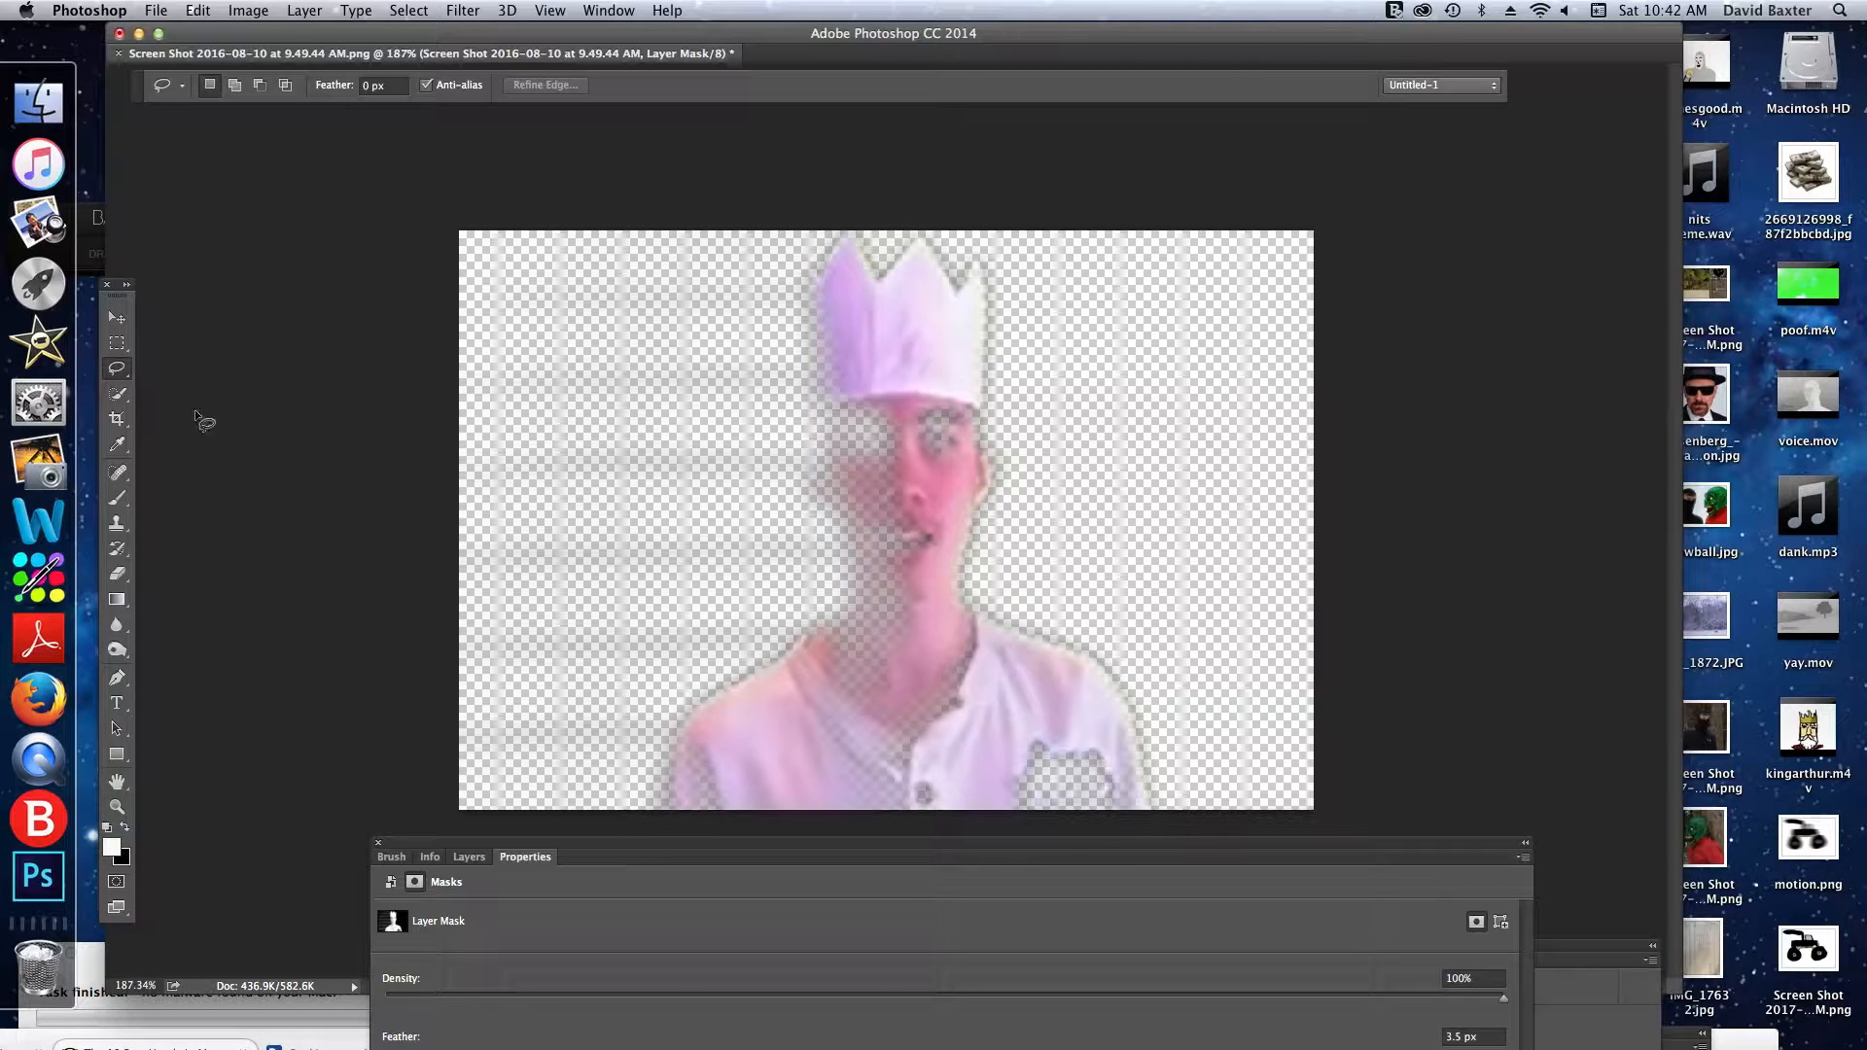
{"action": "left_click", "coordinate": [471, 857]}
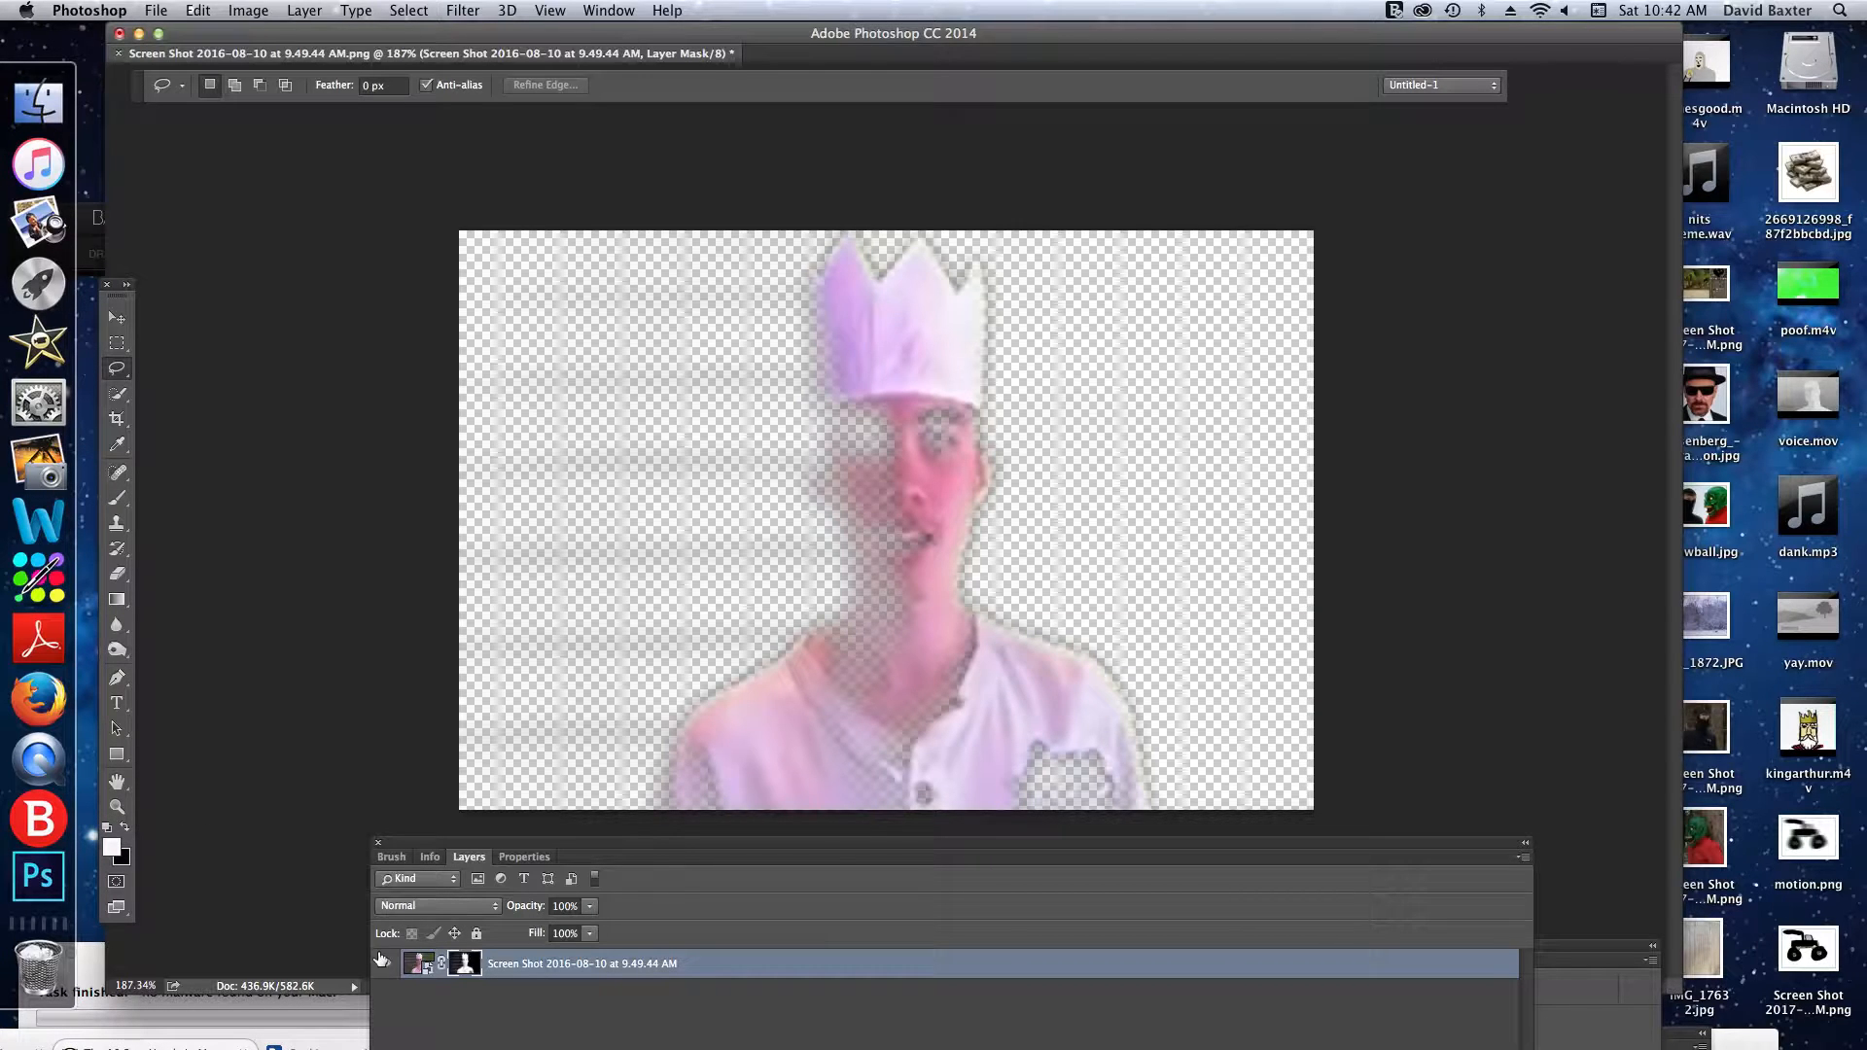
{"action": "left_click", "coordinate": [420, 963]}
{"action": "left_click", "coordinate": [467, 964]}
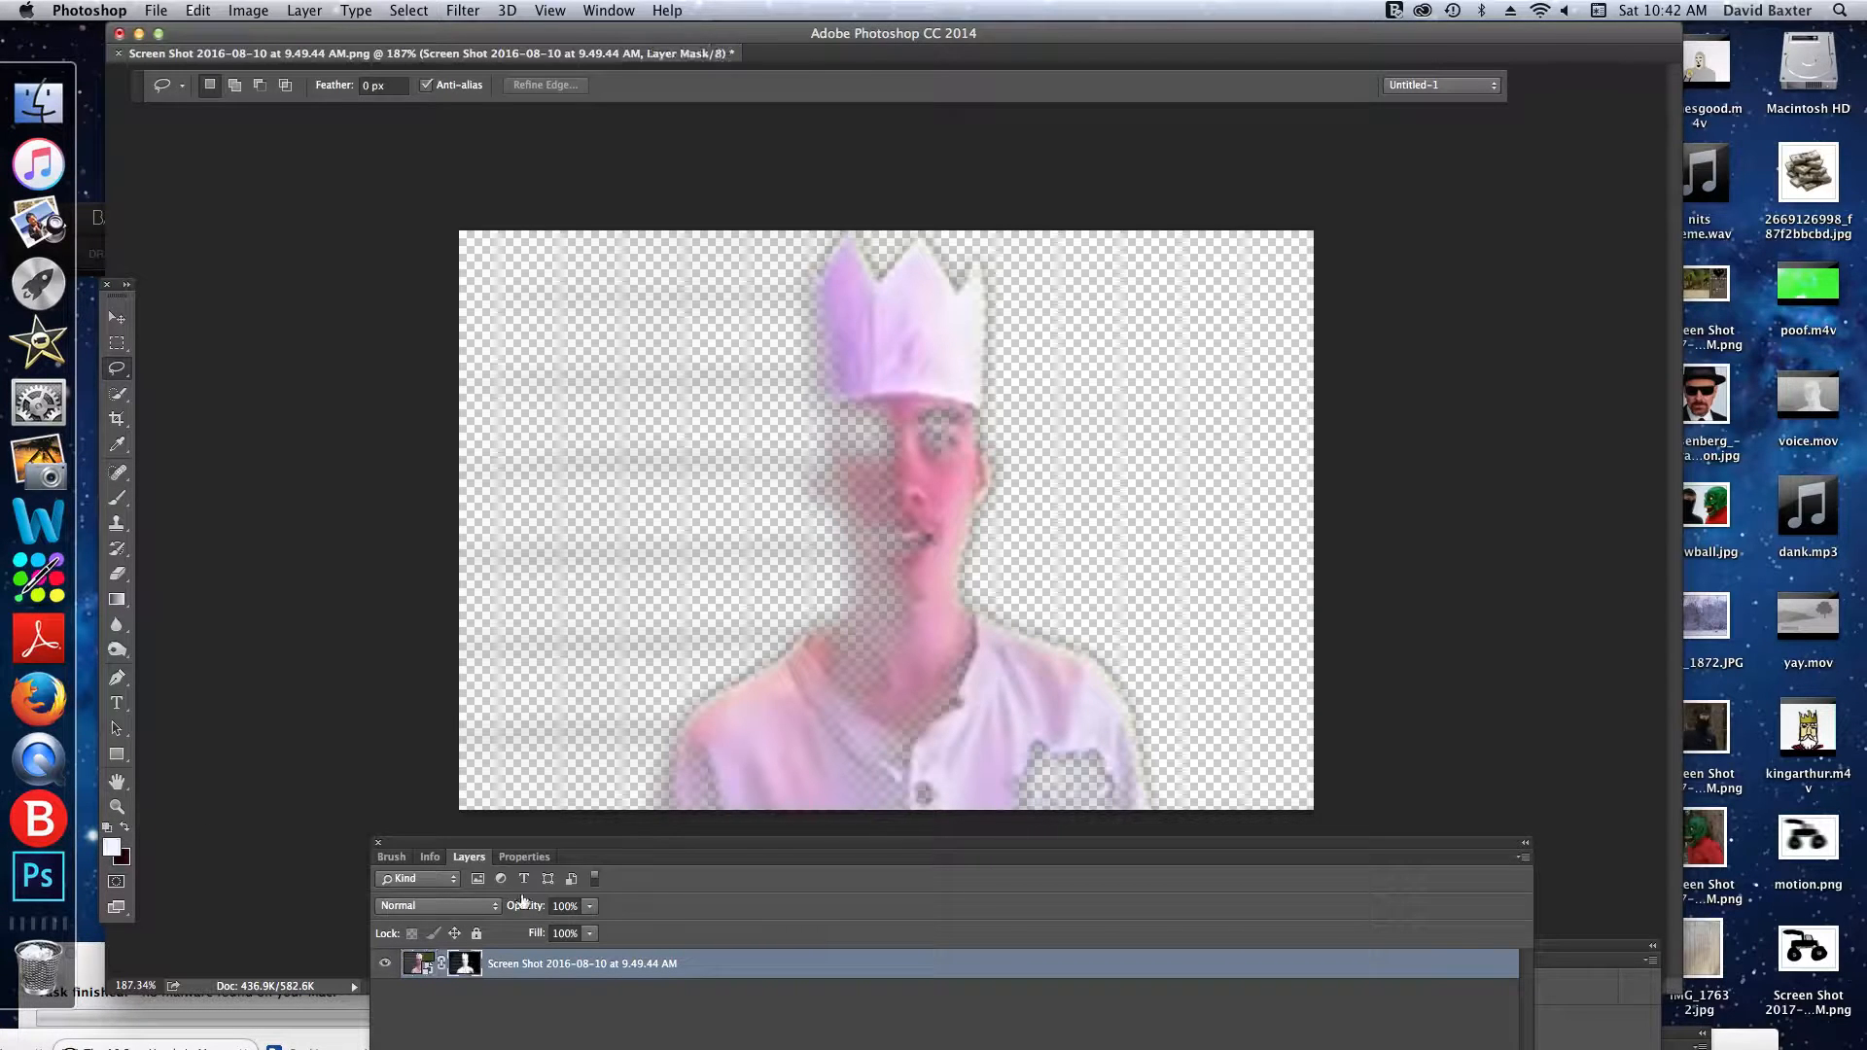
{"action": "left_click", "coordinate": [118, 317]}
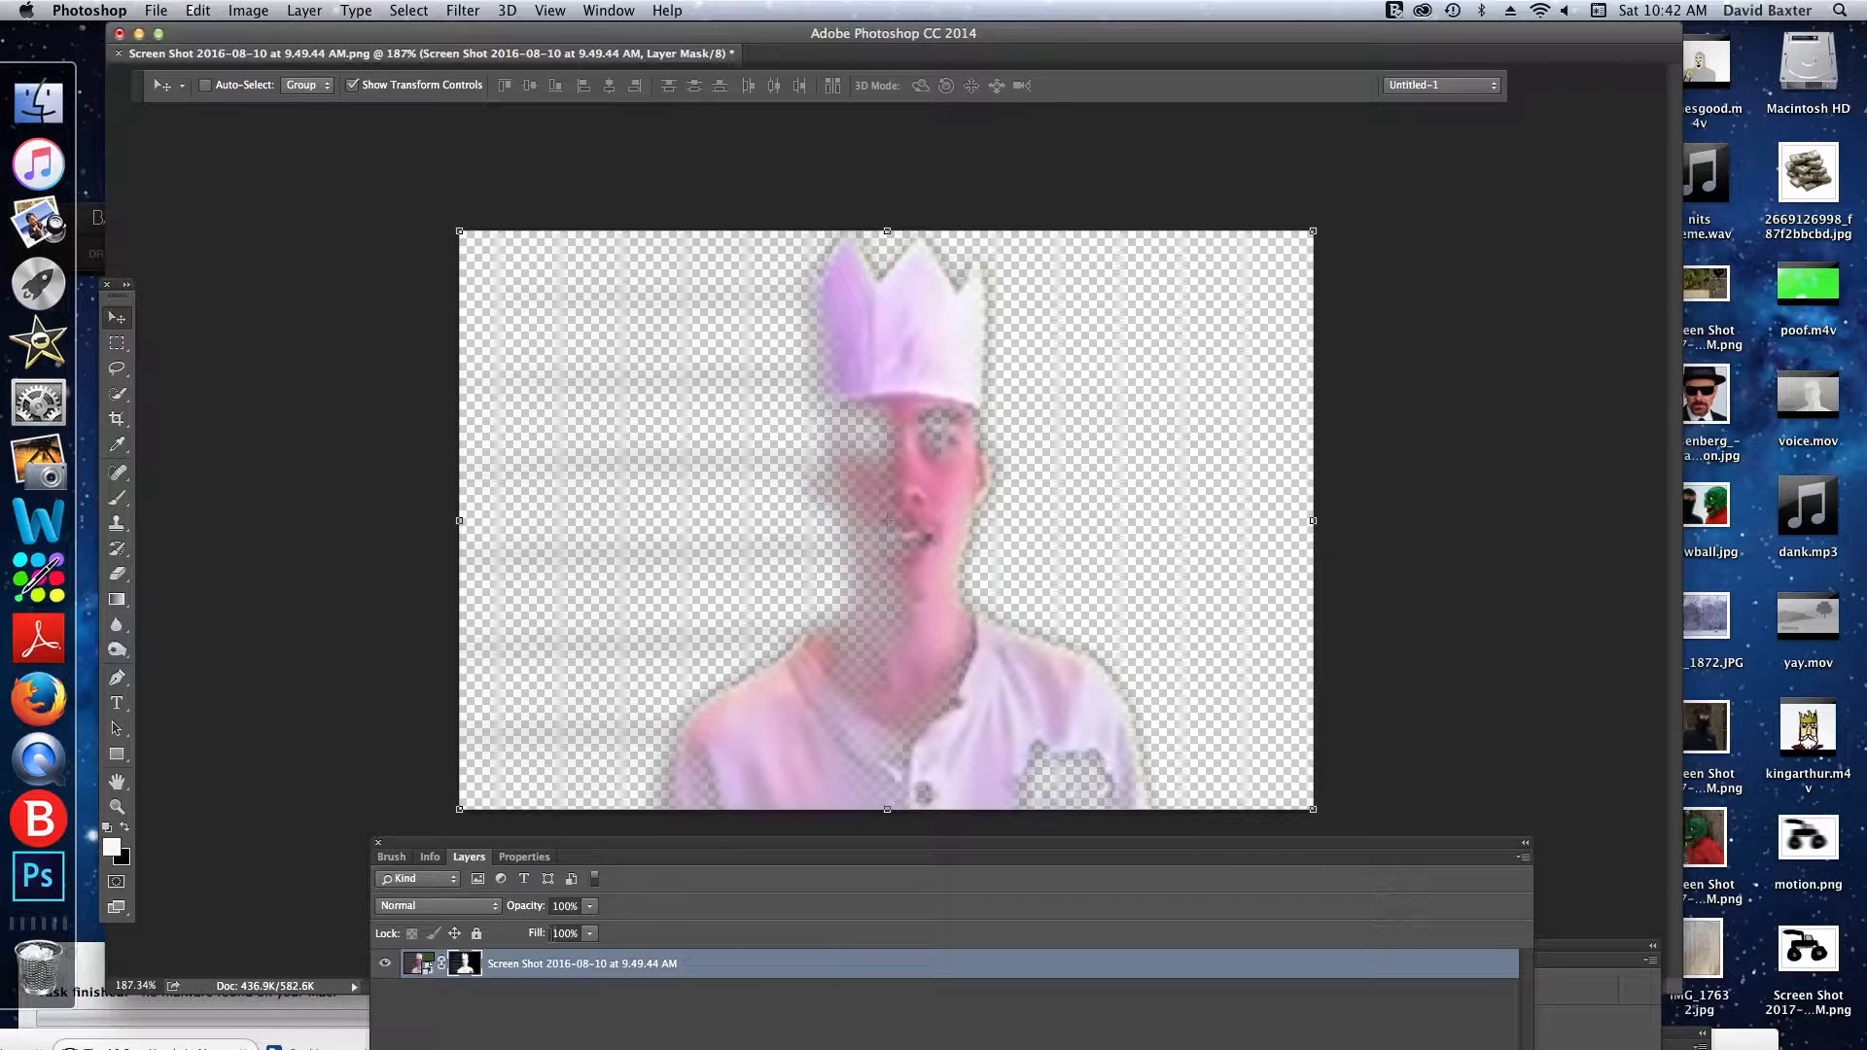
{"action": "left_click_drag", "start_coordinate": [617, 405], "coordinate": [1415, 578]}
- Place the Heisenberg_-_Bryan_Cranston image from the desktop into the document and commit it at 53% scale
{"action": "left_click_drag", "start_coordinate": [1706, 399], "coordinate": [762, 523]}
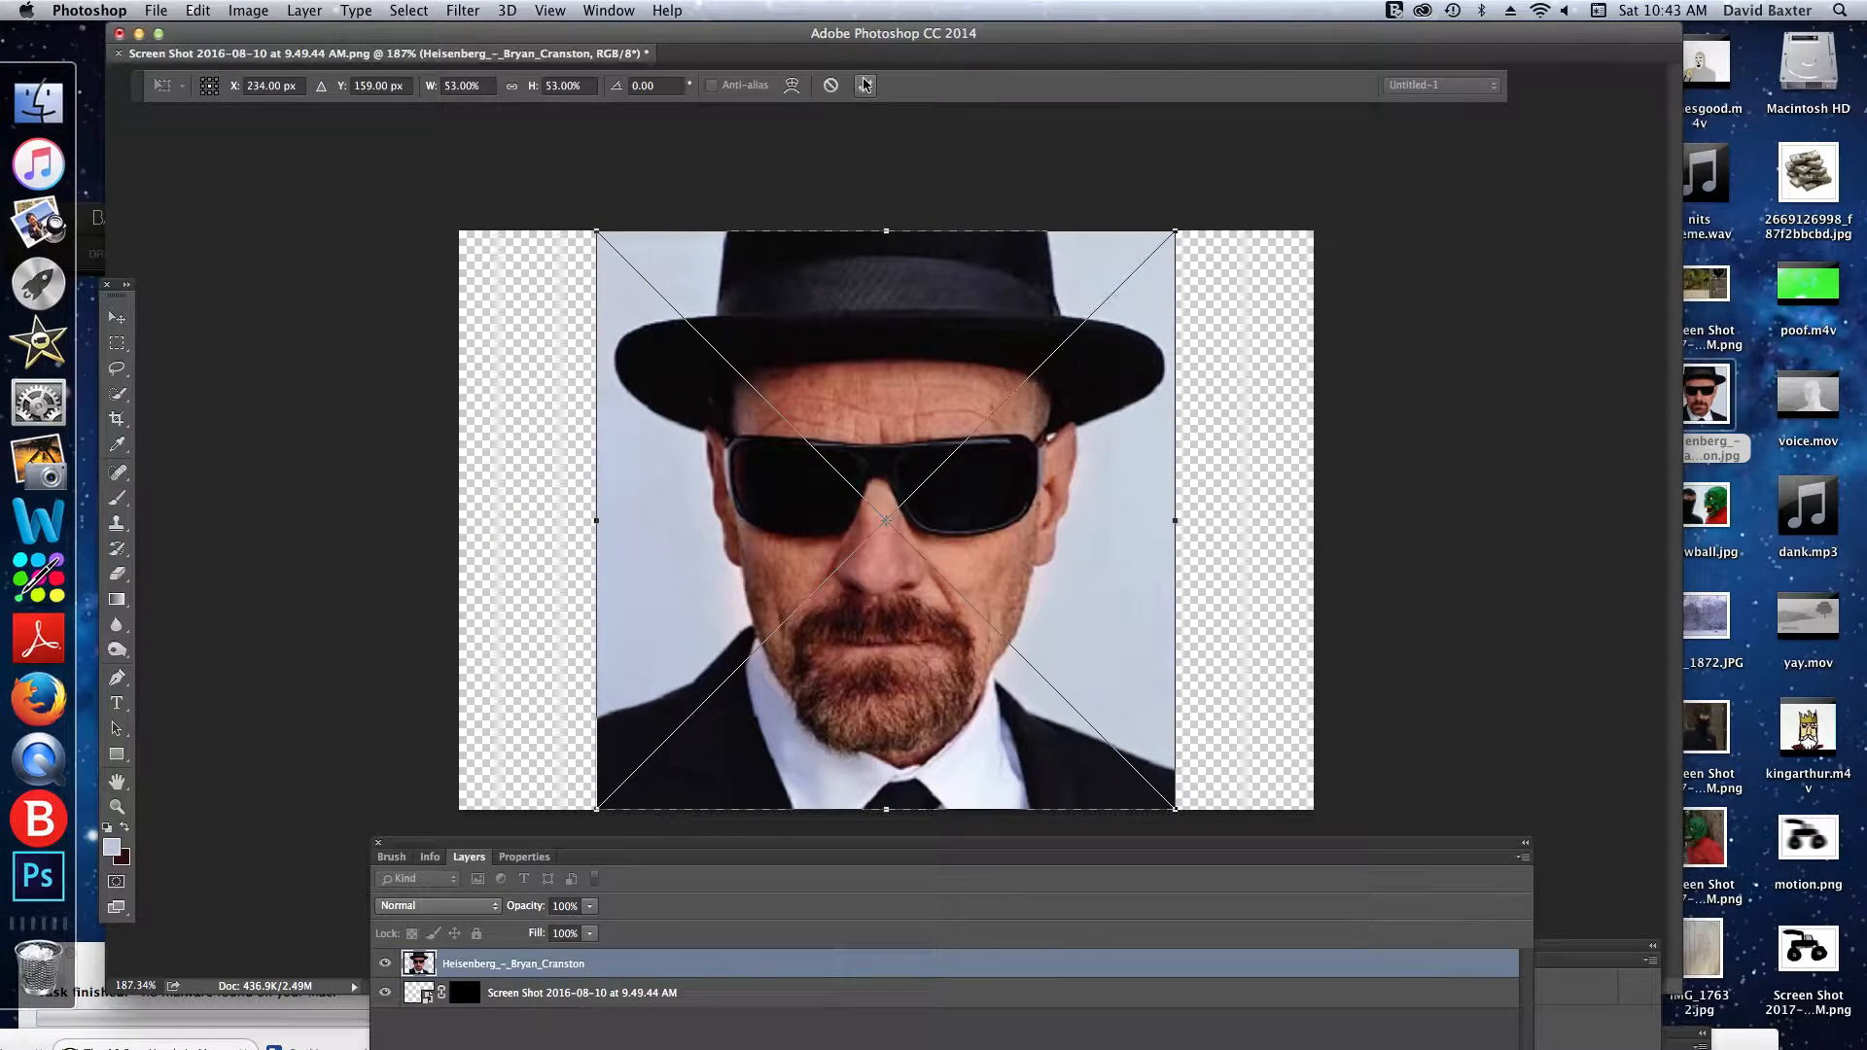
{"action": "left_click", "coordinate": [865, 85]}
{"action": "left_click", "coordinate": [864, 84]}
- Select the pale background area beside the hat in the upper-left part of the portrait with the Quick Selection Tool
{"action": "left_click", "coordinate": [117, 393]}
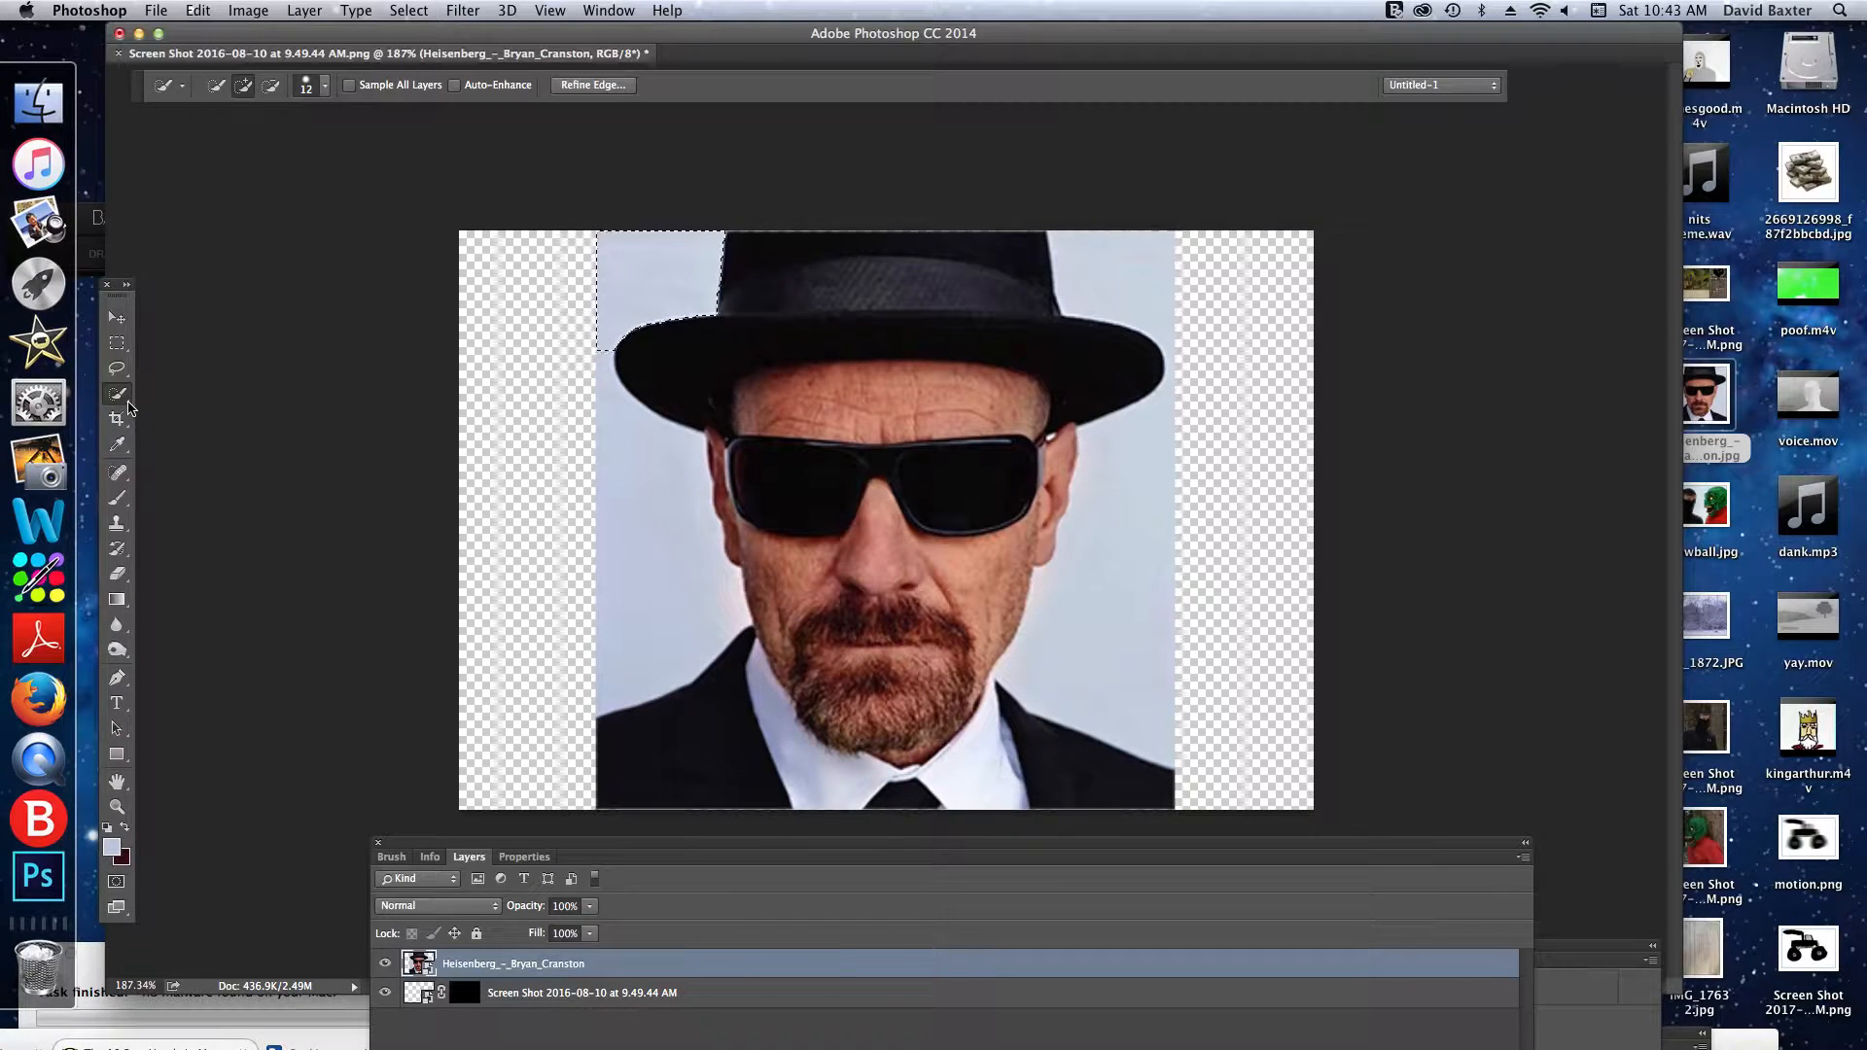
{"action": "right_click", "coordinate": [128, 408]}
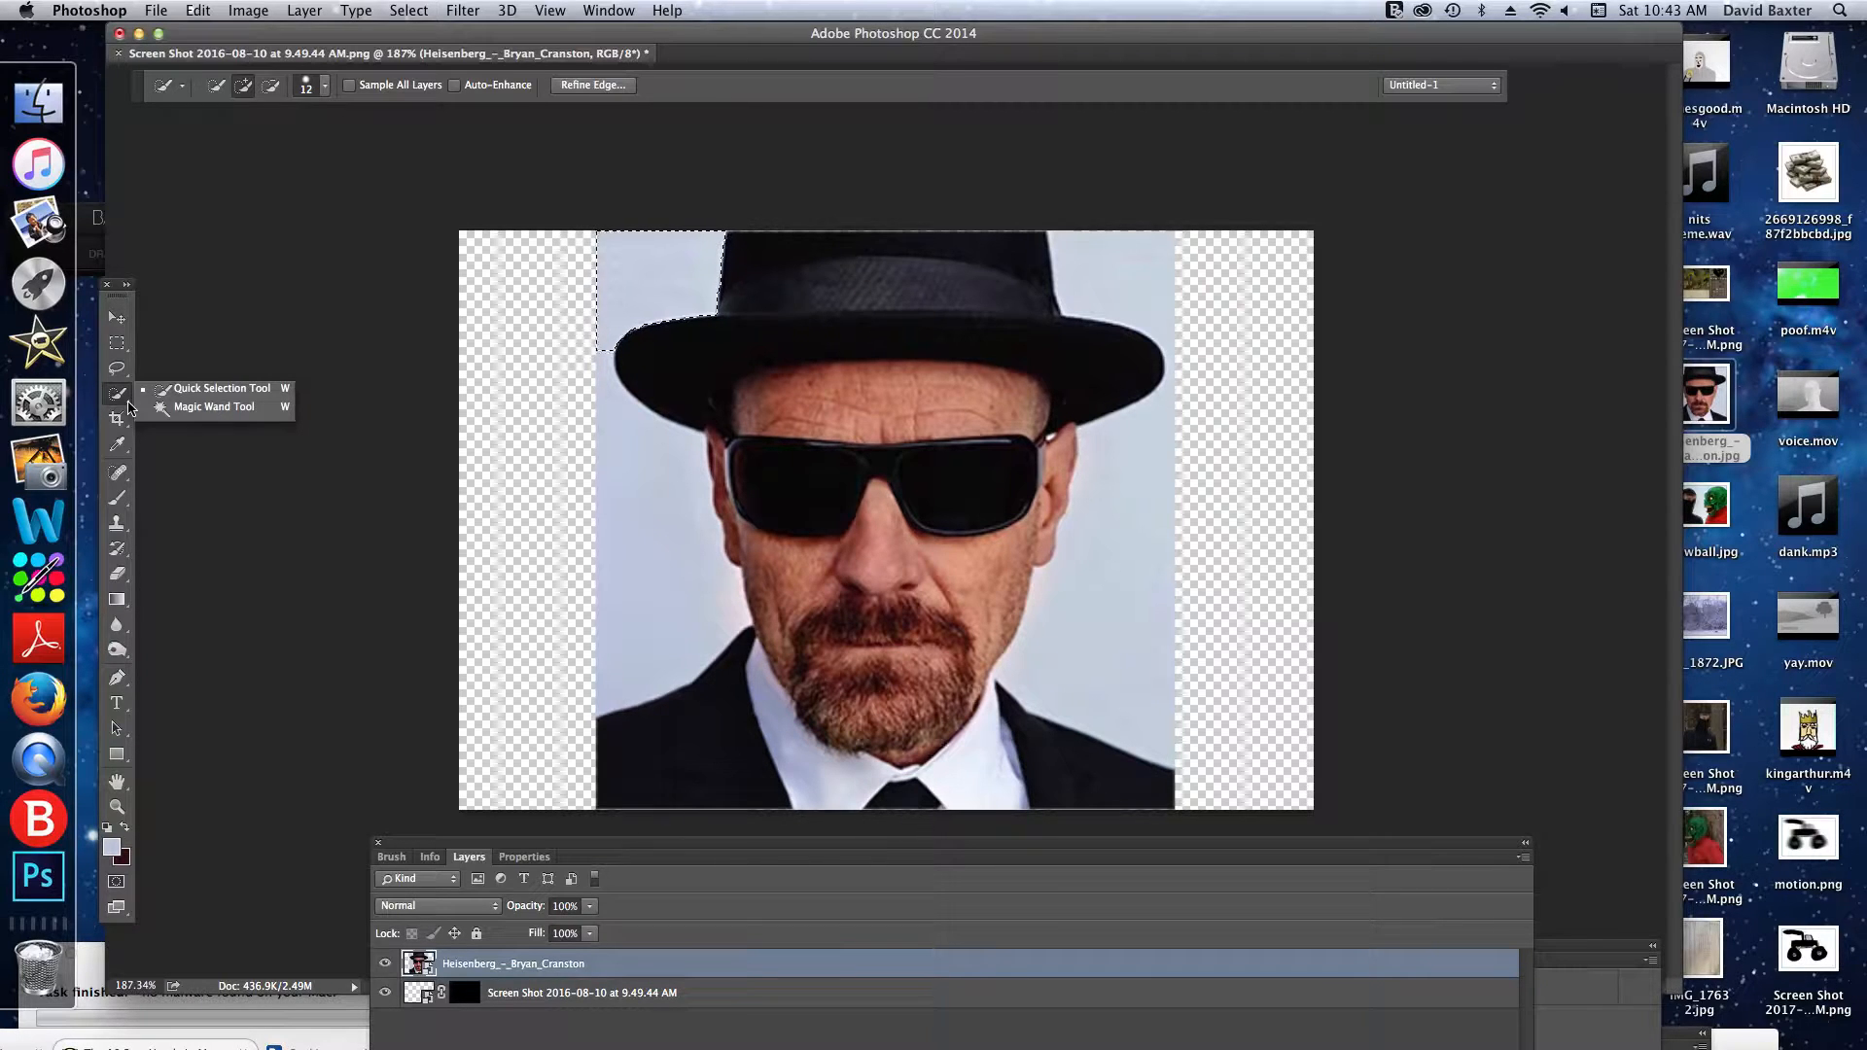
{"action": "left_click", "coordinate": [184, 396]}
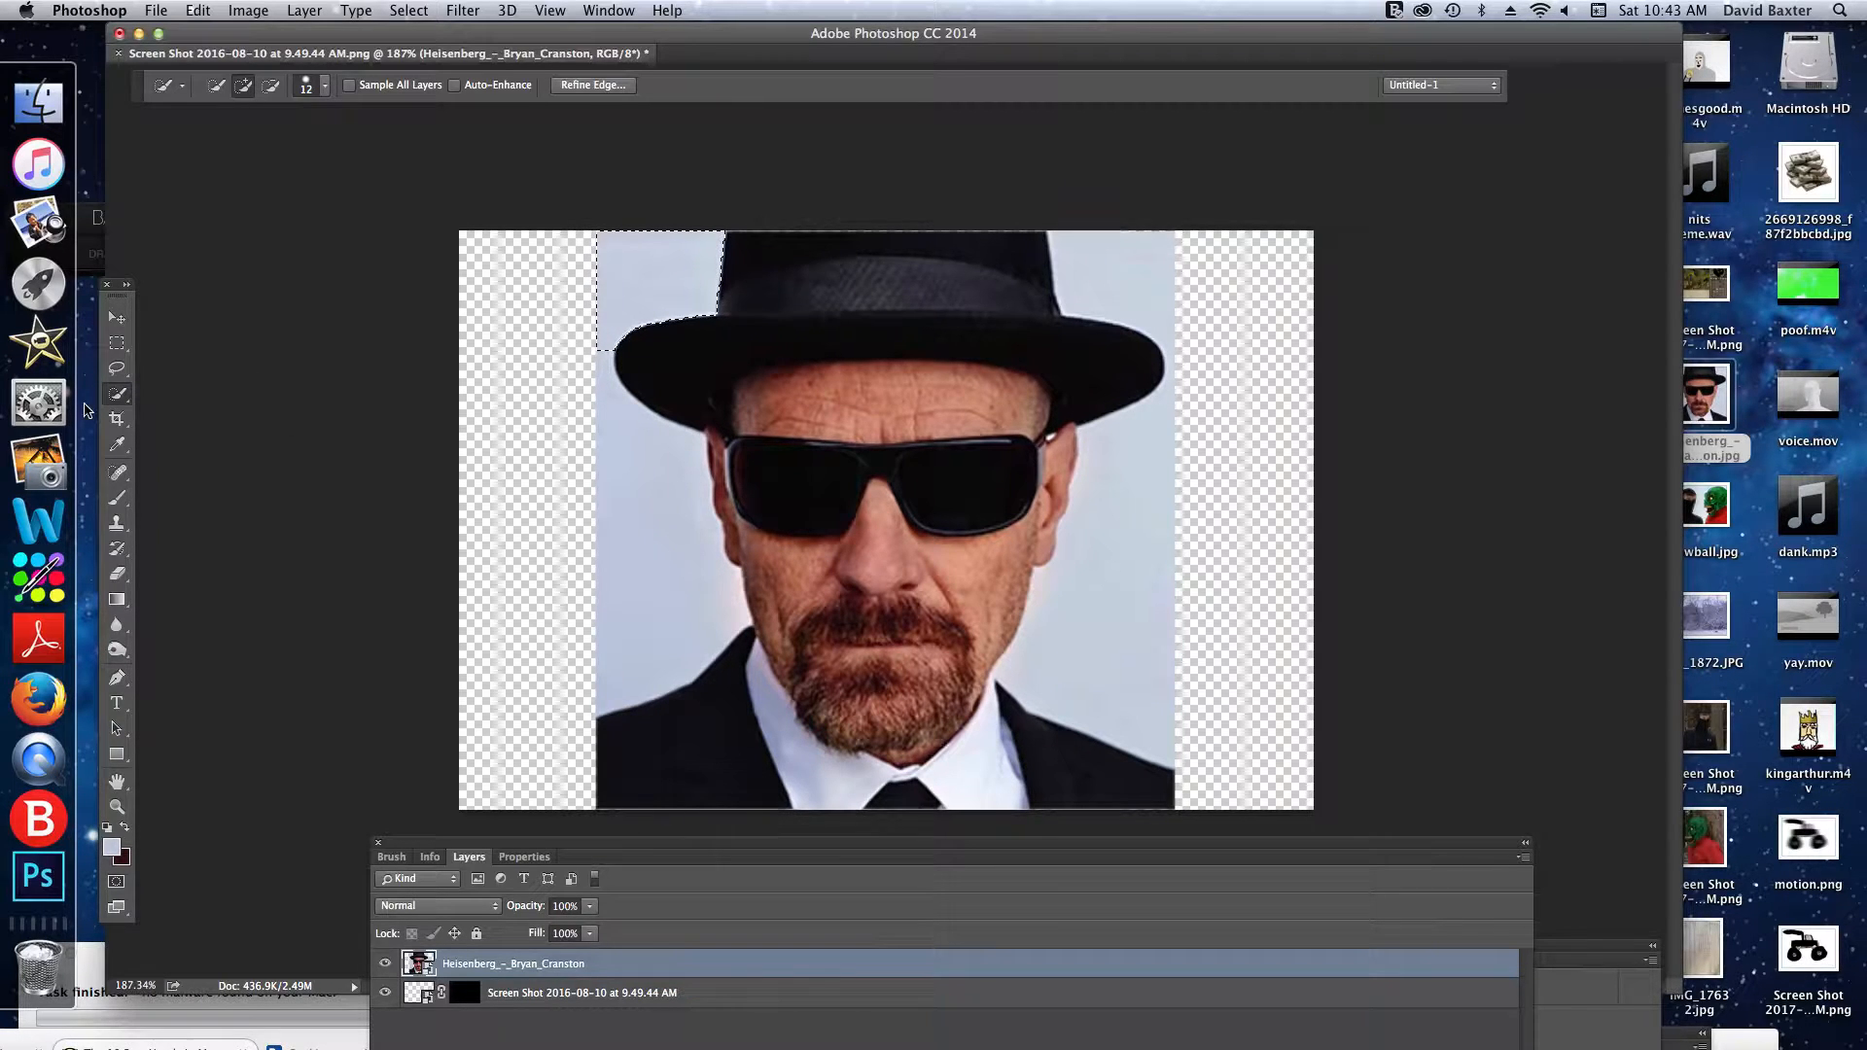
- Extend the Quick Selection down the background on the portrait's left side to the shoulder and try to delete it
{"action": "left_click", "coordinate": [110, 401]}
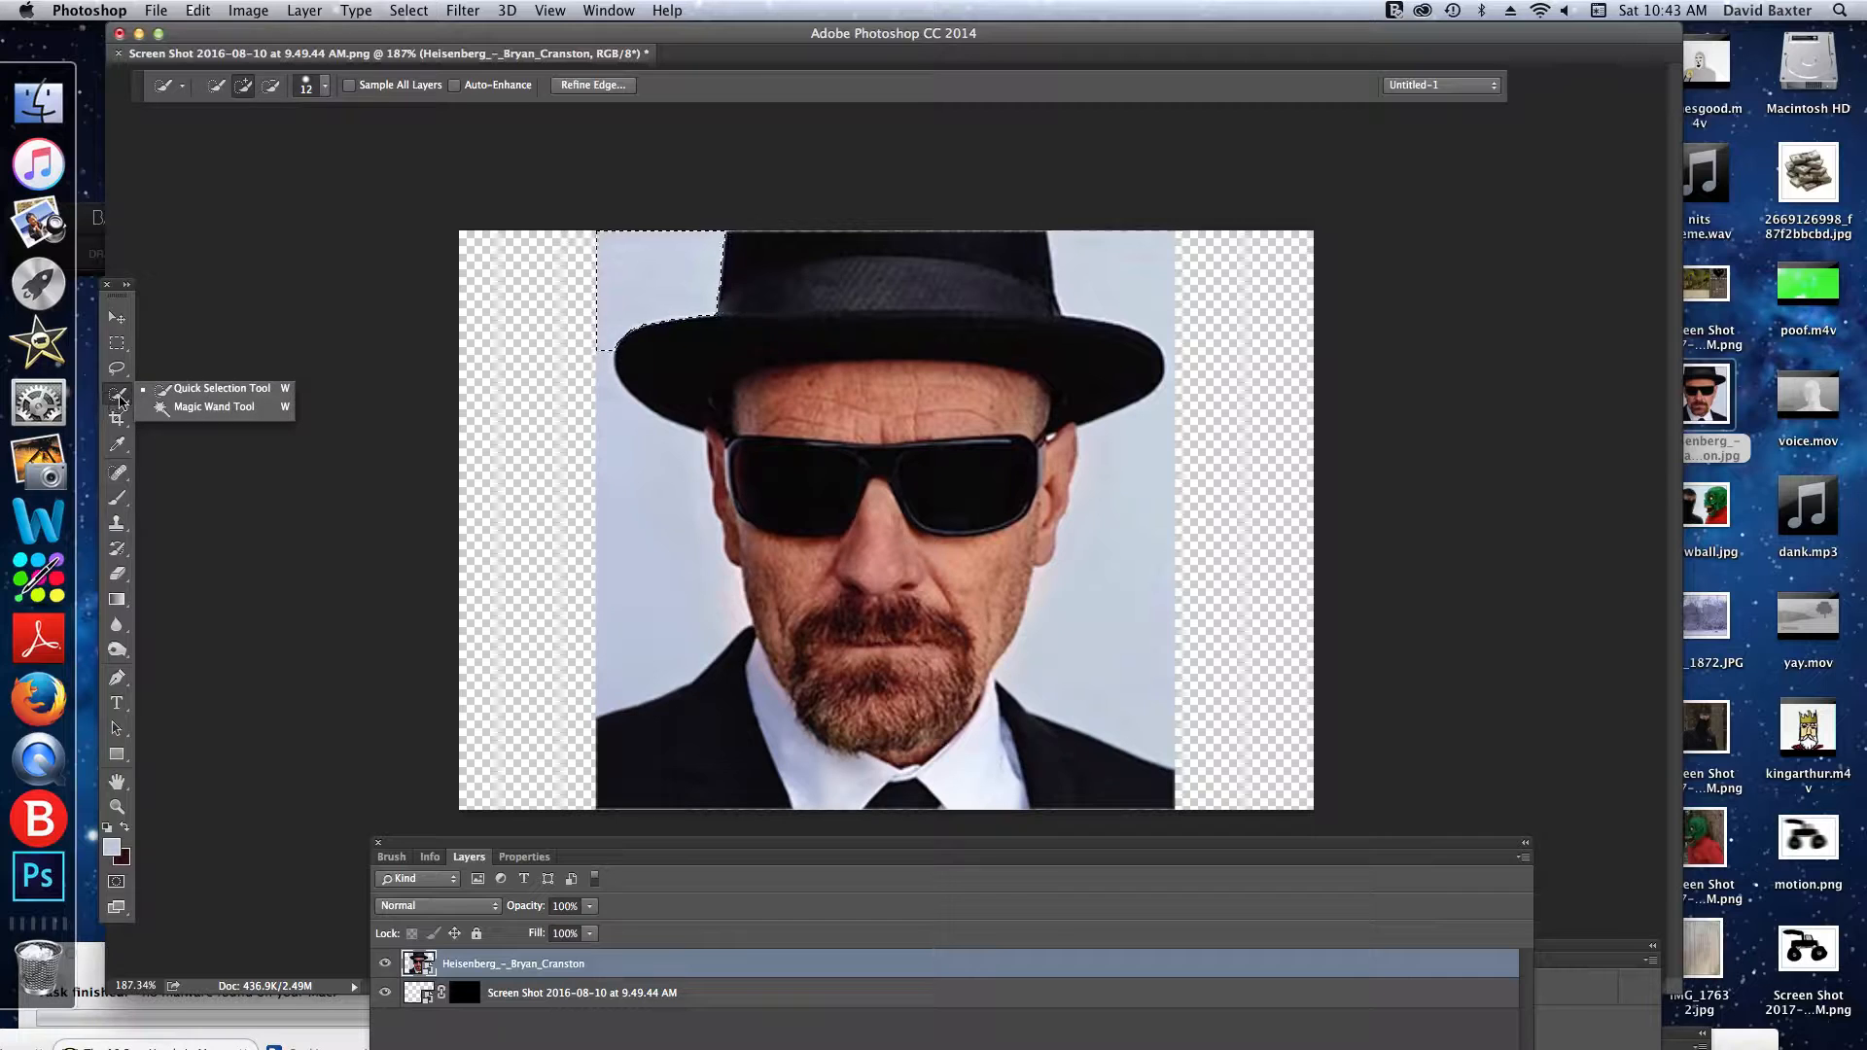
{"action": "left_click", "coordinate": [161, 392]}
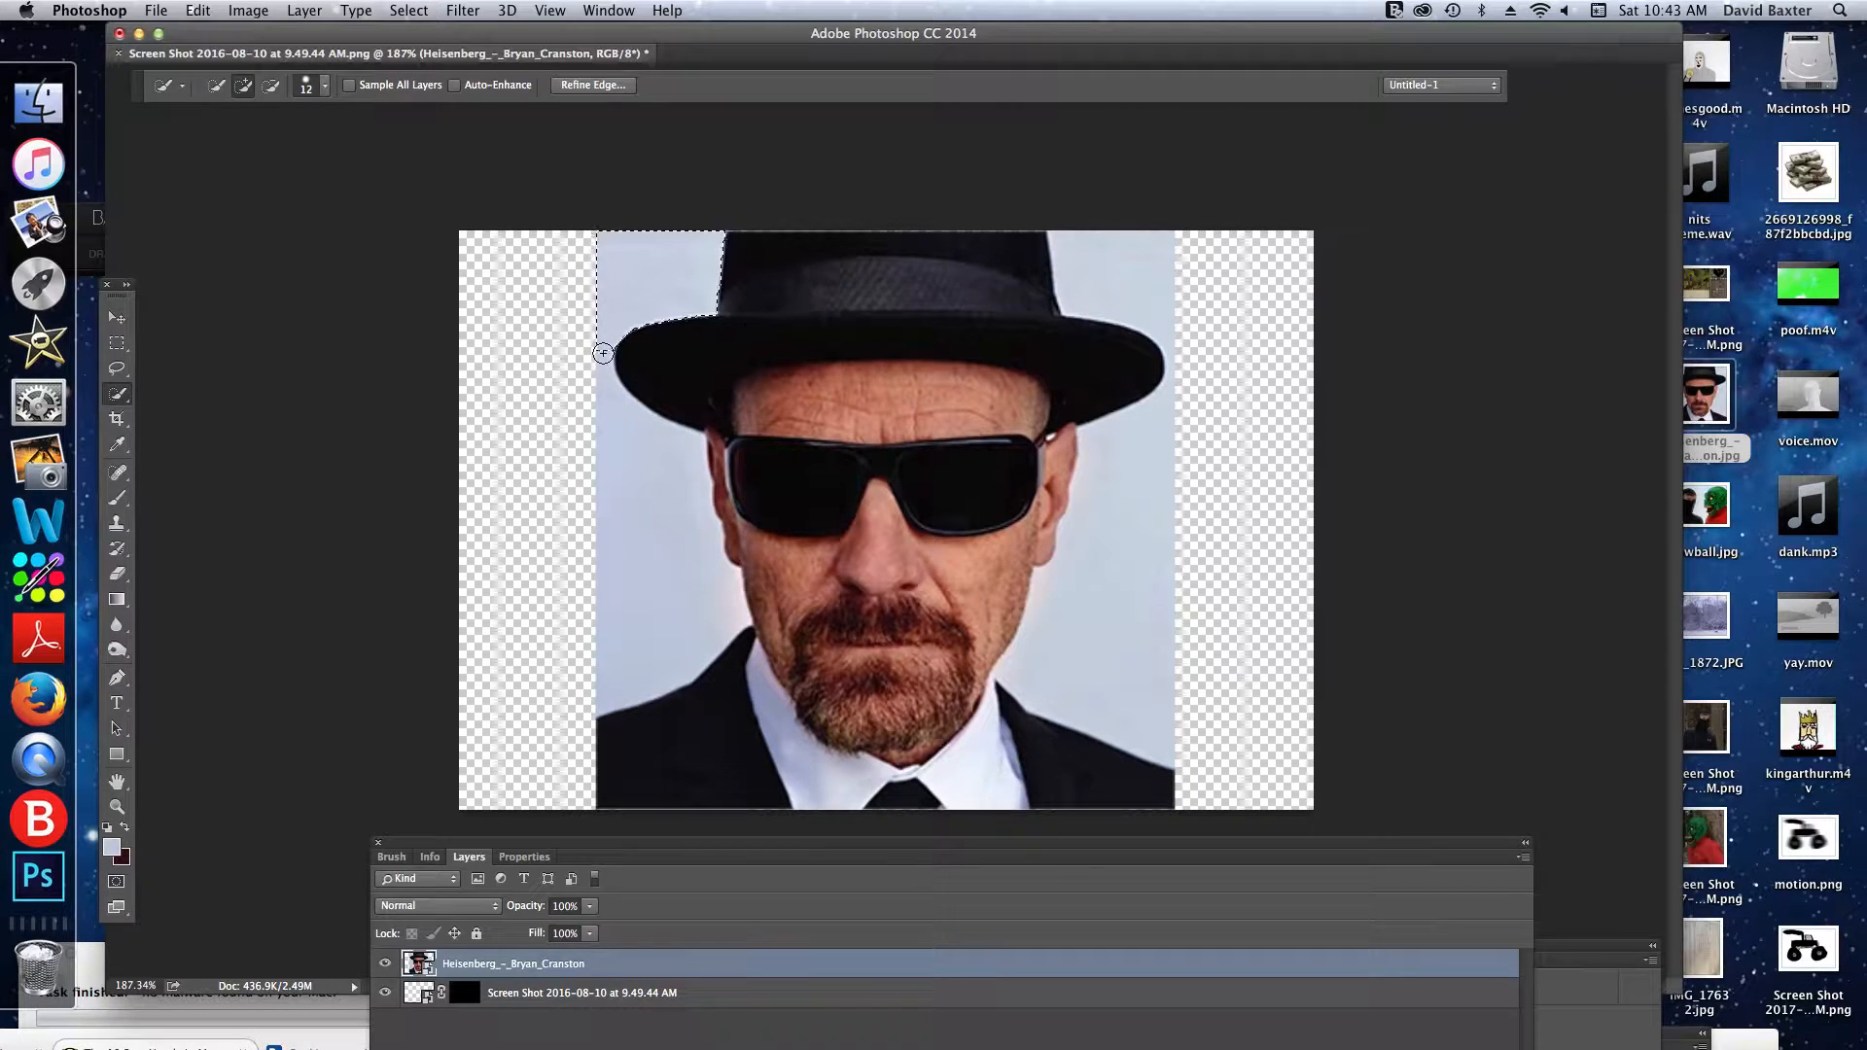
{"action": "mouse_move", "coordinate": [603, 353]}
{"action": "left_mouse_down"}
{"action": "mouse_move", "coordinate": [612, 413]}
{"action": "mouse_move", "coordinate": [706, 525]}
{"action": "mouse_move", "coordinate": [701, 547]}
{"action": "left_mouse_up"}
{"action": "key", "text": "Delete"}
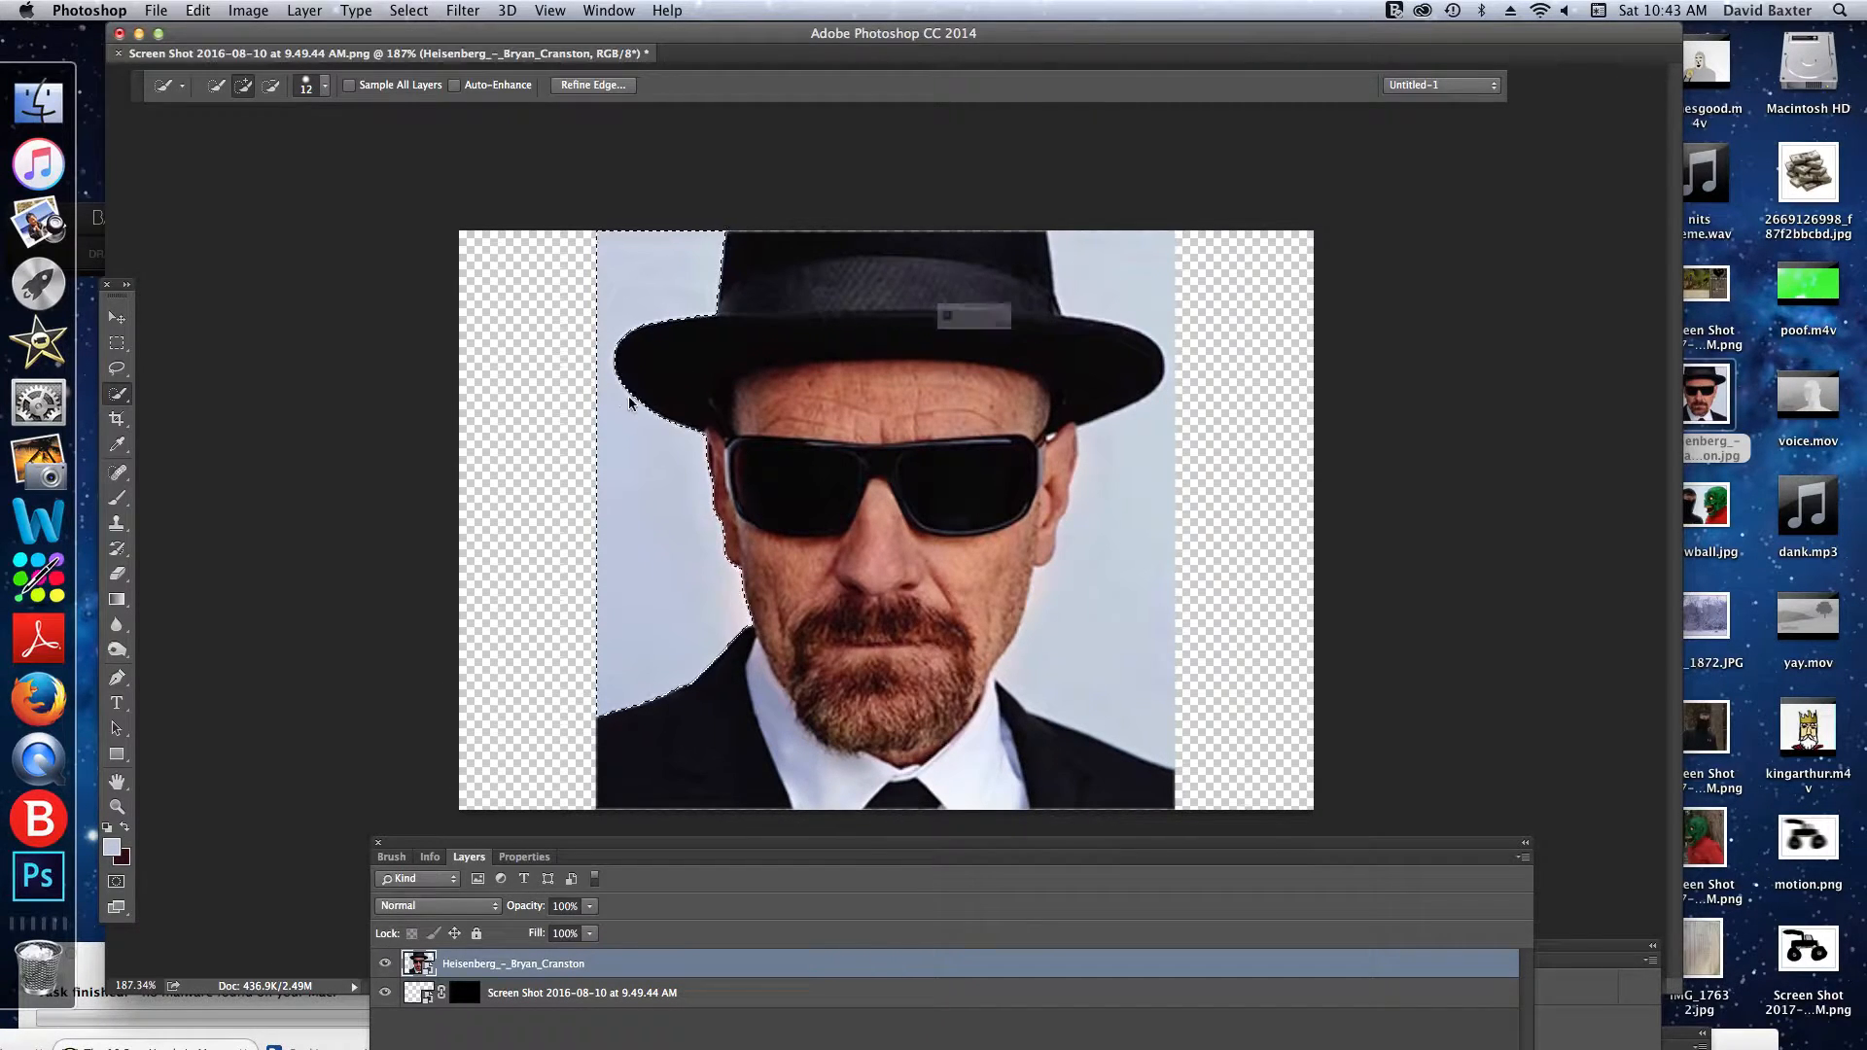
{"action": "left_click", "coordinate": [1115, 363]}
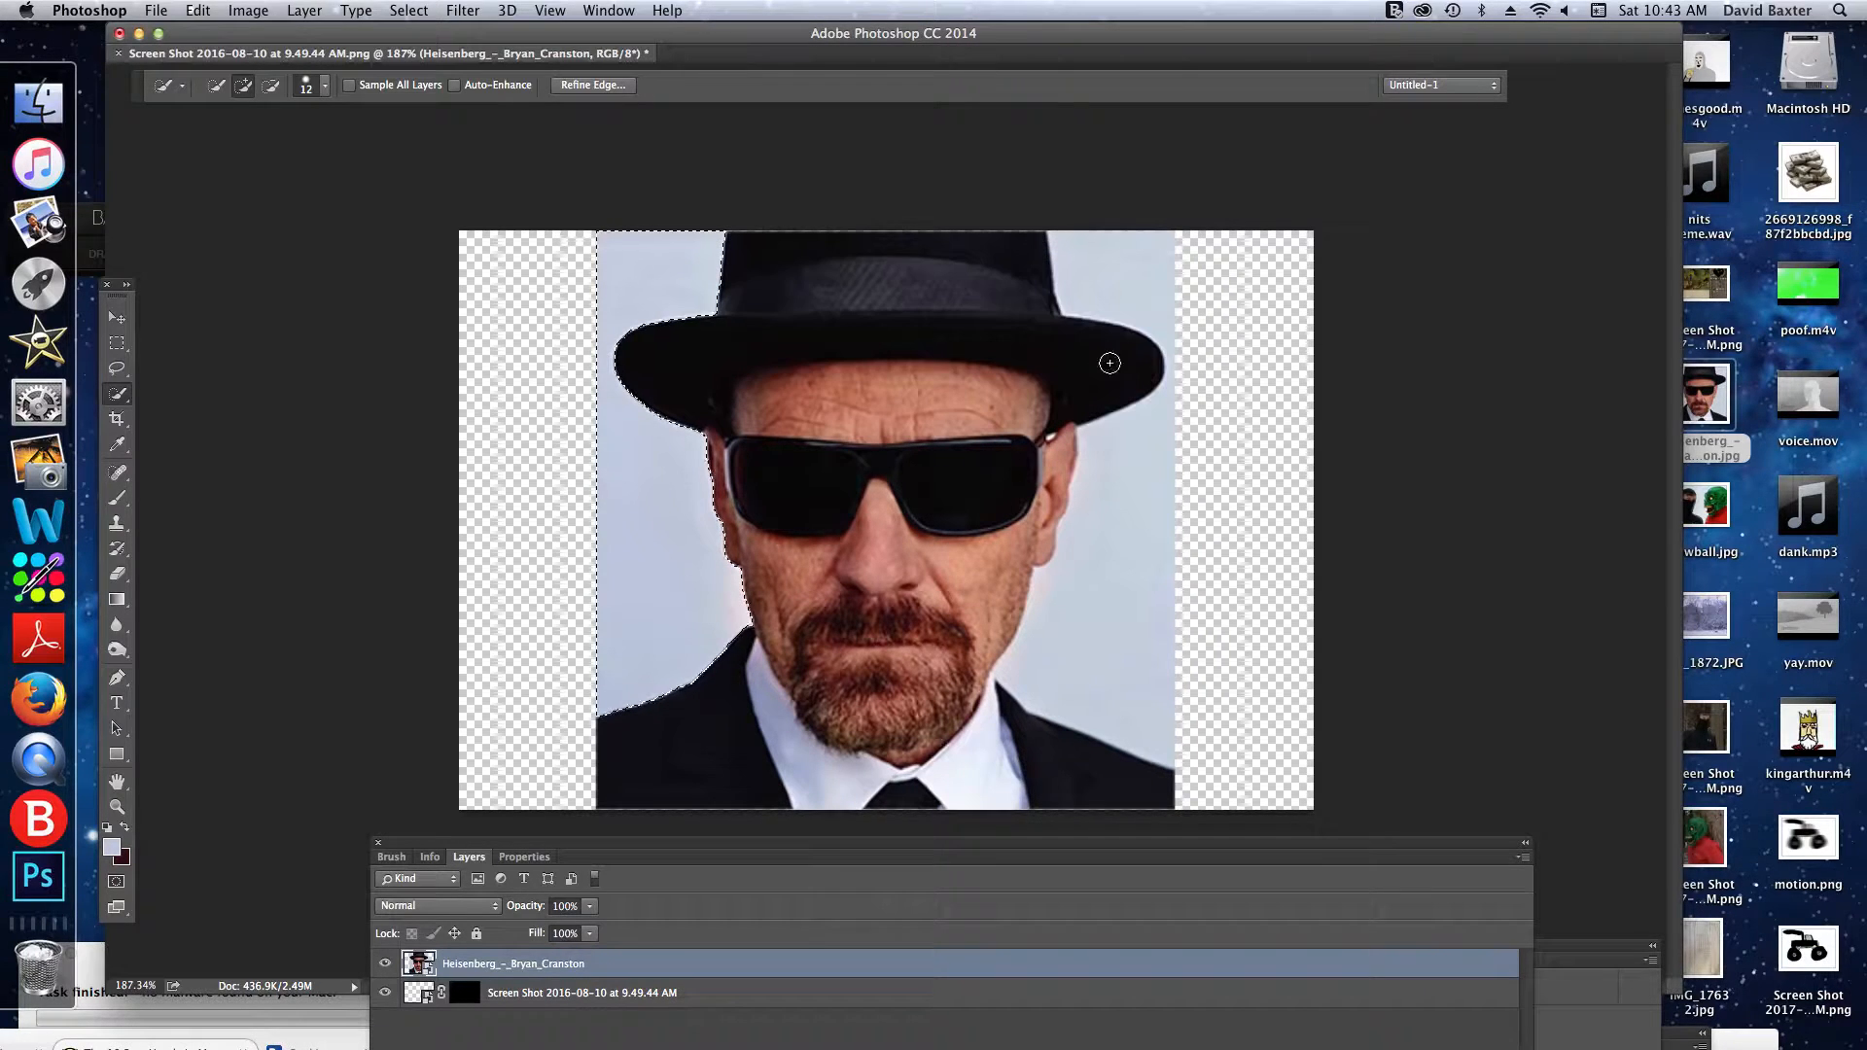
- Rasterize the portrait's smart object, delete the selected background on its left side, and deselect
{"action": "left_click", "coordinate": [305, 10]}
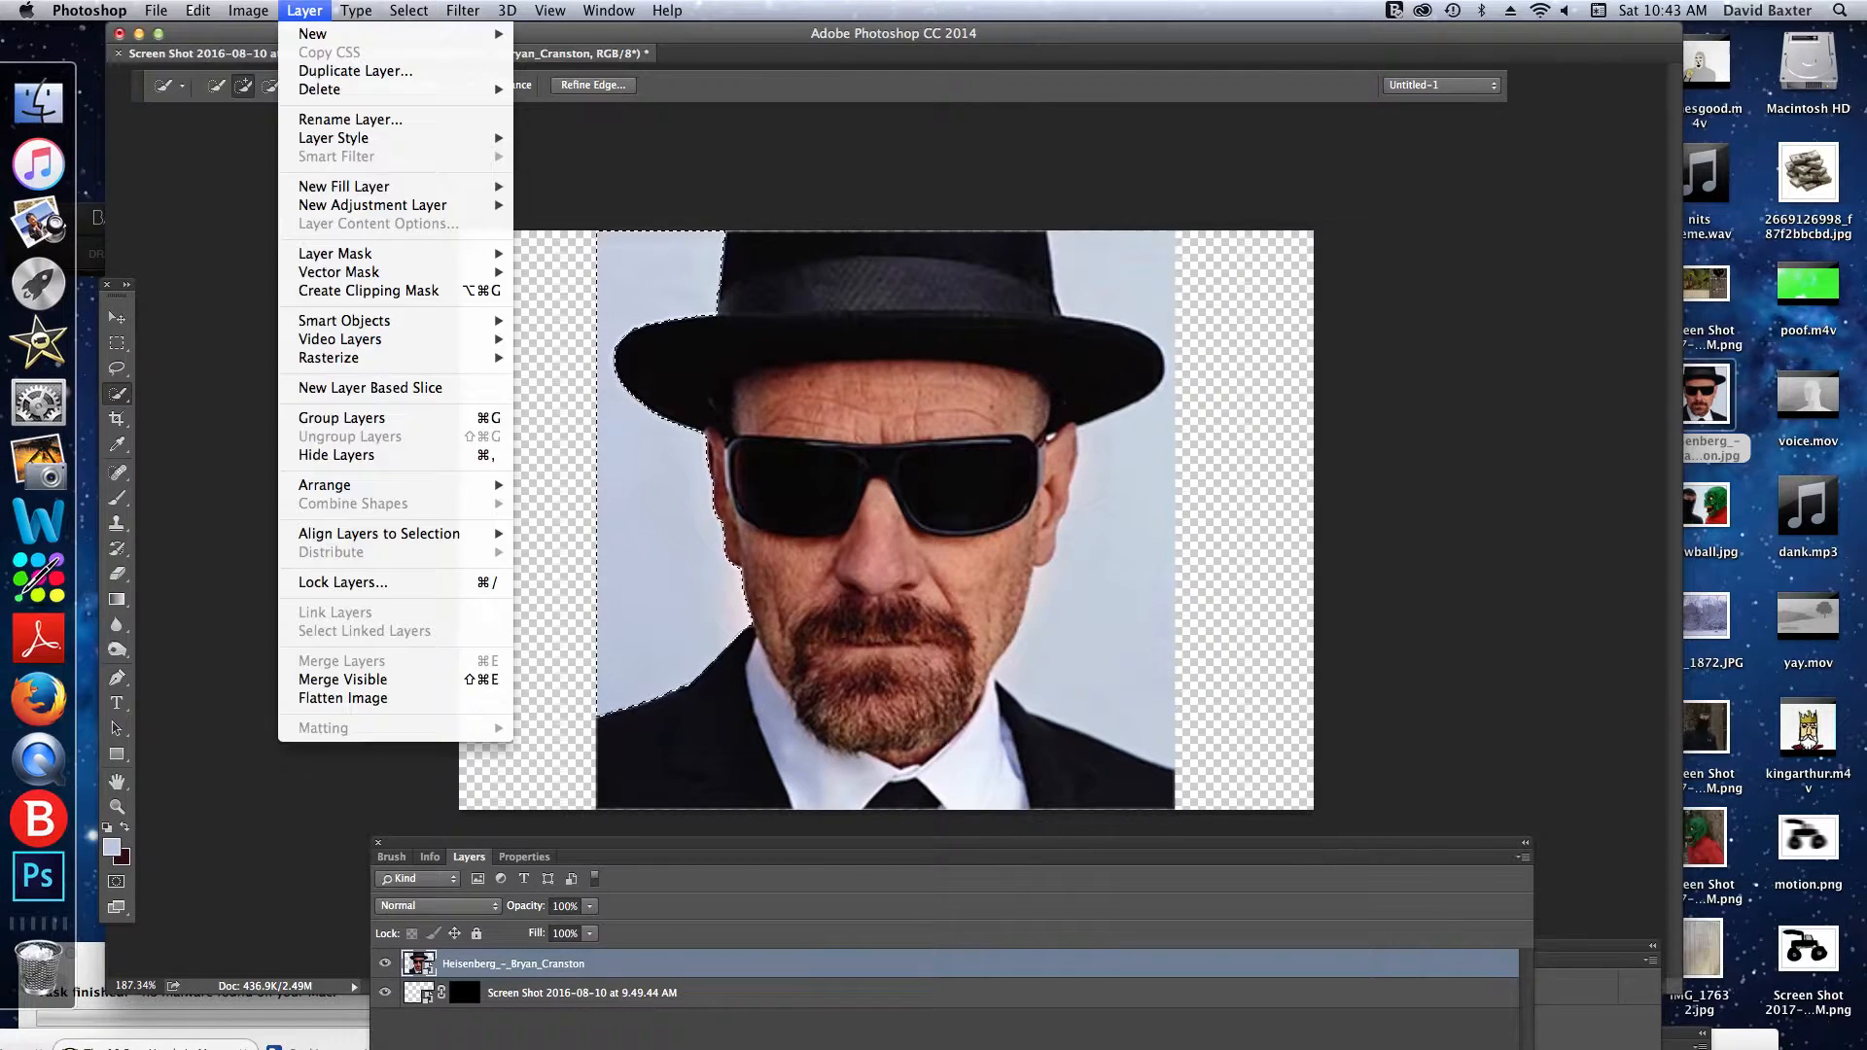
{"action": "mouse_move", "coordinate": [360, 362]}
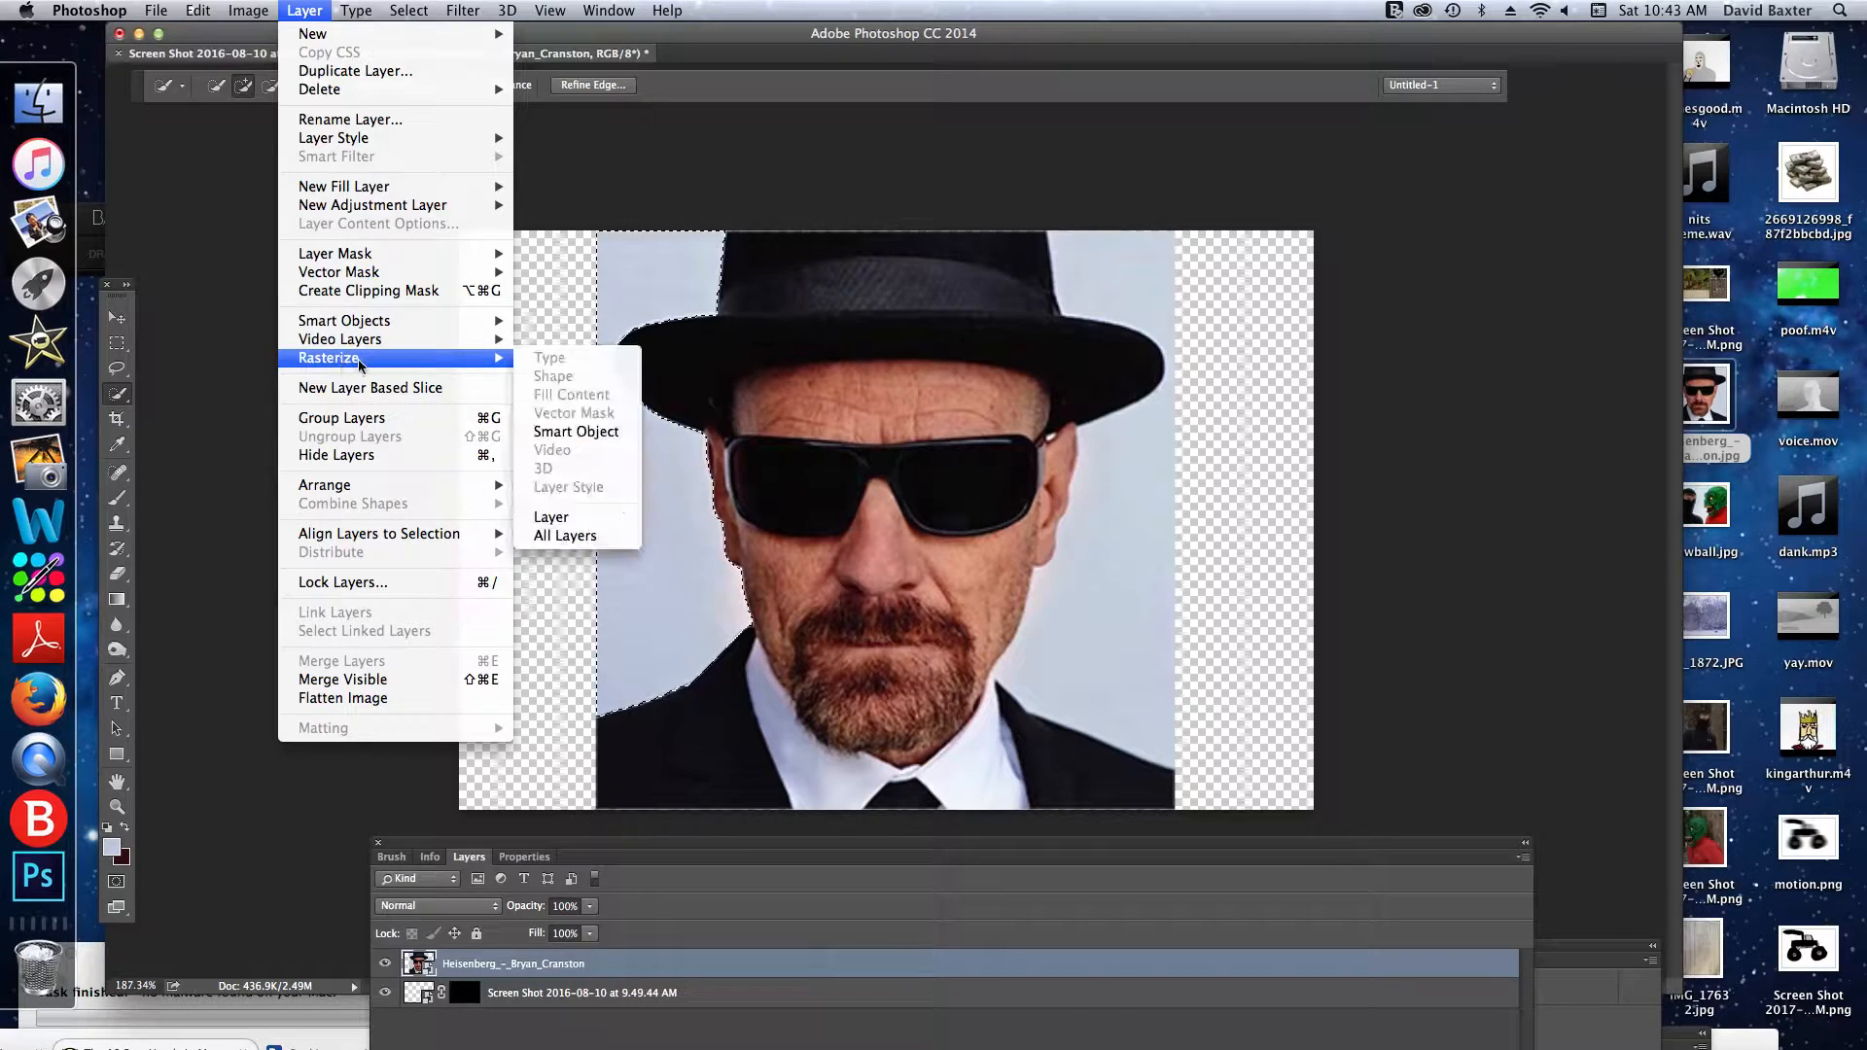
{"action": "left_click", "coordinate": [603, 434]}
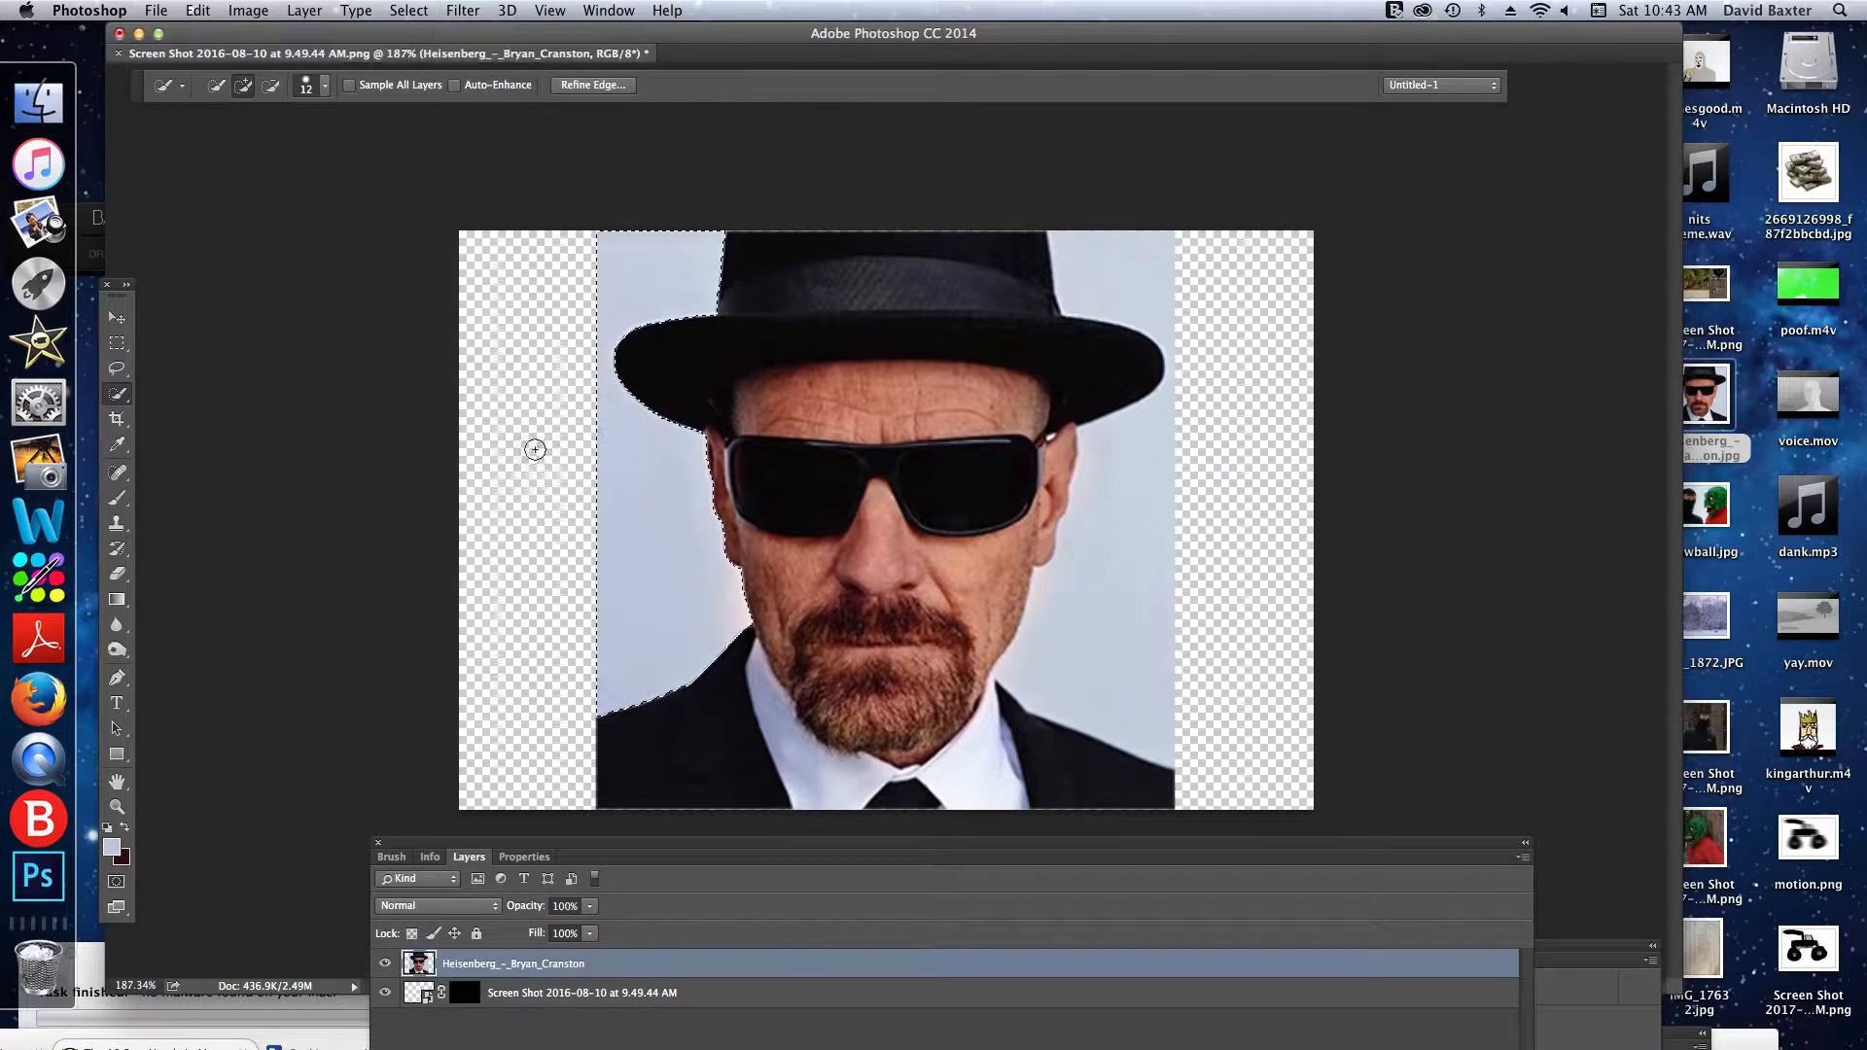
{"action": "key", "text": "Delete"}
{"action": "key", "text": "super+d"}
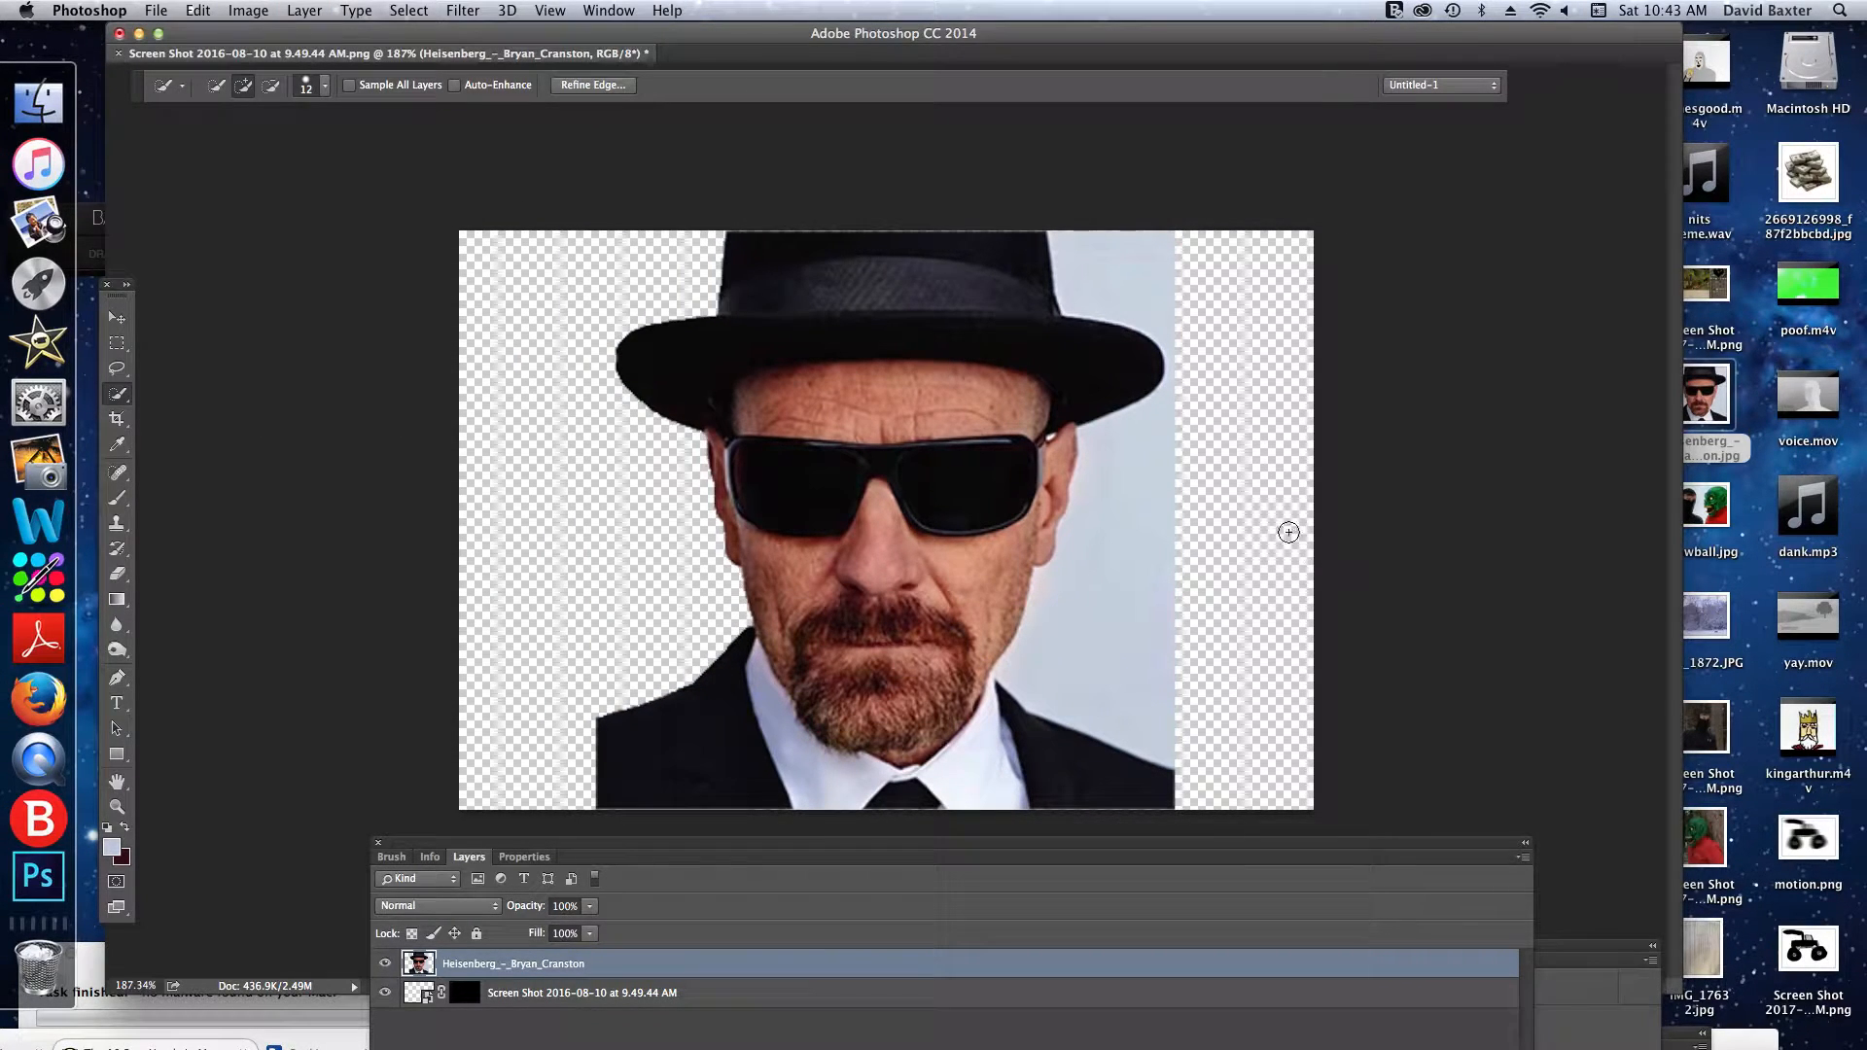
- Select the pale background on the portrait's right side with the Quick Selection Tool, delete it, and deselect
{"action": "mouse_move", "coordinate": [1182, 298]}
{"action": "left_mouse_down"}
{"action": "mouse_move", "coordinate": [1117, 279]}
{"action": "mouse_move", "coordinate": [1176, 312]}
{"action": "mouse_move", "coordinate": [1184, 479]}
{"action": "mouse_move", "coordinate": [1146, 537]}
{"action": "left_mouse_up"}
{"action": "key", "text": "Delete"}
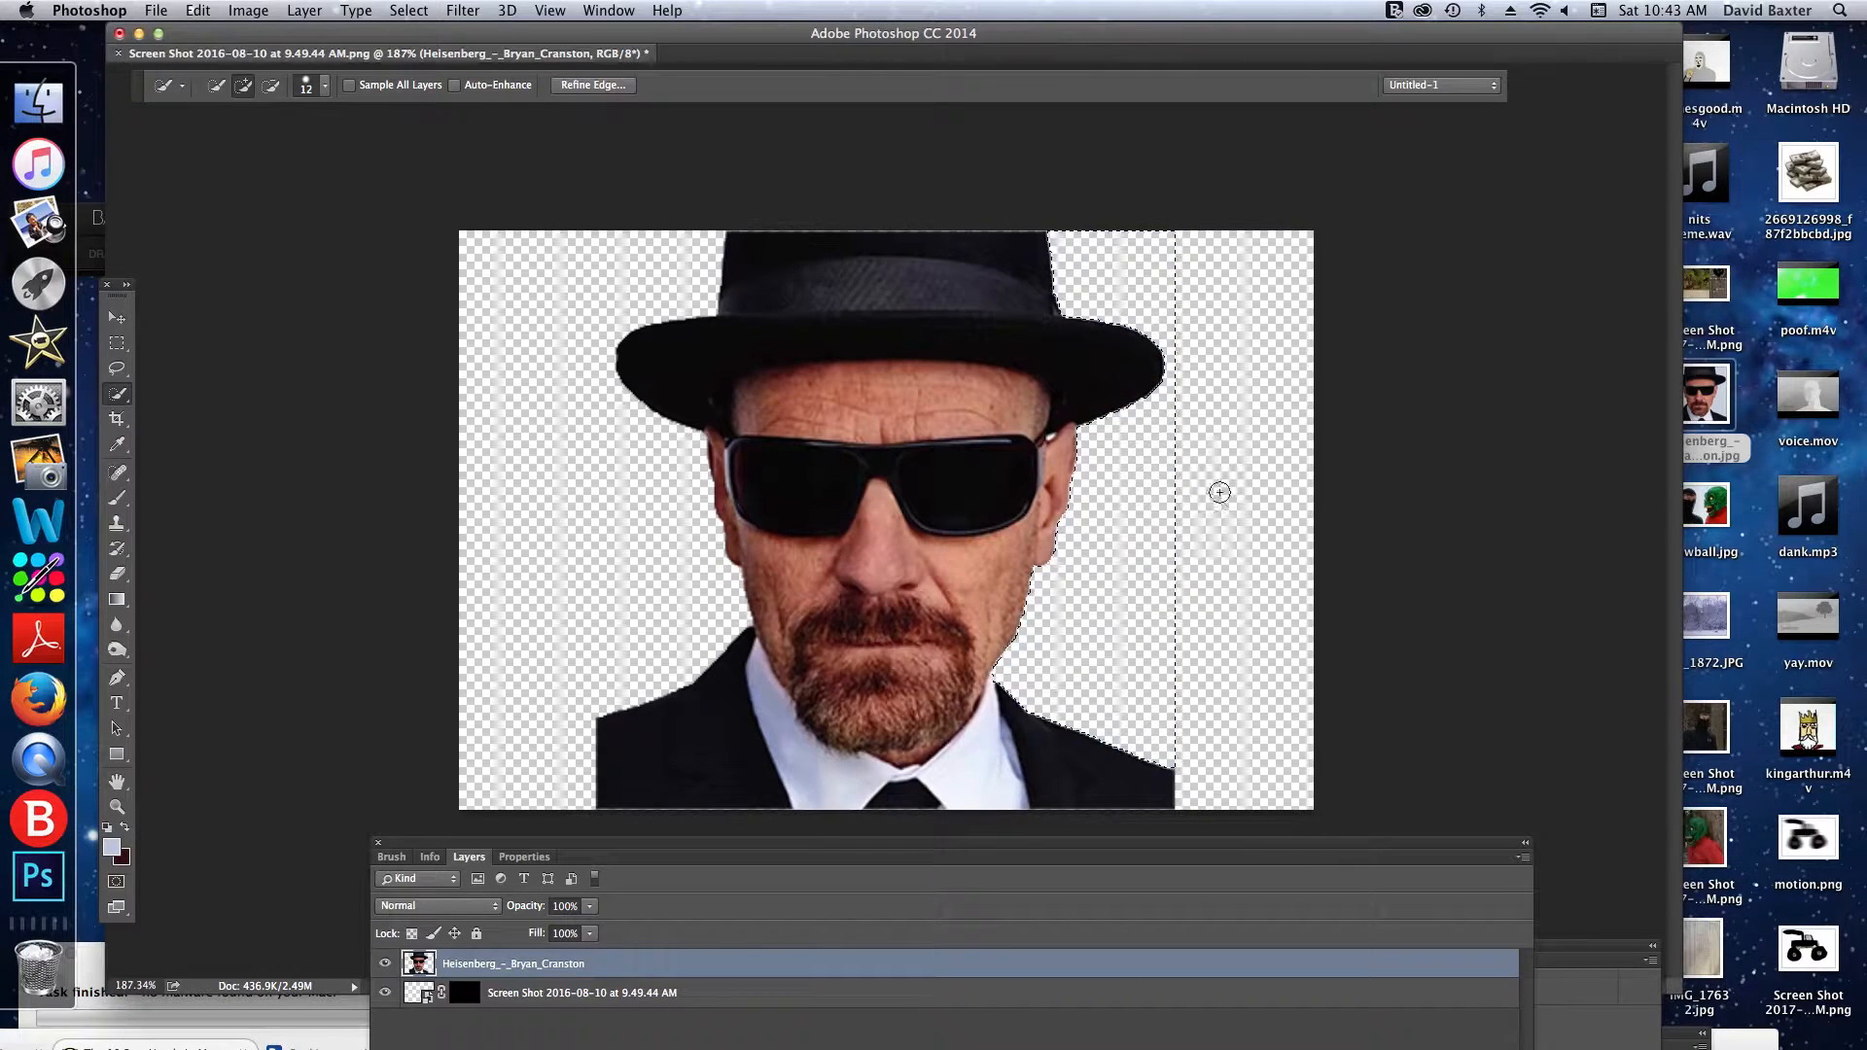
{"action": "key", "text": "super+d"}
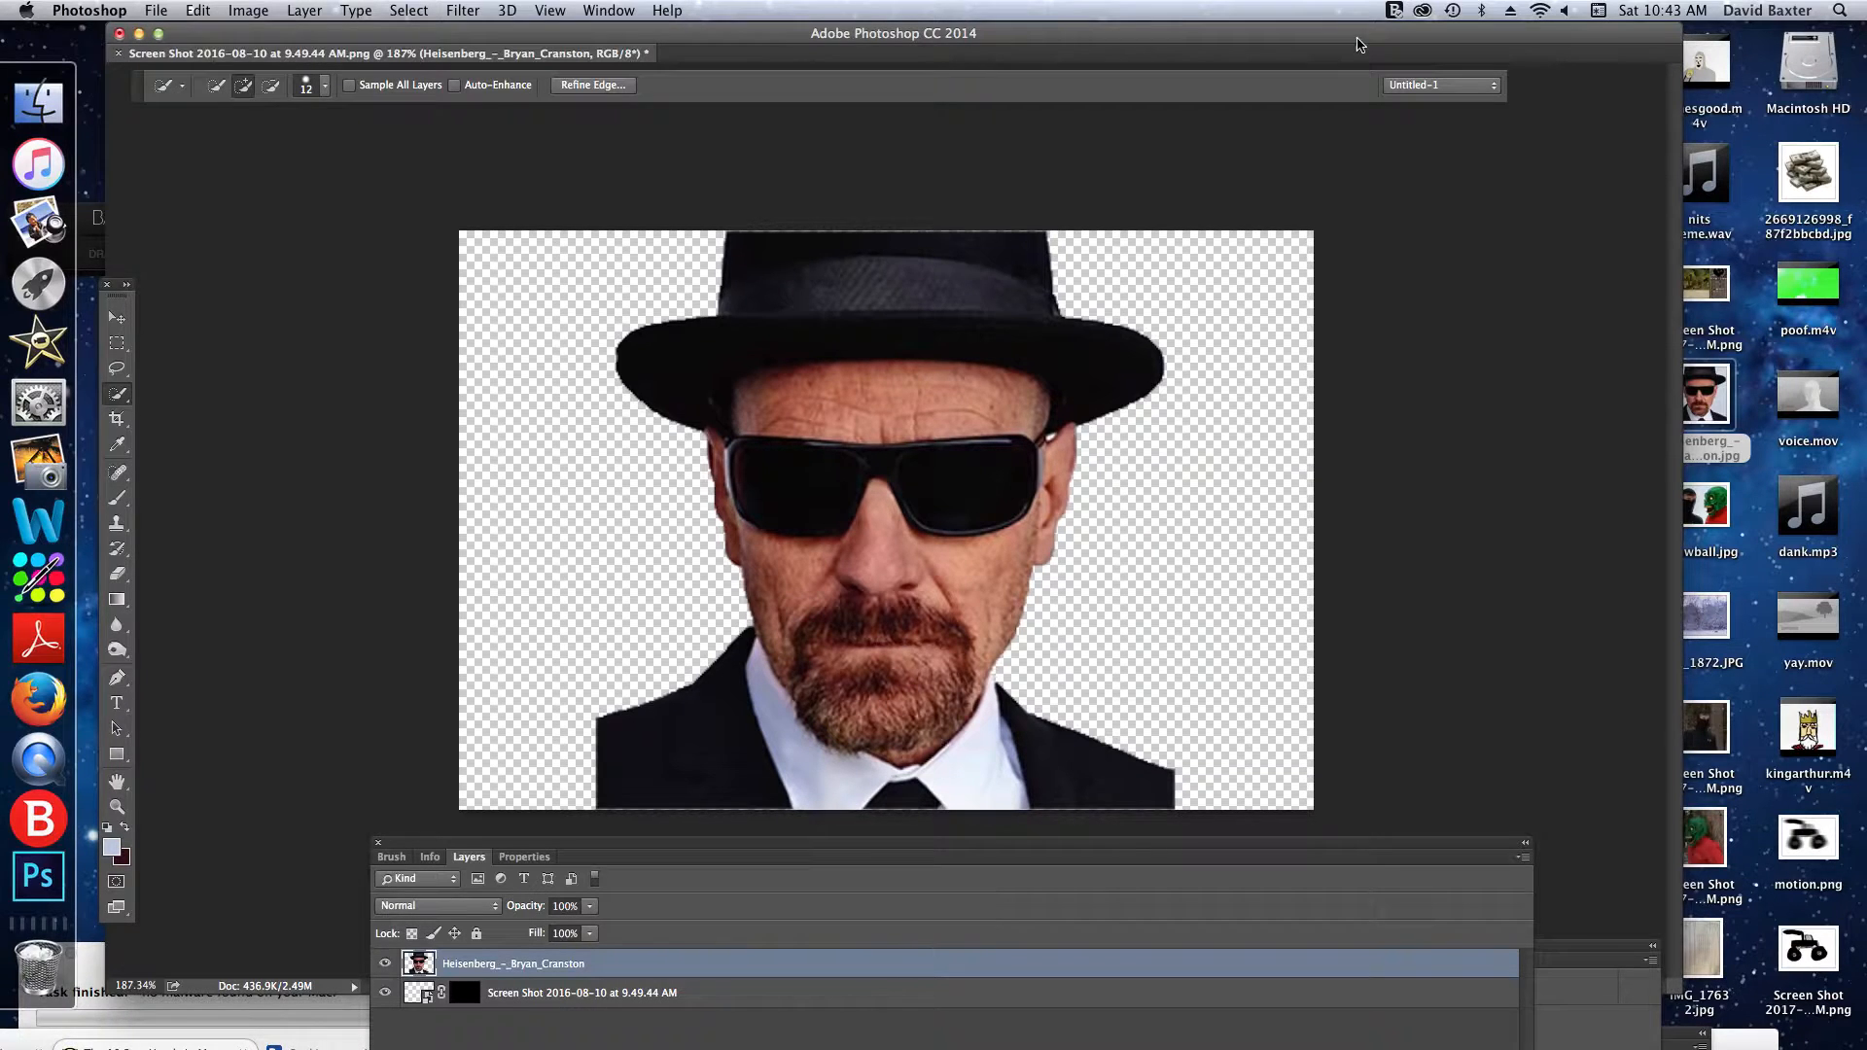
- Place the green eye screenshot from the desktop over the right side of the portrait and commit it at 100% scale
{"action": "left_click_drag", "start_coordinate": [1354, 27], "coordinate": [1024, 27]}
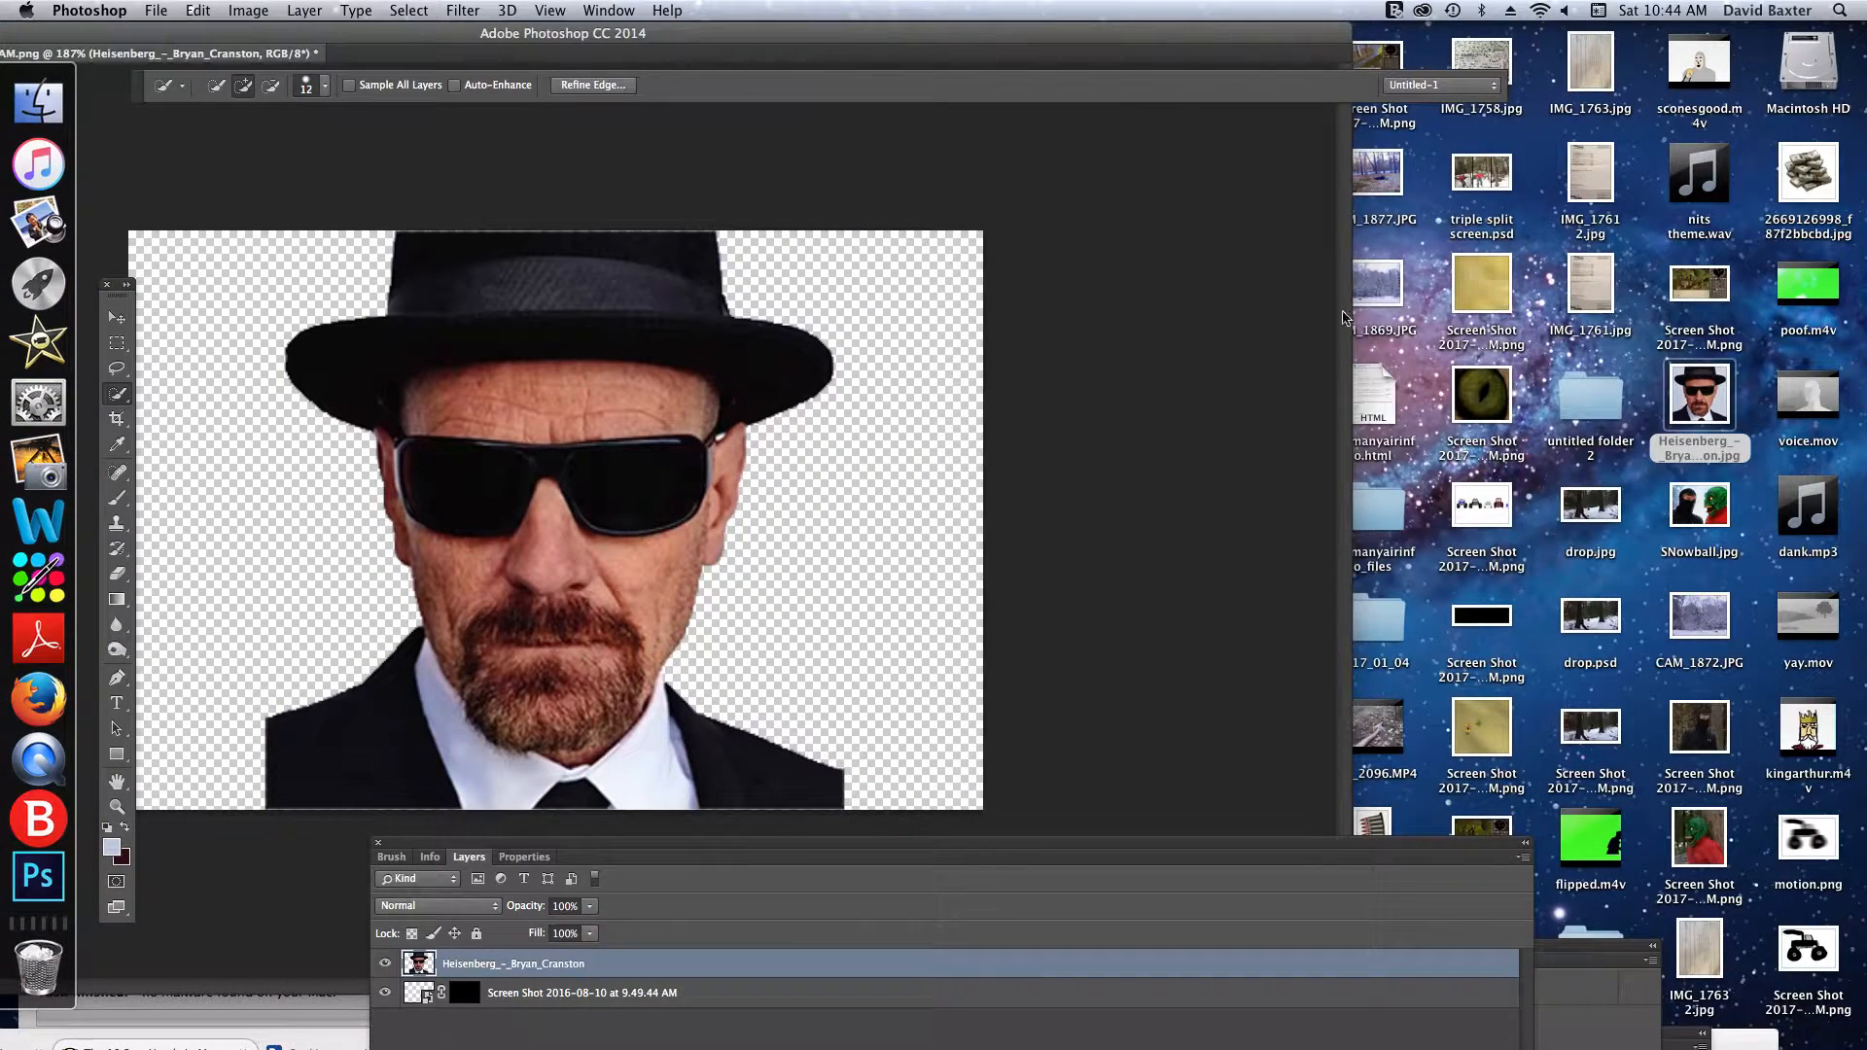
{"action": "left_click_drag", "start_coordinate": [1512, 421], "coordinate": [564, 486]}
{"action": "left_click_drag", "start_coordinate": [614, 575], "coordinate": [794, 565]}
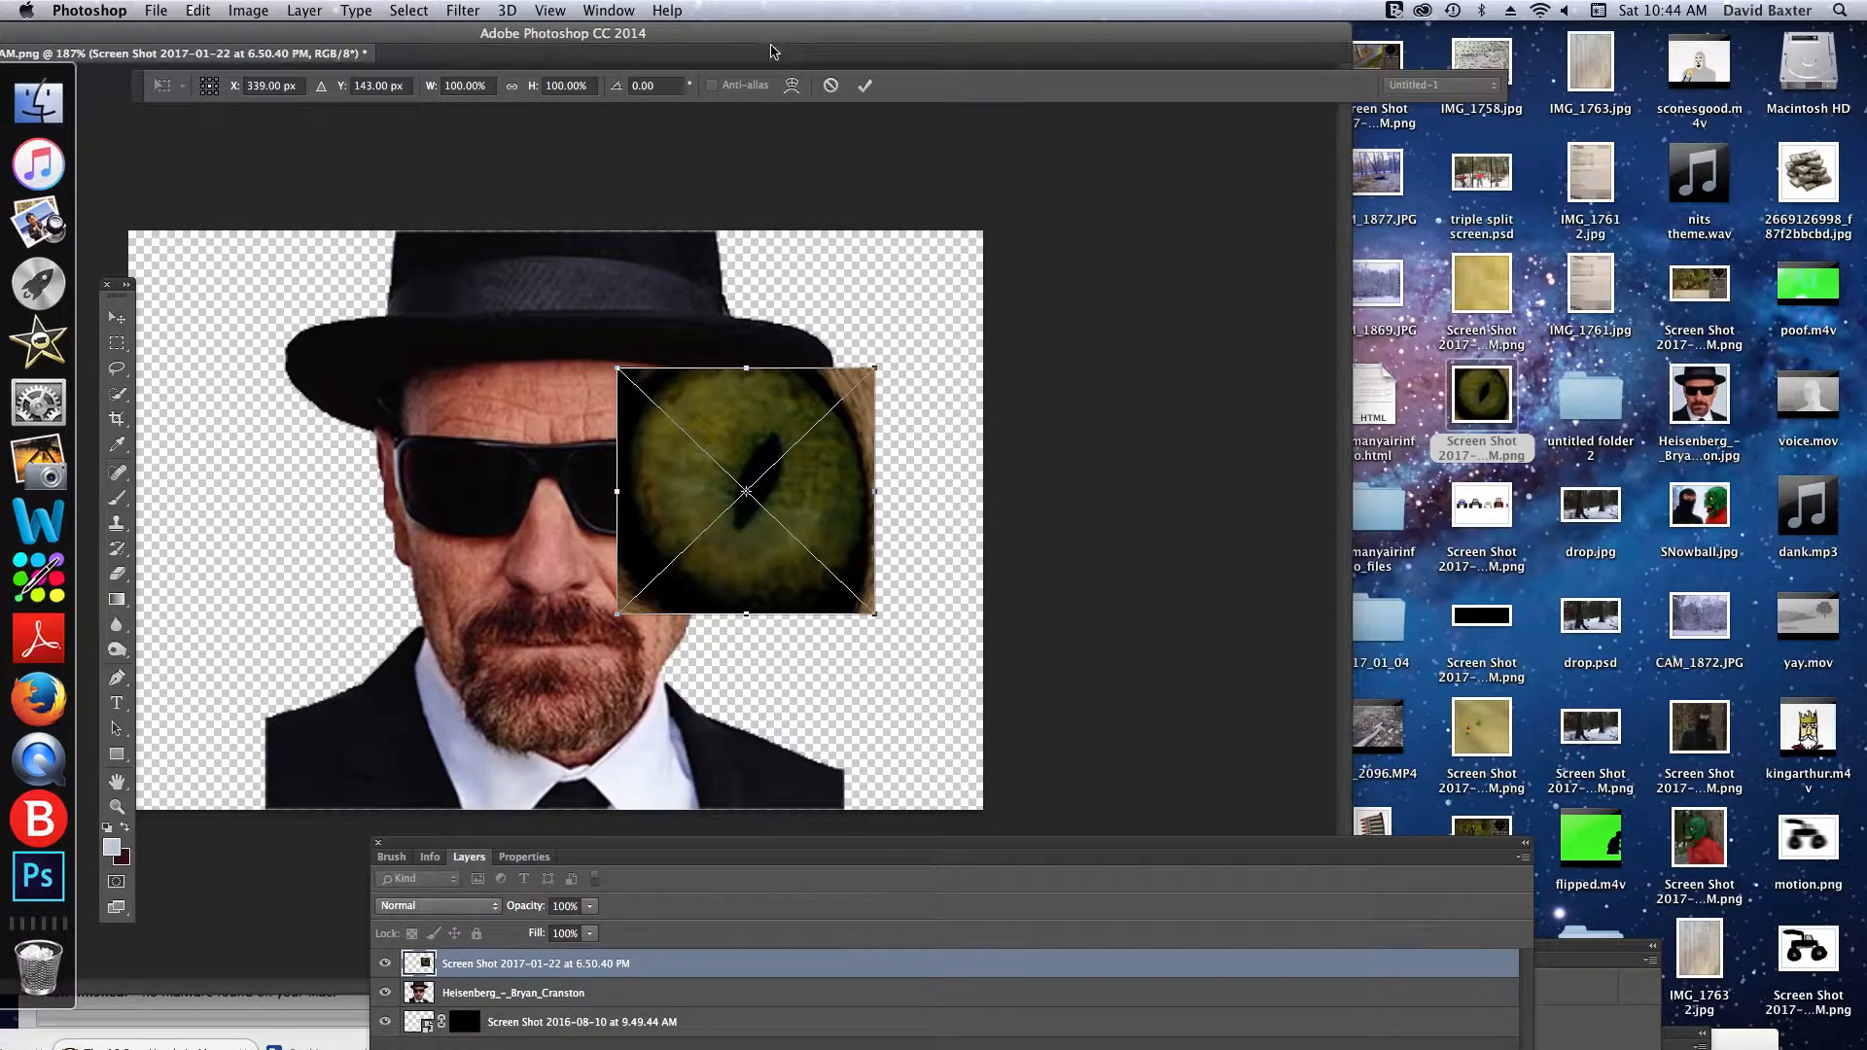
{"action": "left_click", "coordinate": [865, 85]}
{"action": "key", "text": "w"}
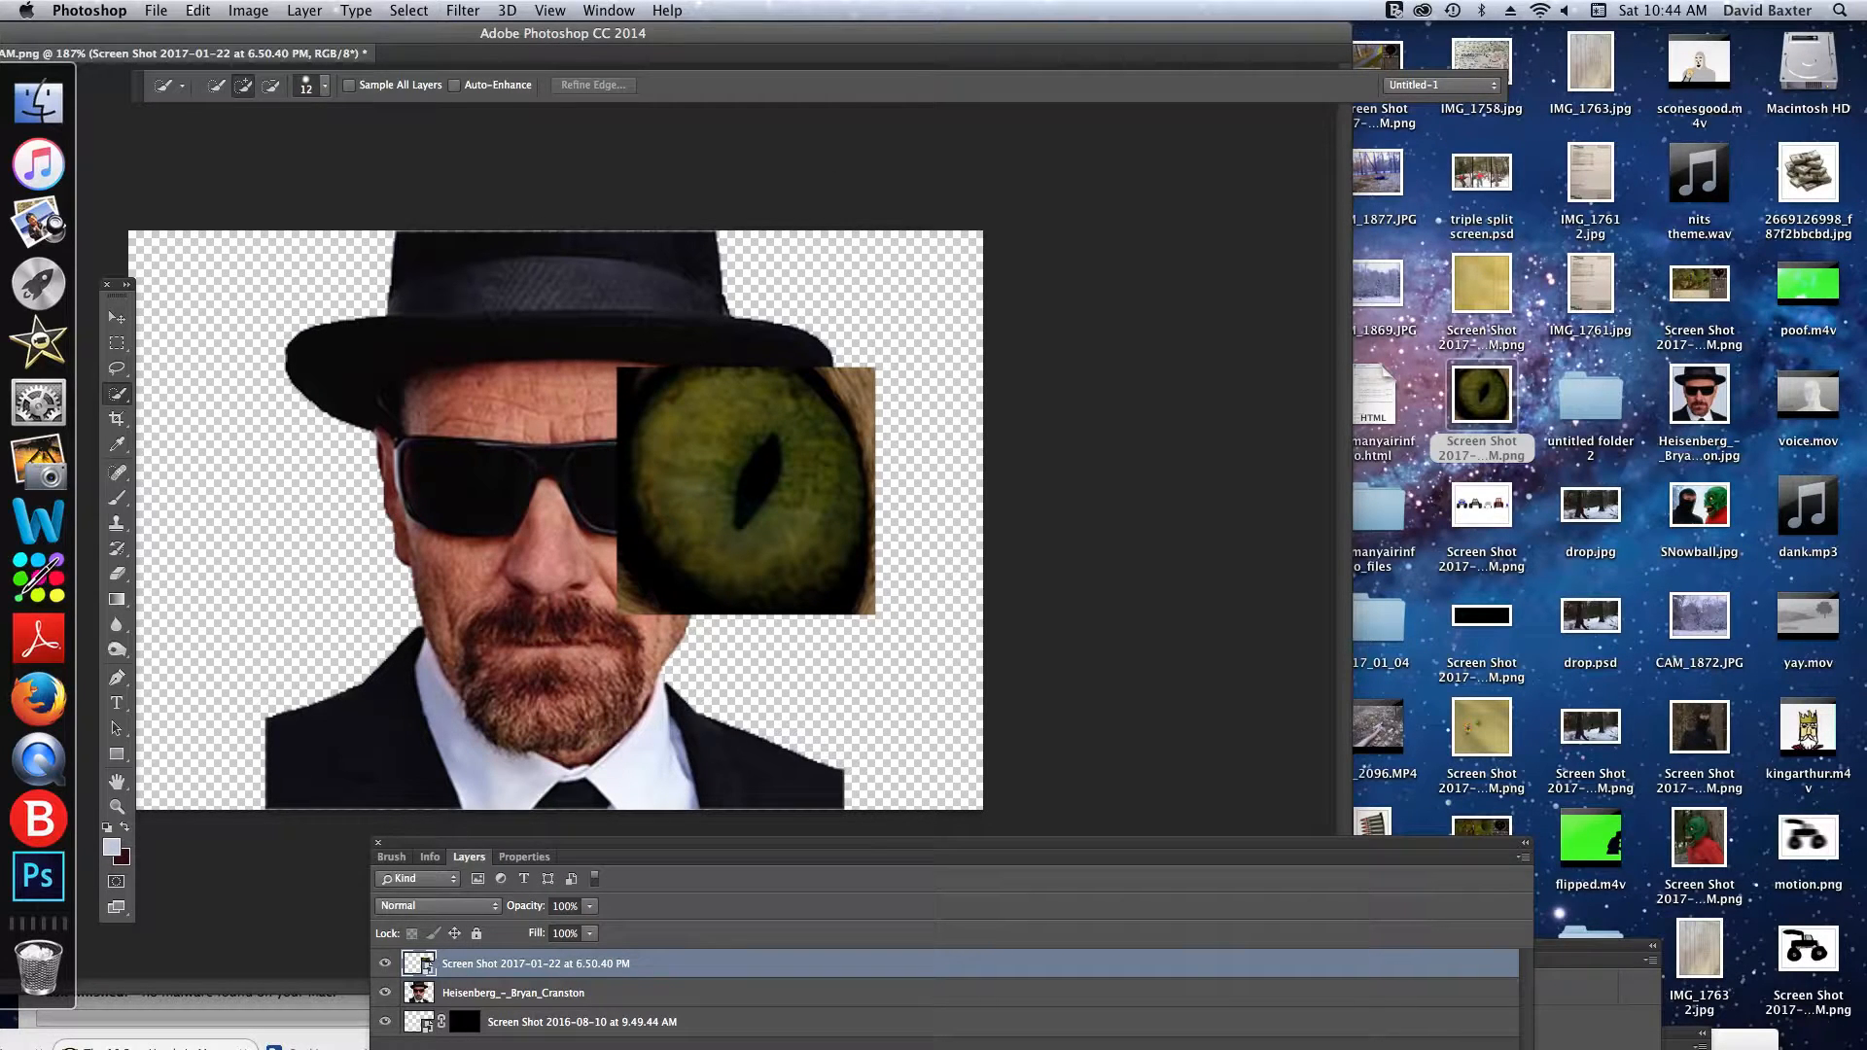
- Reorder the layers so the eye screenshot sits directly beneath the Heisenberg_-_Bryan_Cranston layer
{"action": "left_click", "coordinate": [609, 10]}
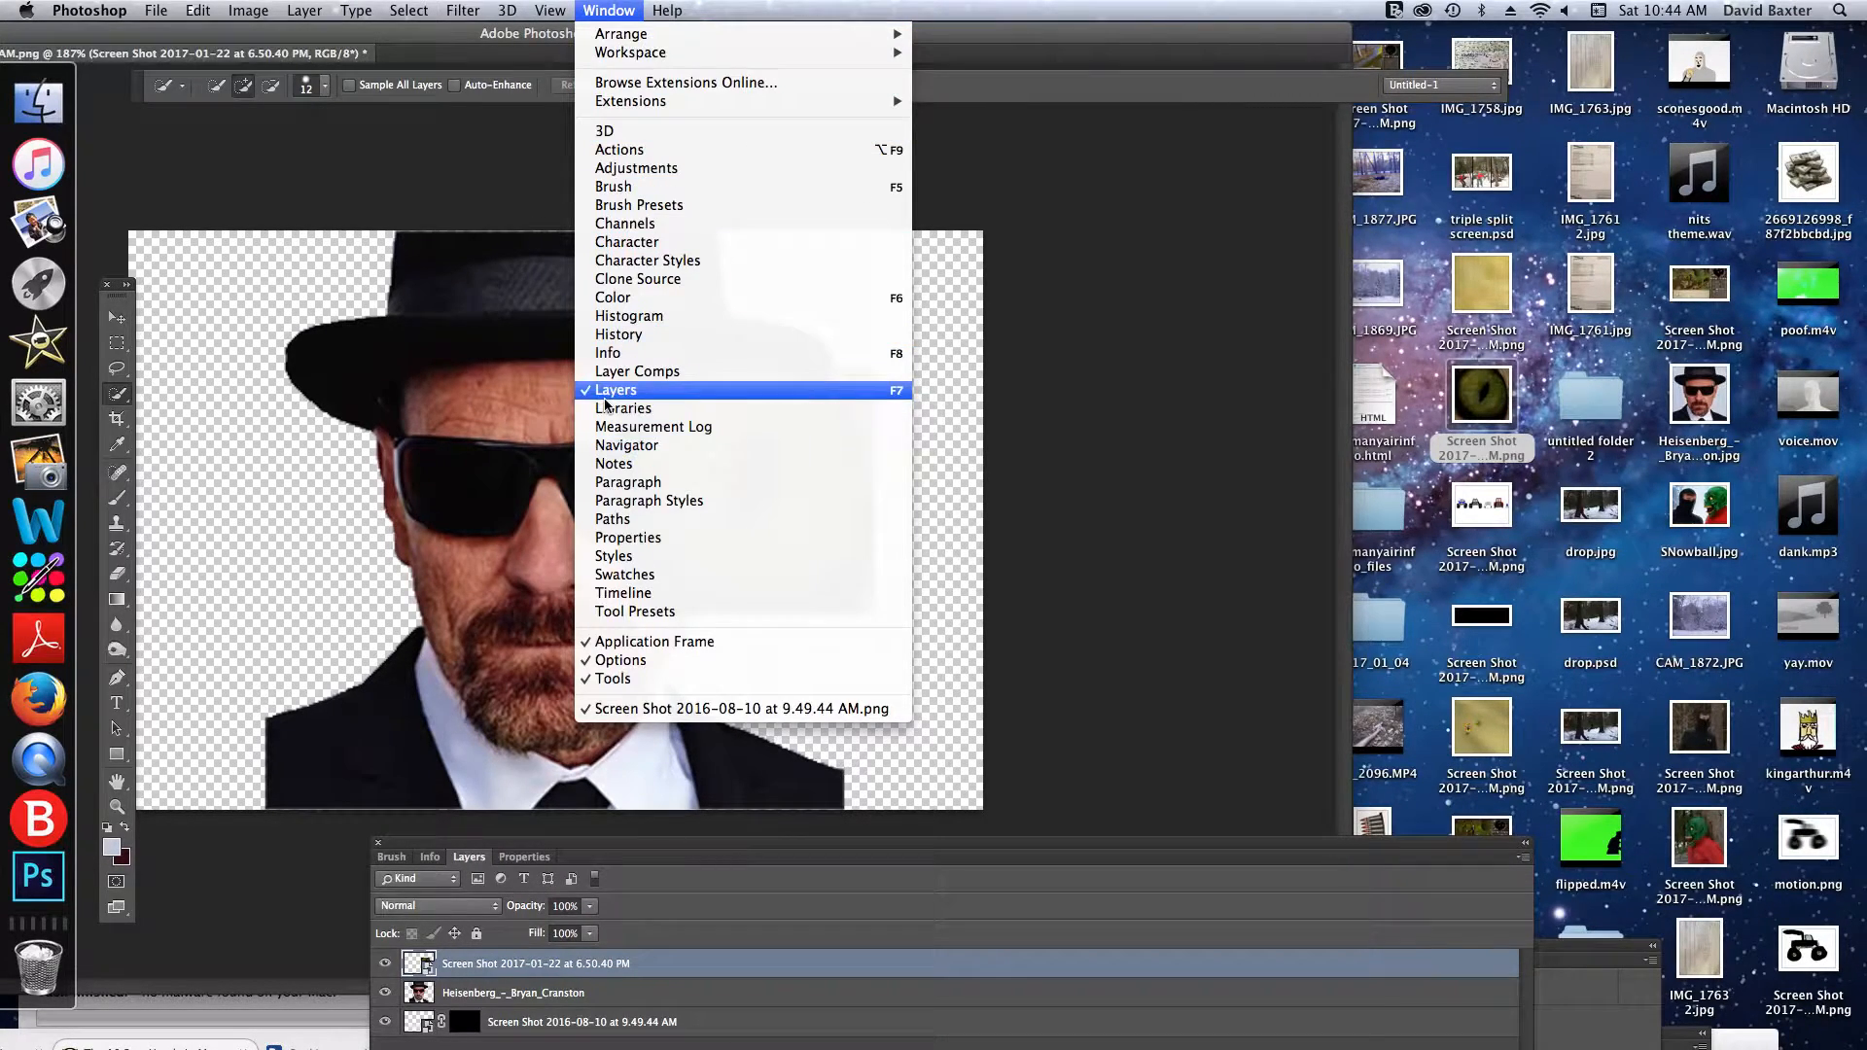
{"action": "left_click", "coordinate": [1097, 546]}
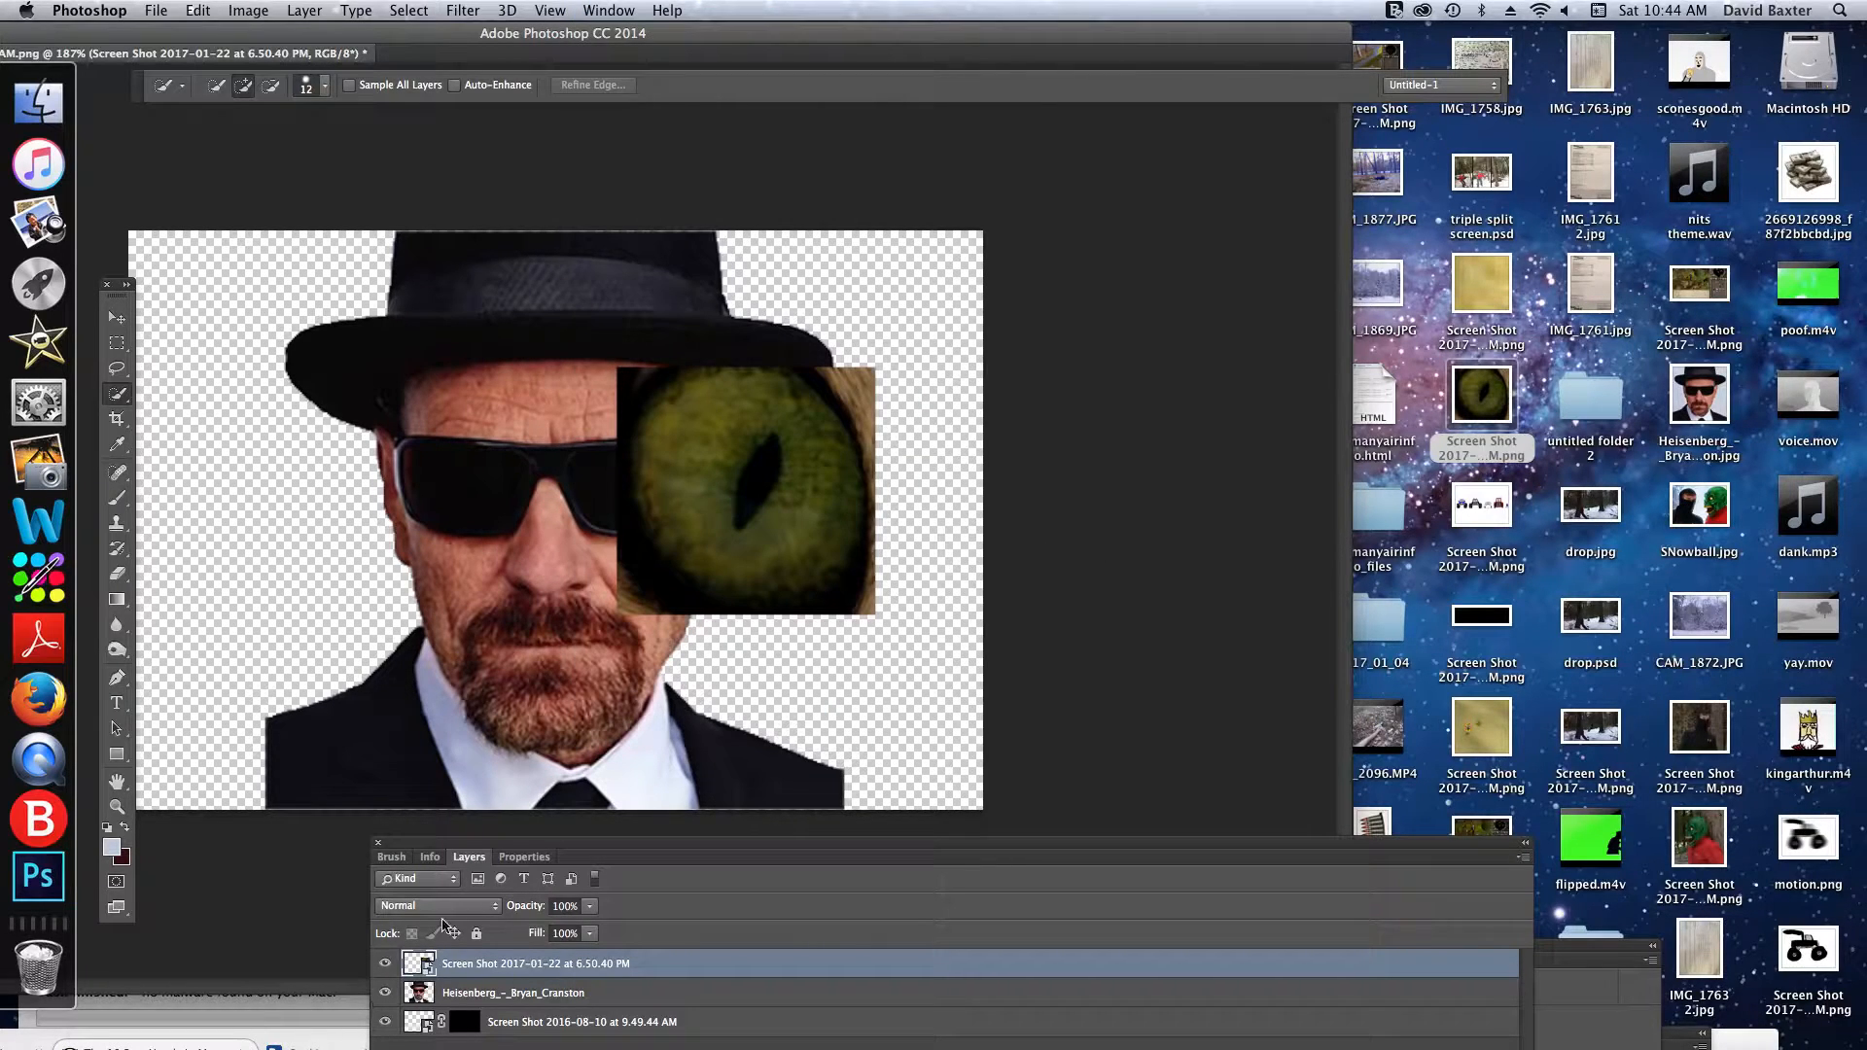
{"action": "left_click_drag", "start_coordinate": [490, 960], "coordinate": [488, 1000]}
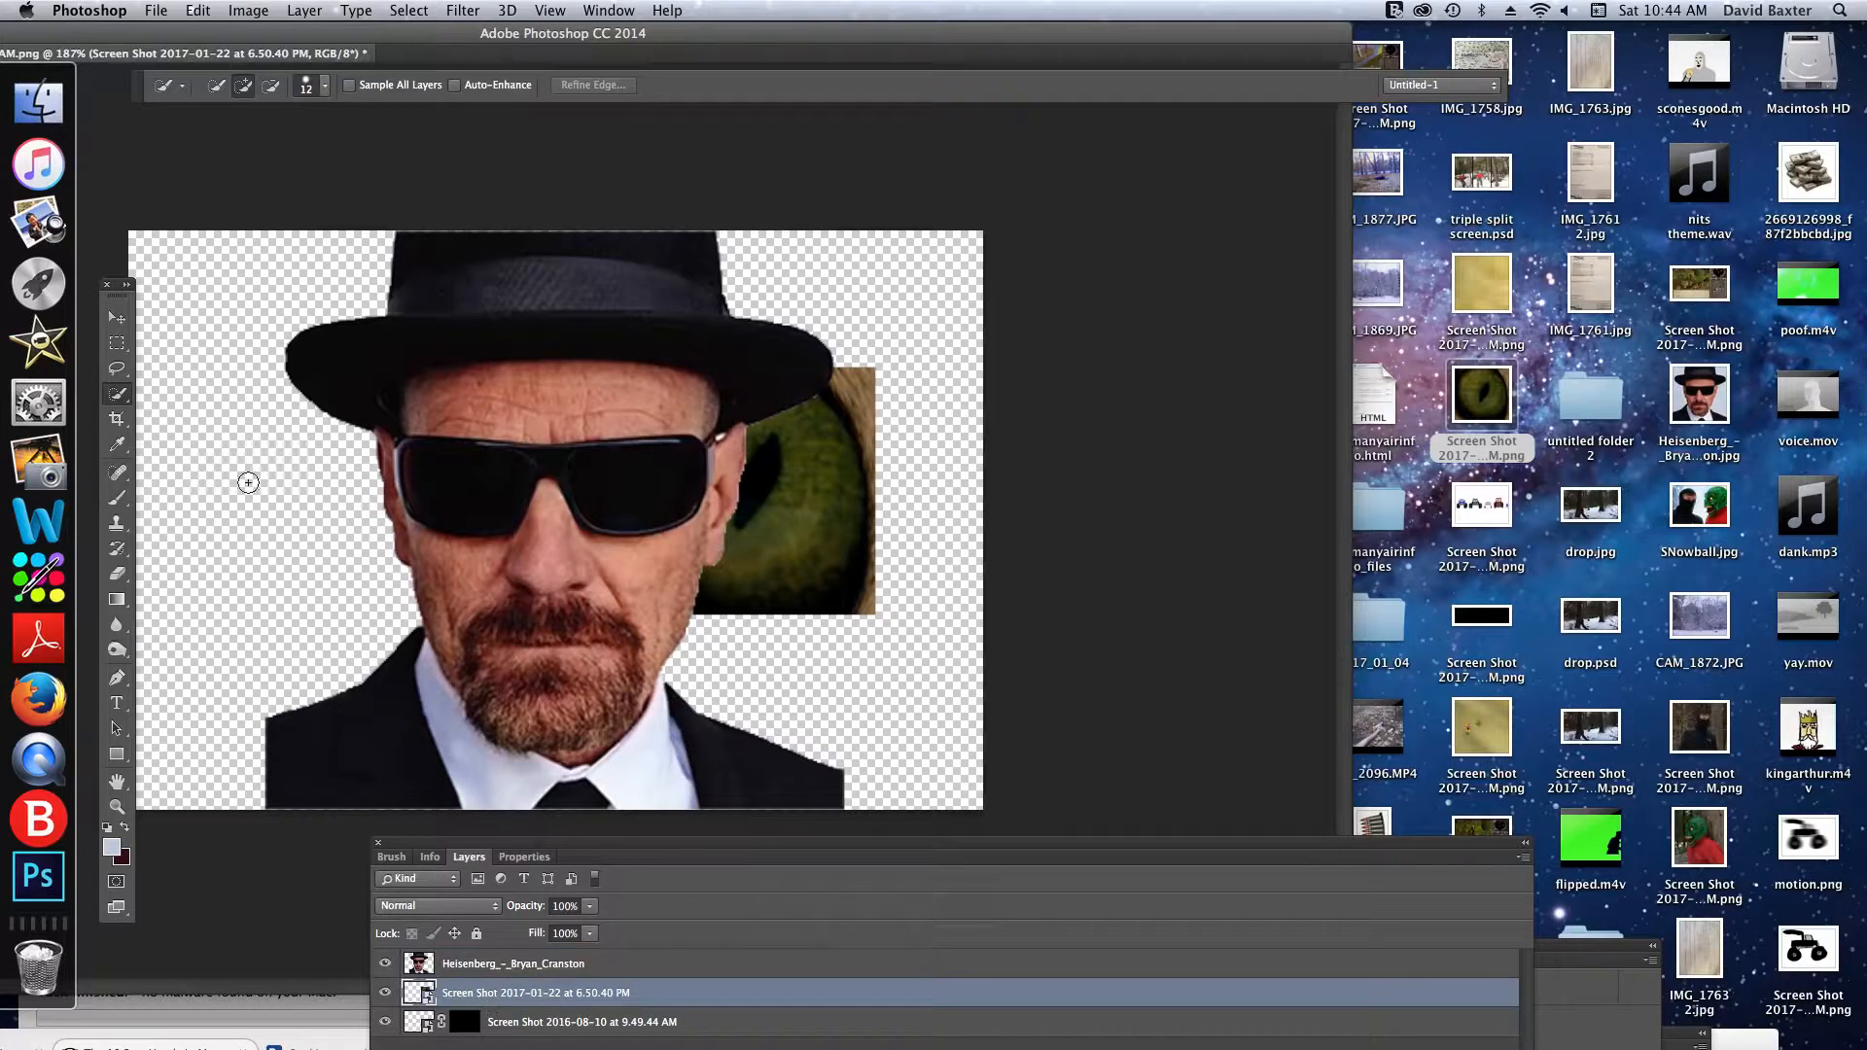
- Shift the eye image to the right with the Move tool so more of it shows behind the portrait
{"action": "left_click", "coordinate": [119, 340]}
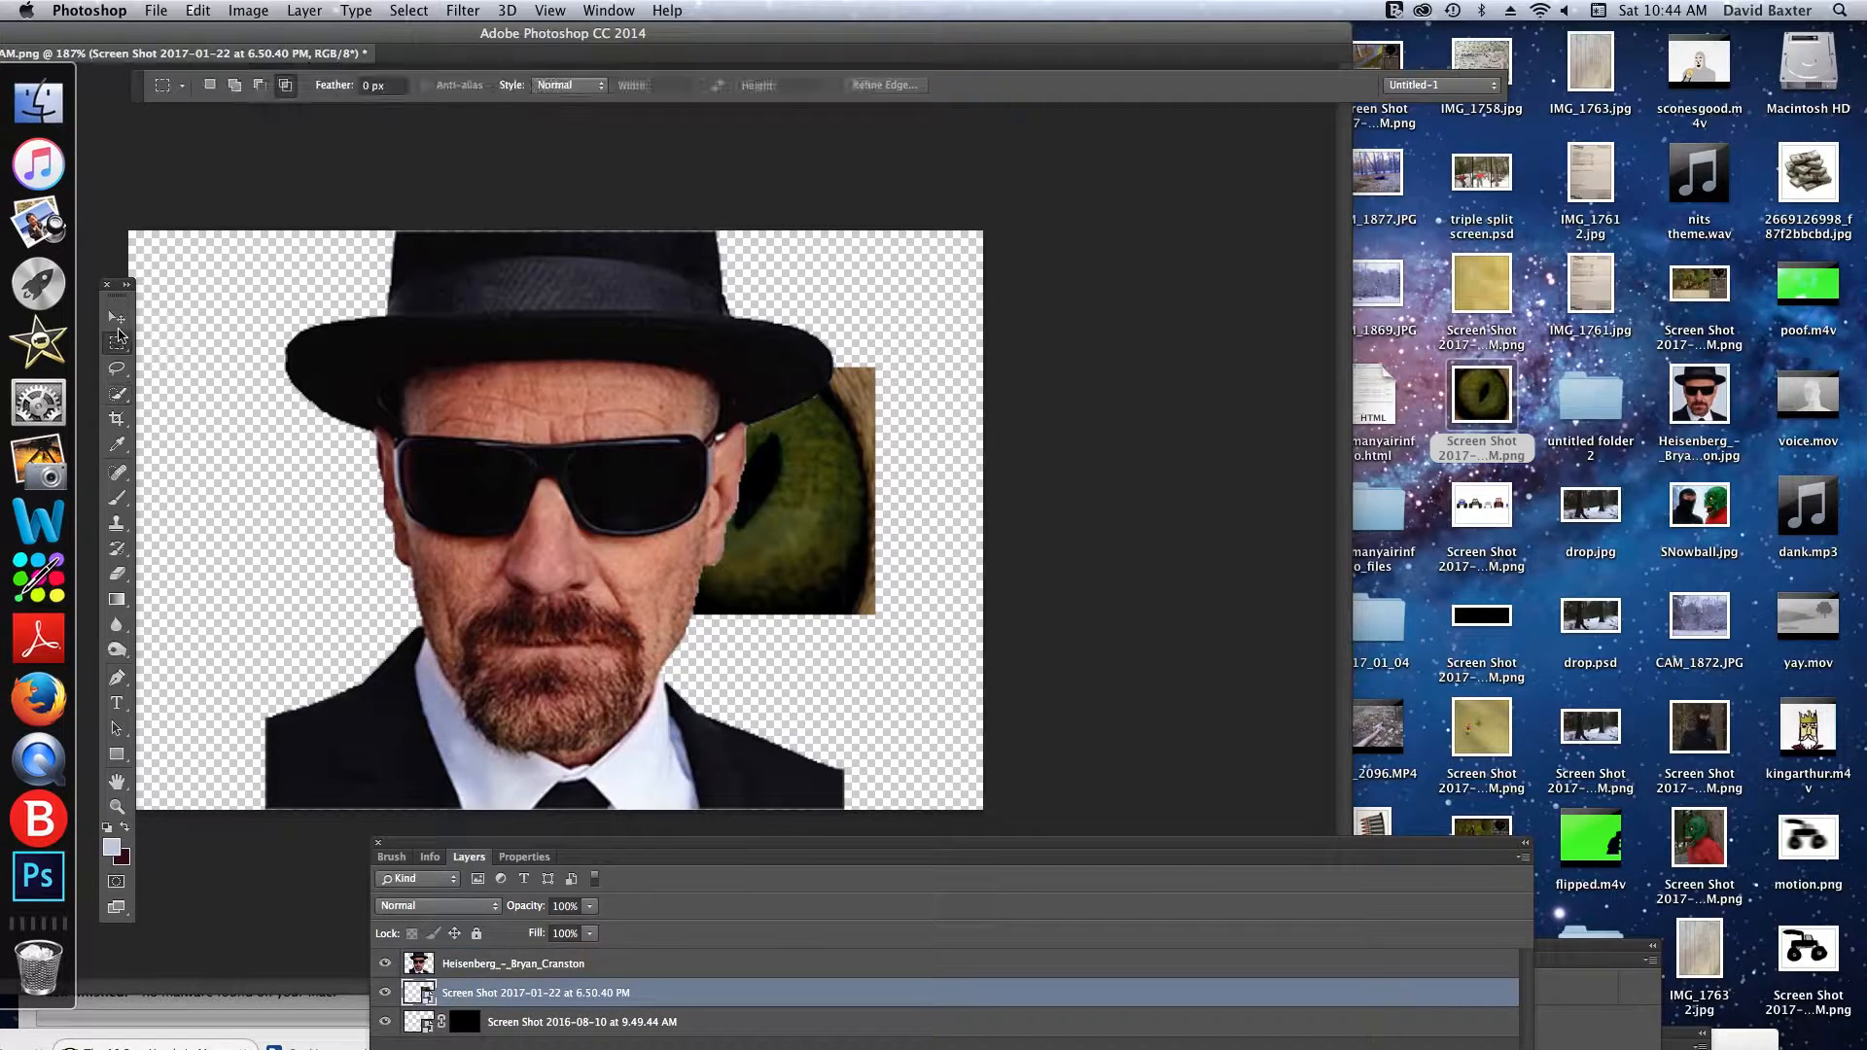
{"action": "left_click_drag", "start_coordinate": [836, 580], "coordinate": [870, 569]}
{"action": "left_click", "coordinate": [117, 317]}
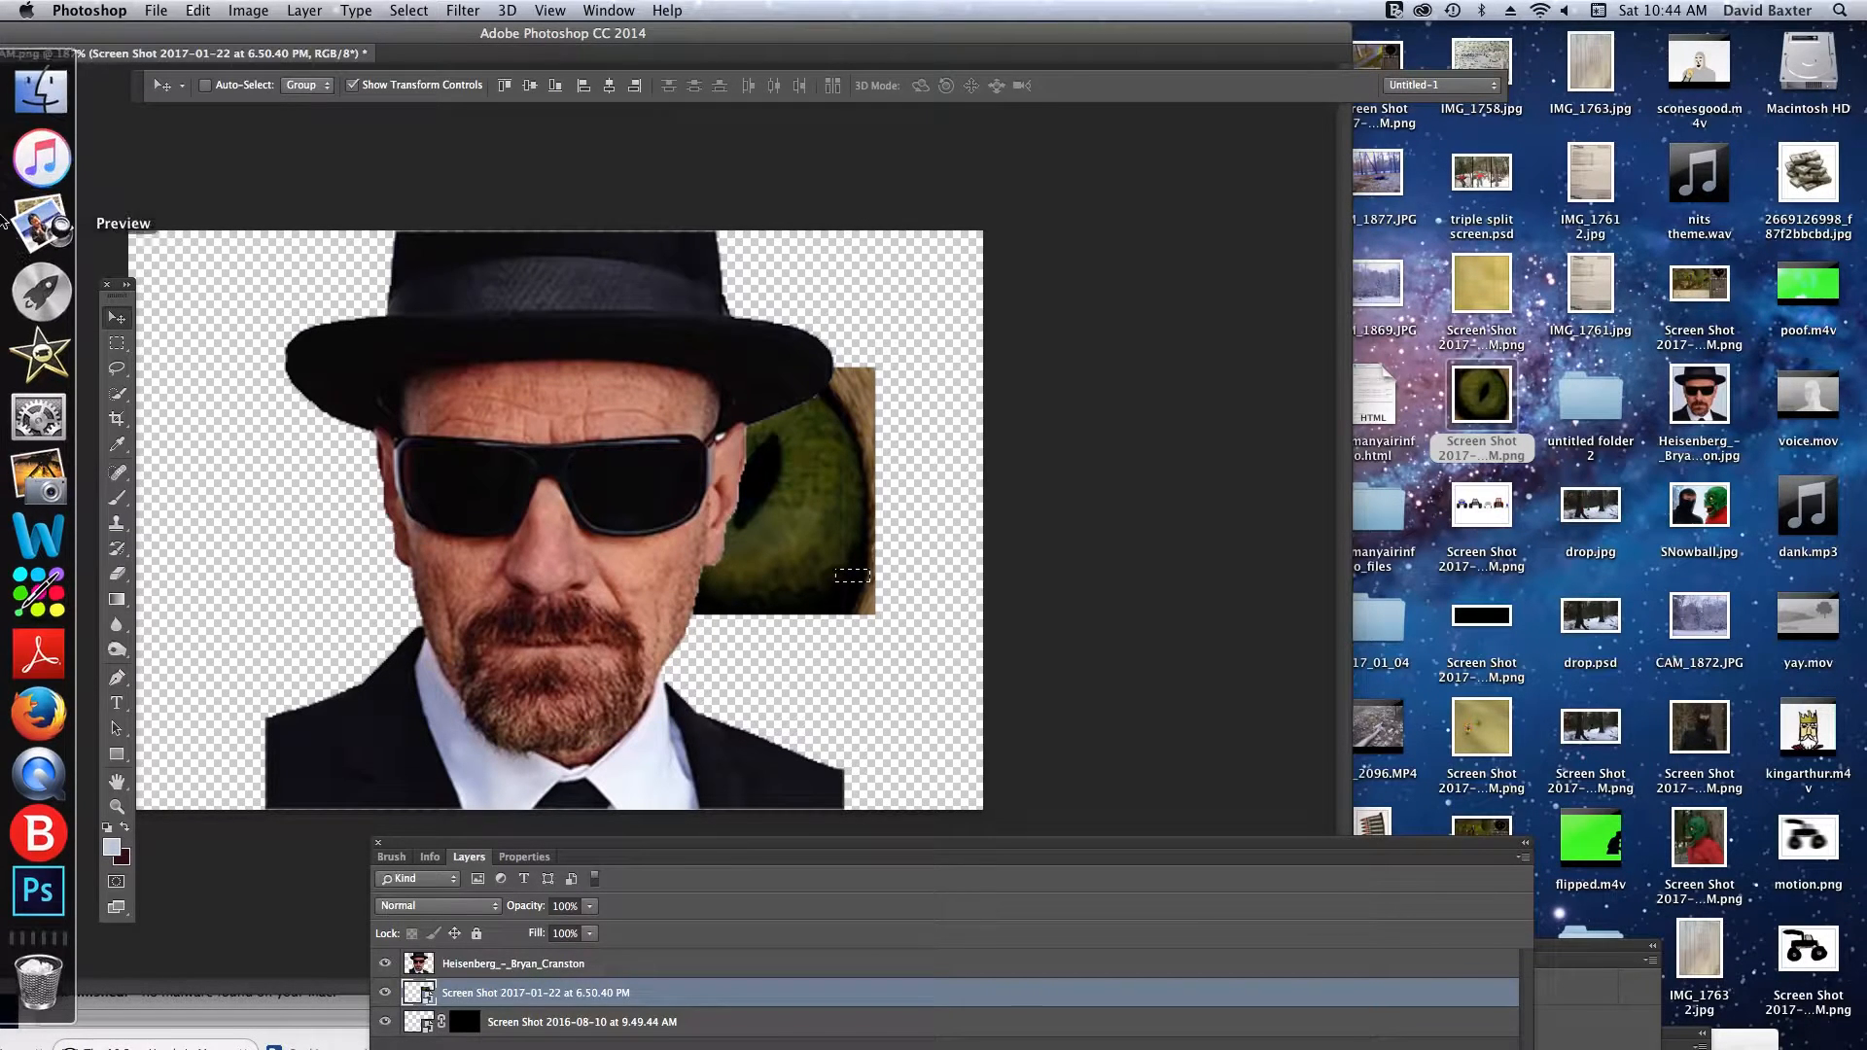
{"action": "key", "text": "super+d"}
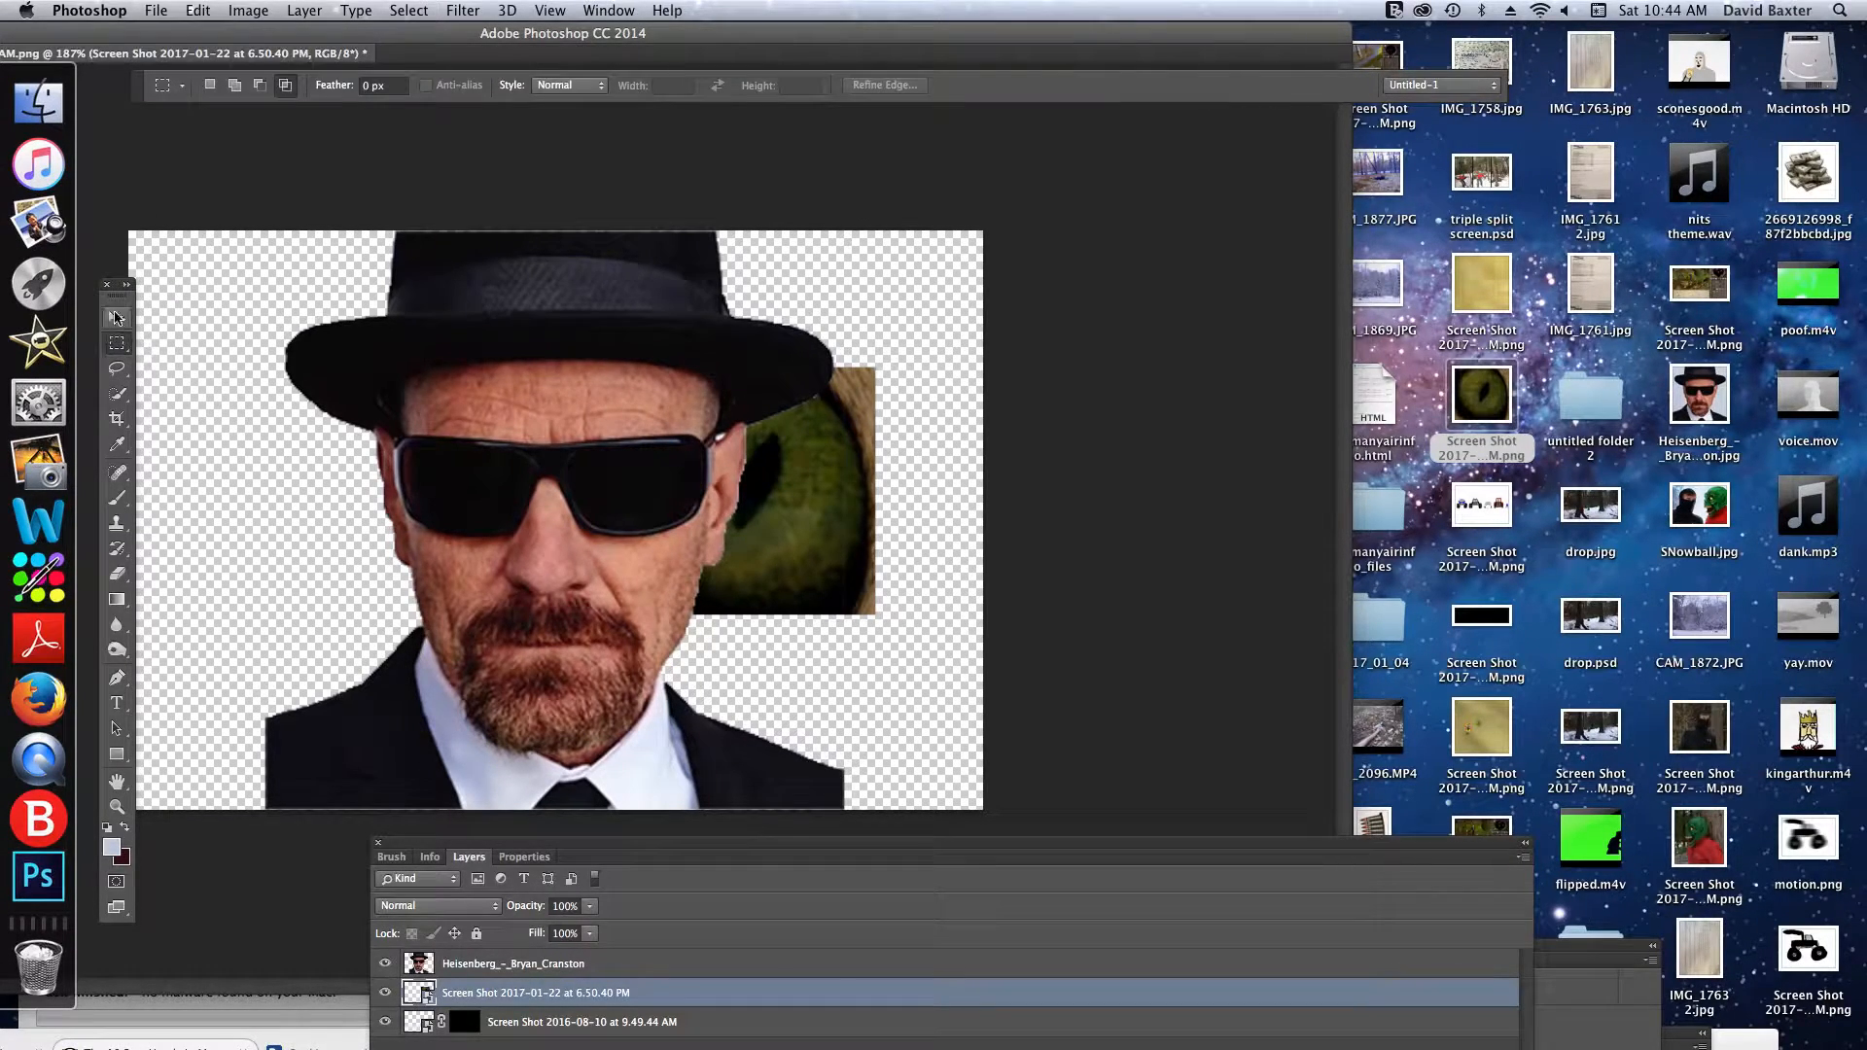
{"action": "left_click_drag", "start_coordinate": [755, 506], "coordinate": [829, 506]}
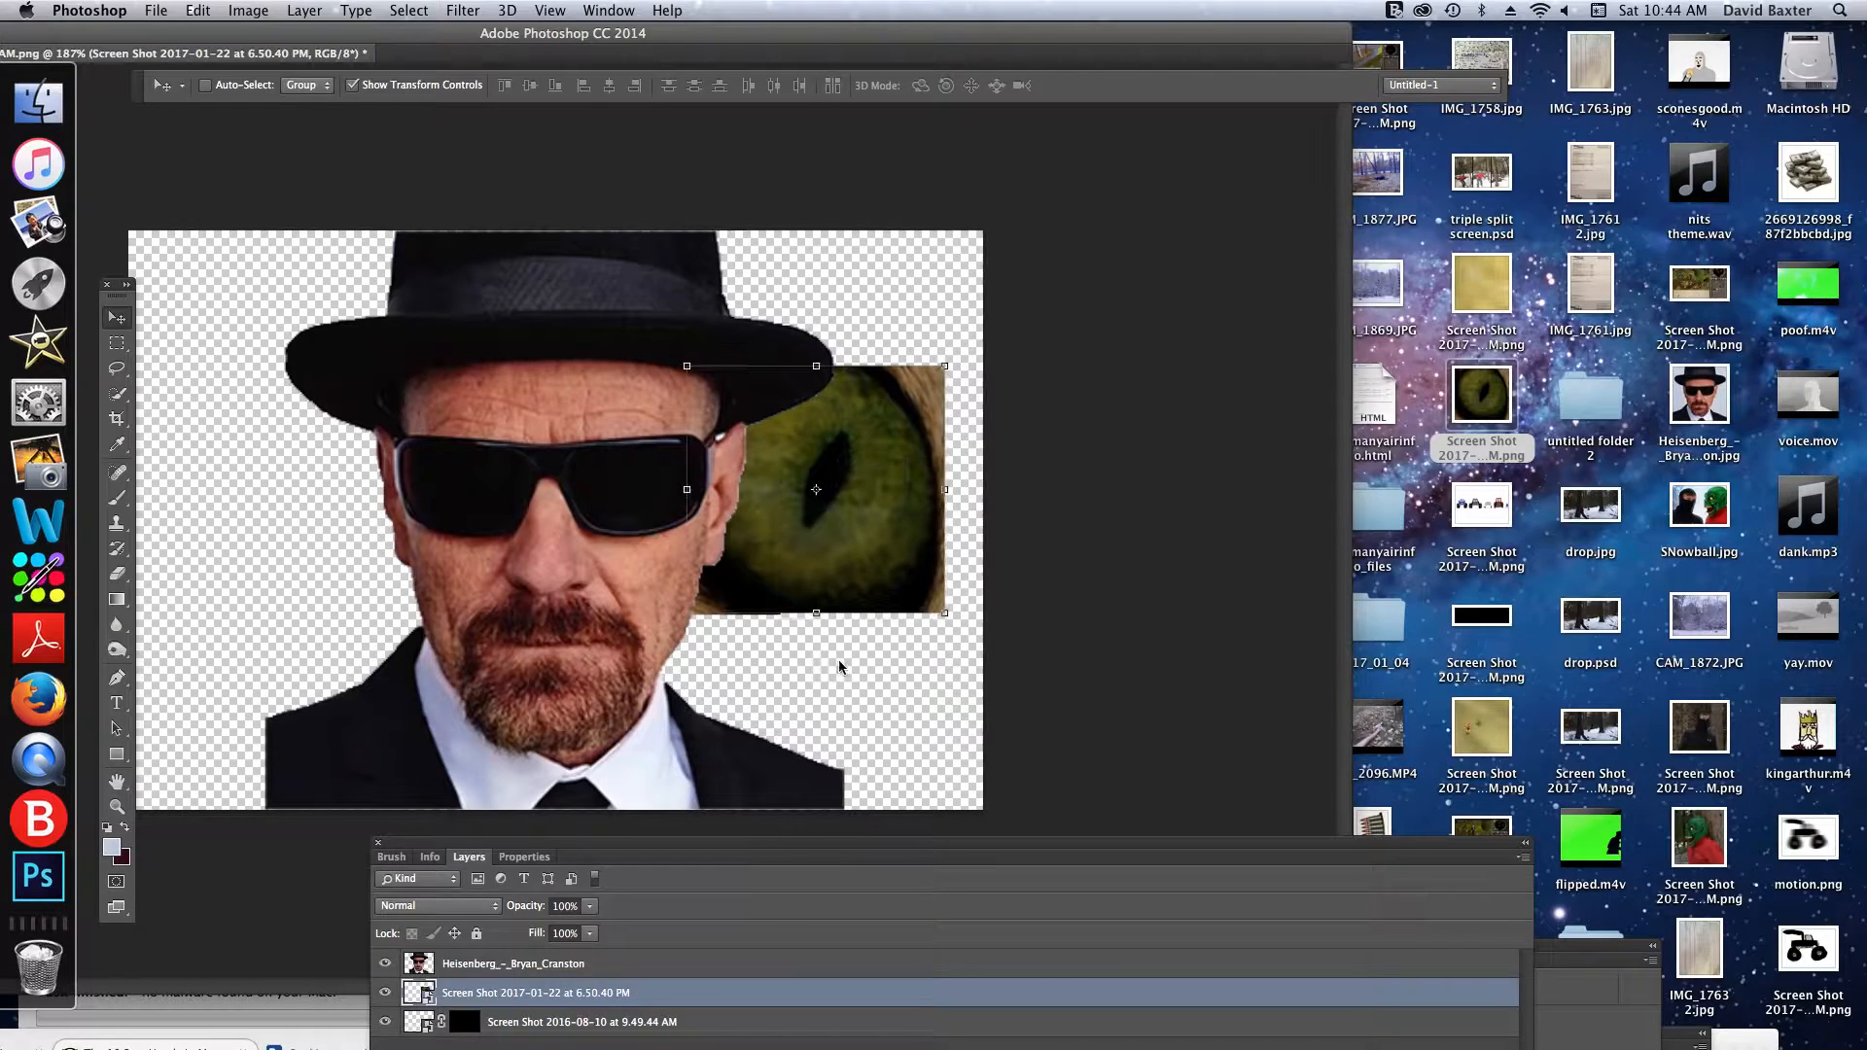
- Draw a tall freehand Lasso selection across the right part of the eye image and try to delete it
{"action": "left_click", "coordinate": [117, 370]}
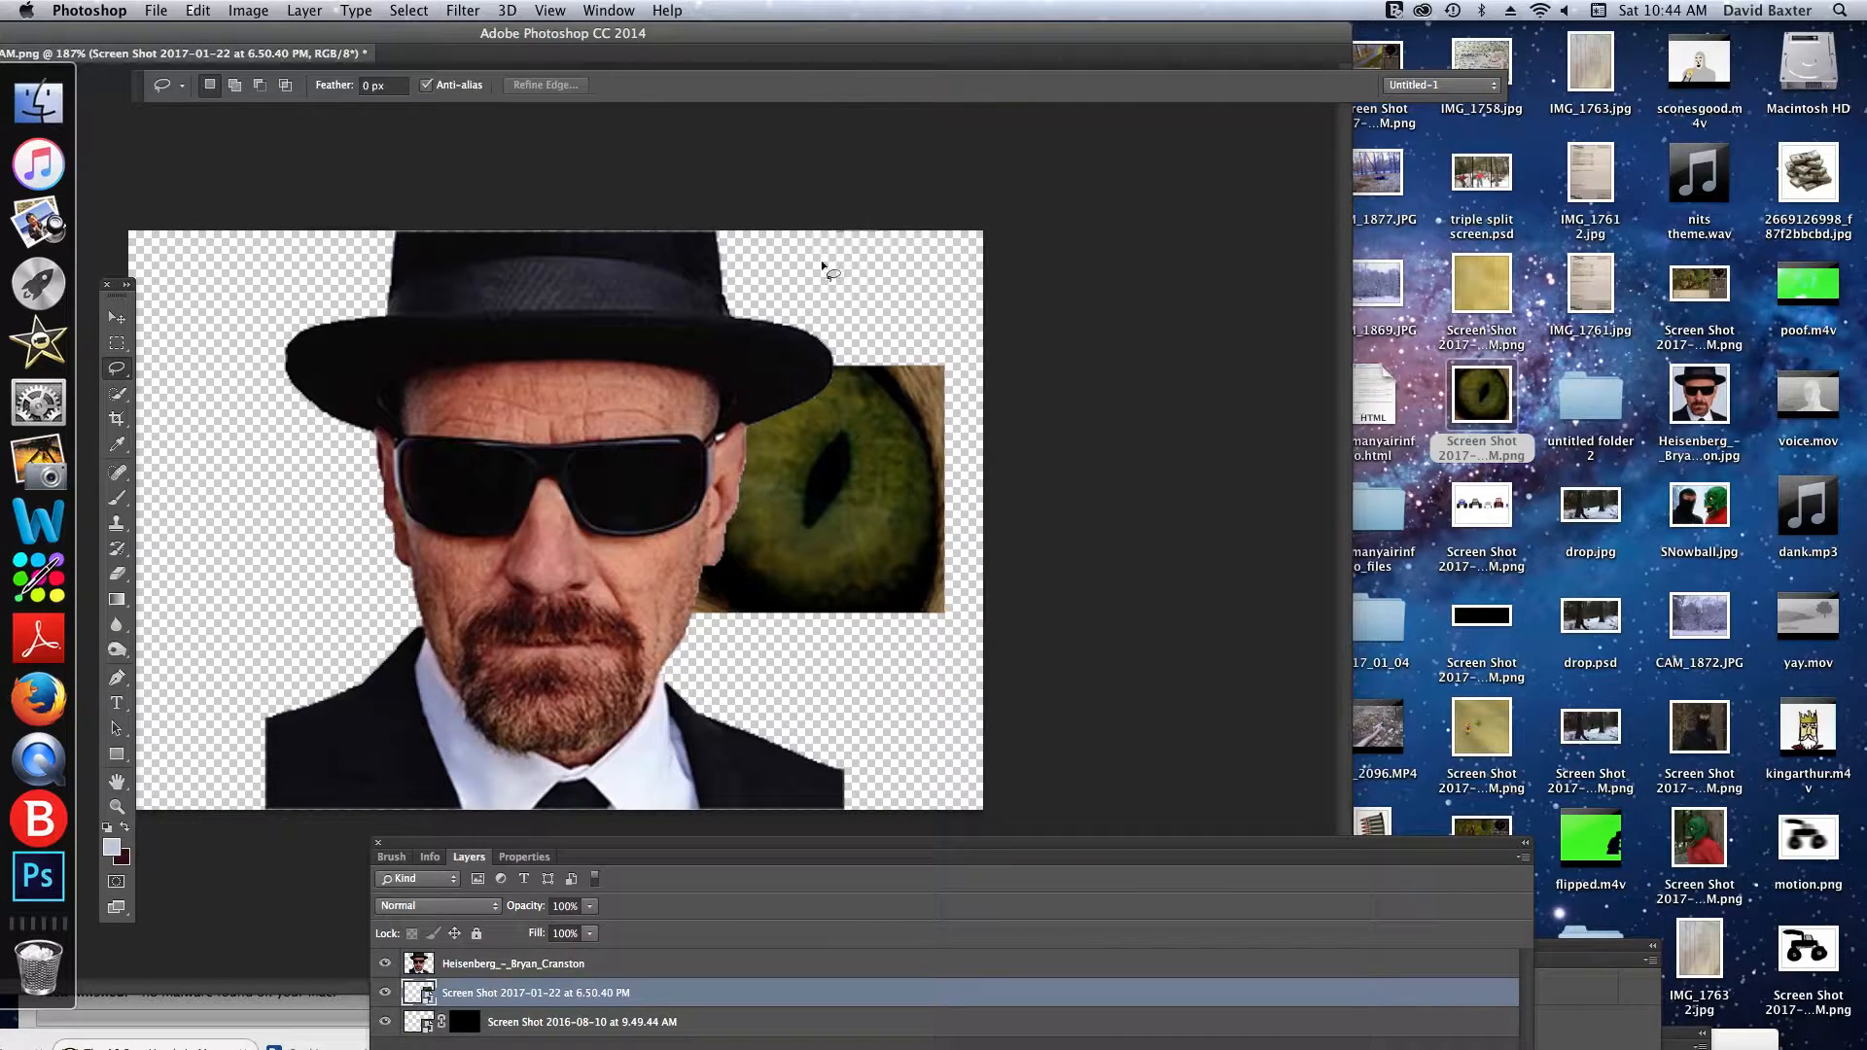
{"action": "mouse_move", "coordinate": [829, 312]}
{"action": "left_mouse_down"}
{"action": "mouse_move", "coordinate": [842, 538]}
{"action": "mouse_move", "coordinate": [800, 717]}
{"action": "mouse_move", "coordinate": [836, 765]}
{"action": "mouse_move", "coordinate": [885, 777]}
{"action": "mouse_move", "coordinate": [922, 430]}
{"action": "mouse_move", "coordinate": [879, 154]}
{"action": "mouse_move", "coordinate": [784, 159]}
{"action": "left_mouse_up"}
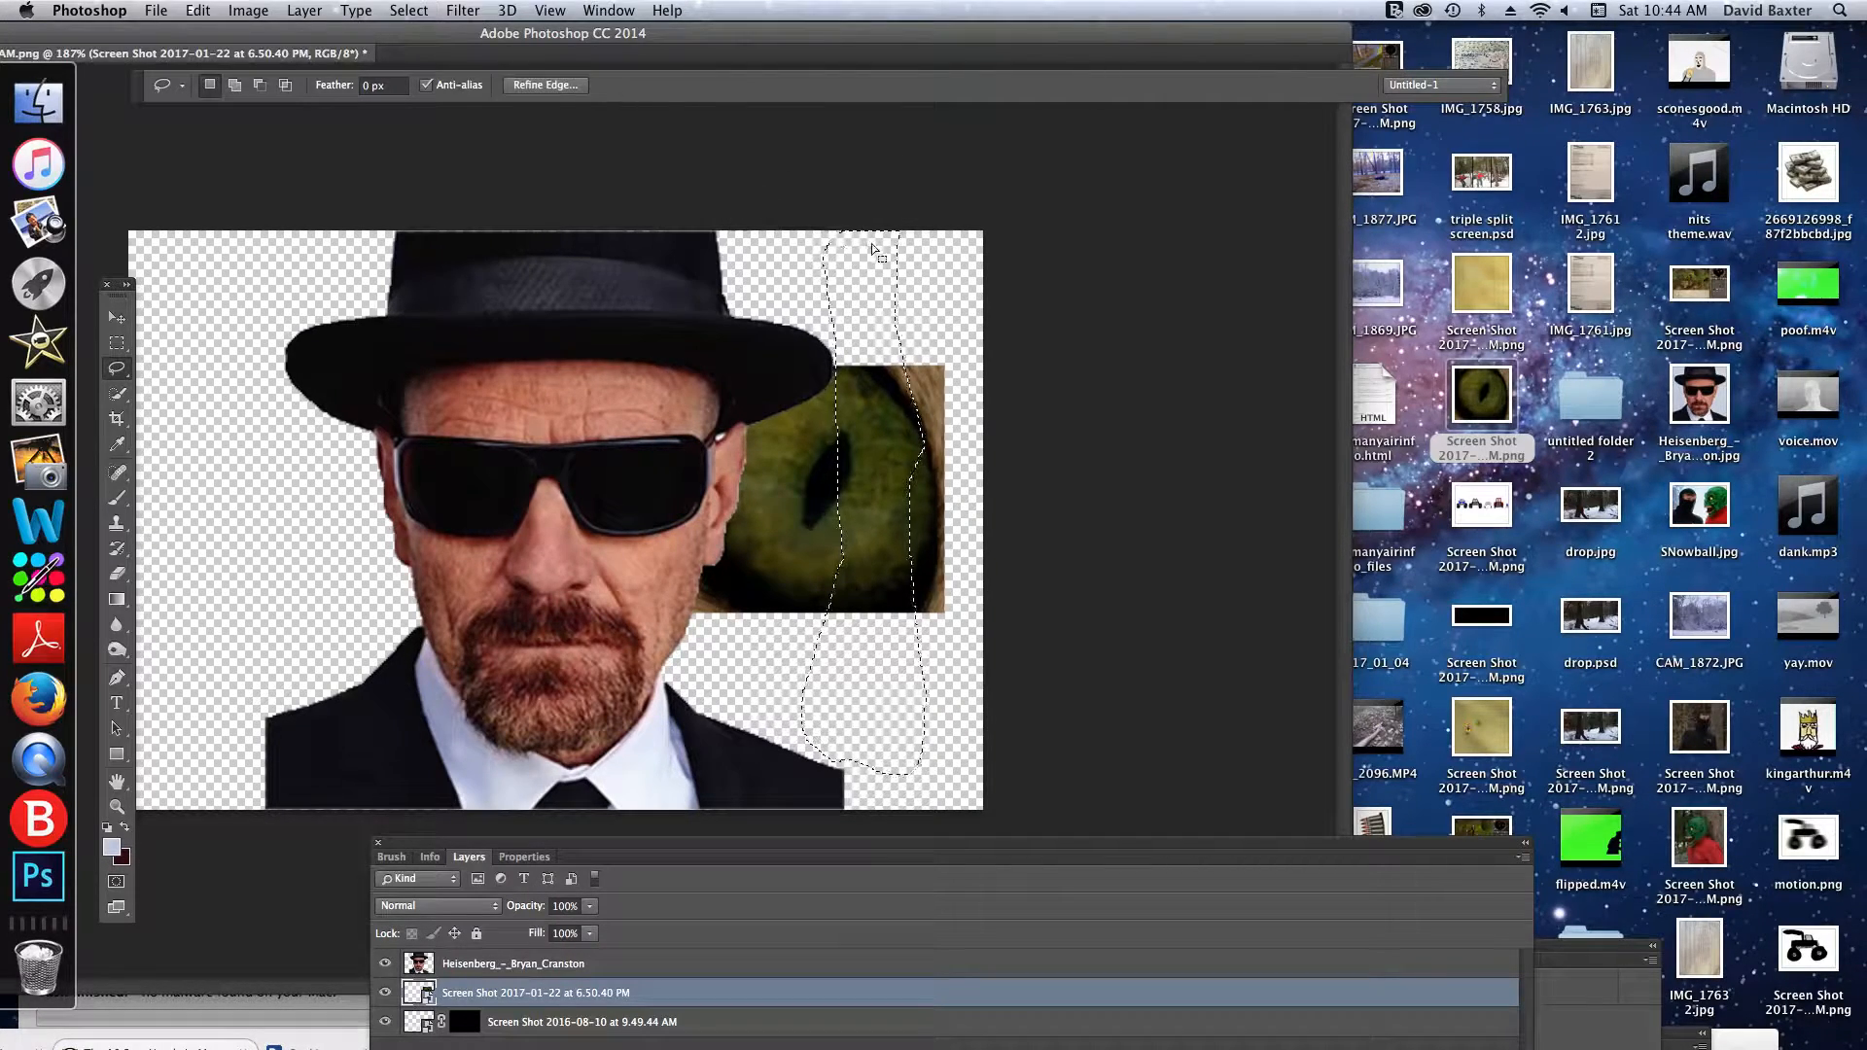
{"action": "key", "text": "BackSpace"}
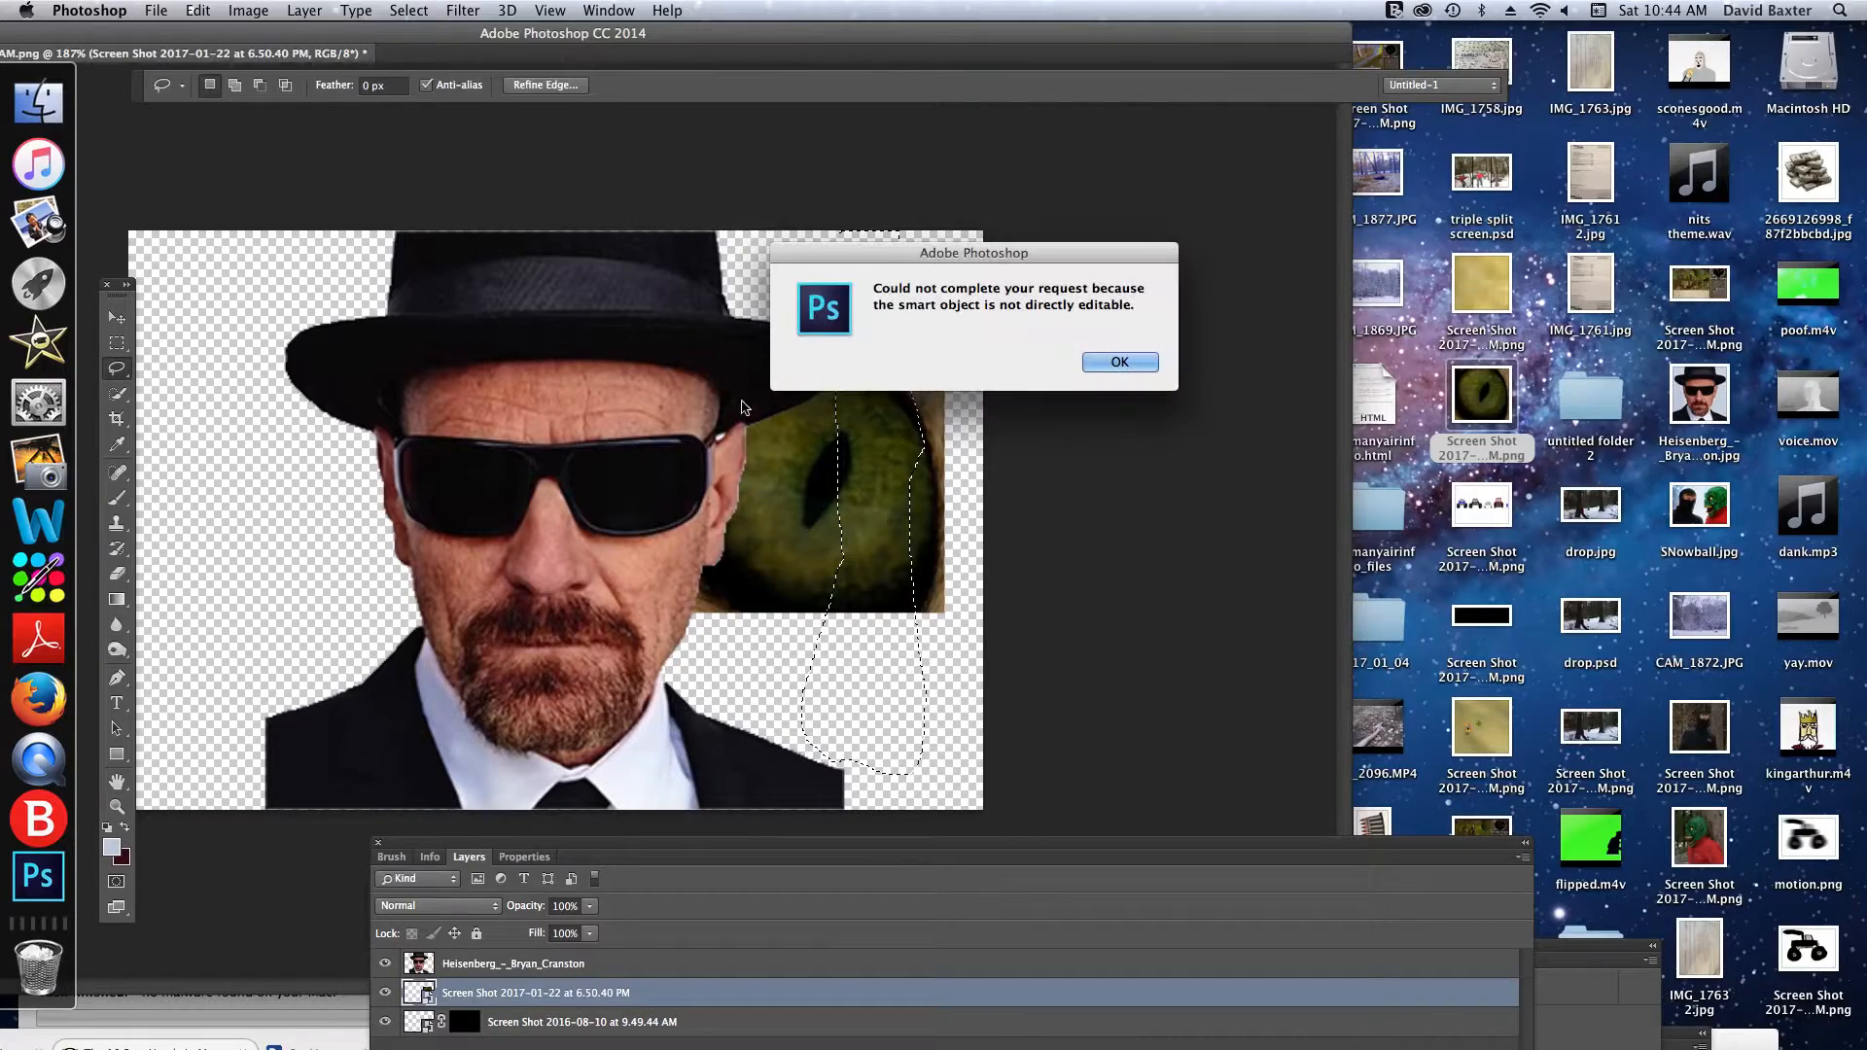
{"action": "left_click", "coordinate": [1121, 362]}
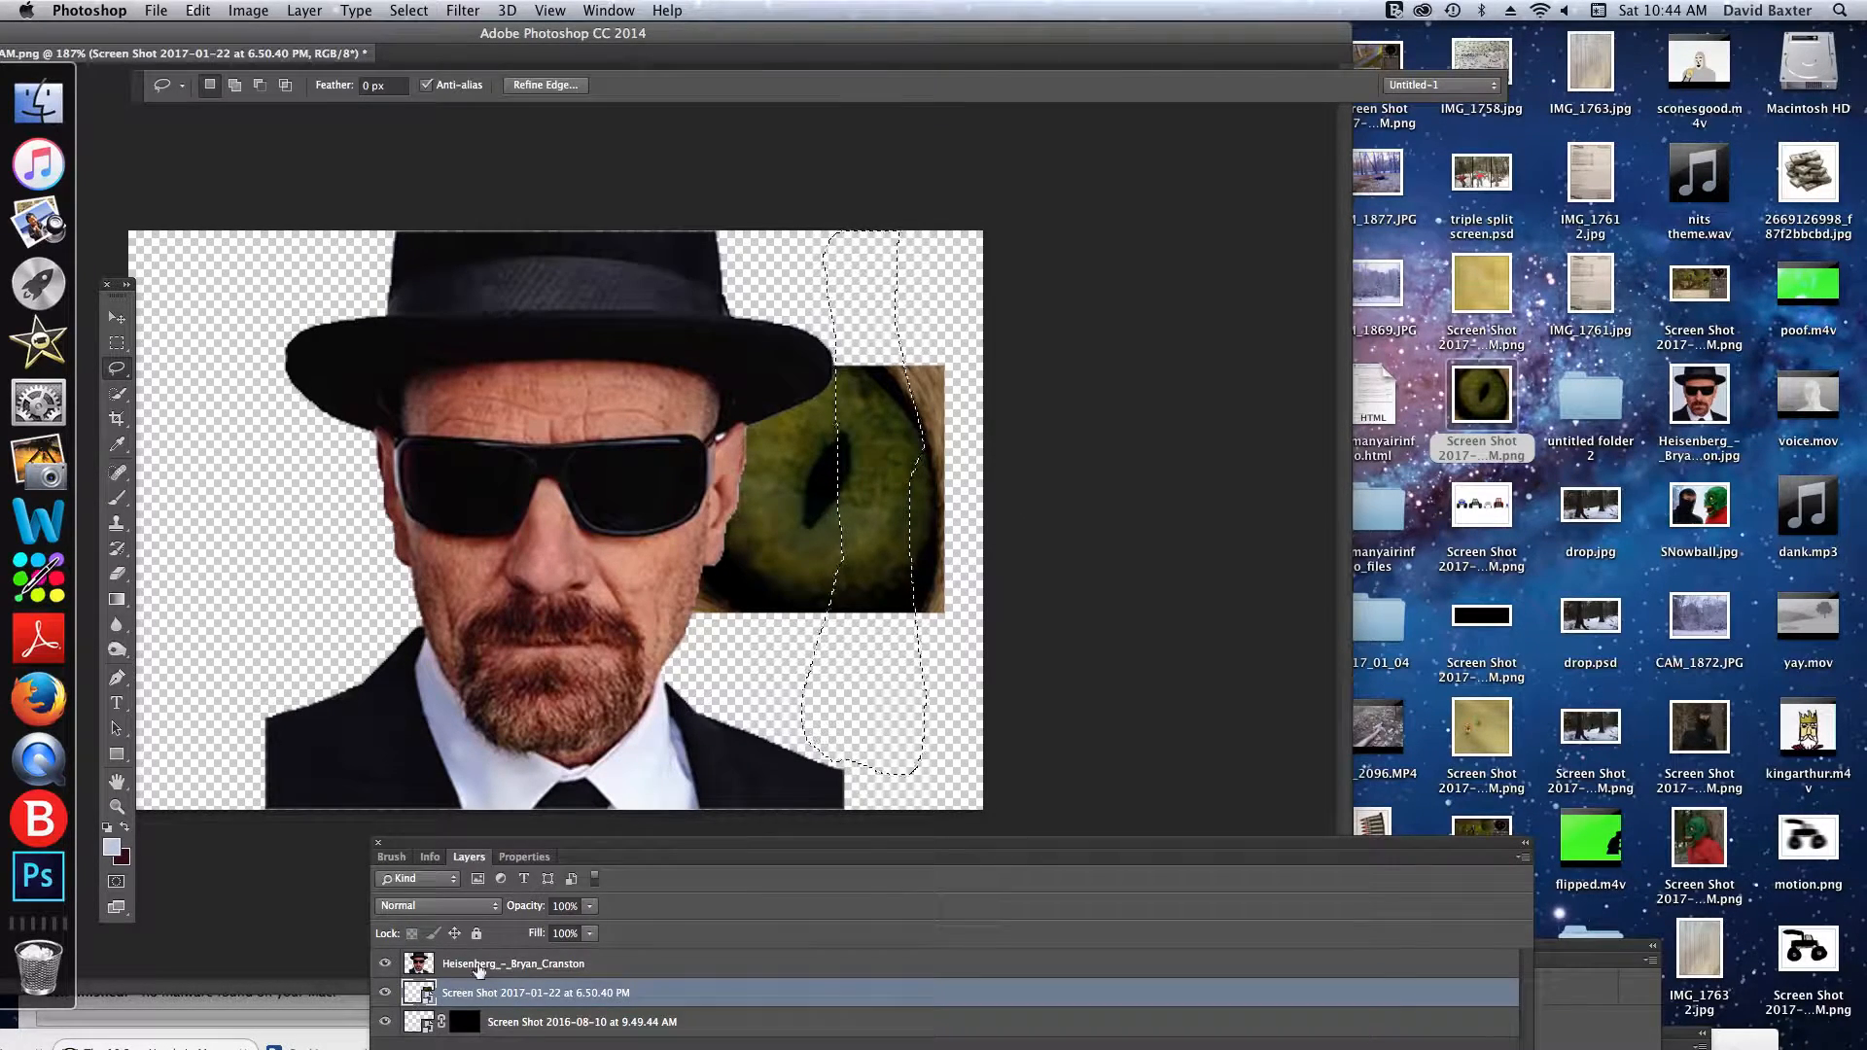
- Draw a freehand Lasso selection around the left side of the cut-out on the Heisenberg_-_Bryan_Cranston layer and clear it
{"action": "left_click", "coordinate": [477, 965]}
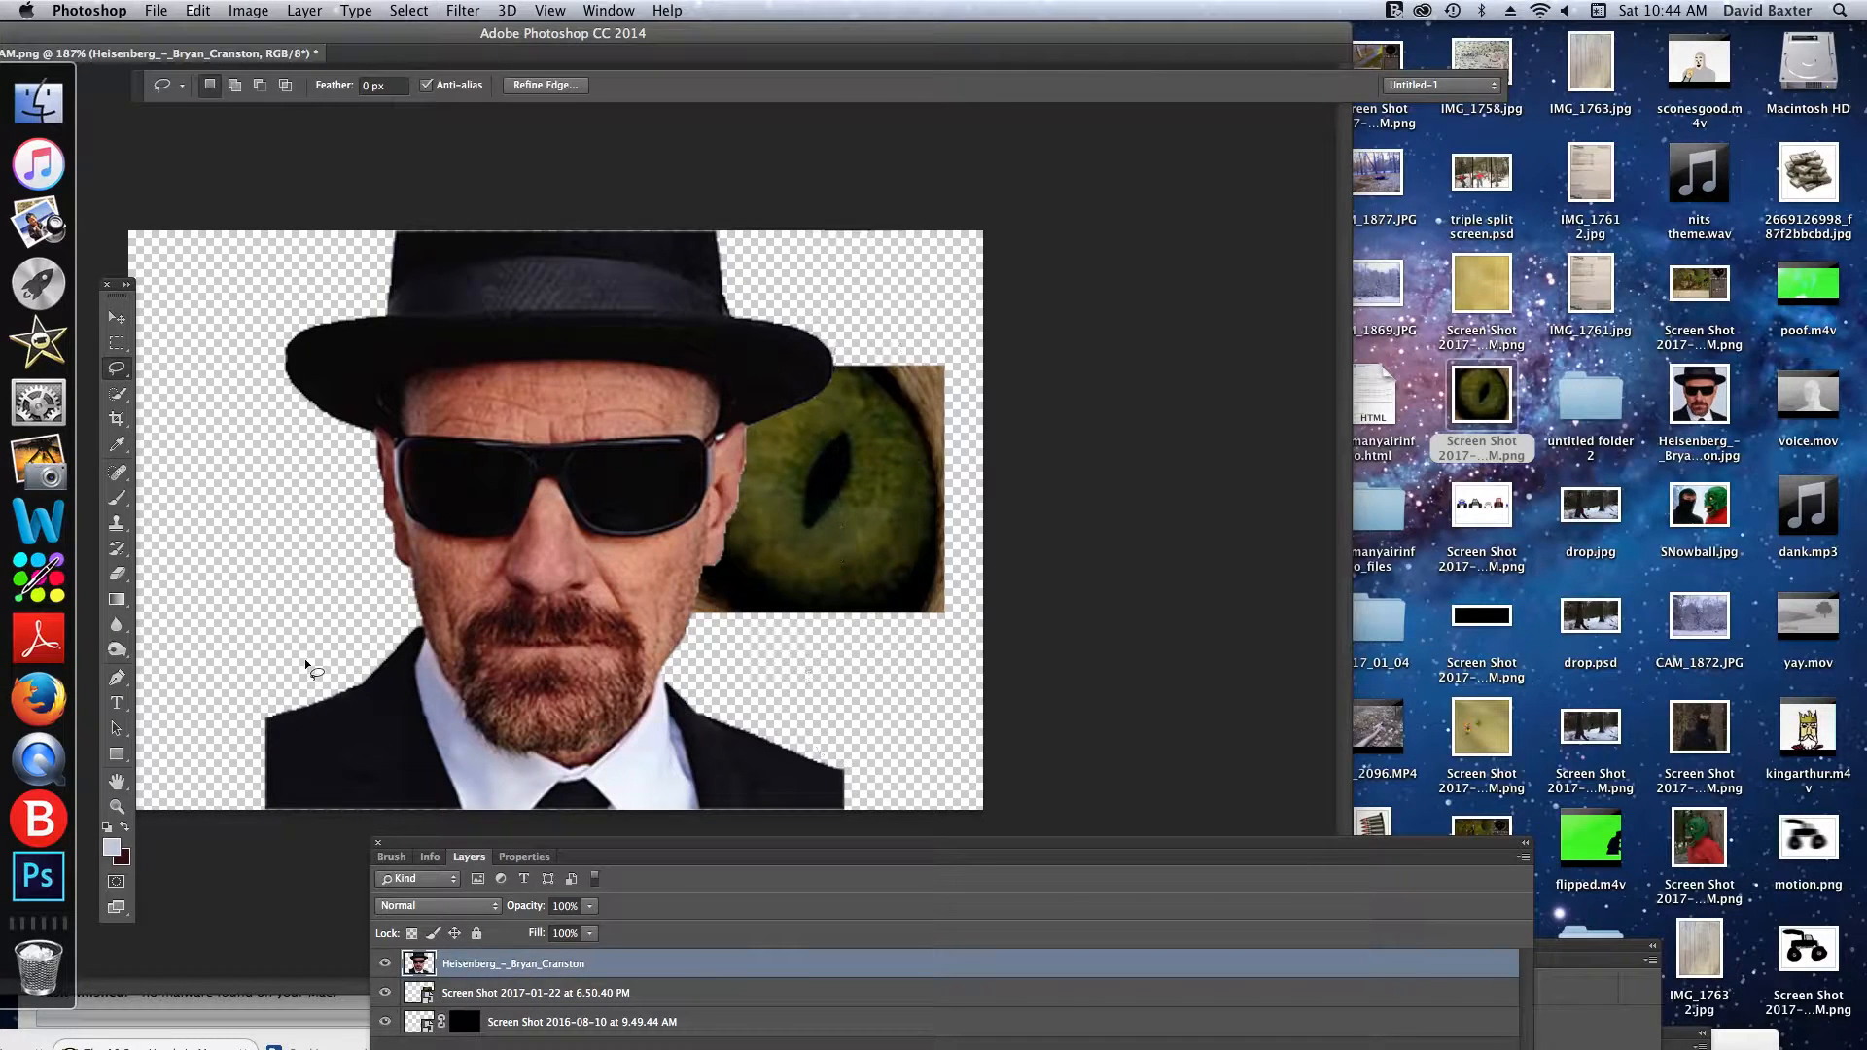
{"action": "left_click", "coordinate": [218, 656]}
{"action": "mouse_move", "coordinate": [284, 304]}
{"action": "left_mouse_down"}
{"action": "mouse_move", "coordinate": [221, 124]}
{"action": "mouse_move", "coordinate": [149, 306]}
{"action": "mouse_move", "coordinate": [178, 634]}
{"action": "left_mouse_up"}
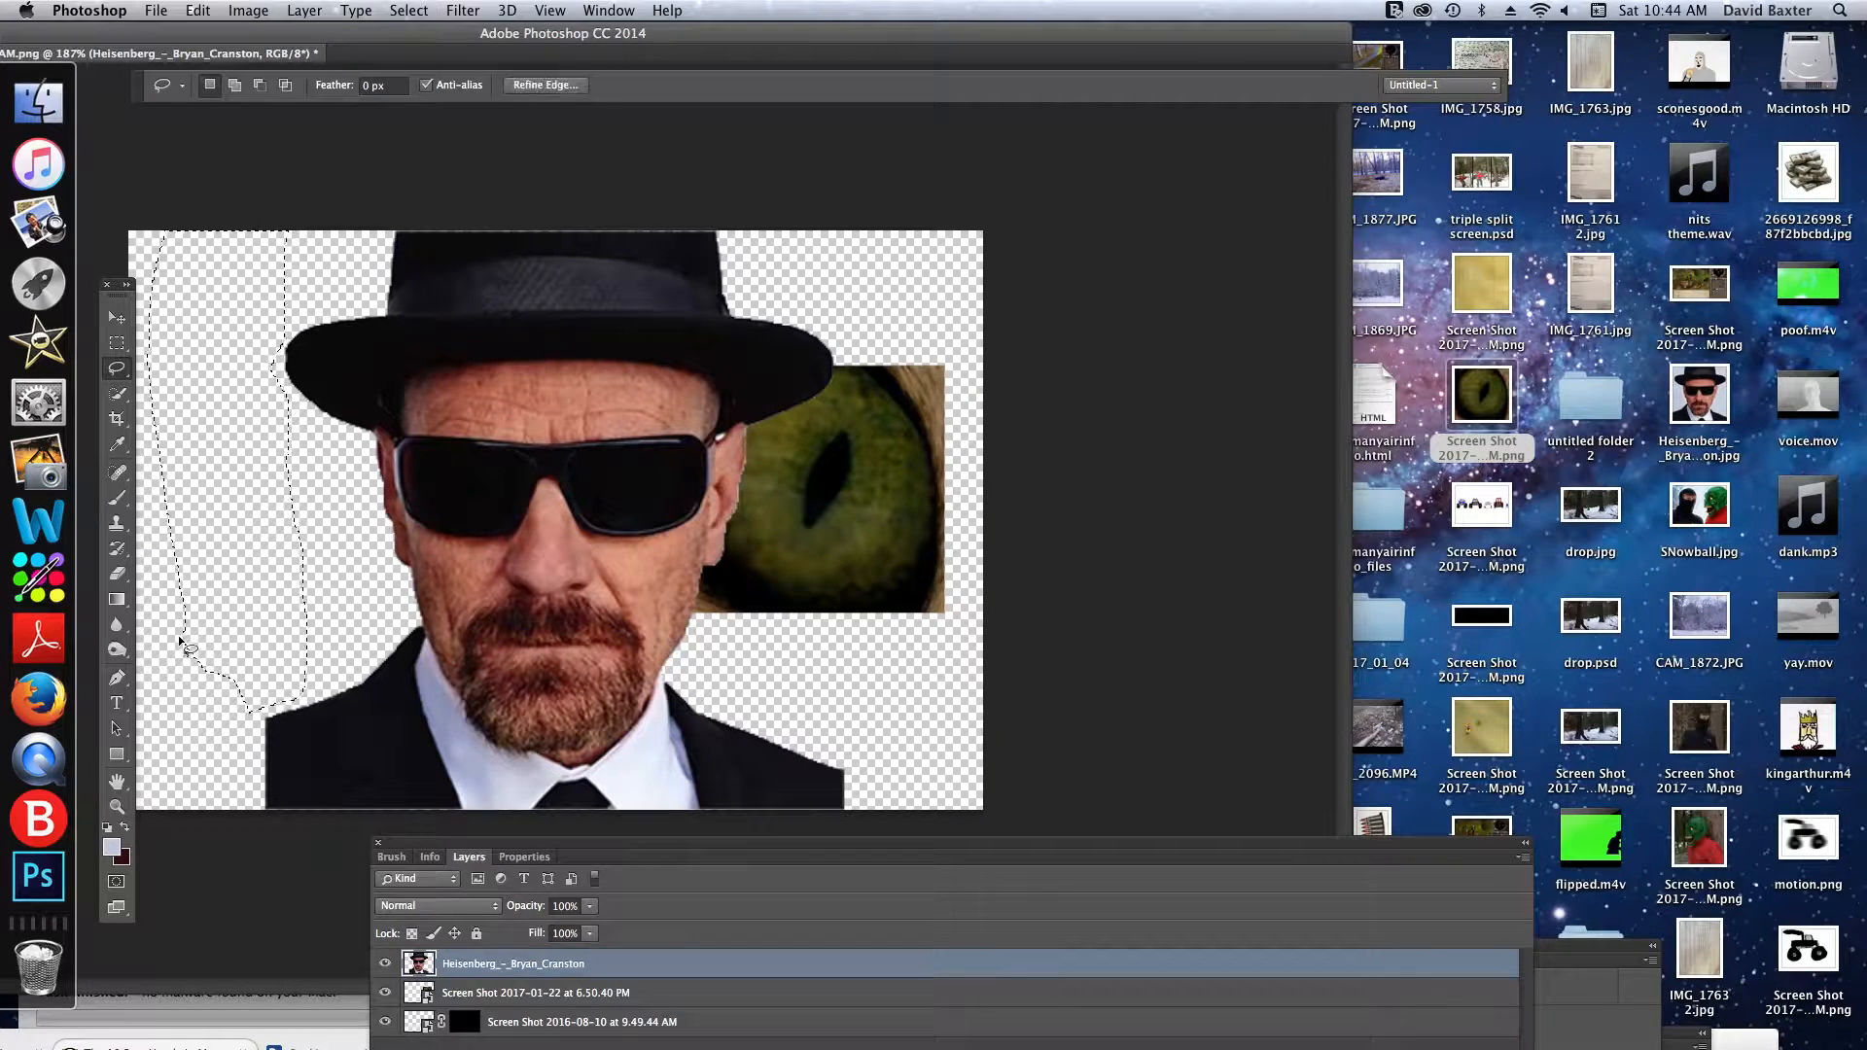
{"action": "left_click", "coordinate": [1009, 268]}
{"action": "left_click", "coordinate": [116, 318]}
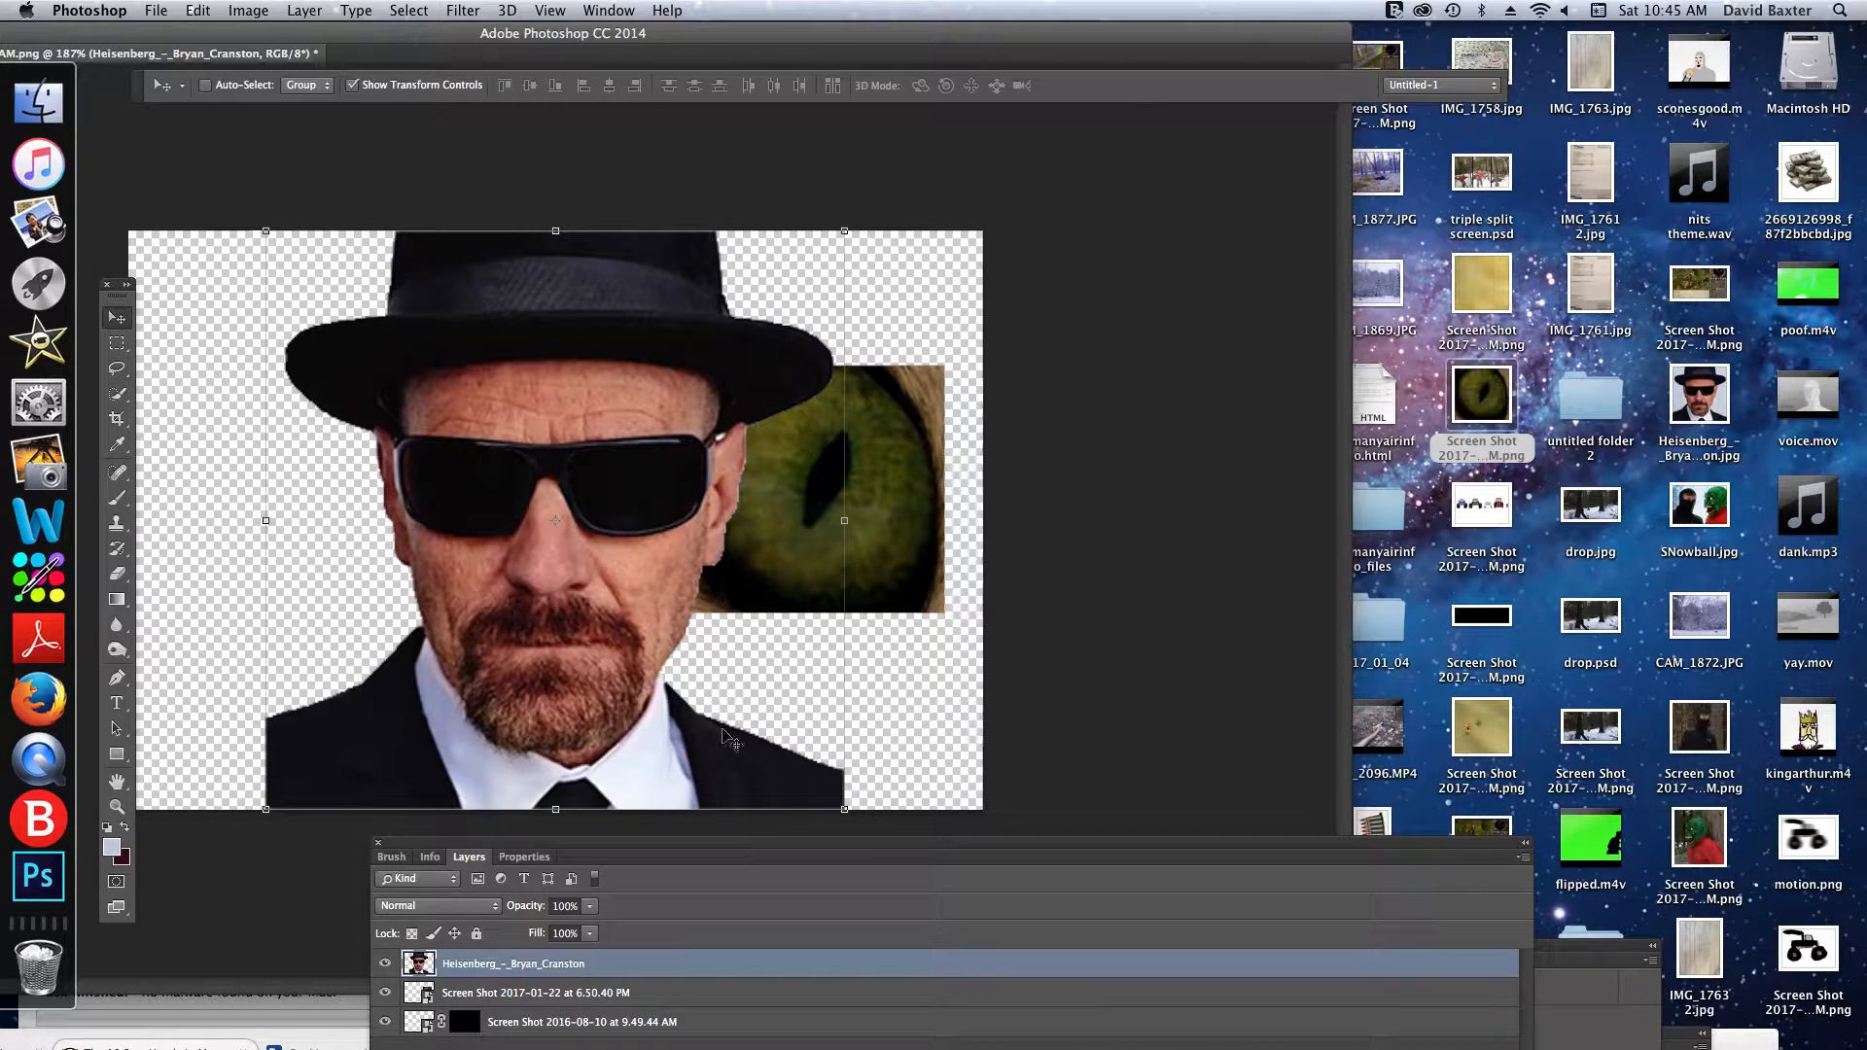
- Delete the eye screenshot layer from the document
{"action": "left_click", "coordinate": [516, 1022]}
{"action": "left_click", "coordinate": [525, 993]}
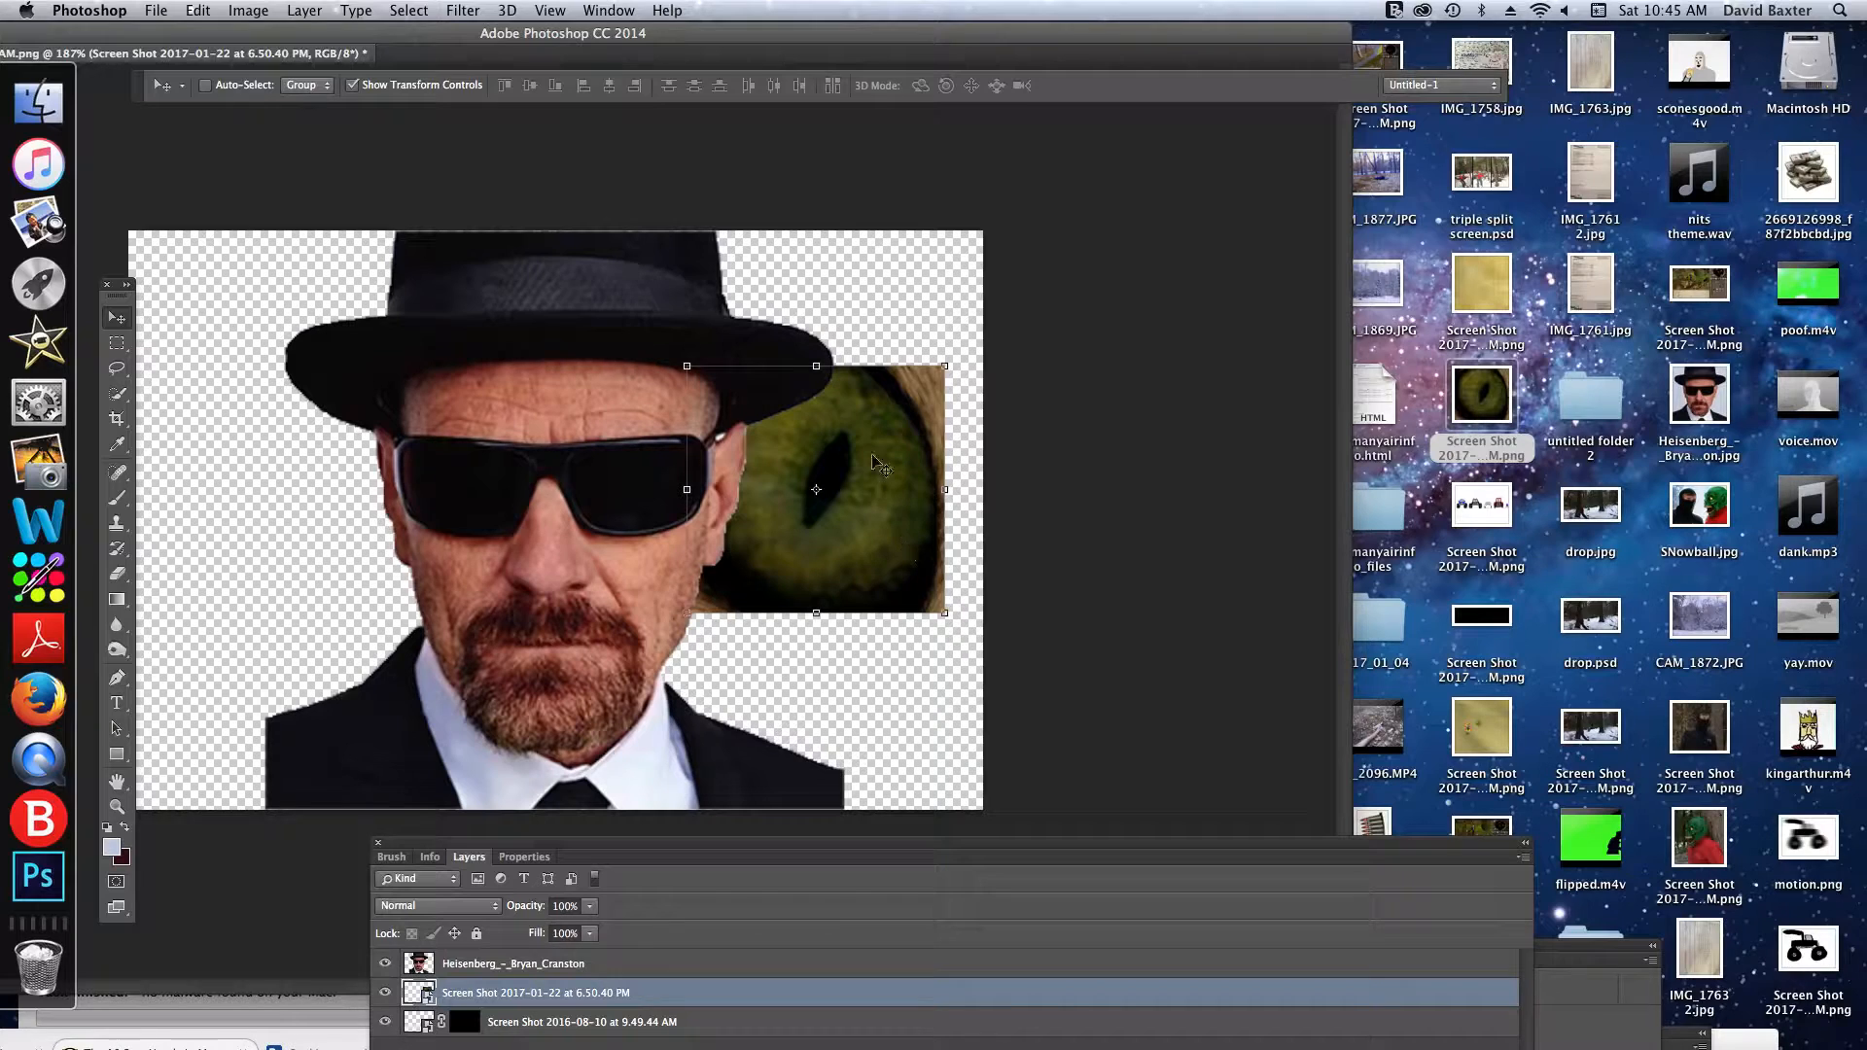
{"action": "key", "text": "Delete"}
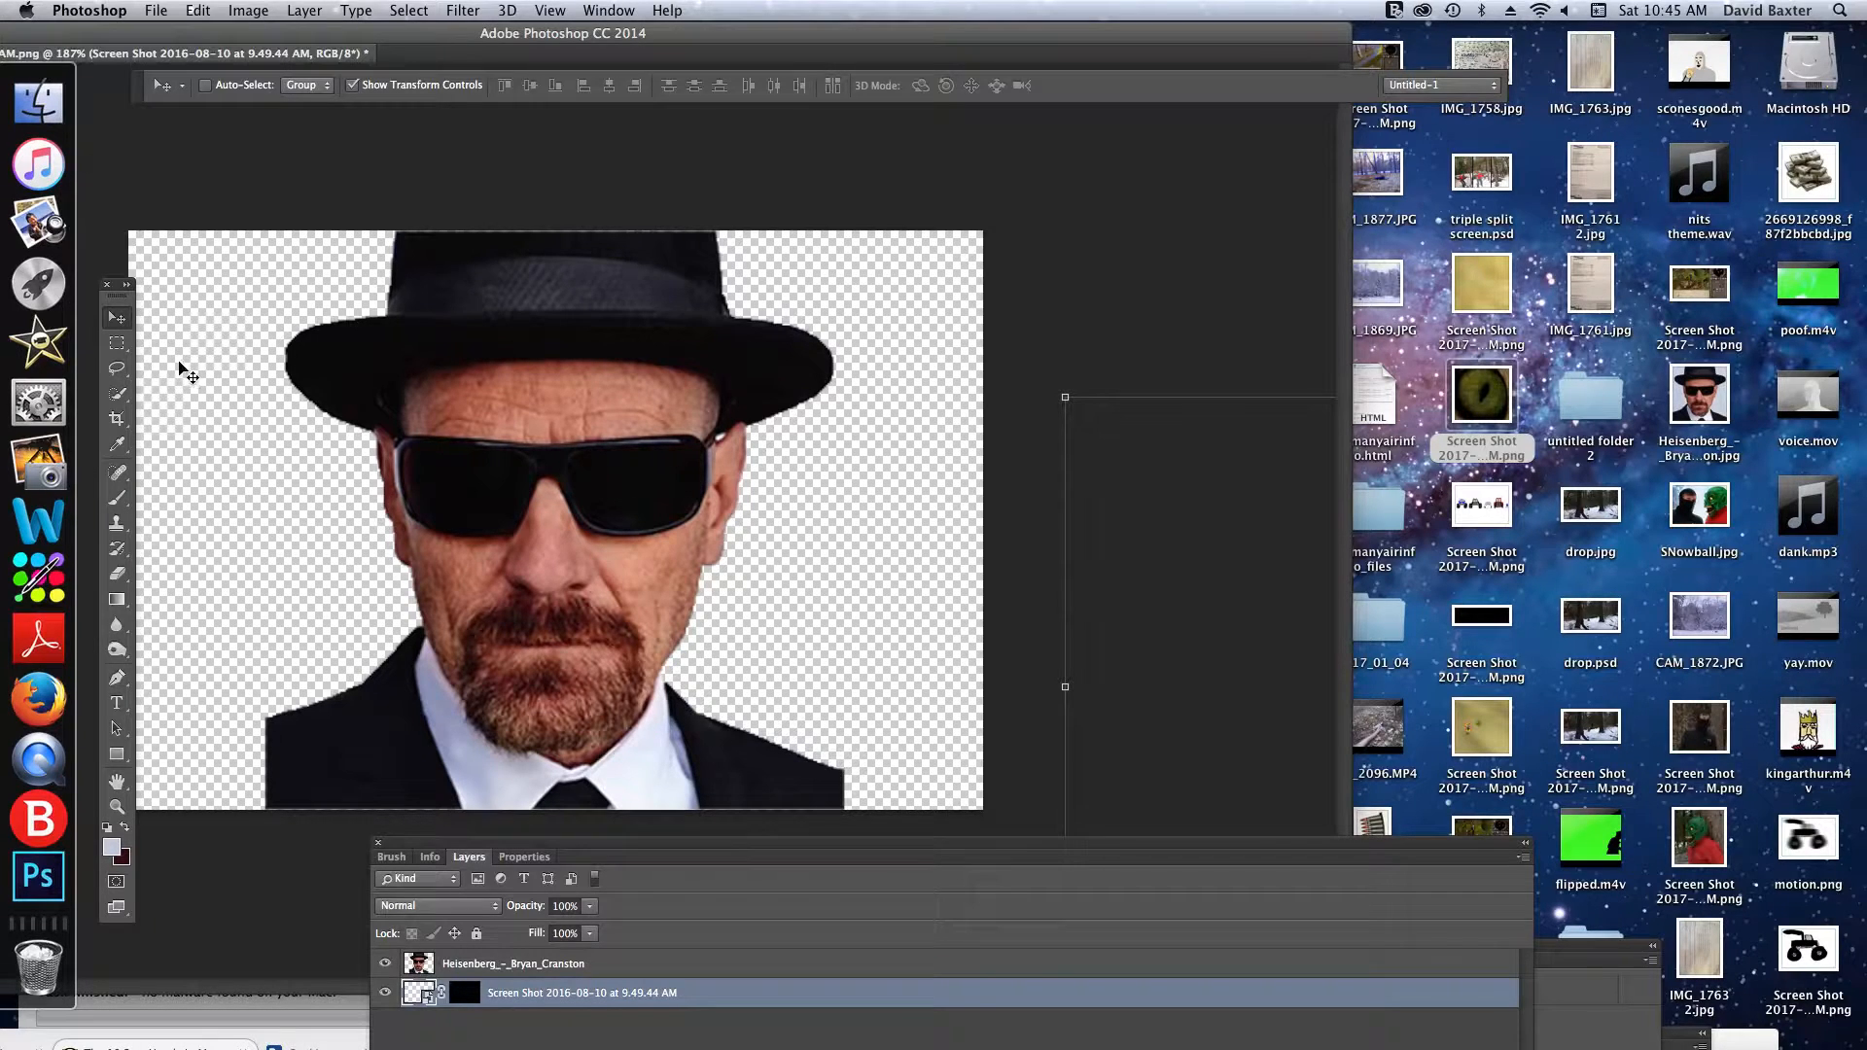
- Delete the cut-out Heisenberg_-_Bryan_Cranston layer, leaving only the masked screenshot layer
{"action": "left_click", "coordinate": [116, 371]}
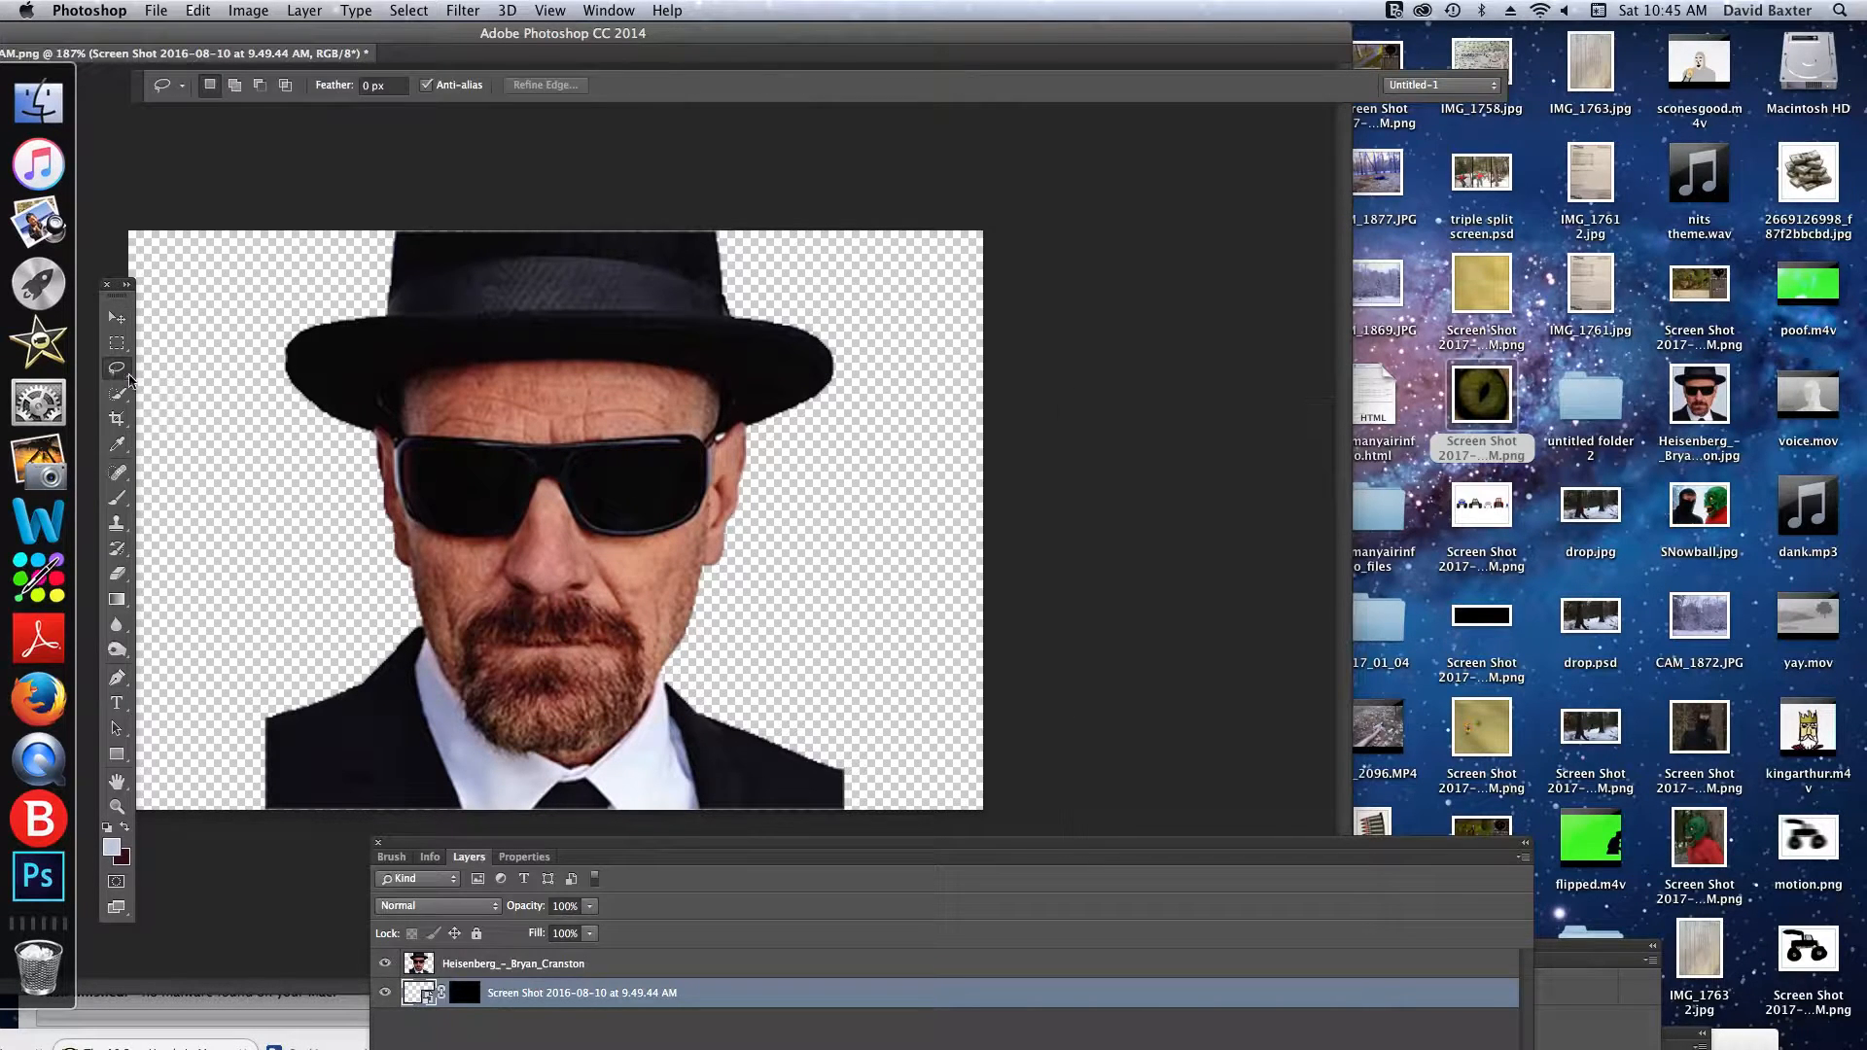
{"action": "left_click", "coordinate": [104, 314]}
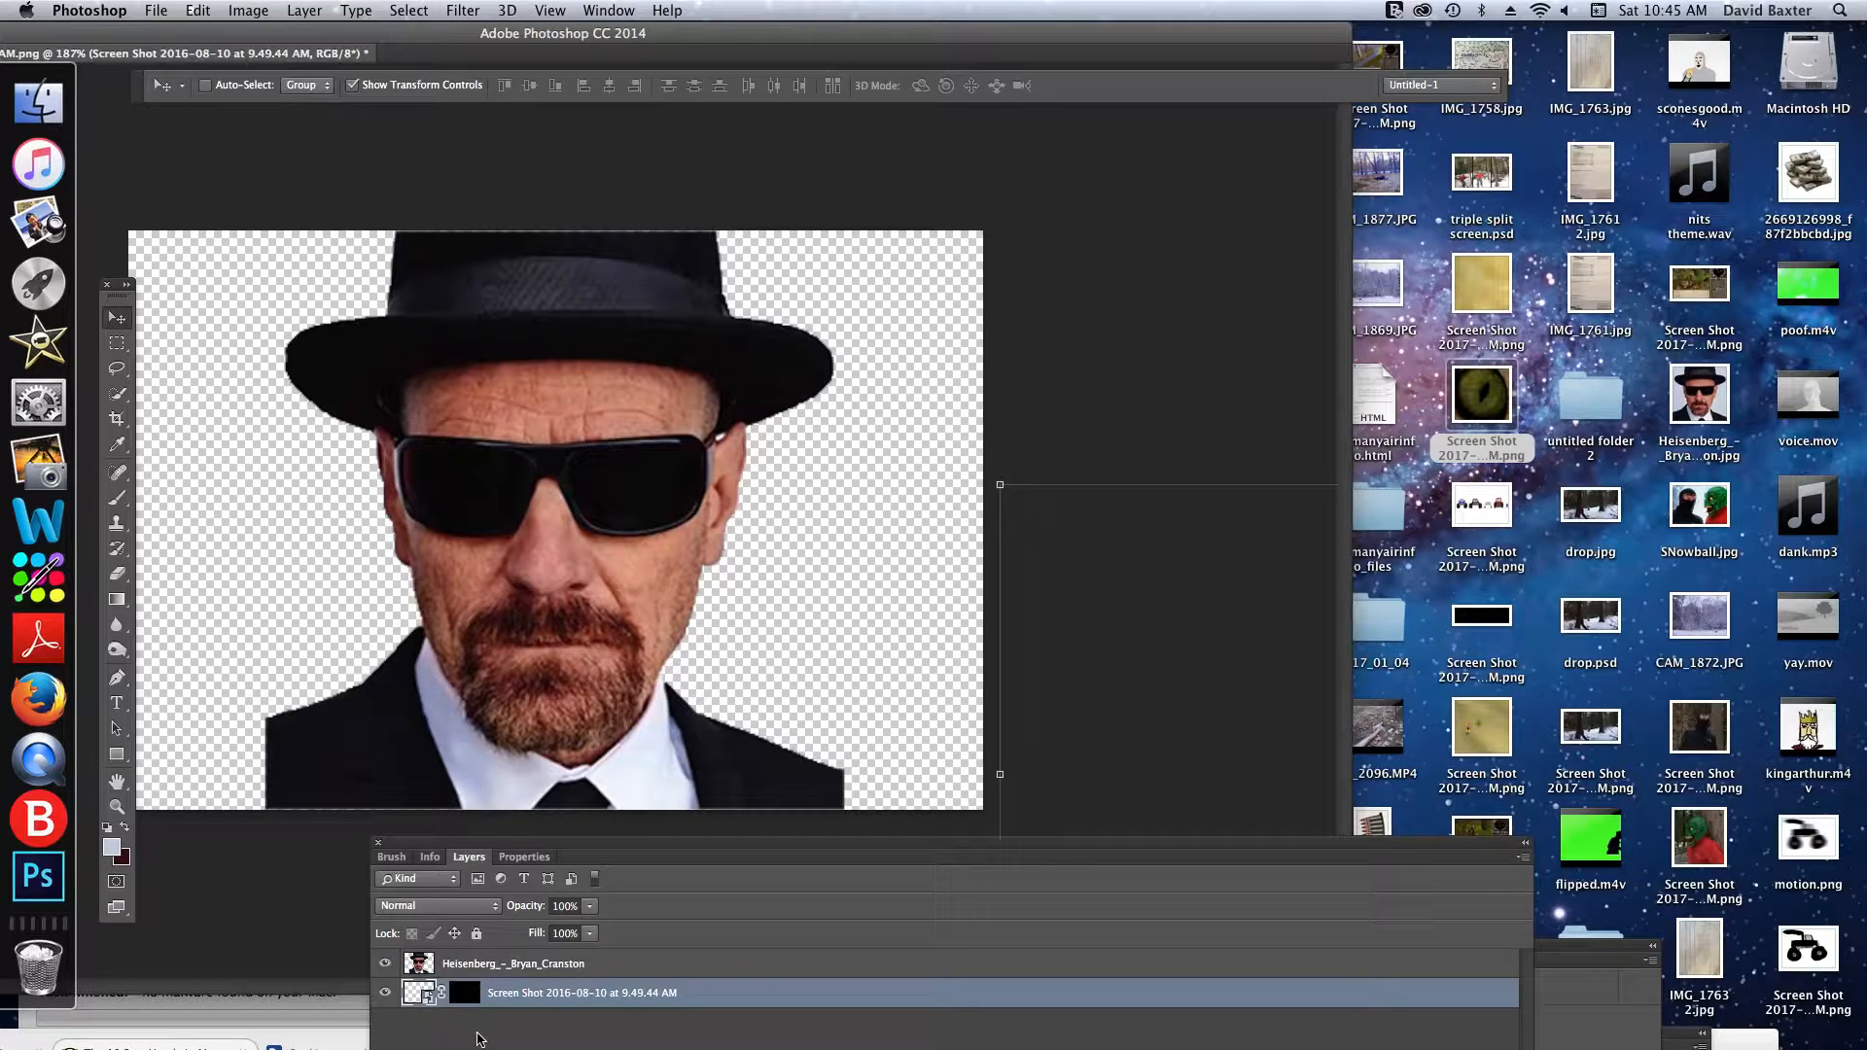
{"action": "left_click", "coordinate": [500, 965]}
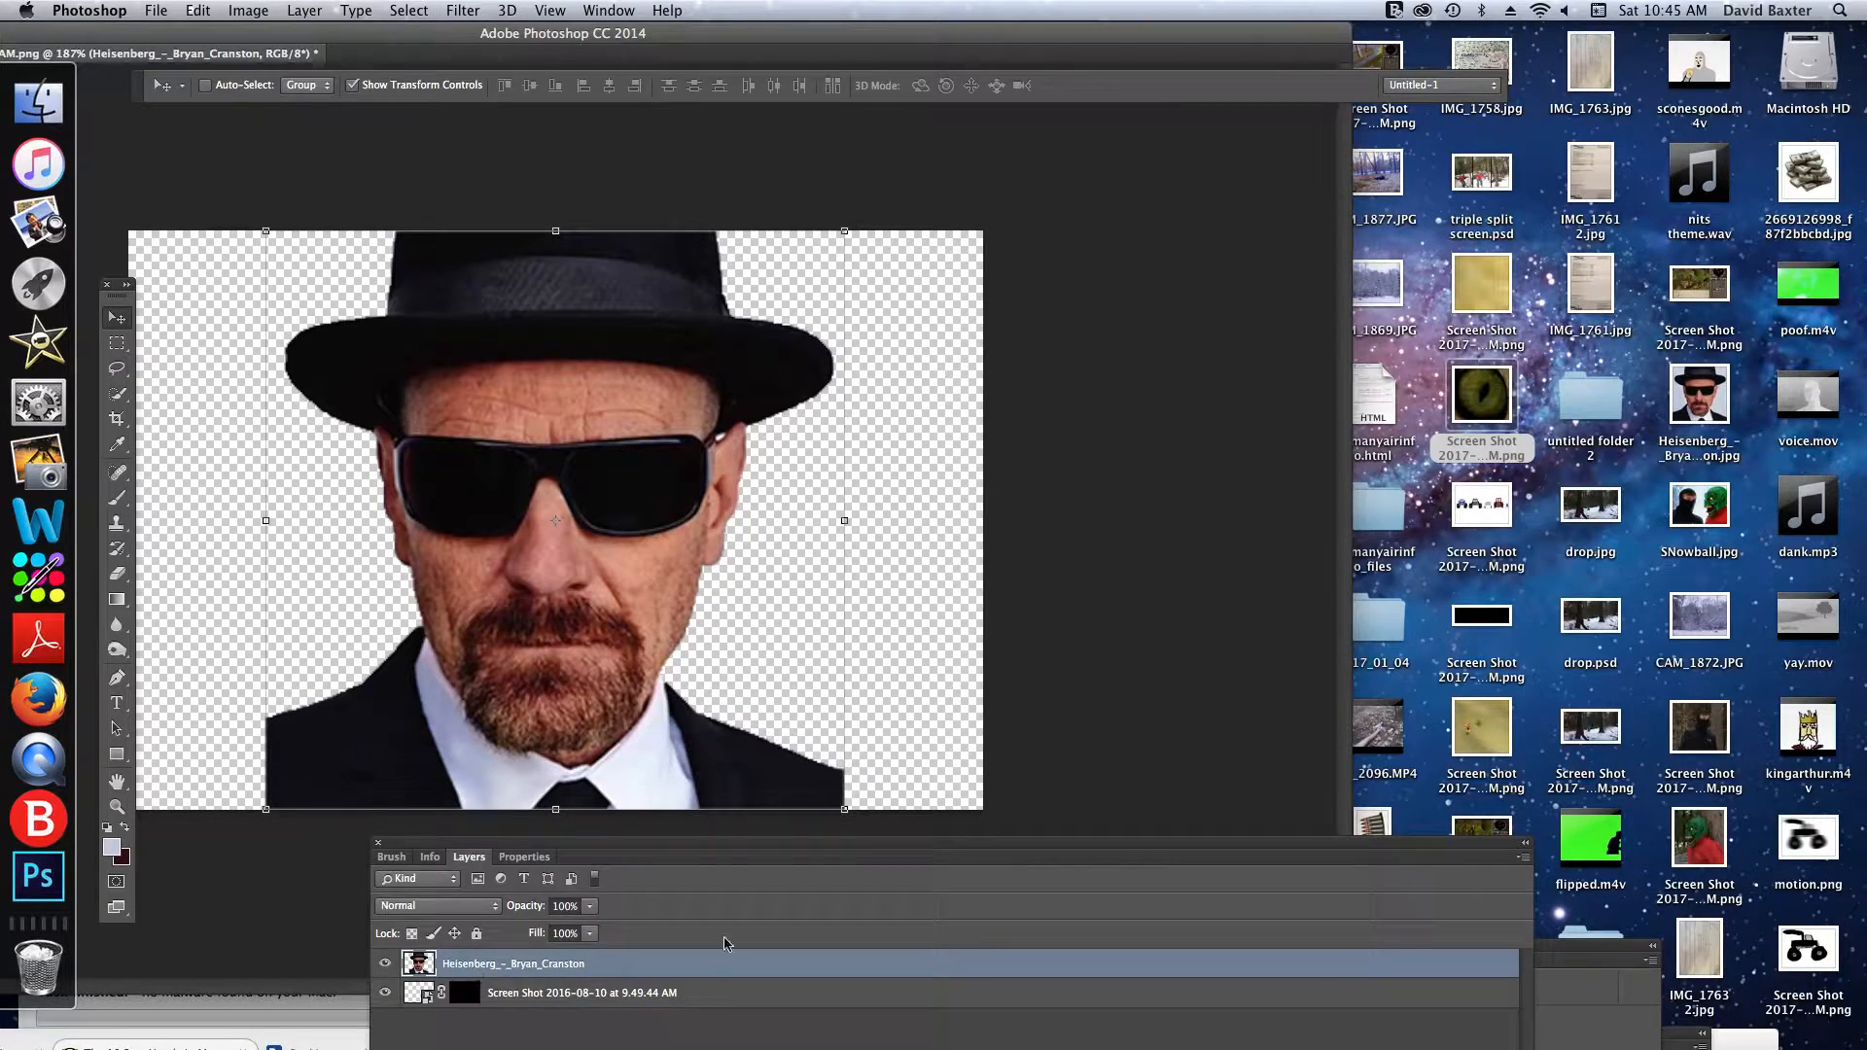
{"action": "key", "text": "Delete"}
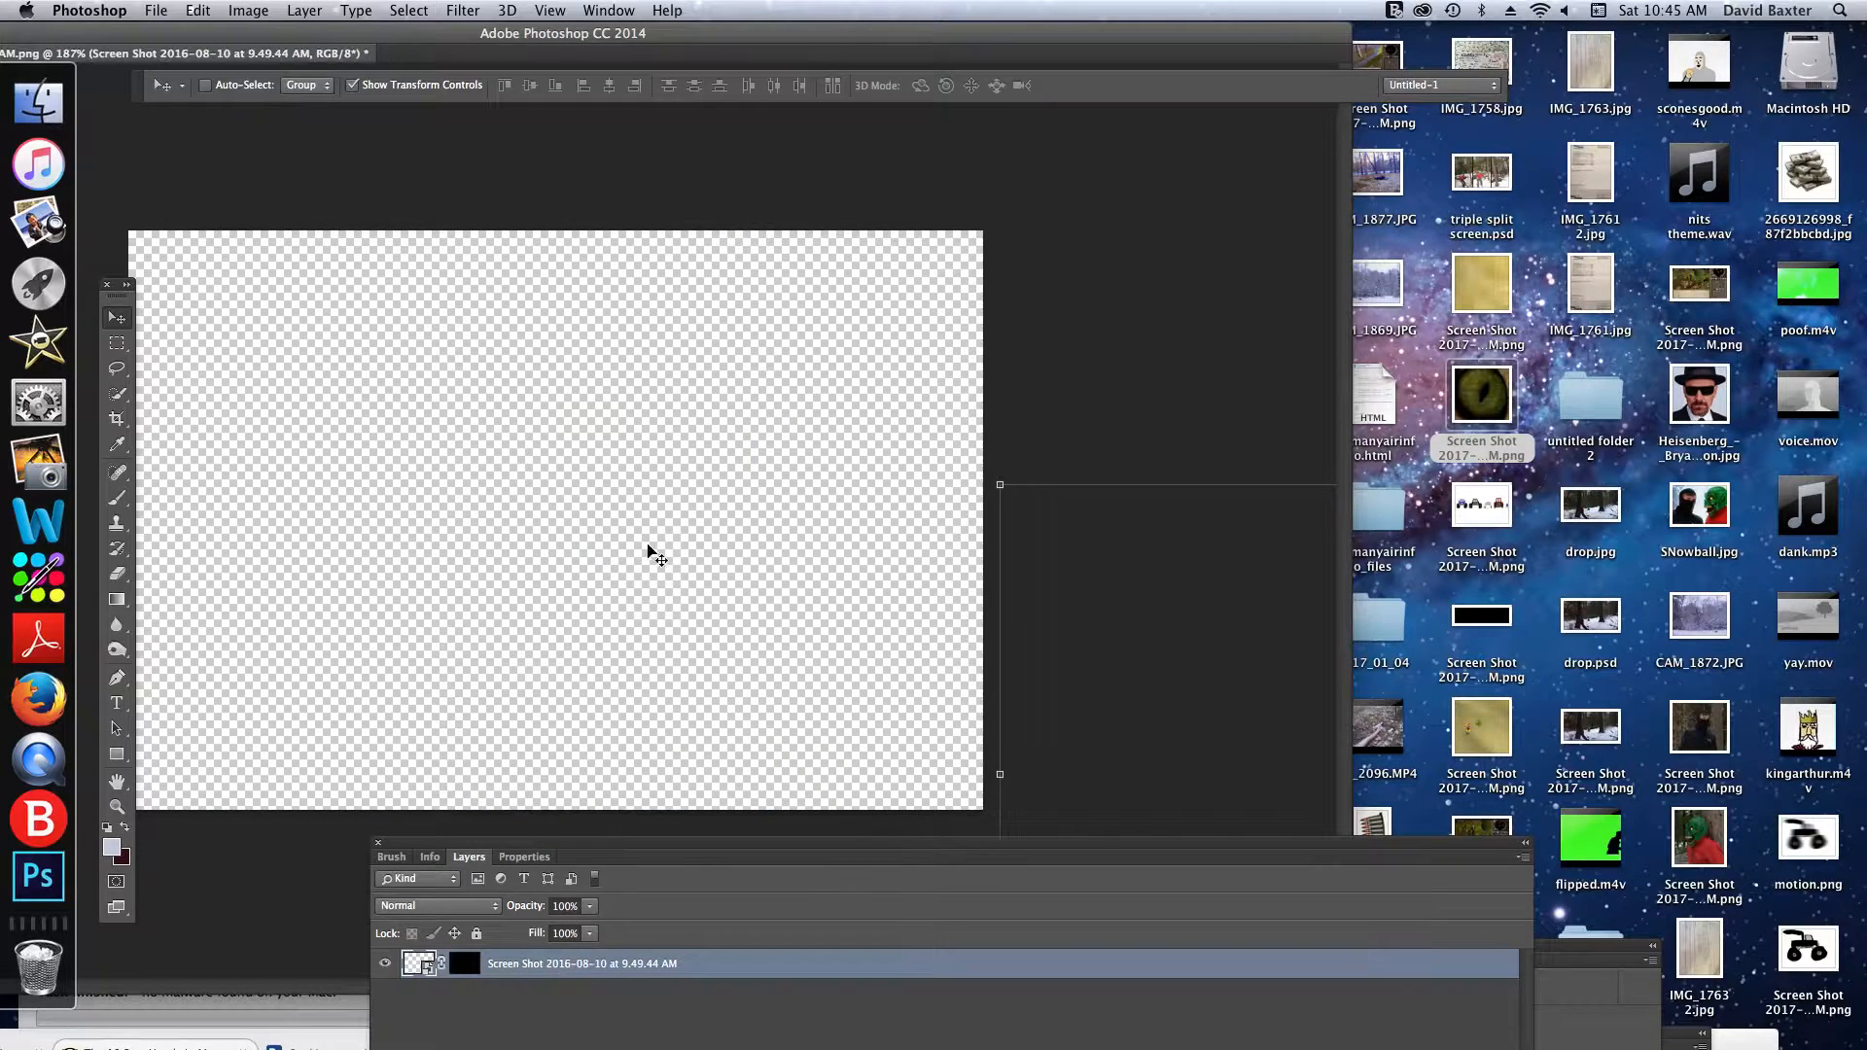
- Place a fresh copy of the Heisenberg_-_Bryan_Cranston image from the desktop into the document and commit the placement
{"action": "left_click_drag", "start_coordinate": [1696, 384], "coordinate": [458, 533]}
{"action": "left_click", "coordinate": [1707, 401]}
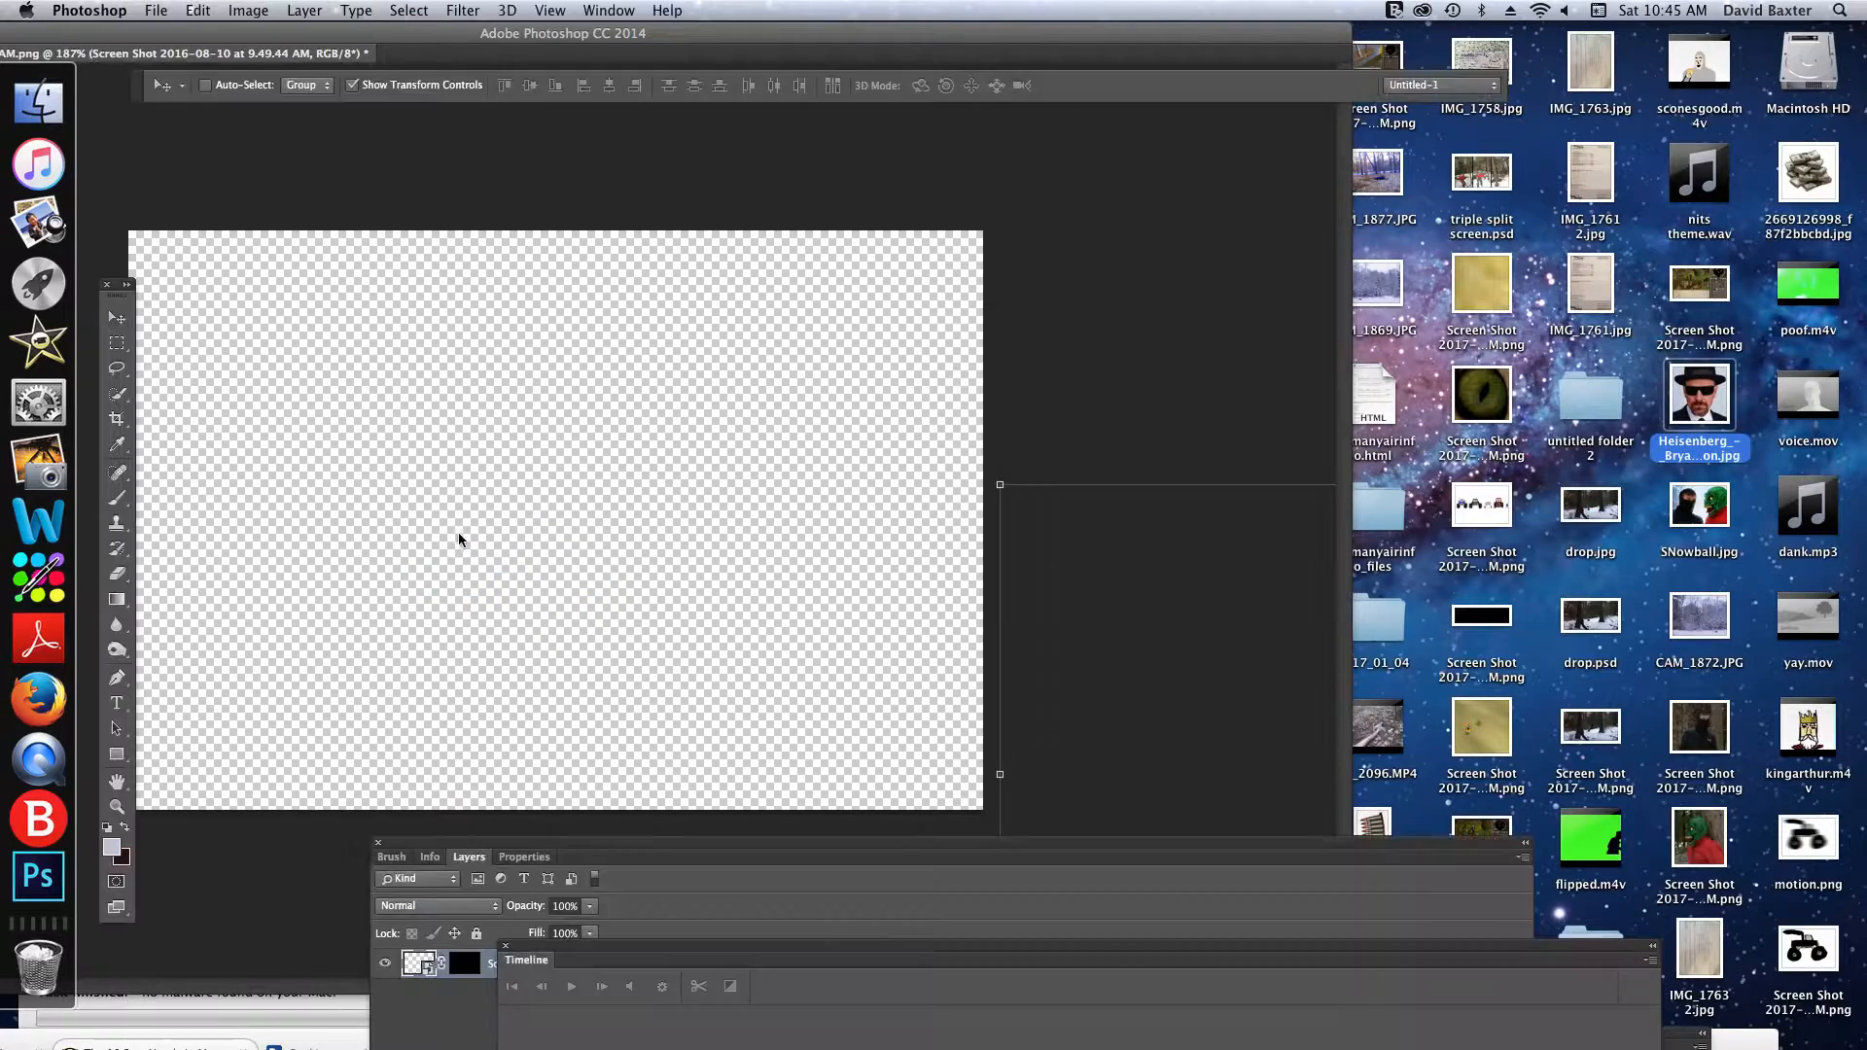
{"action": "left_click", "coordinate": [865, 84]}
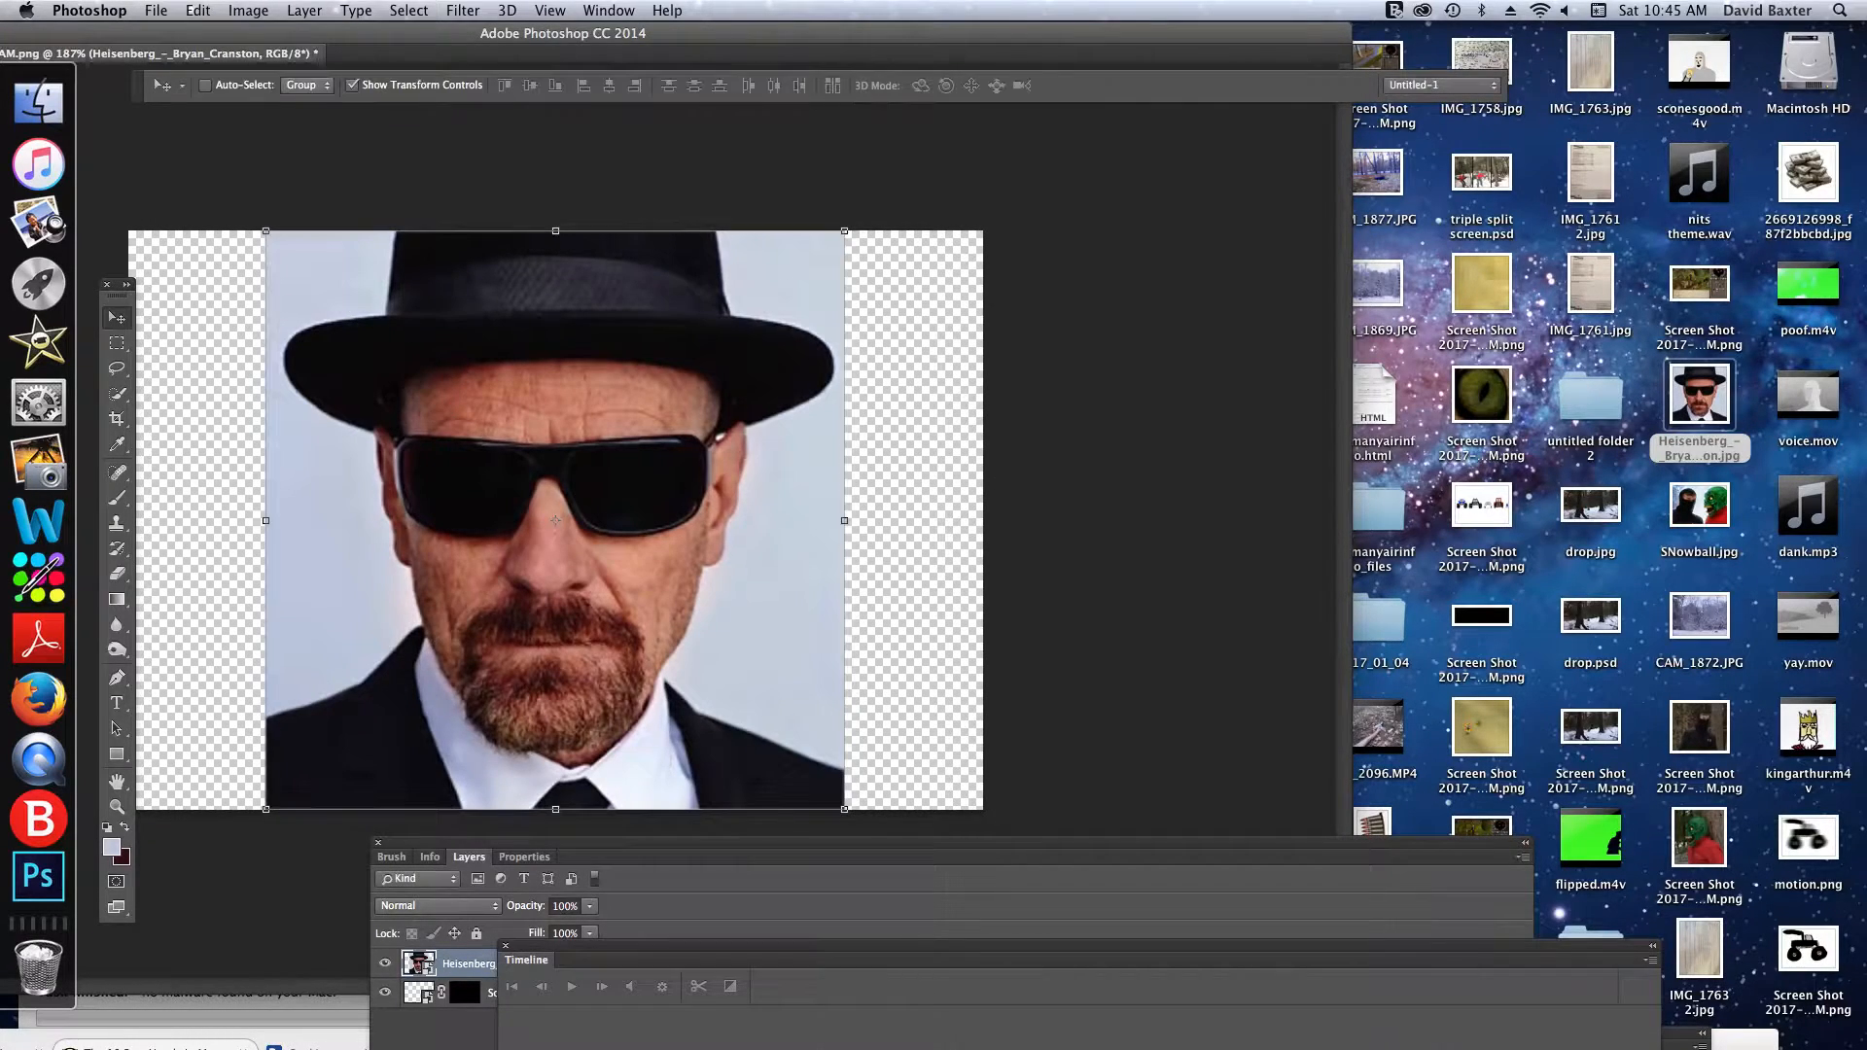
- Rasterize the placed Heisenberg_-_Bryan_Cranston smart object
{"action": "left_click", "coordinate": [304, 11]}
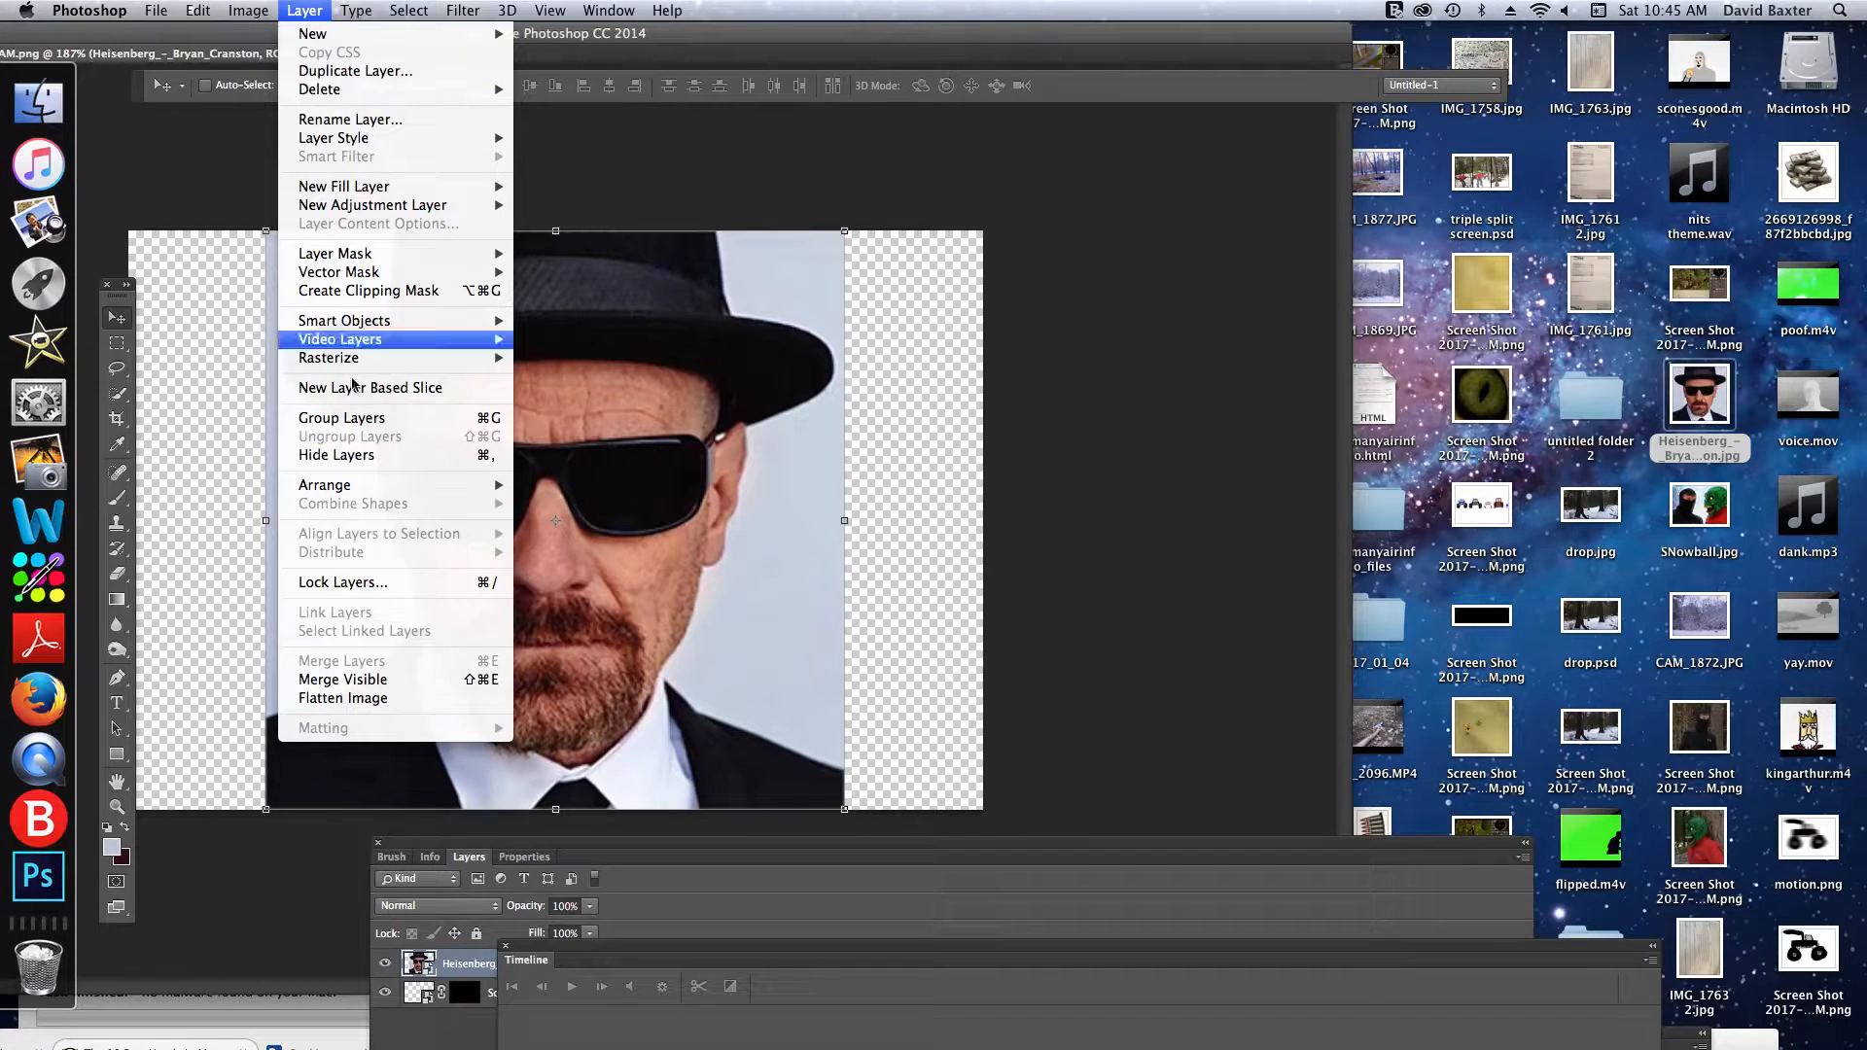
{"action": "mouse_move", "coordinate": [383, 362]}
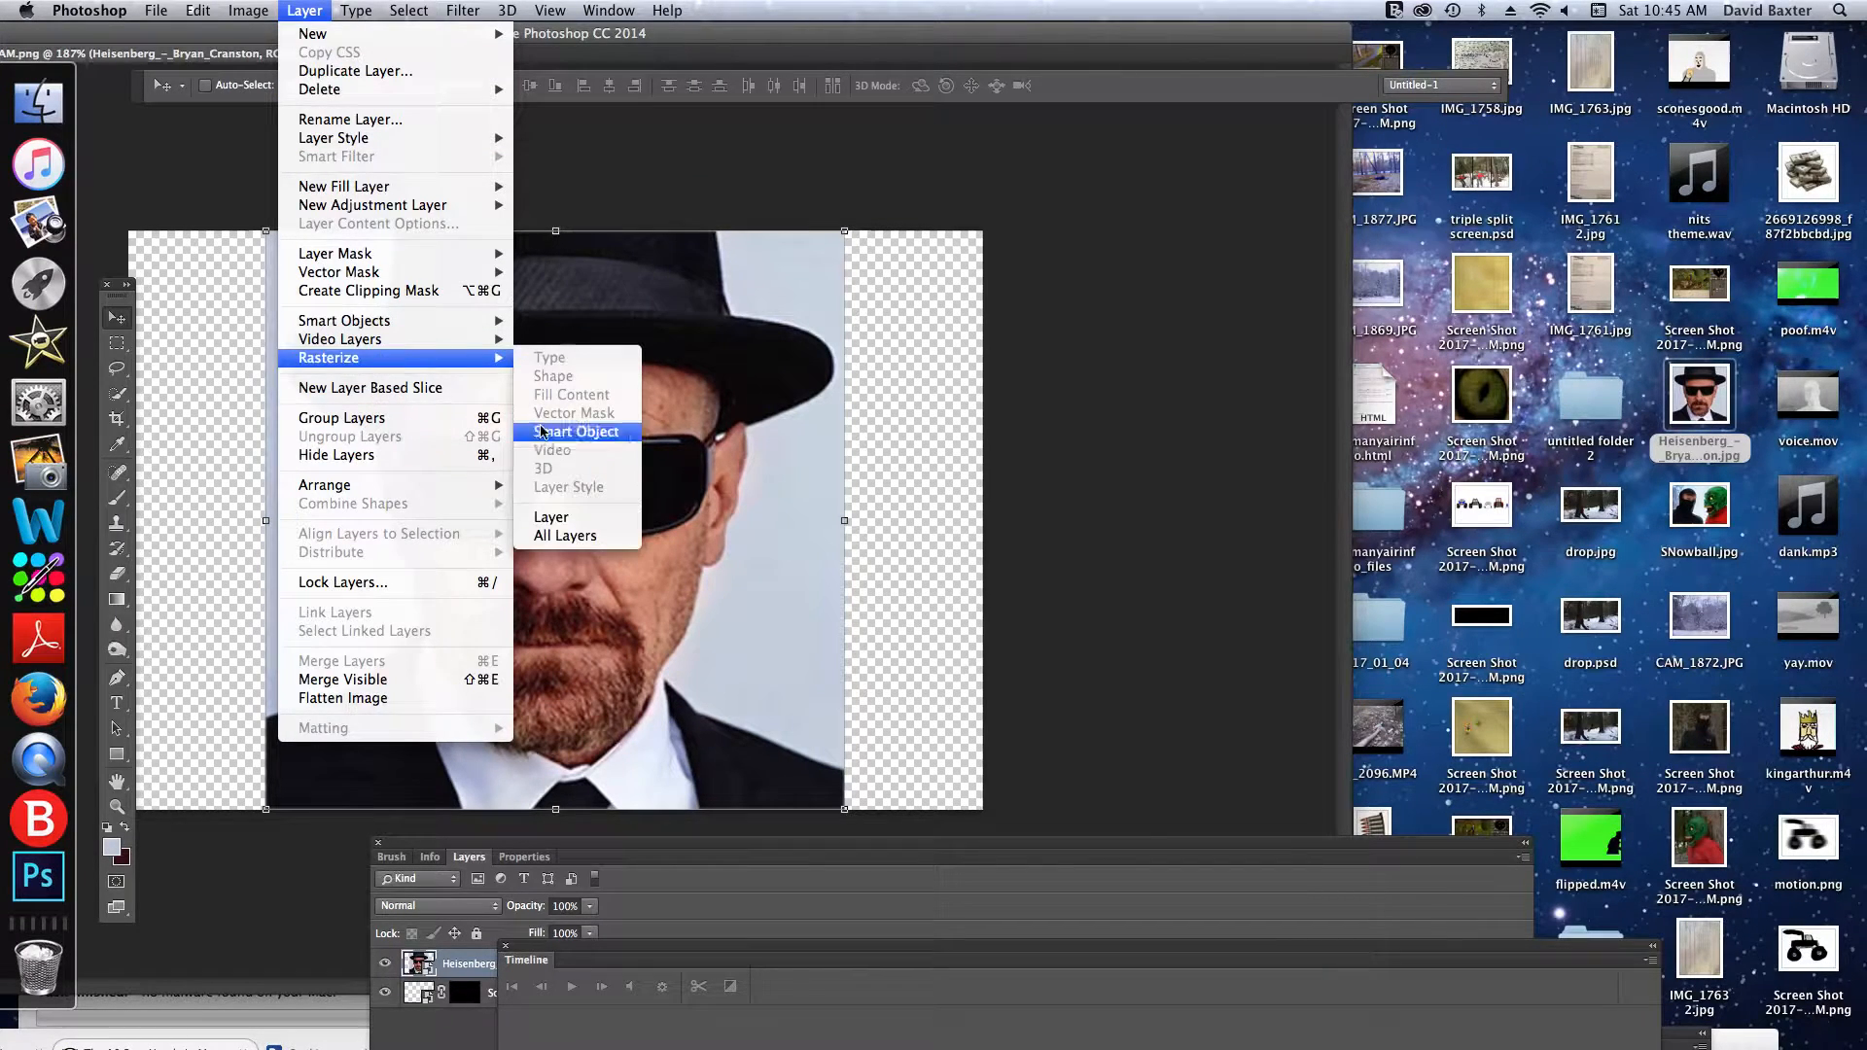
{"action": "left_click", "coordinate": [521, 425]}
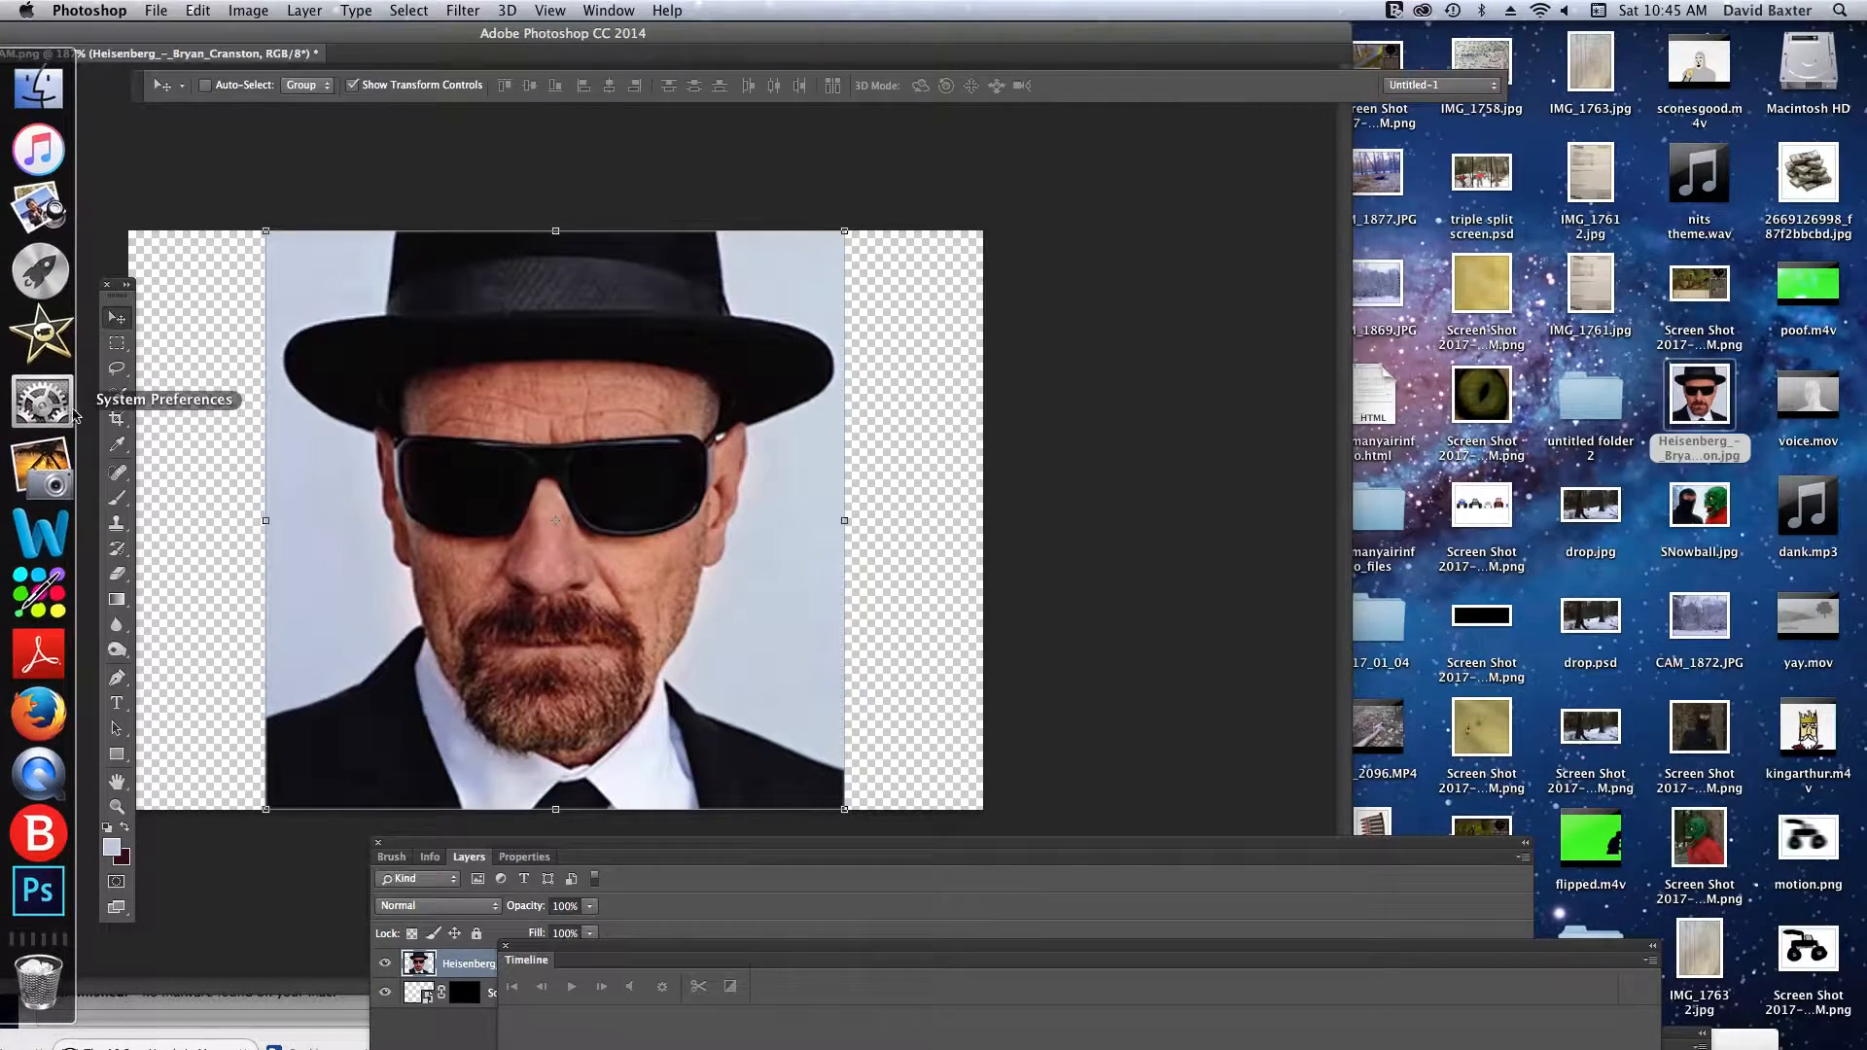
- Start a Color Range selection based on Sampled Colors and sample the pale background on both sides of the head
{"action": "left_click", "coordinate": [117, 418]}
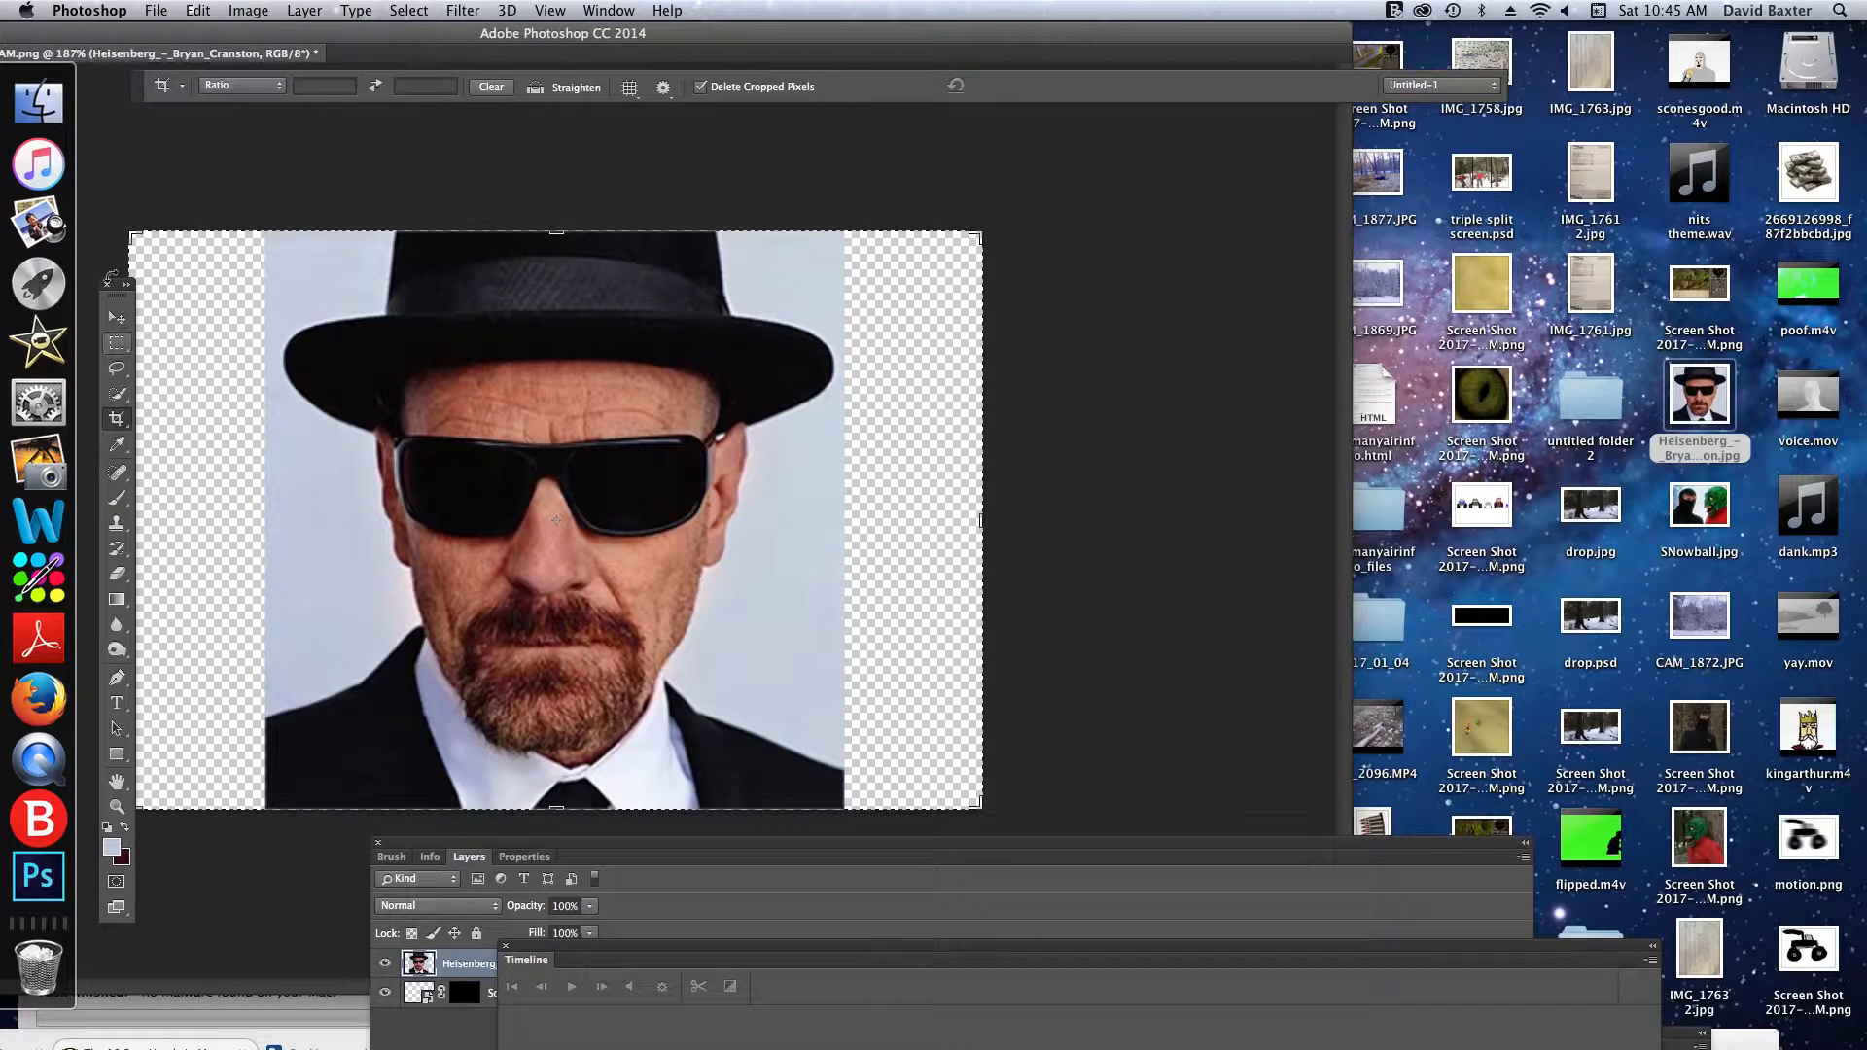
{"action": "left_click", "coordinate": [463, 10]}
{"action": "mouse_move", "coordinate": [422, 17]}
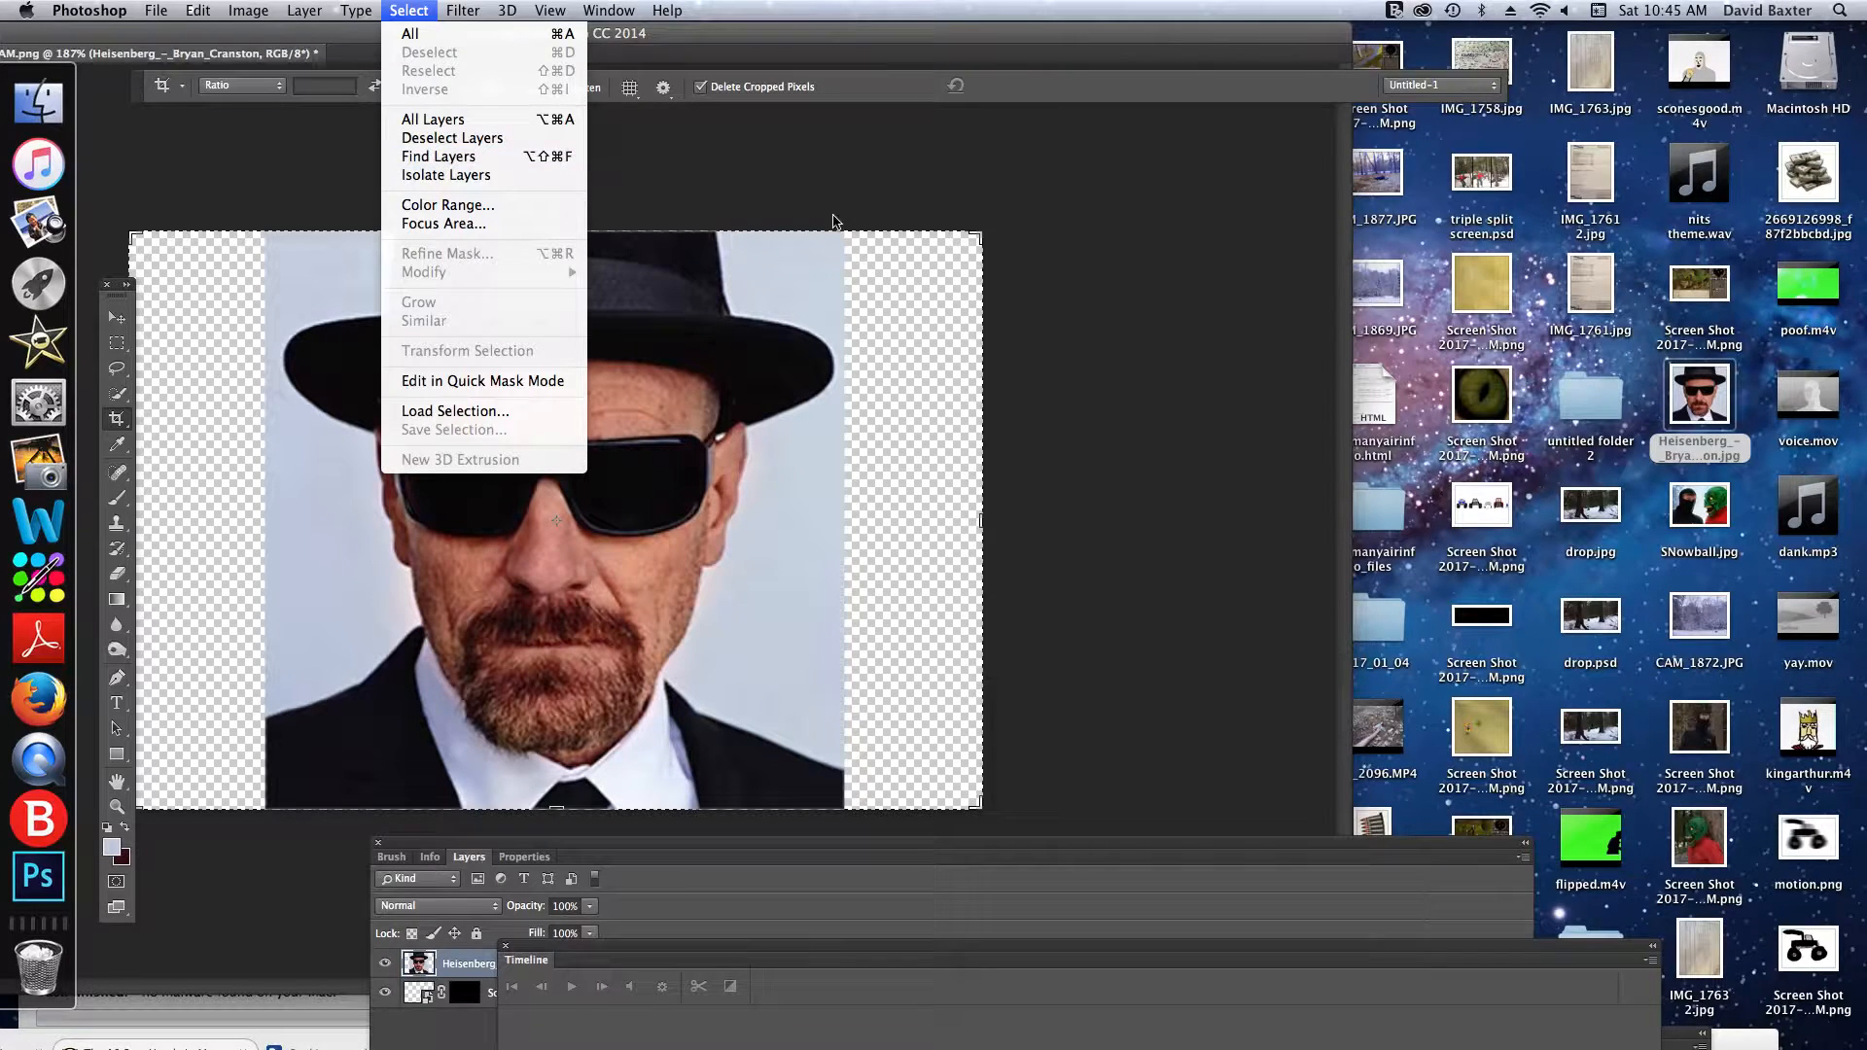
{"action": "left_click", "coordinate": [882, 140]}
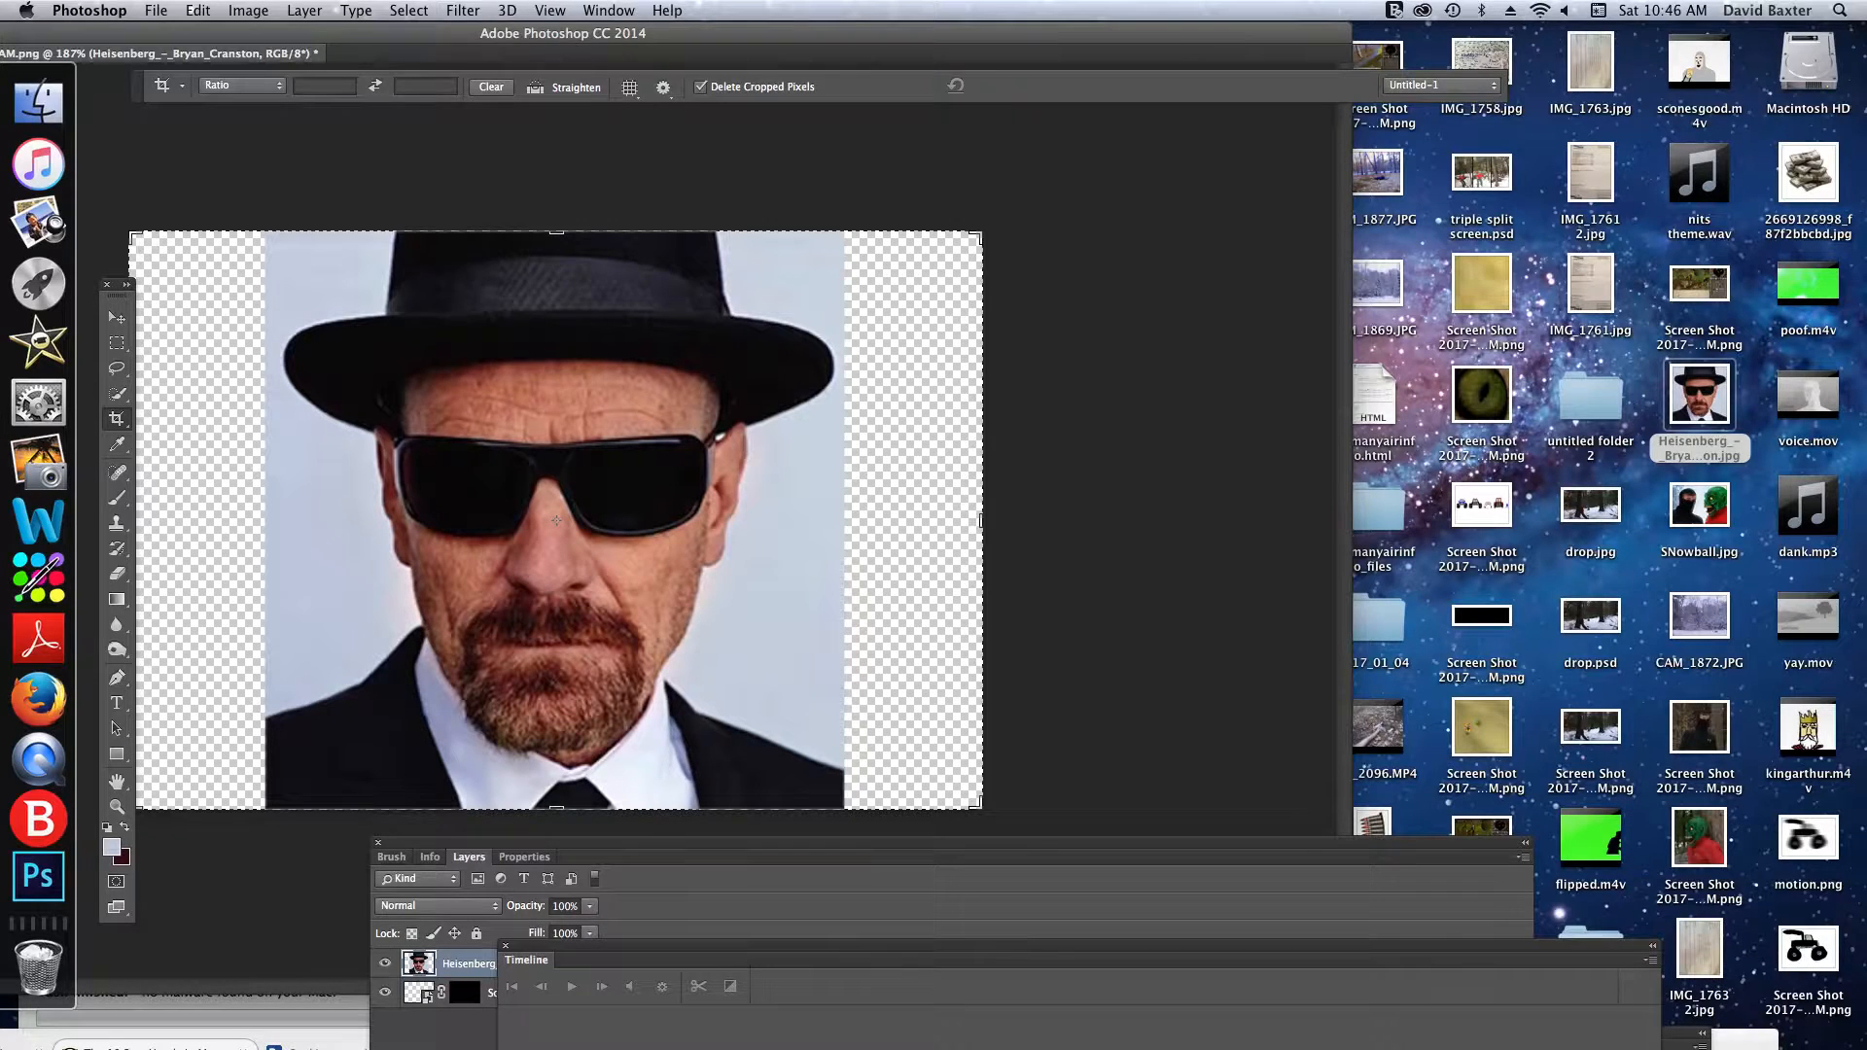
{"action": "left_click", "coordinate": [409, 9]}
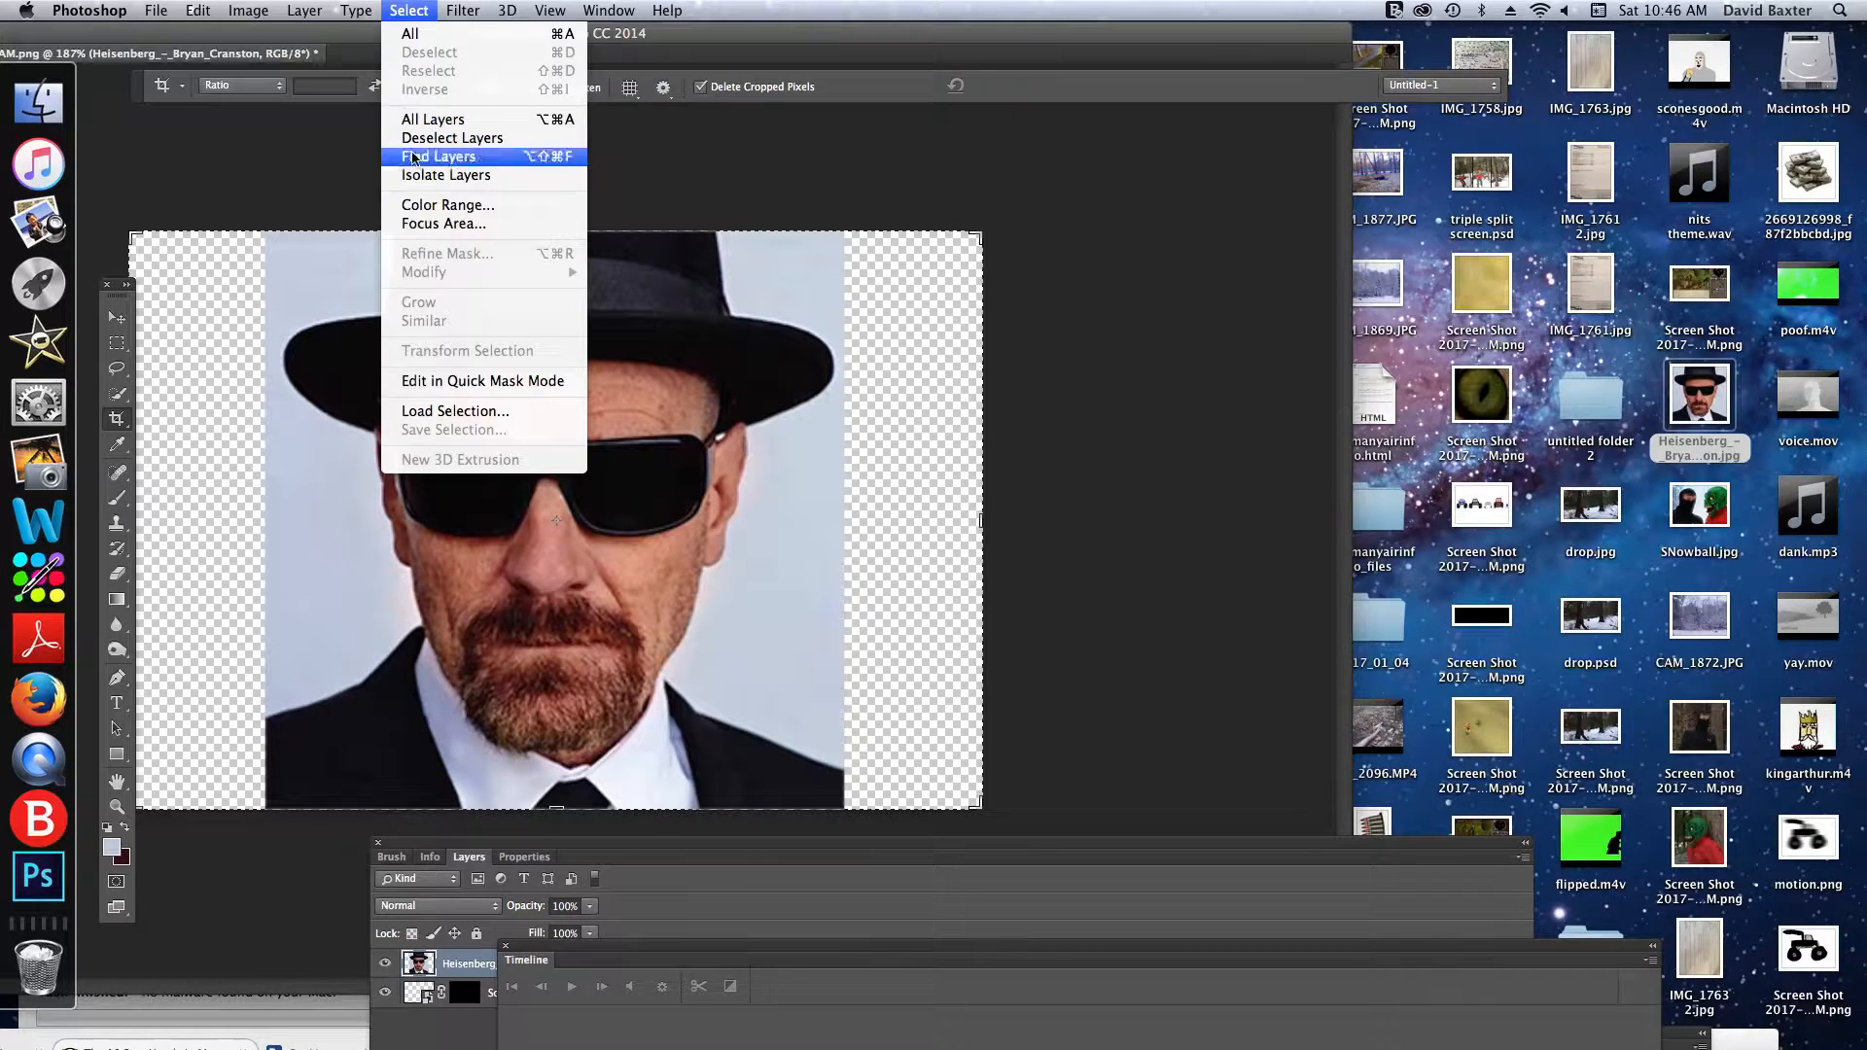
{"action": "left_click", "coordinate": [469, 207]}
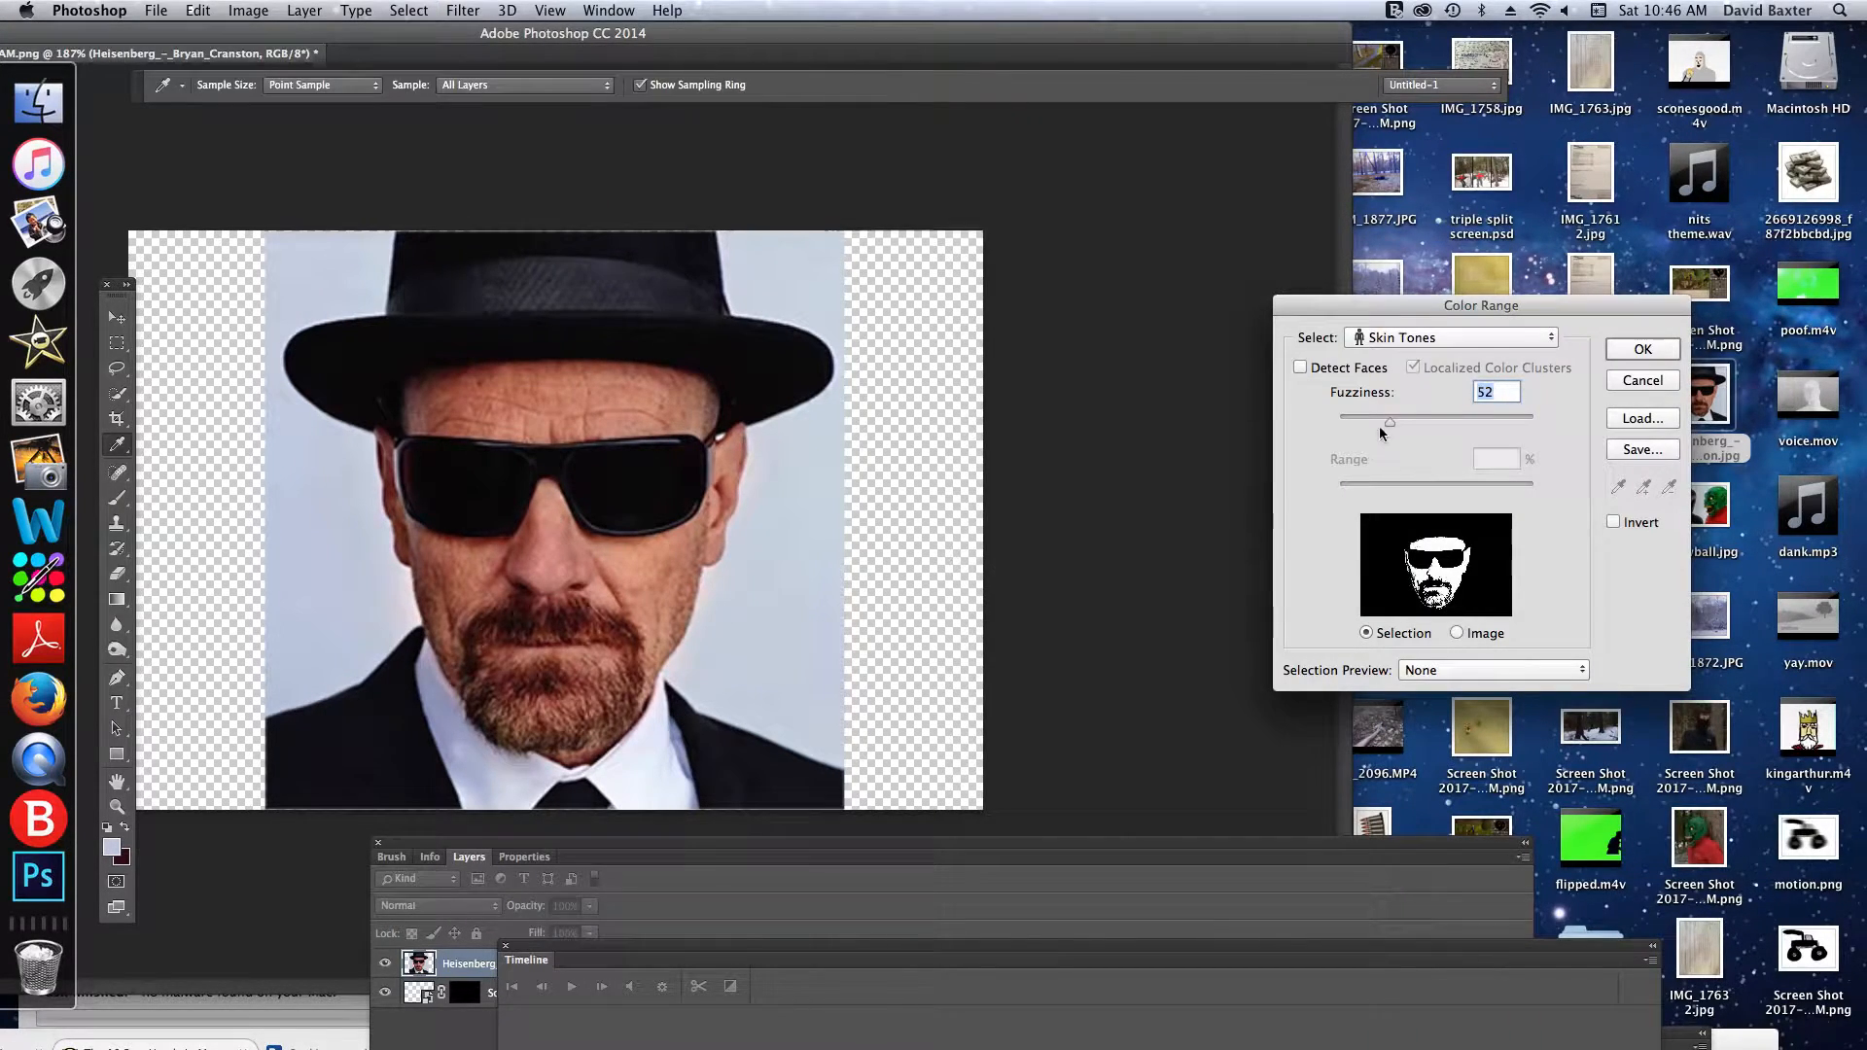
{"action": "left_click", "coordinate": [1381, 338]}
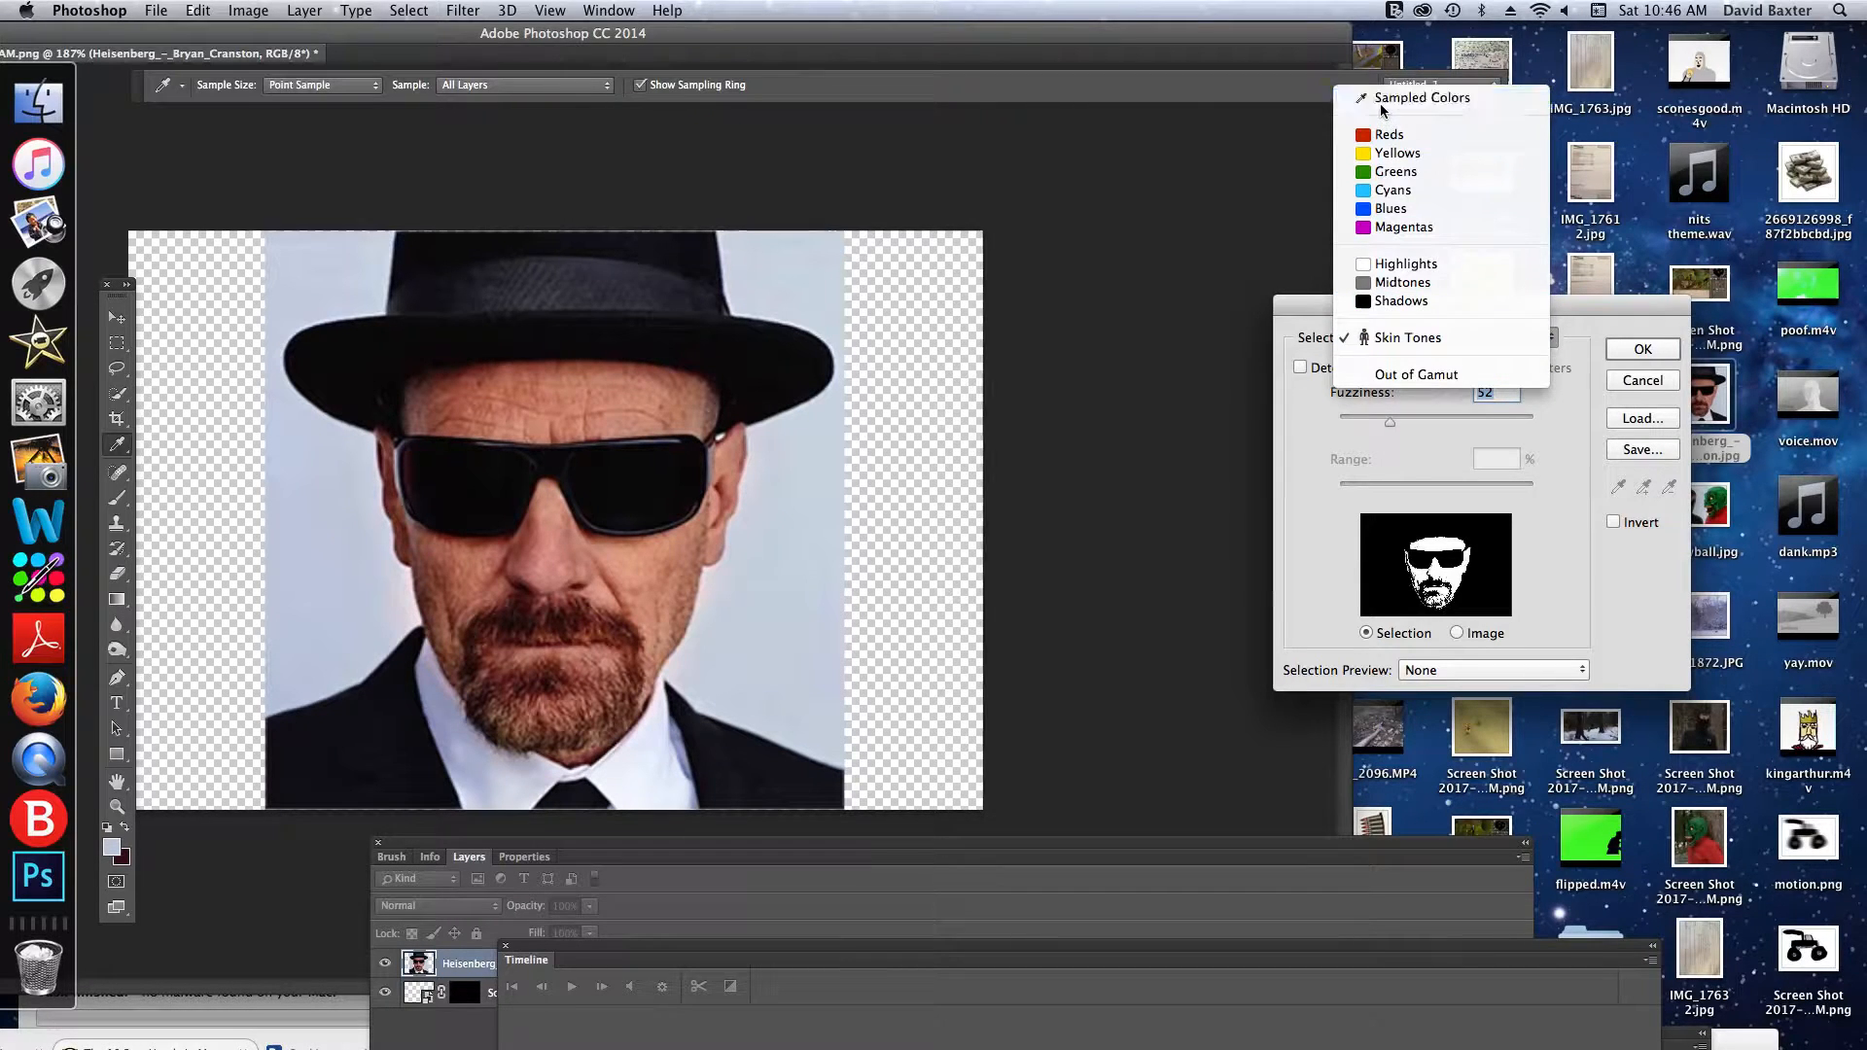
{"action": "left_click", "coordinate": [1383, 98]}
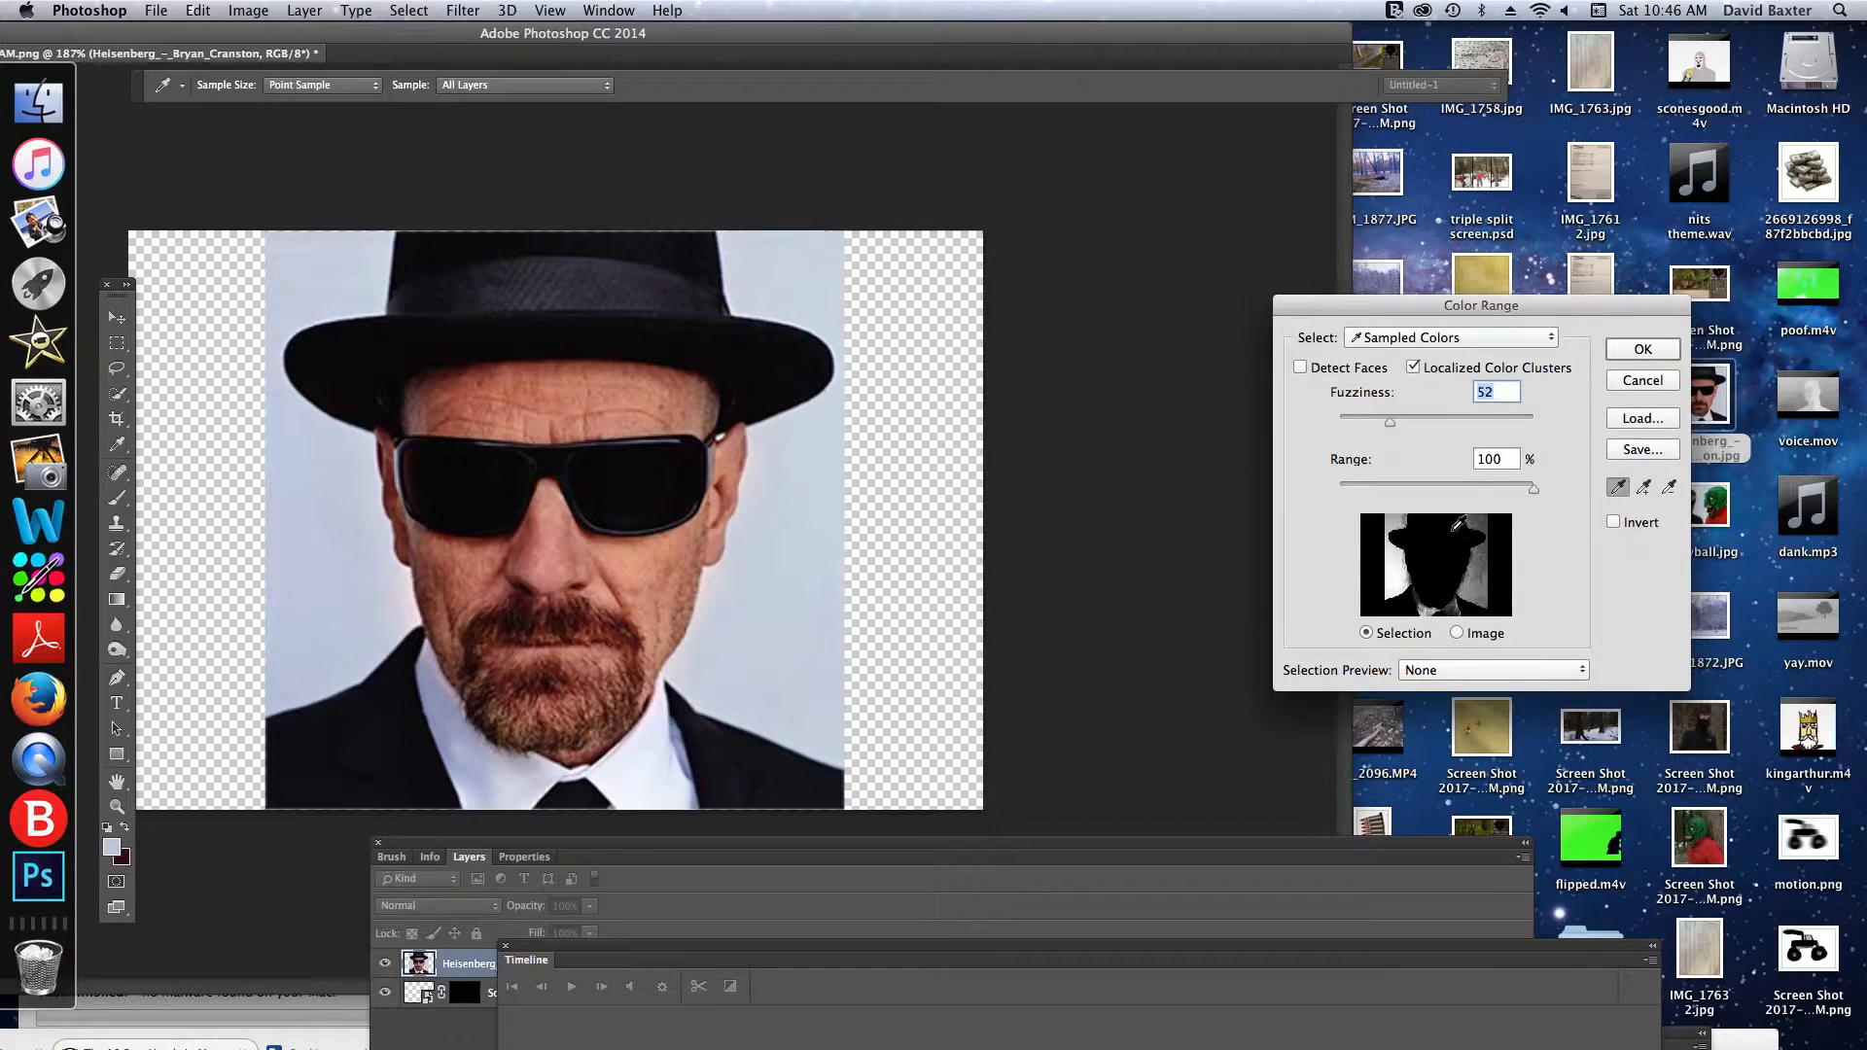
{"action": "mouse_move", "coordinate": [1416, 566]}
{"action": "left_mouse_down"}
{"action": "mouse_move", "coordinate": [1480, 567]}
{"action": "mouse_move", "coordinate": [1436, 610]}
{"action": "mouse_move", "coordinate": [1400, 545]}
{"action": "left_mouse_up"}
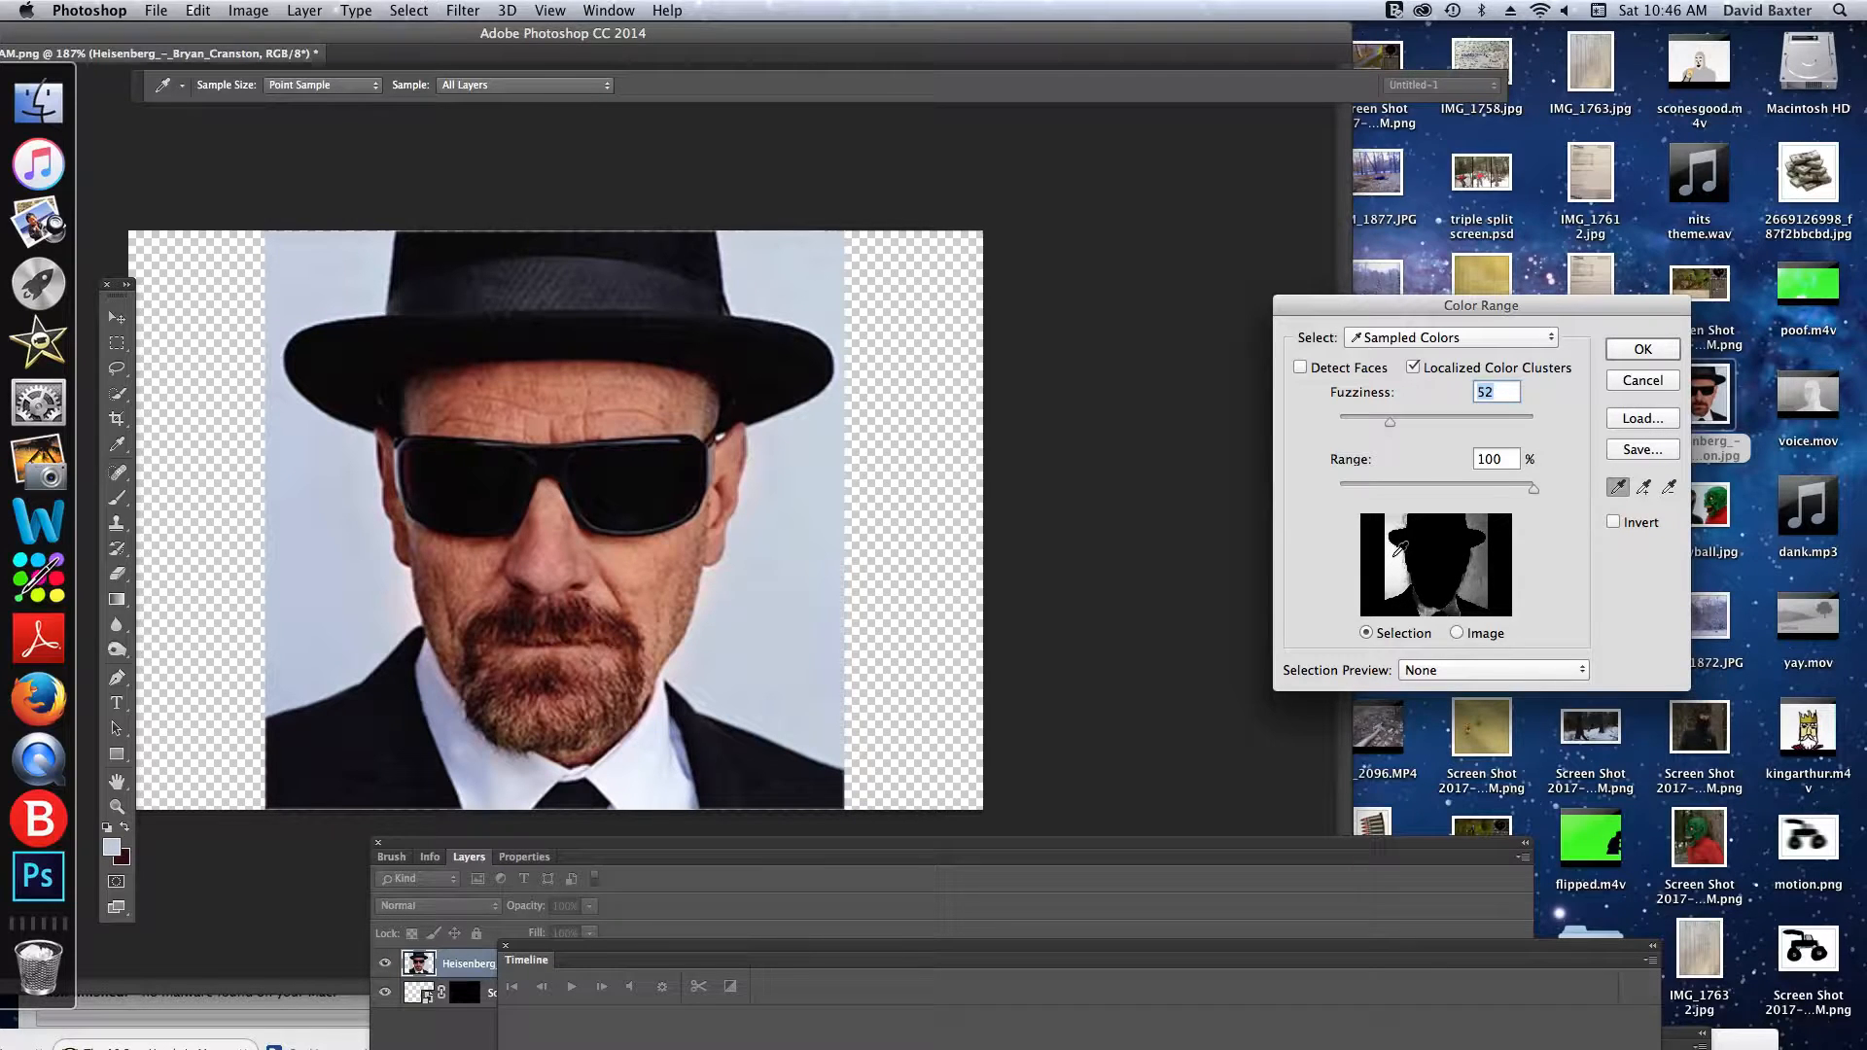
{"action": "left_click", "coordinate": [1480, 564]}
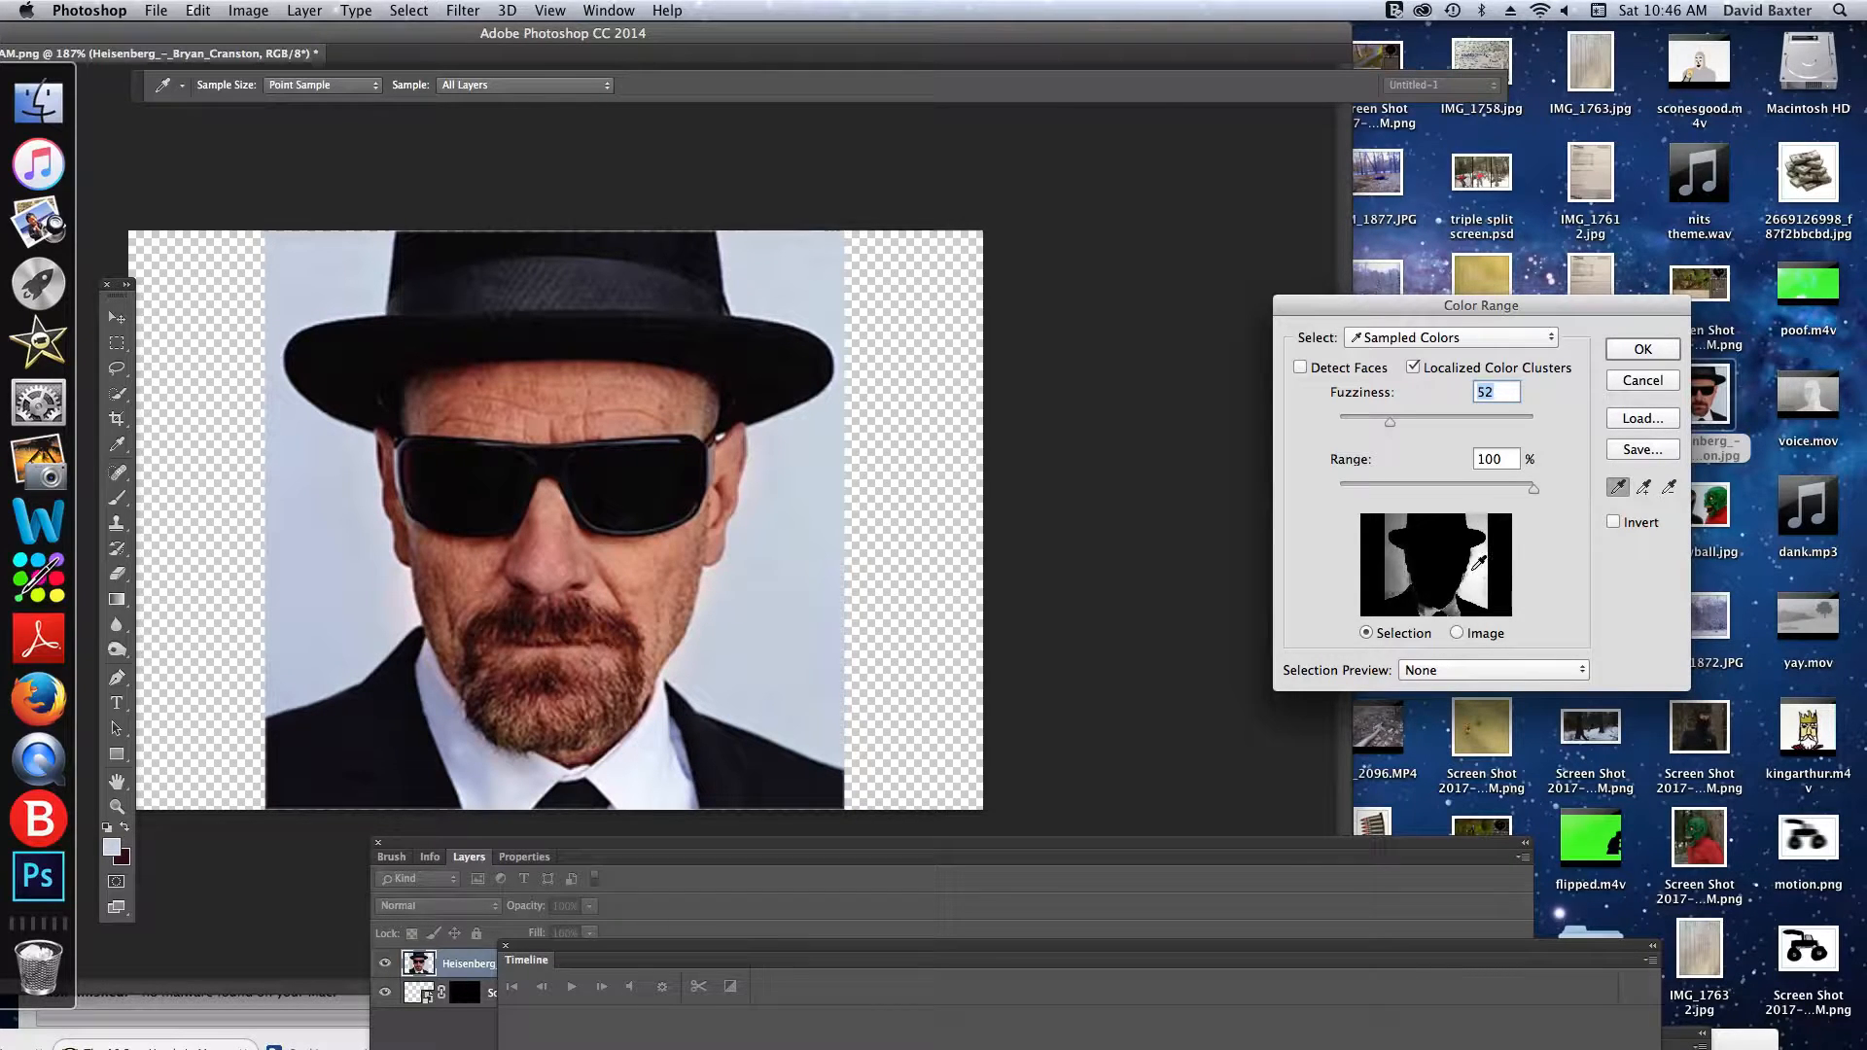
{"action": "left_click", "coordinate": [1404, 555]}
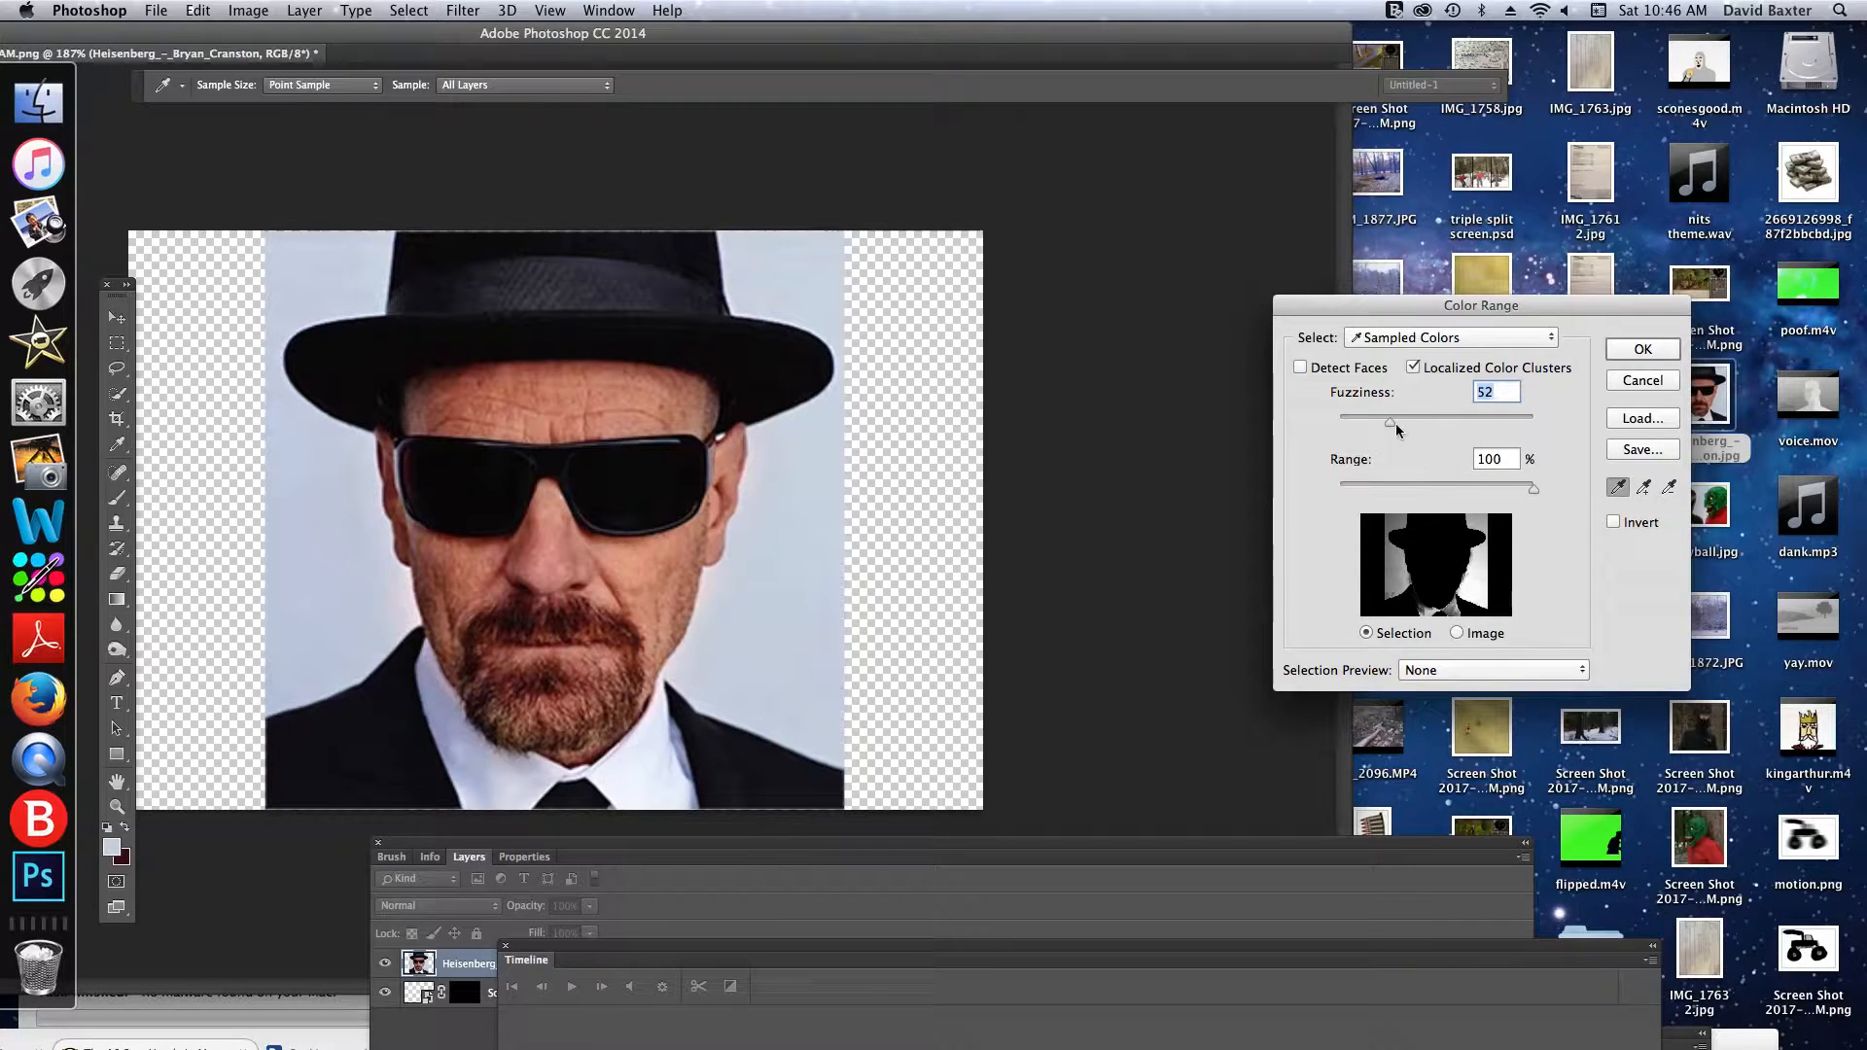
- Apply the Color Range selection with Fuzziness 90 and Range 100%, and clear the selected background from the layer
{"action": "left_click_drag", "start_coordinate": [1391, 424], "coordinate": [1429, 430]}
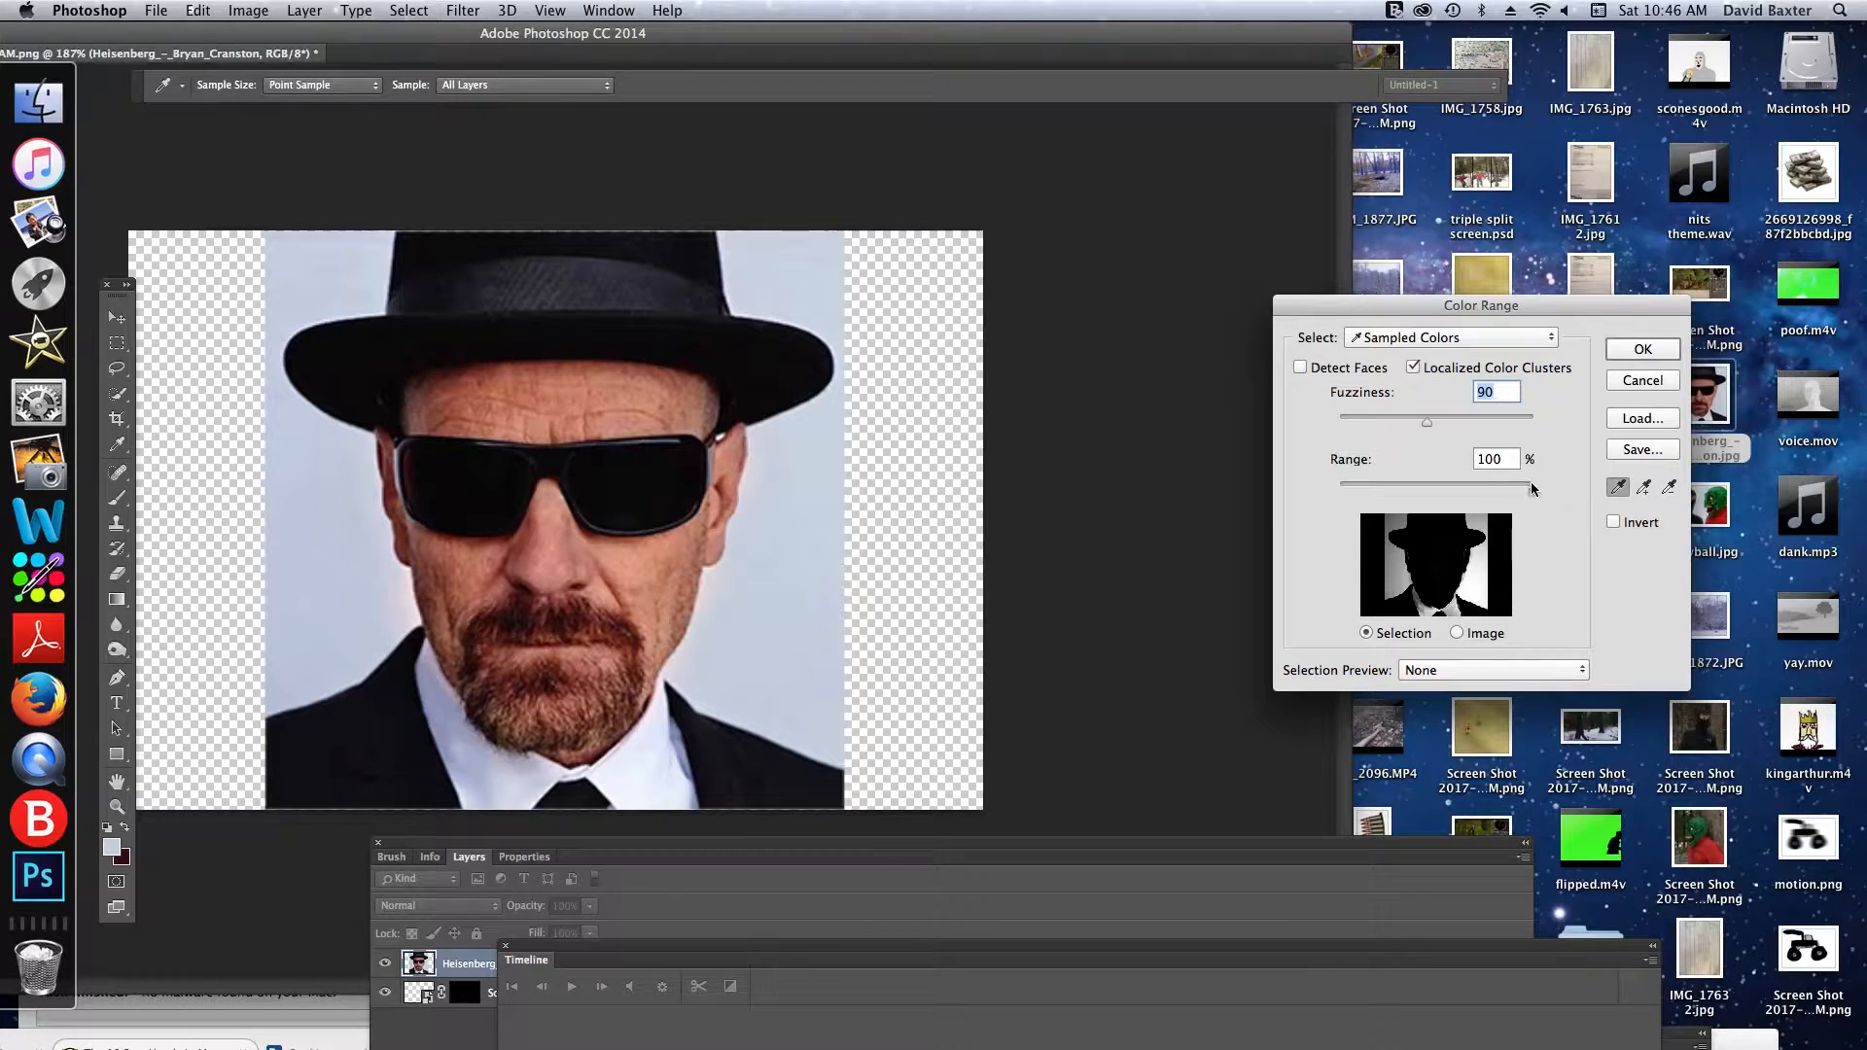
{"action": "left_click_drag", "start_coordinate": [1530, 496], "coordinate": [1573, 497]}
{"action": "left_click", "coordinate": [1643, 350]}
{"action": "key", "text": "c"}
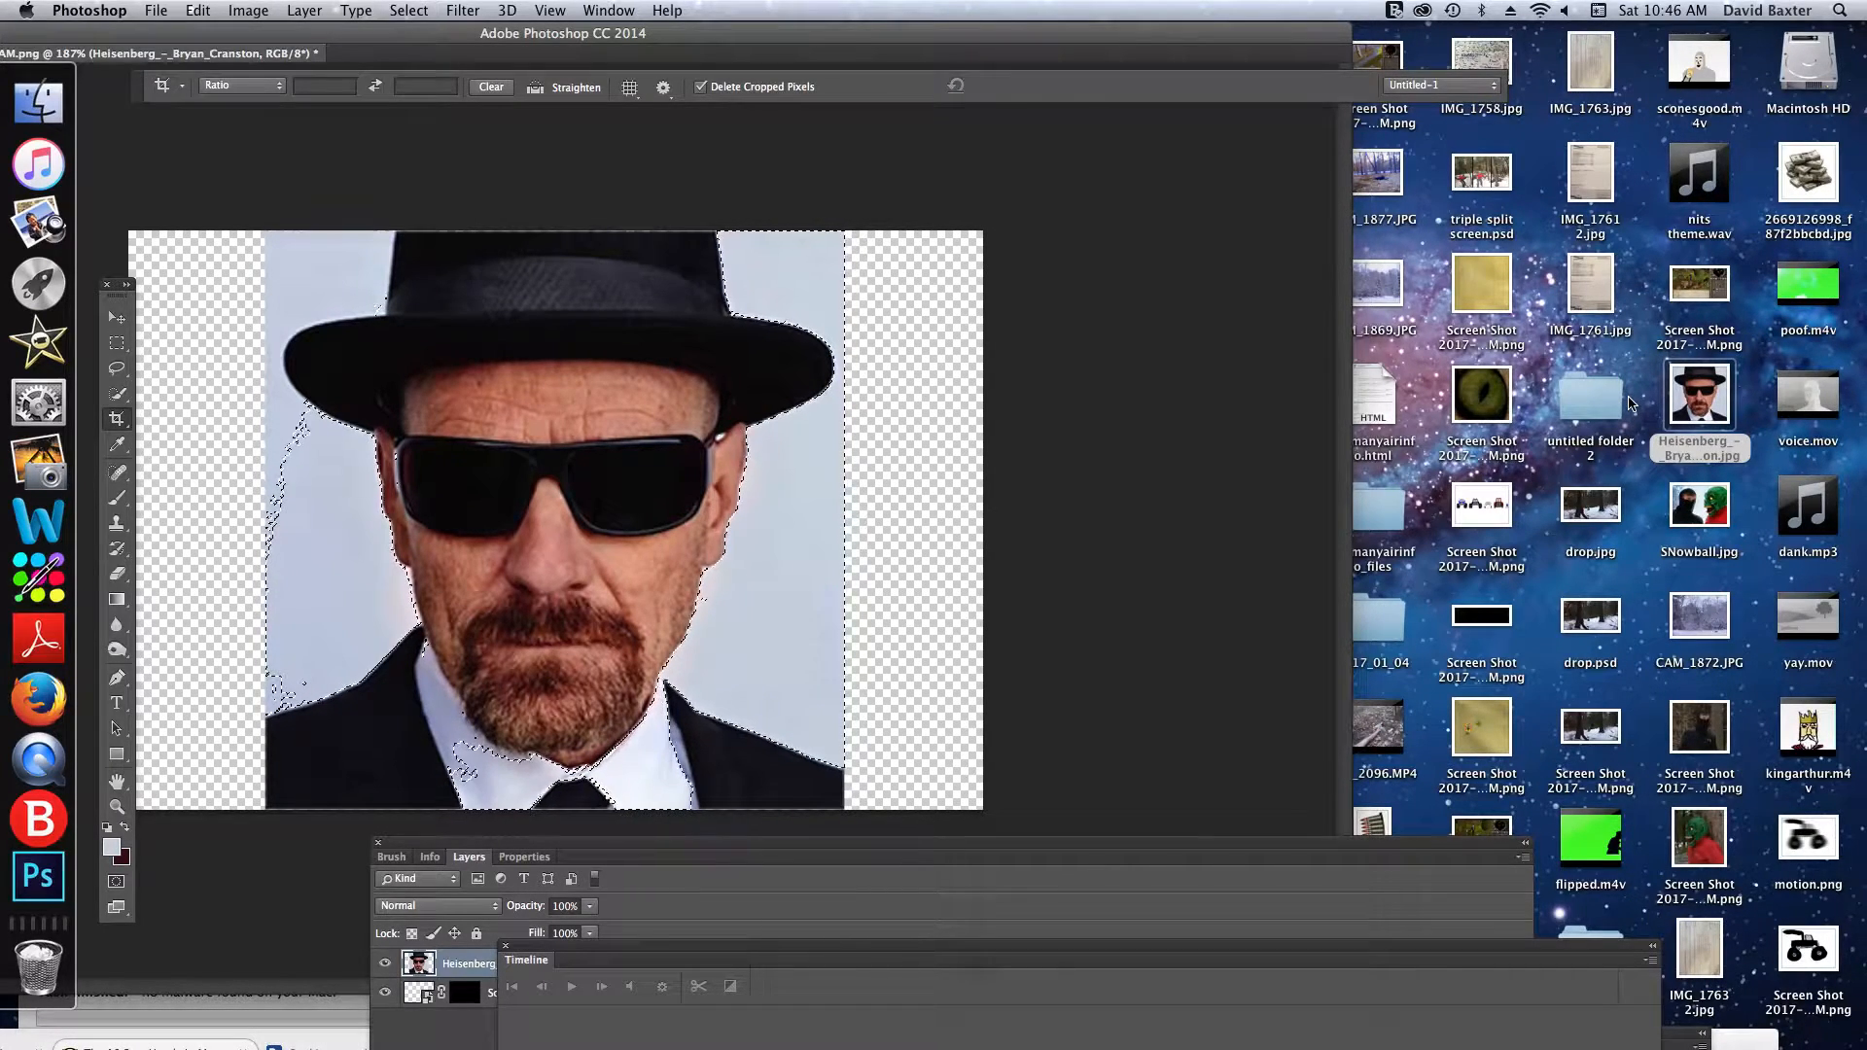
{"action": "key", "text": "Delete"}
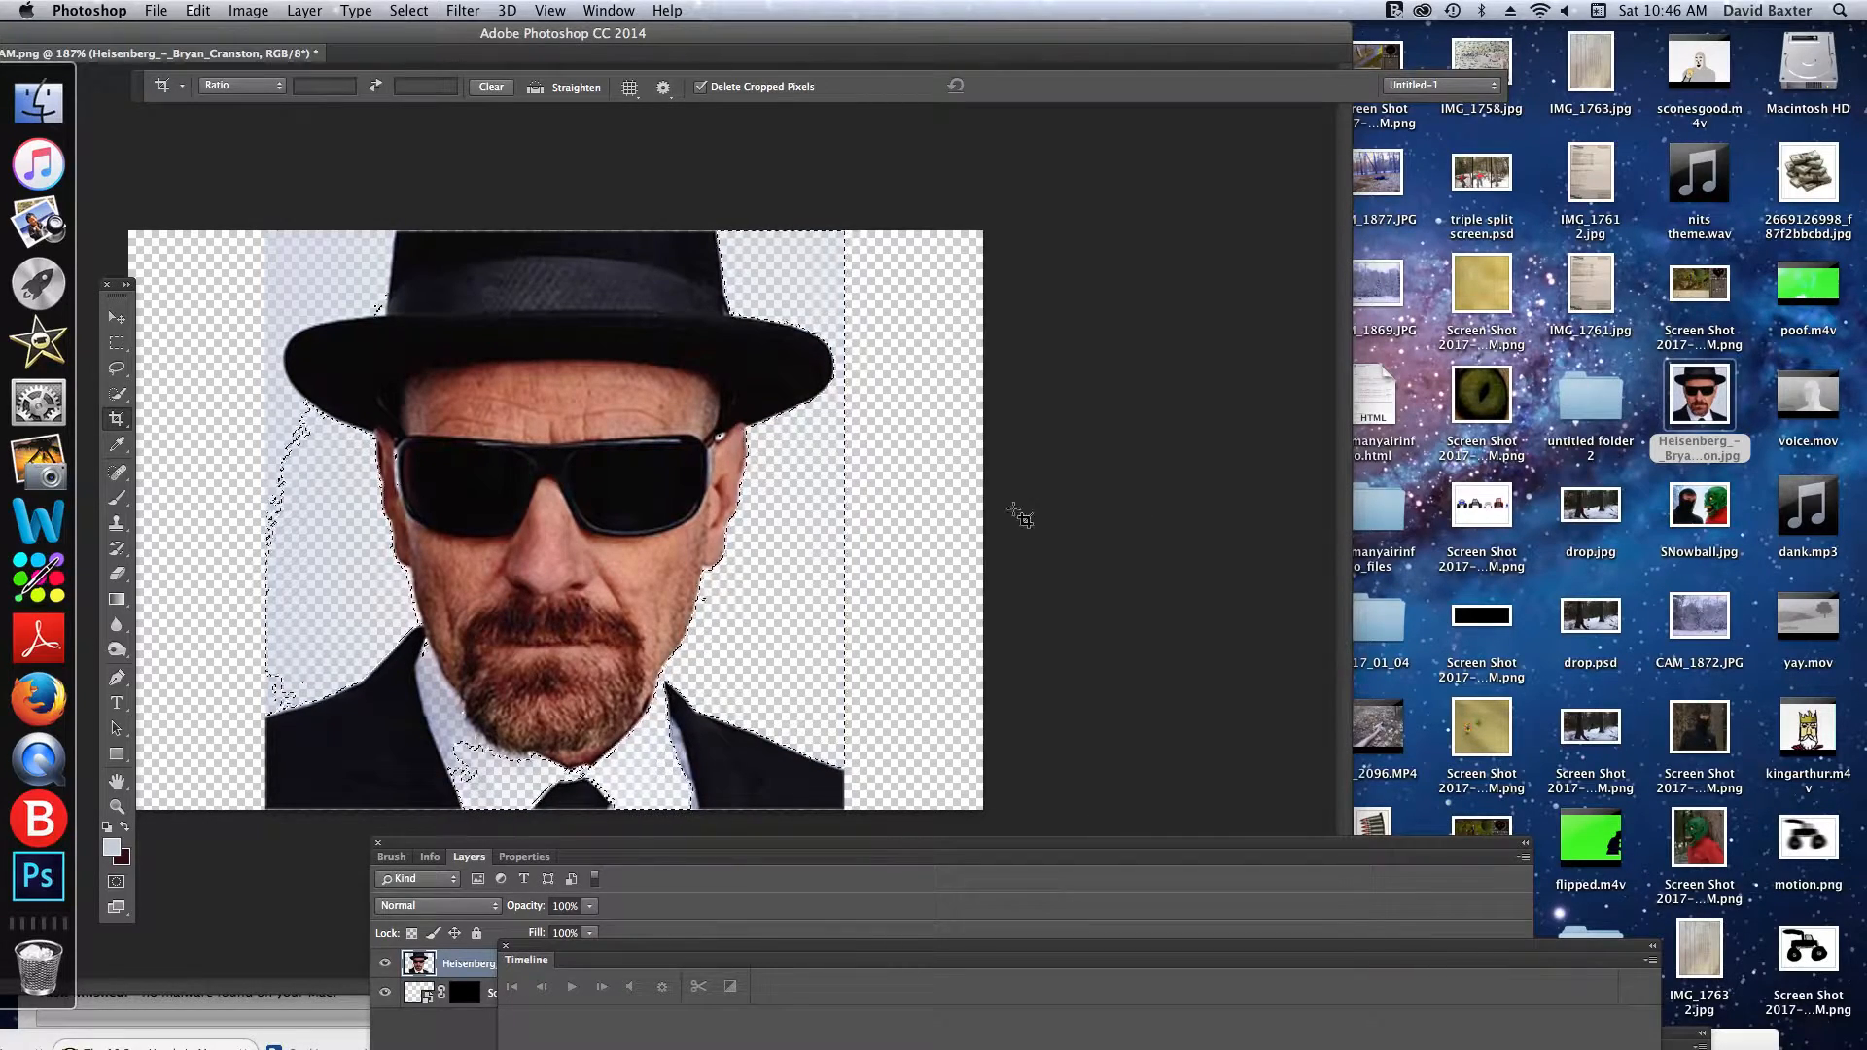
- Crop the canvas to the bounds of the active selection with the Crop tool
{"action": "left_click", "coordinate": [909, 551]}
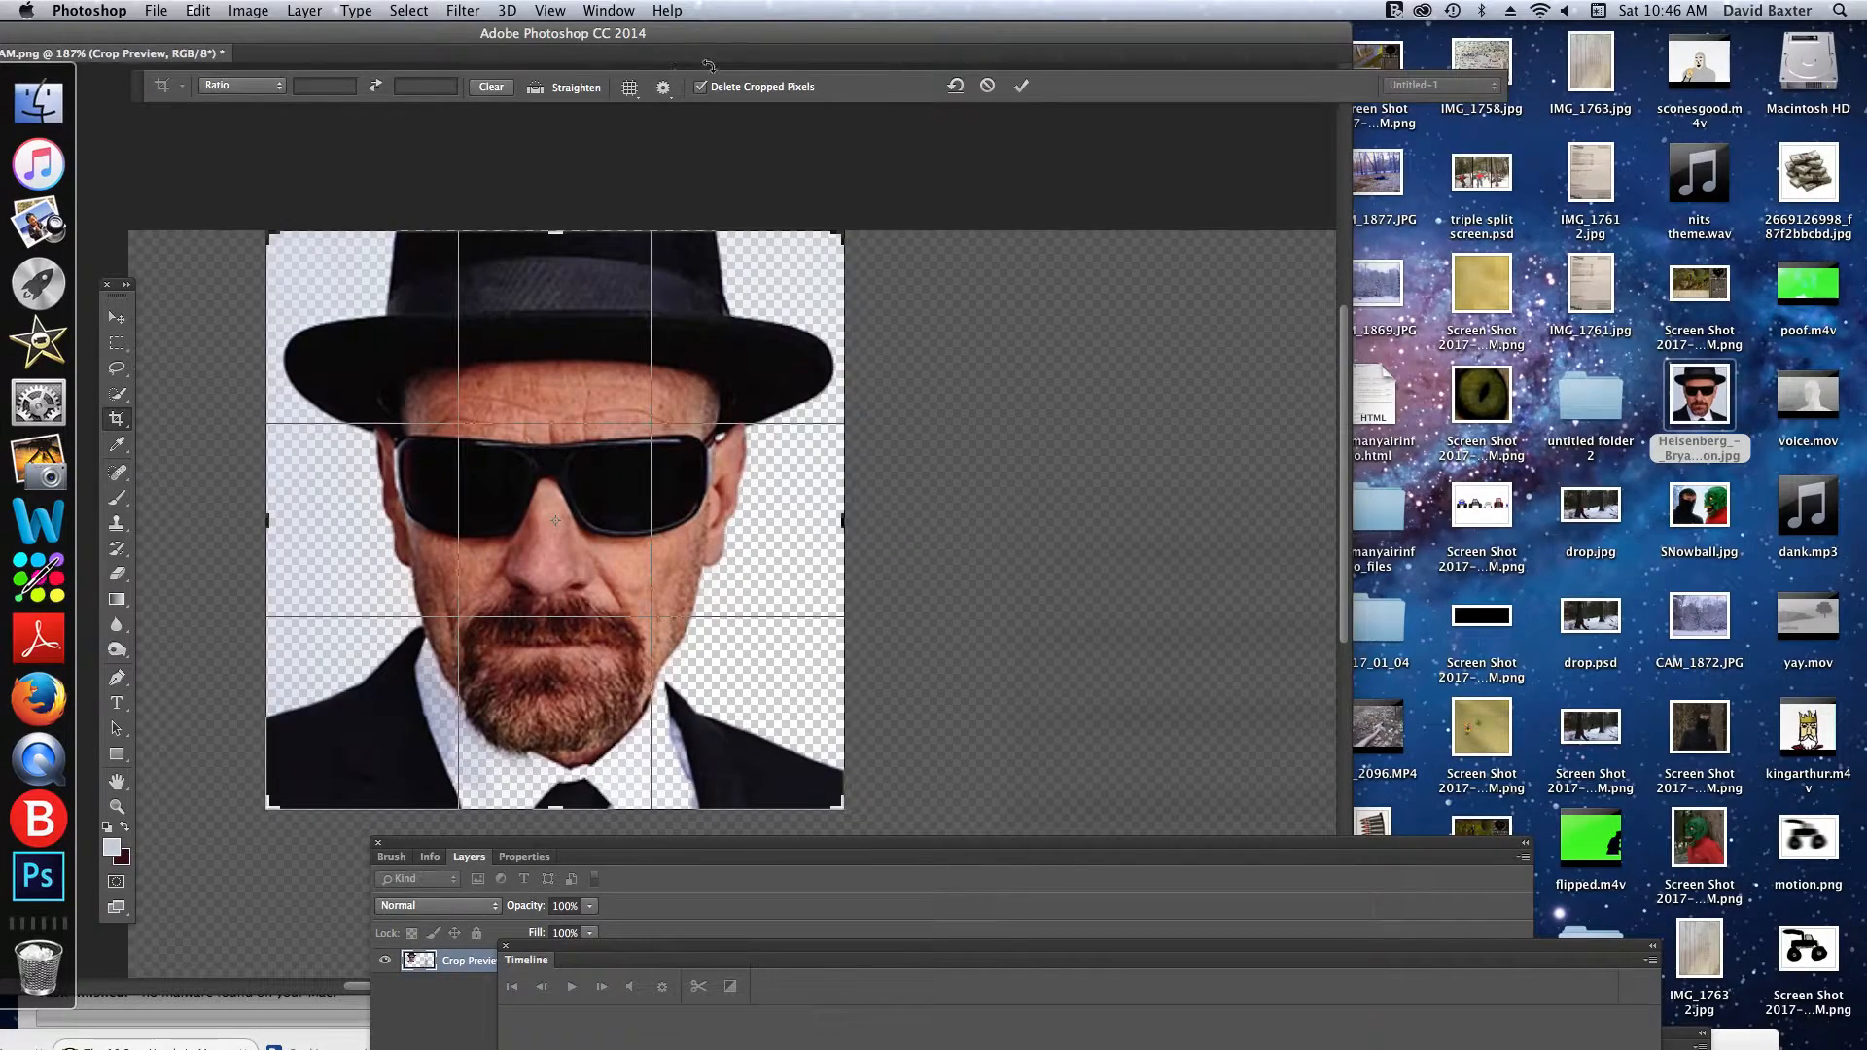
{"action": "left_click", "coordinate": [1021, 86]}
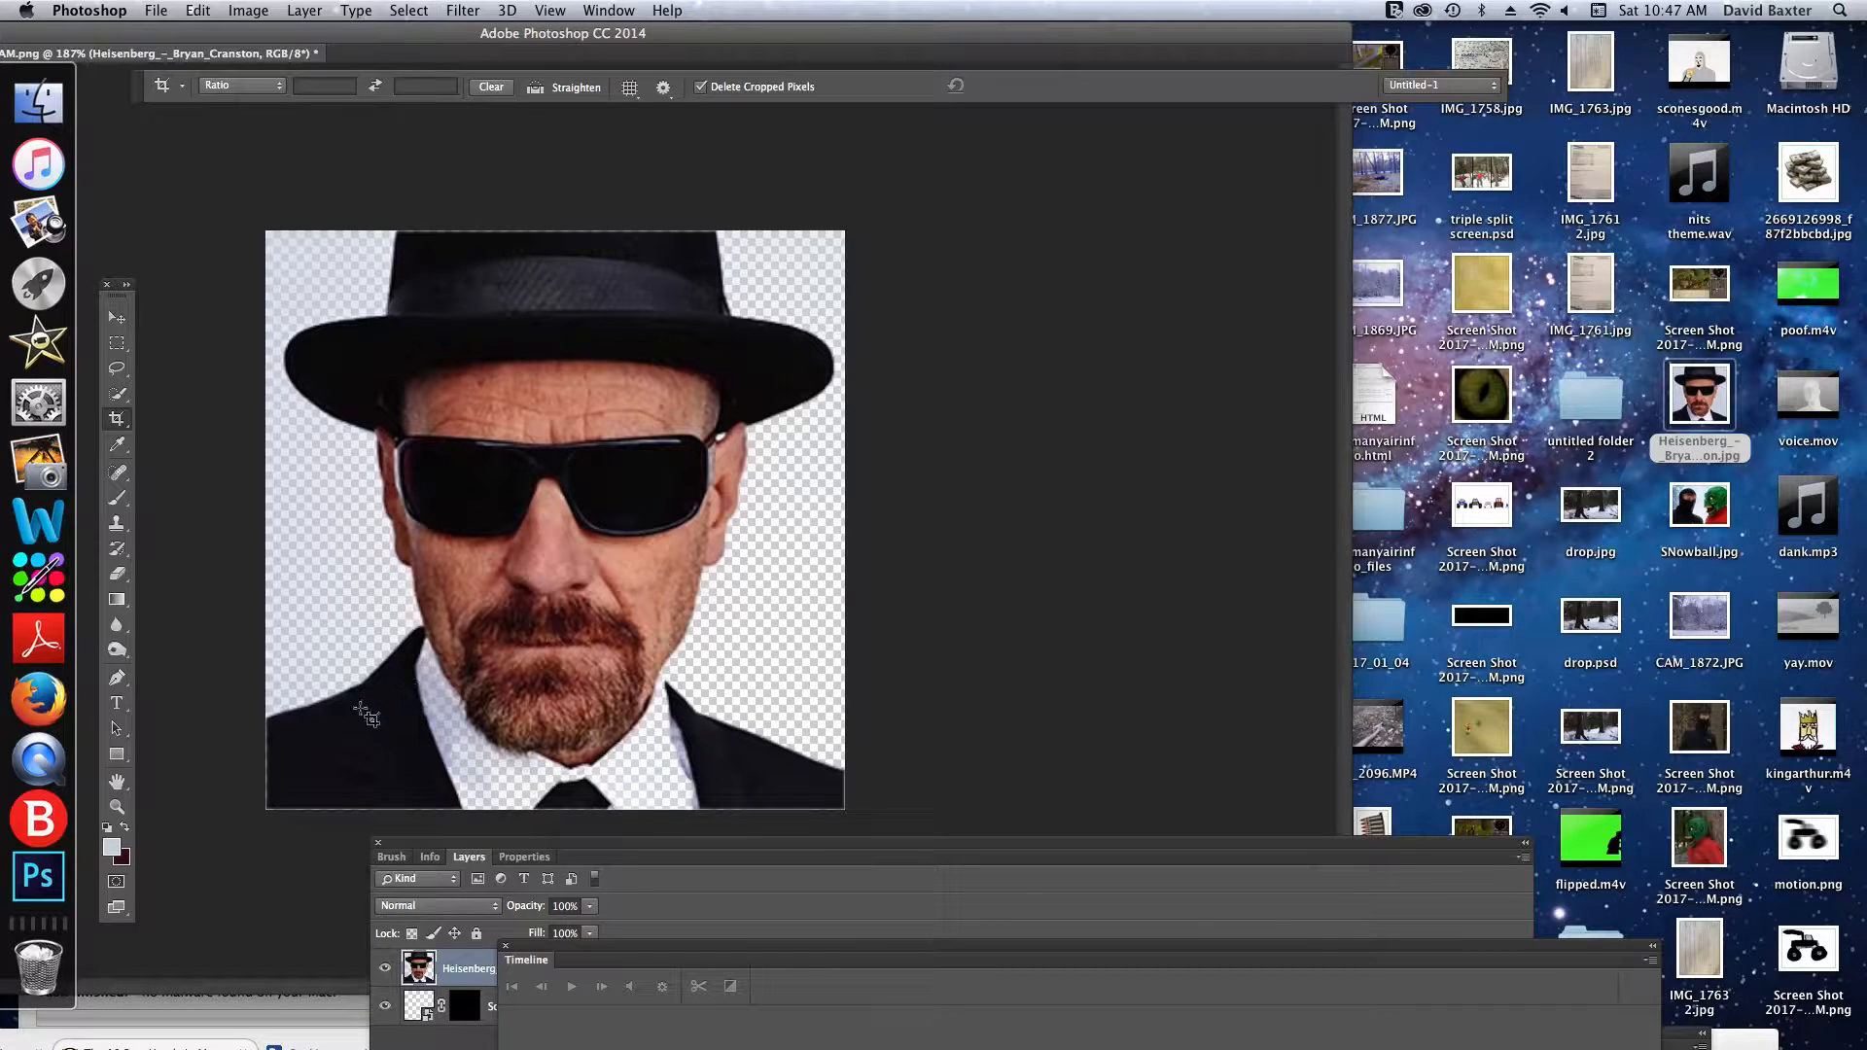
{"action": "left_click", "coordinate": [116, 367]}
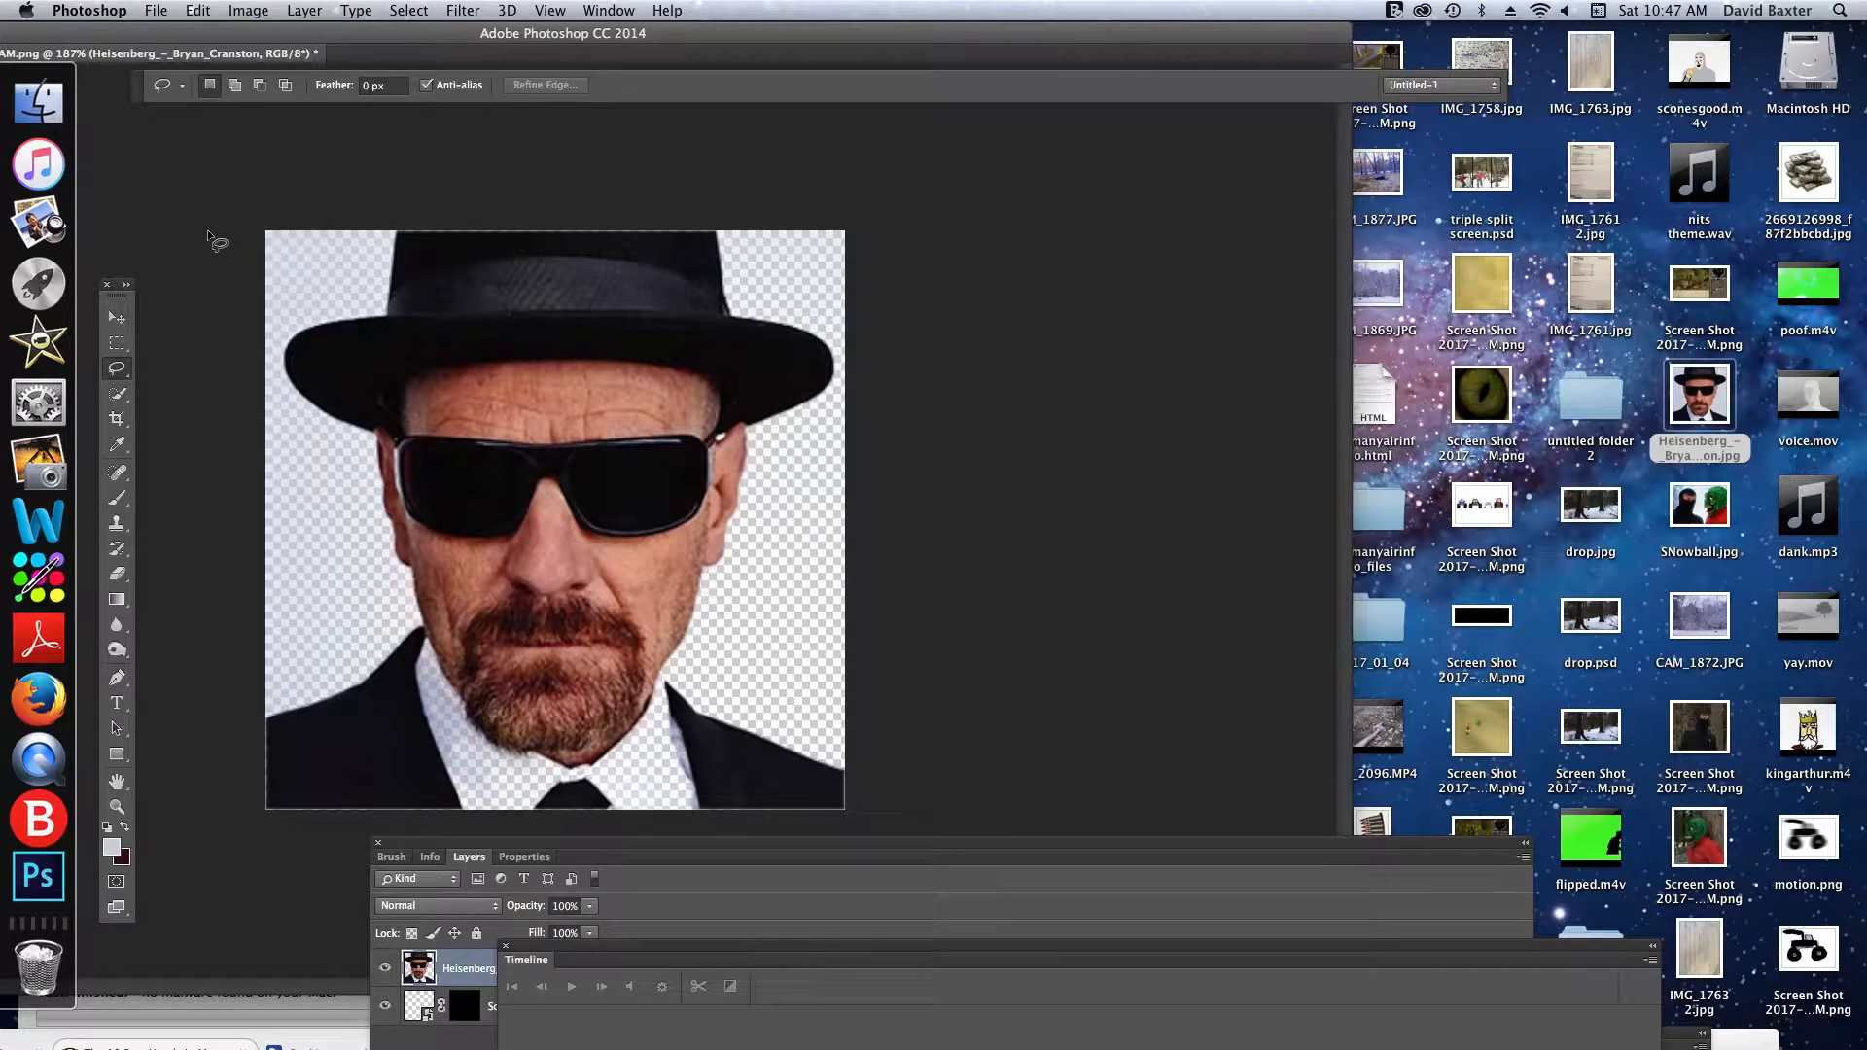
{"action": "mouse_move", "coordinate": [250, 219]}
{"action": "left_mouse_down"}
{"action": "mouse_move", "coordinate": [482, 399]}
{"action": "mouse_move", "coordinate": [280, 281]}
{"action": "left_mouse_up"}
{"action": "left_click", "coordinate": [280, 281]}
- Delete the partly cleared portrait layer and place a fresh copy of the Heisenberg_-_Bryan_Cranston image from the desktop
{"action": "left_click", "coordinate": [123, 317]}
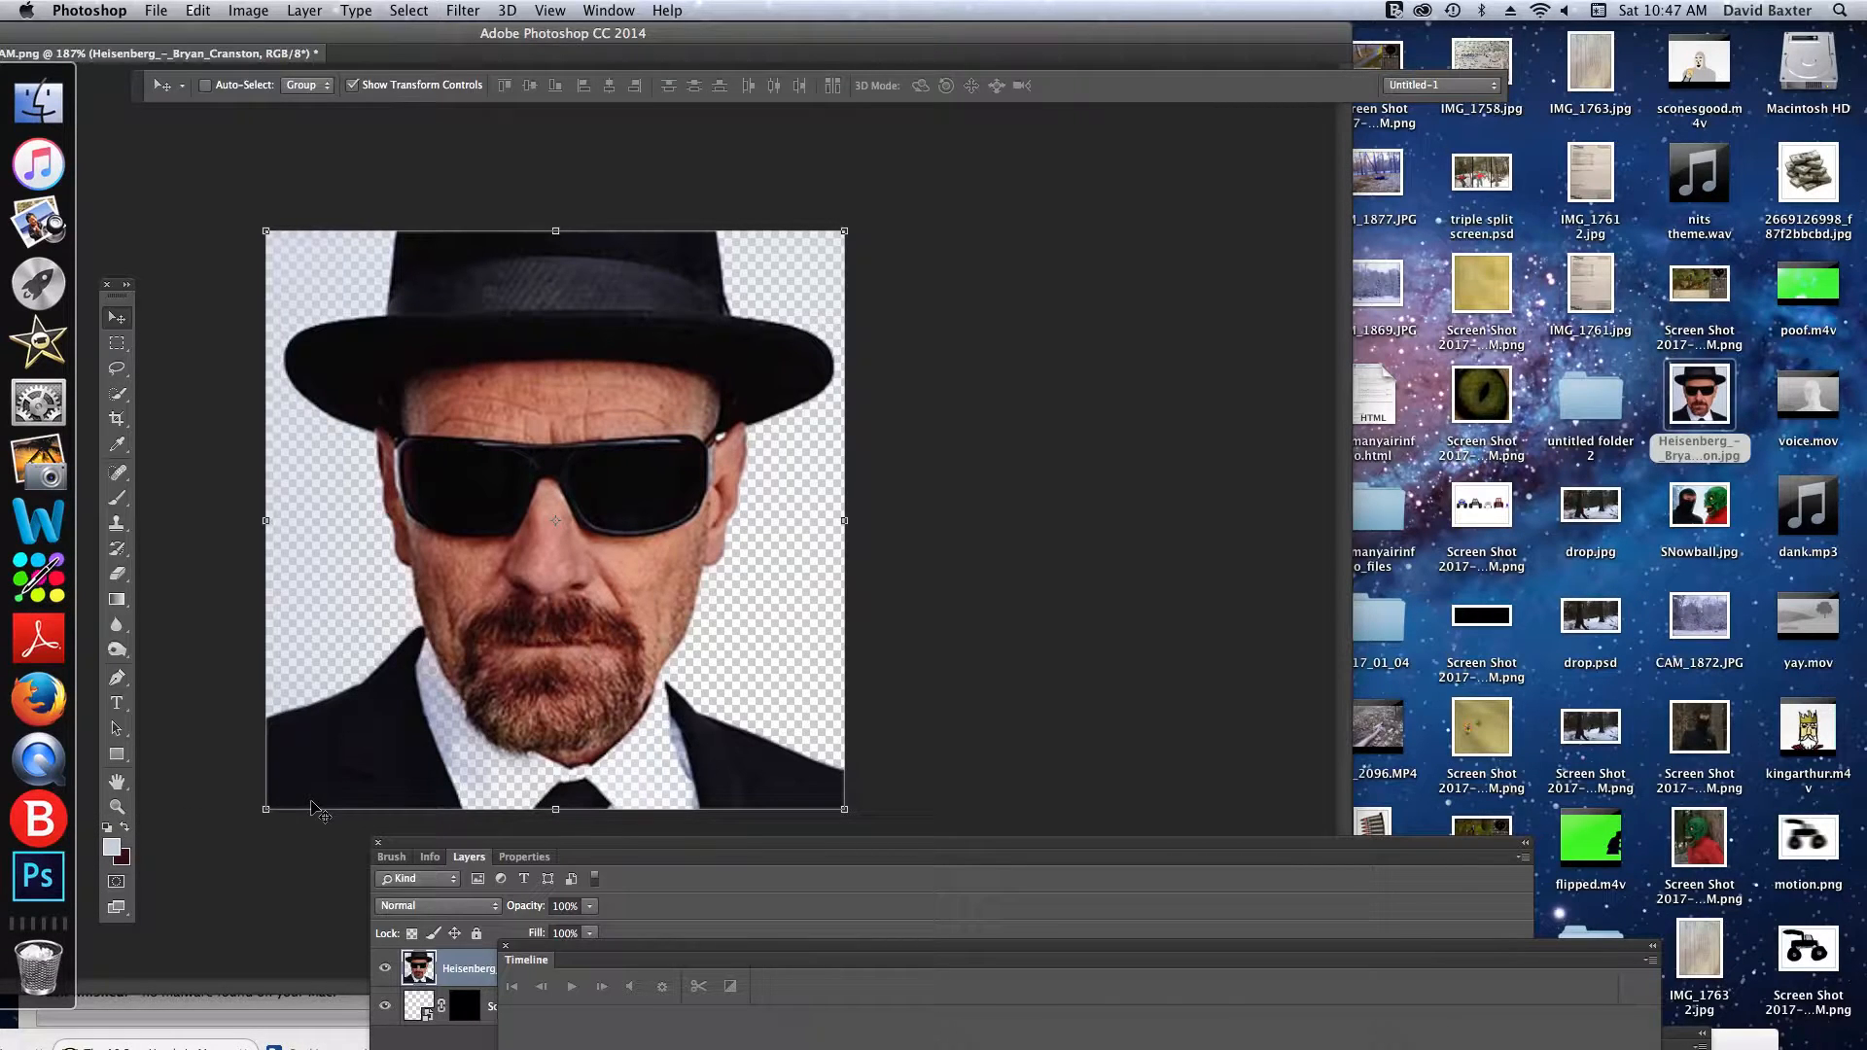
{"action": "key", "text": "Delete"}
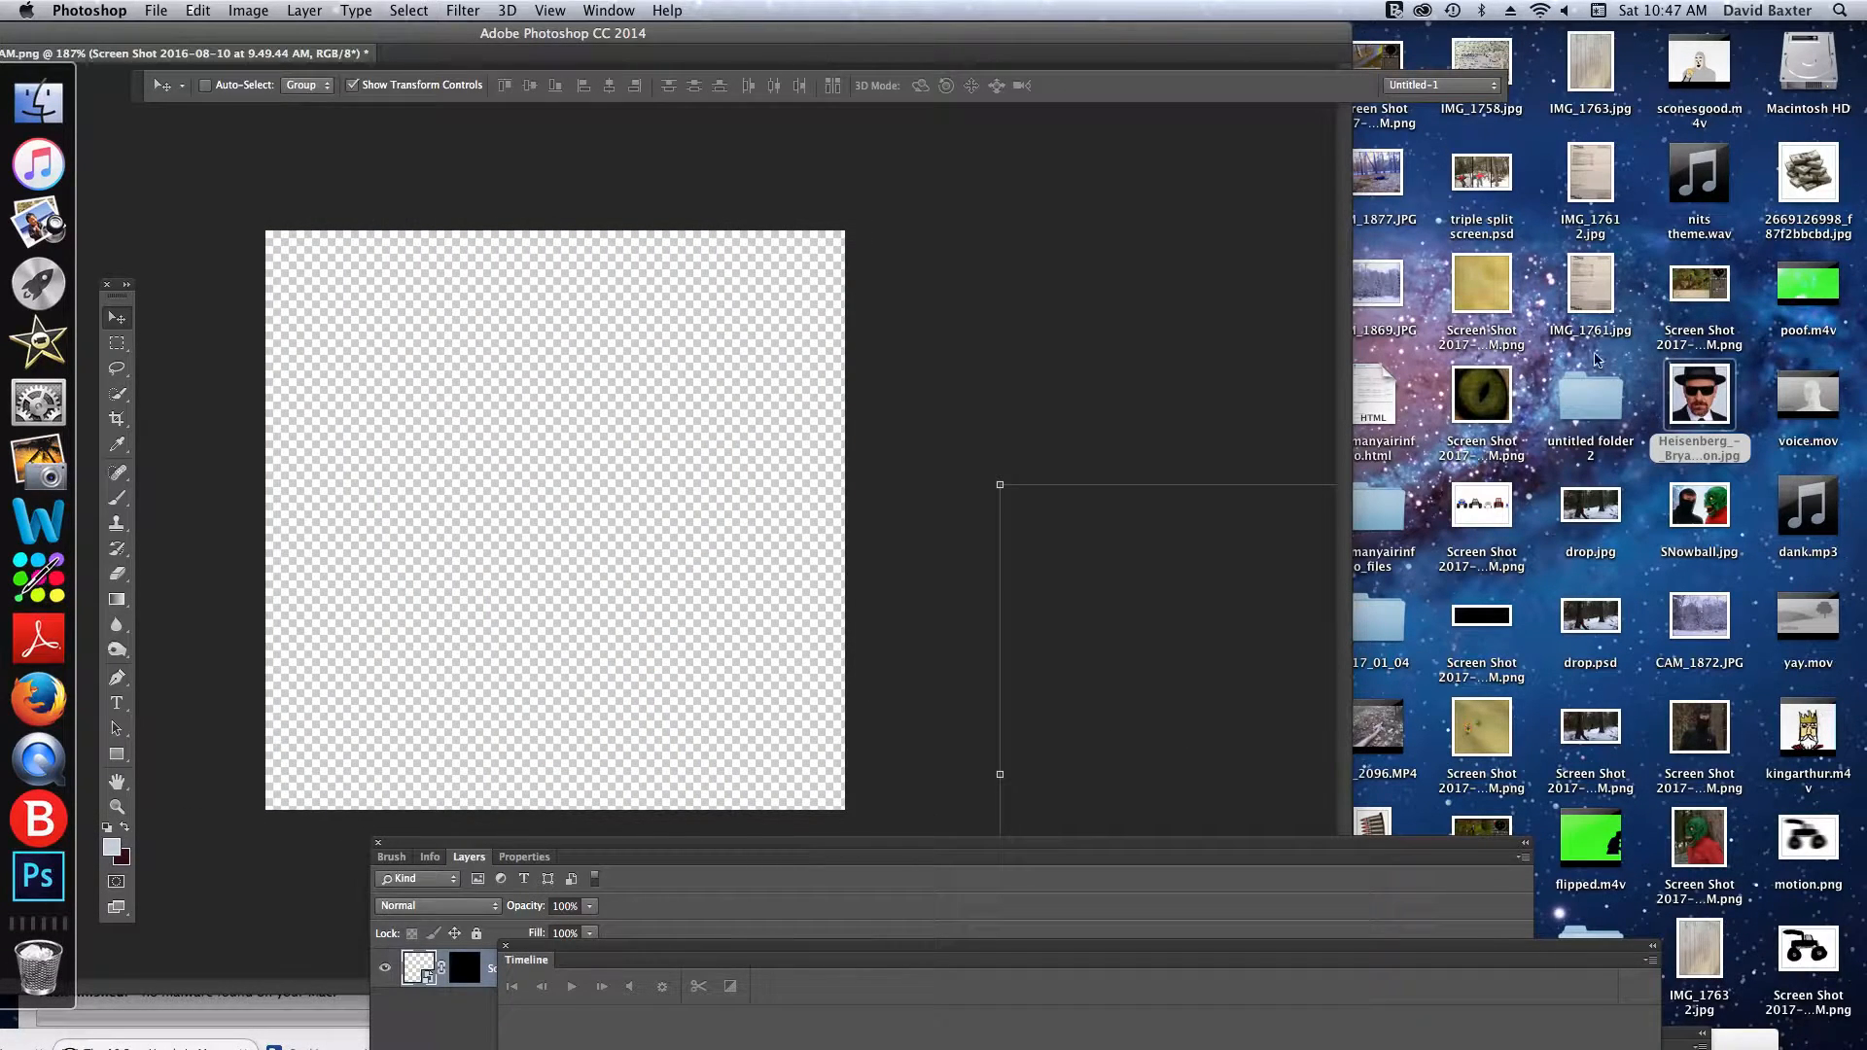
{"action": "left_click_drag", "start_coordinate": [1694, 391], "coordinate": [504, 516]}
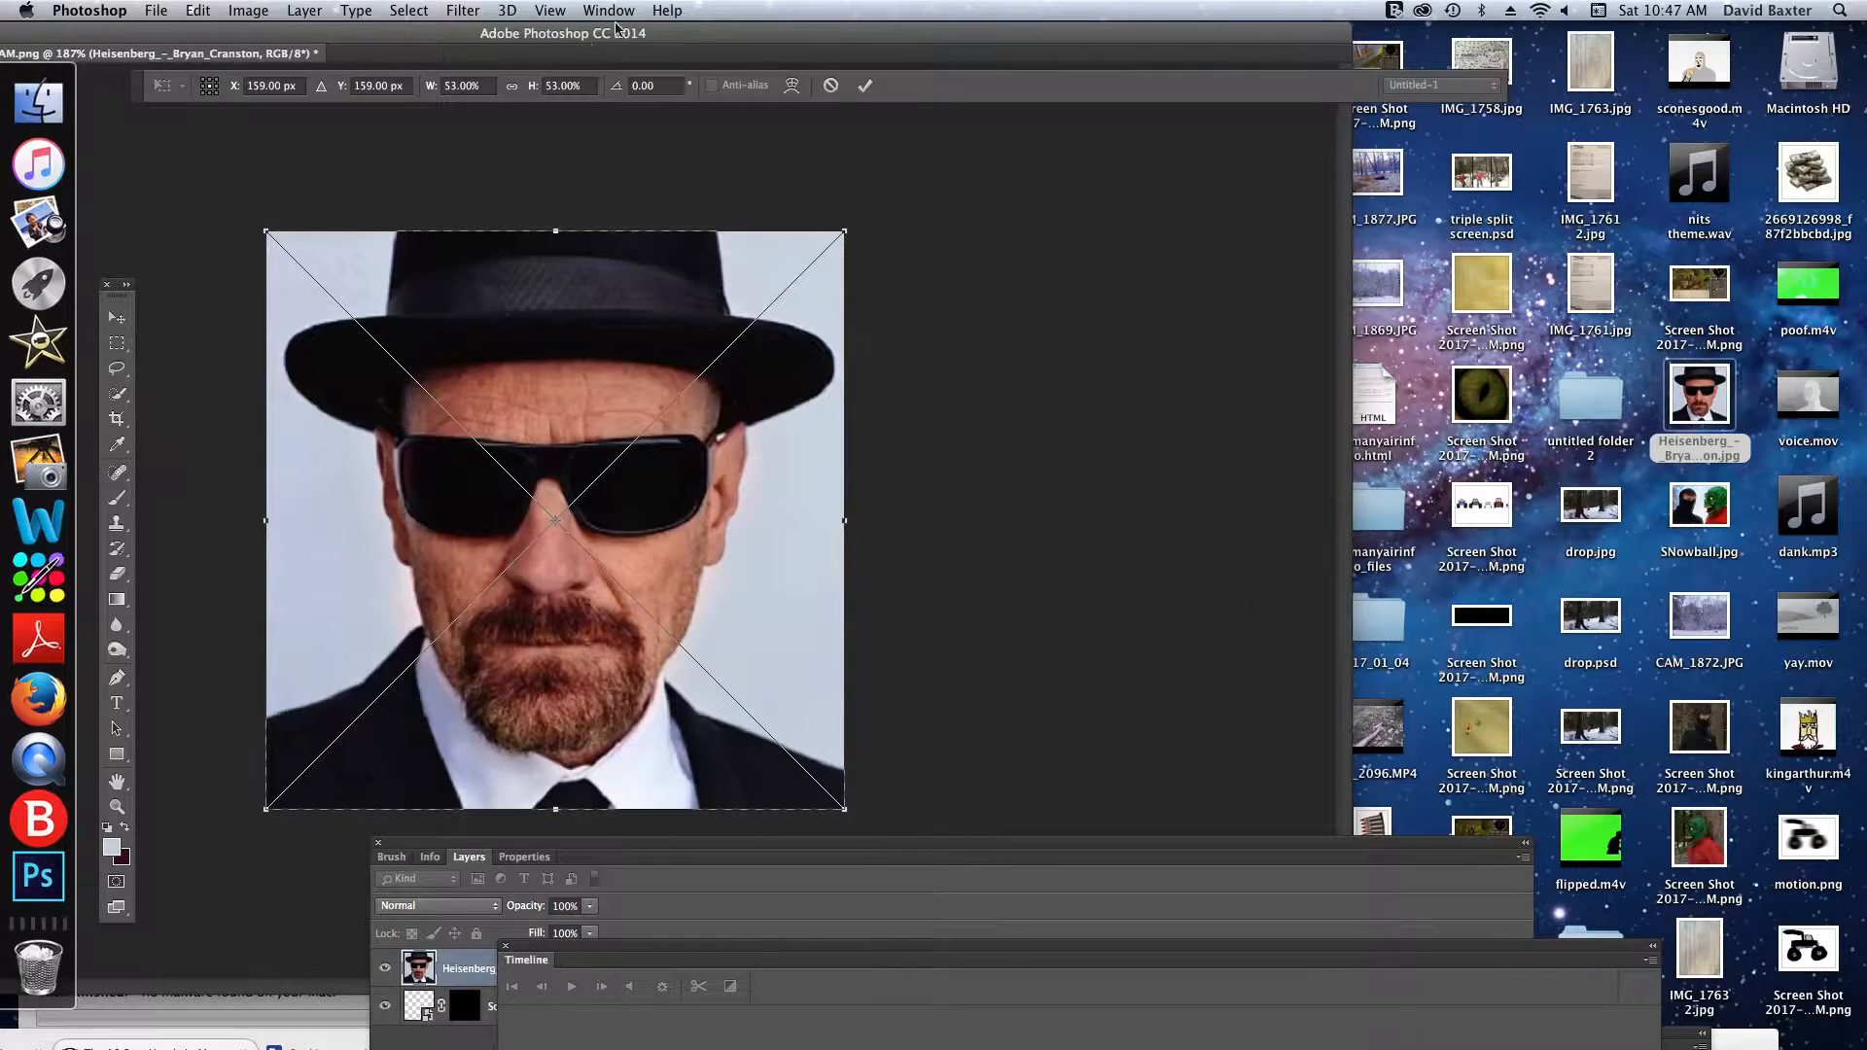
{"action": "left_click", "coordinate": [865, 85]}
- Rasterize the newly placed portrait's smart object in the cropped document
{"action": "left_click", "coordinate": [304, 10]}
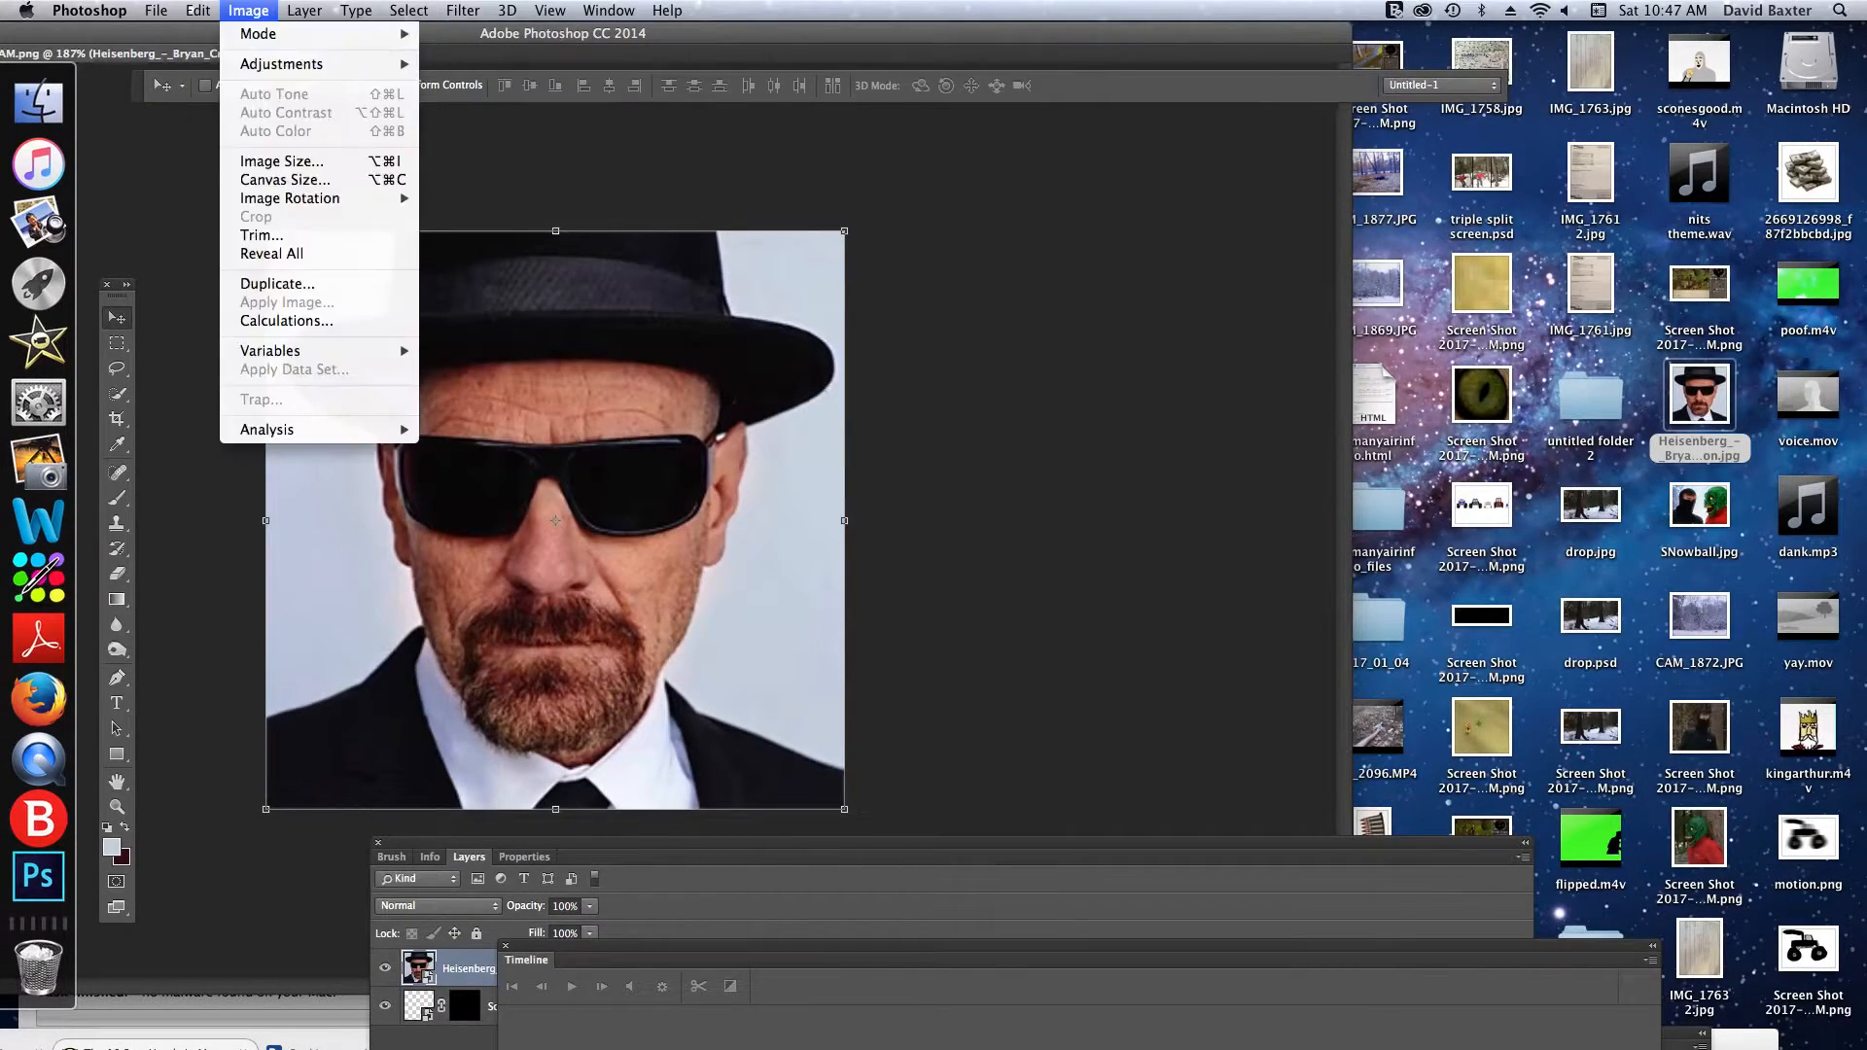
{"action": "mouse_move", "coordinate": [328, 357]}
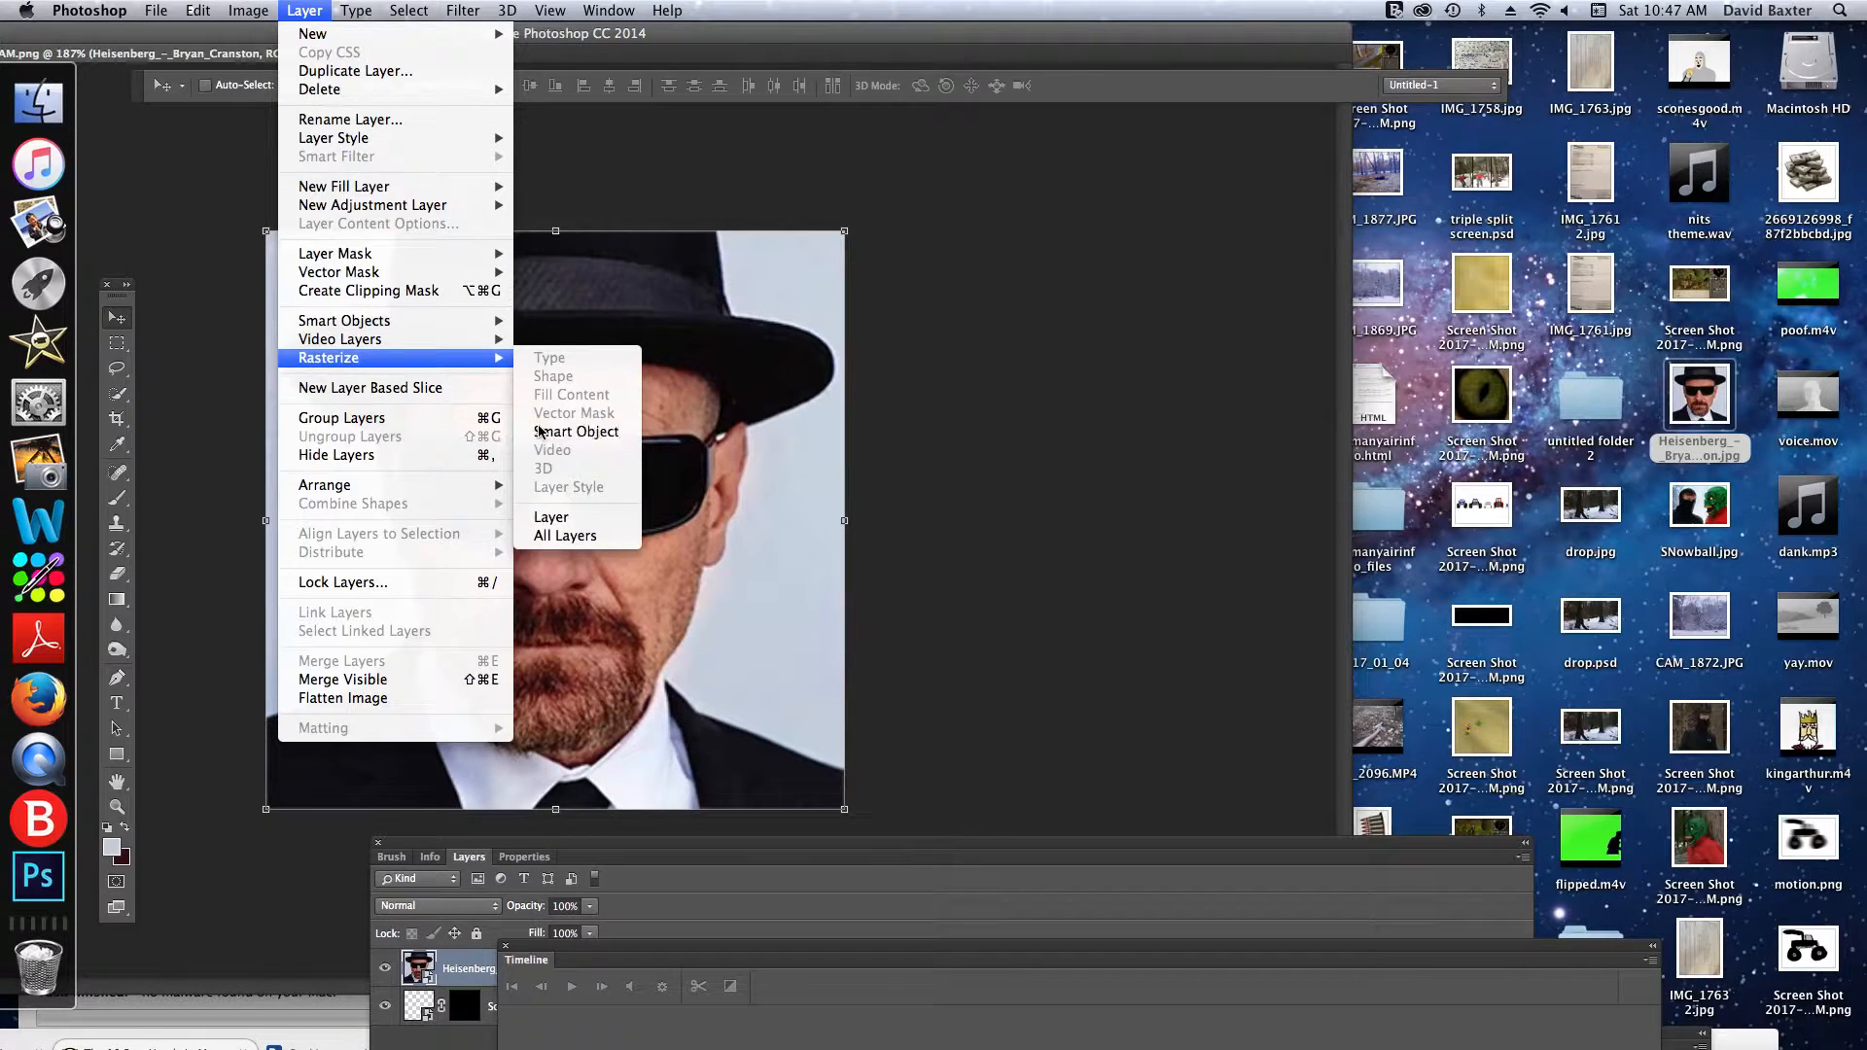
{"action": "left_click", "coordinate": [569, 431]}
- Select the man's face using Color Range set to Skin Tones with Fuzziness 90
{"action": "left_click", "coordinate": [408, 10]}
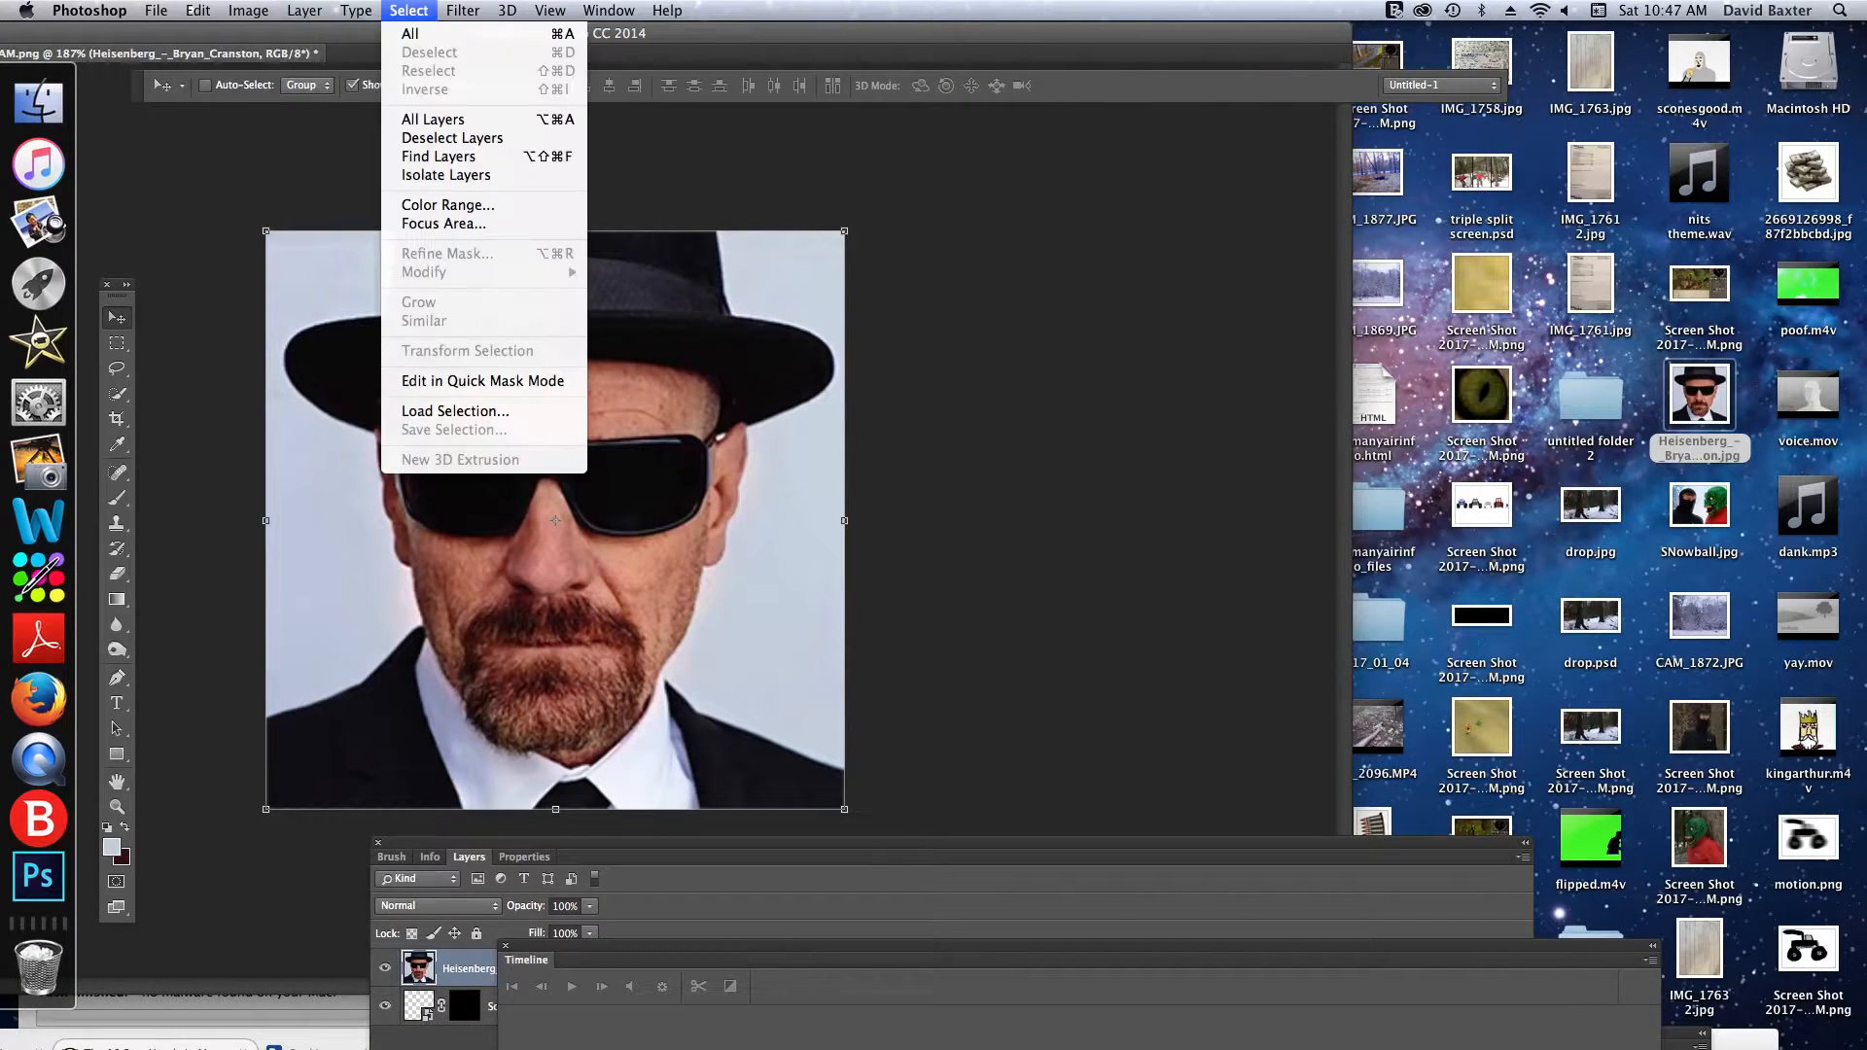
{"action": "left_click", "coordinate": [417, 205]}
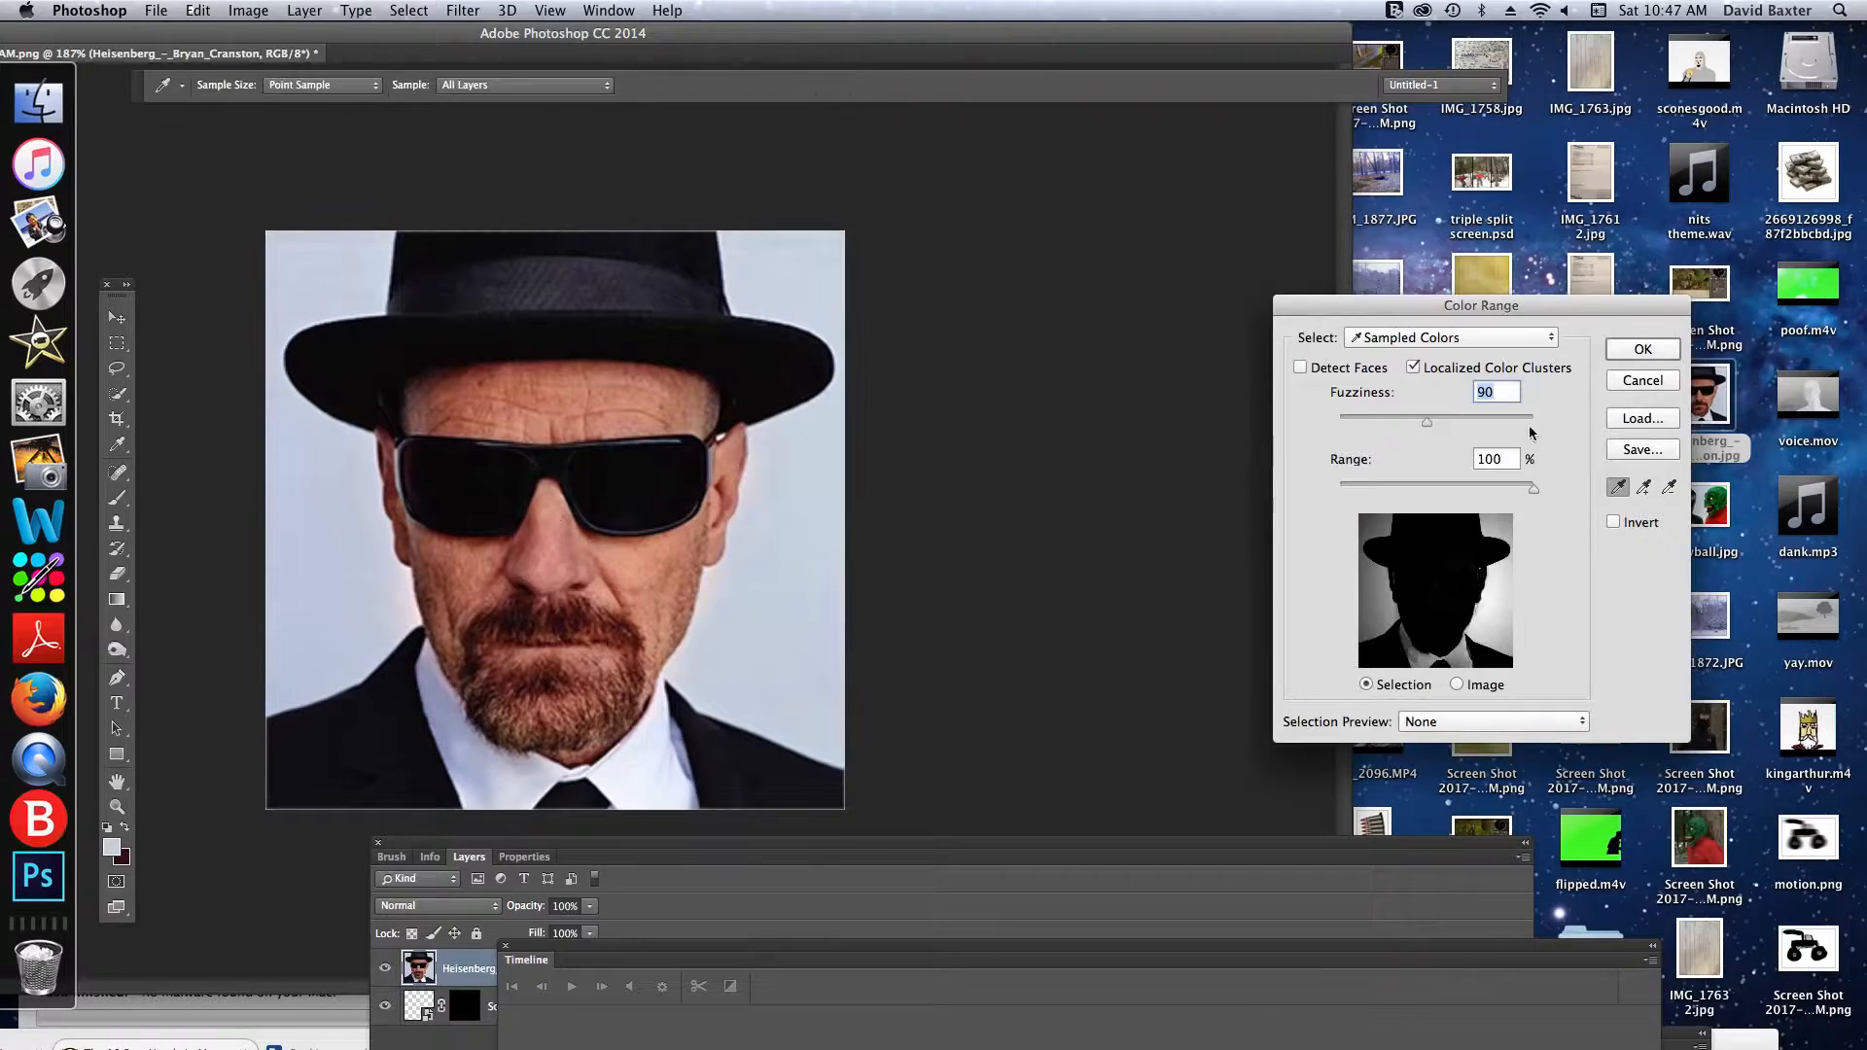
{"action": "left_click", "coordinate": [1463, 338]}
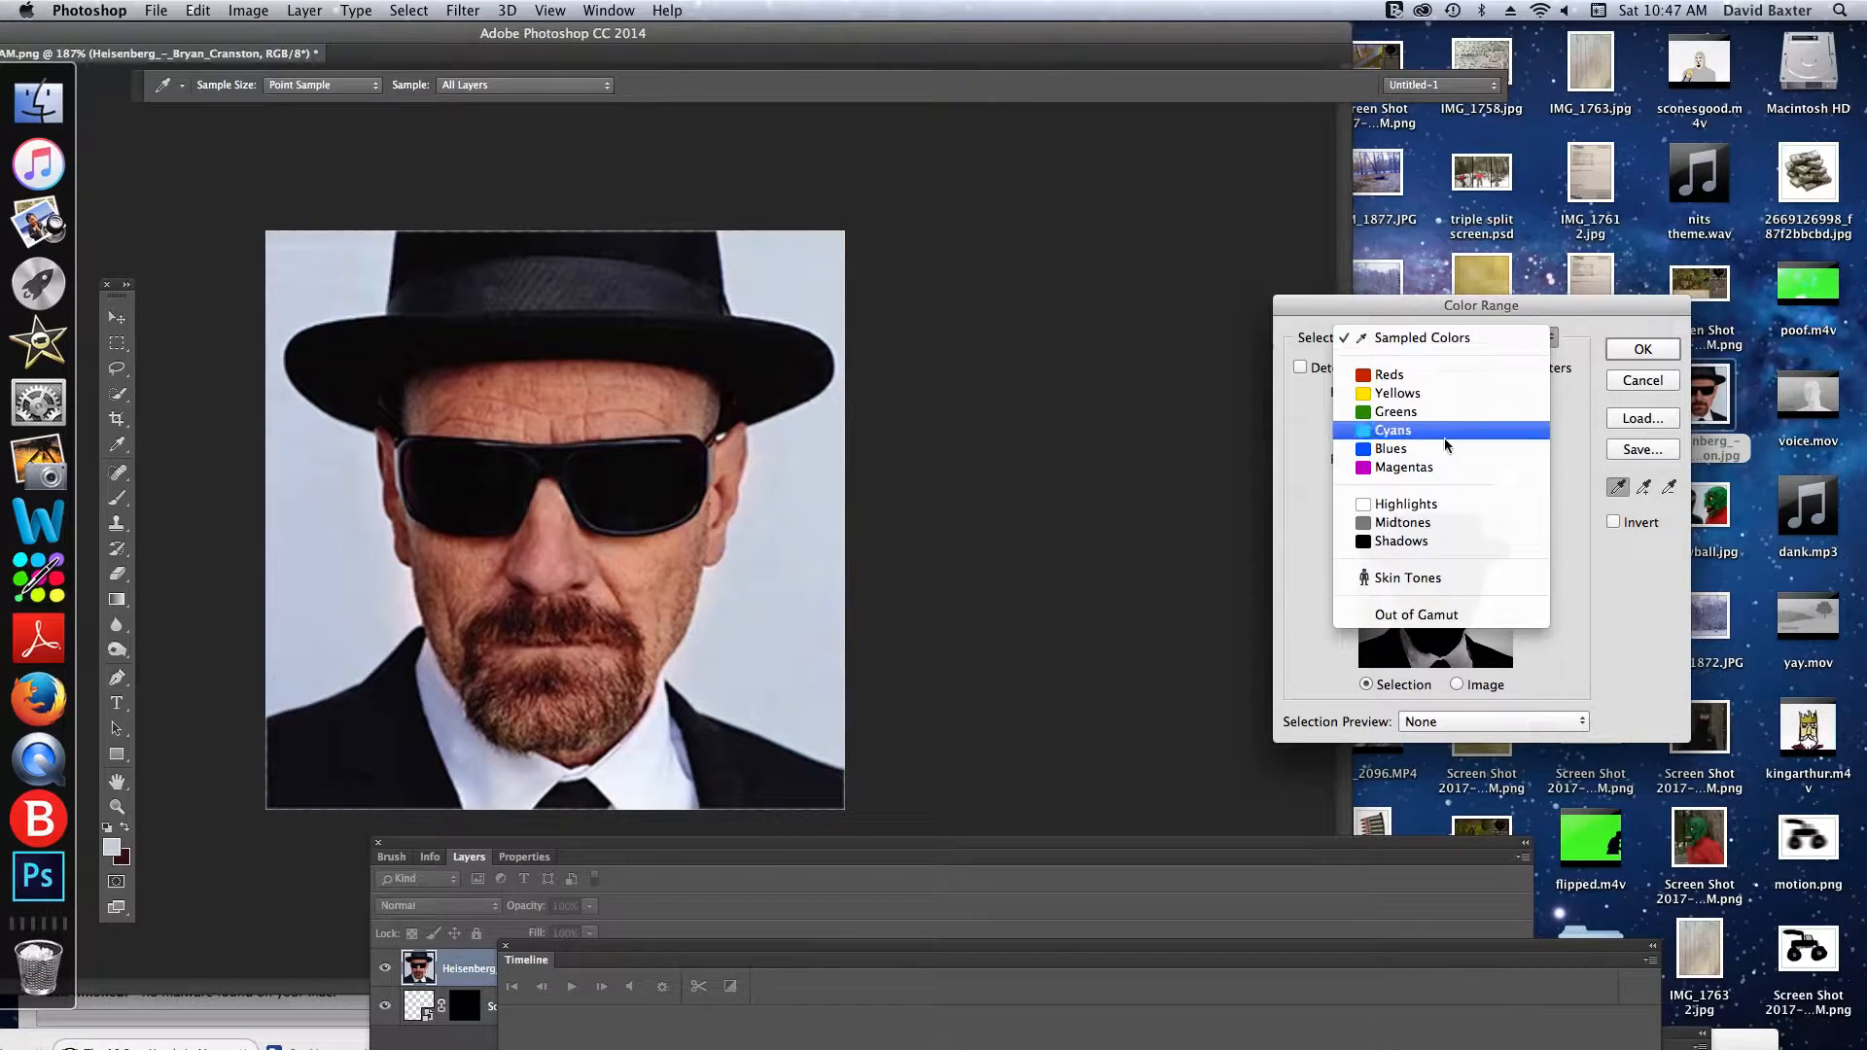
{"action": "left_click", "coordinate": [1389, 578]}
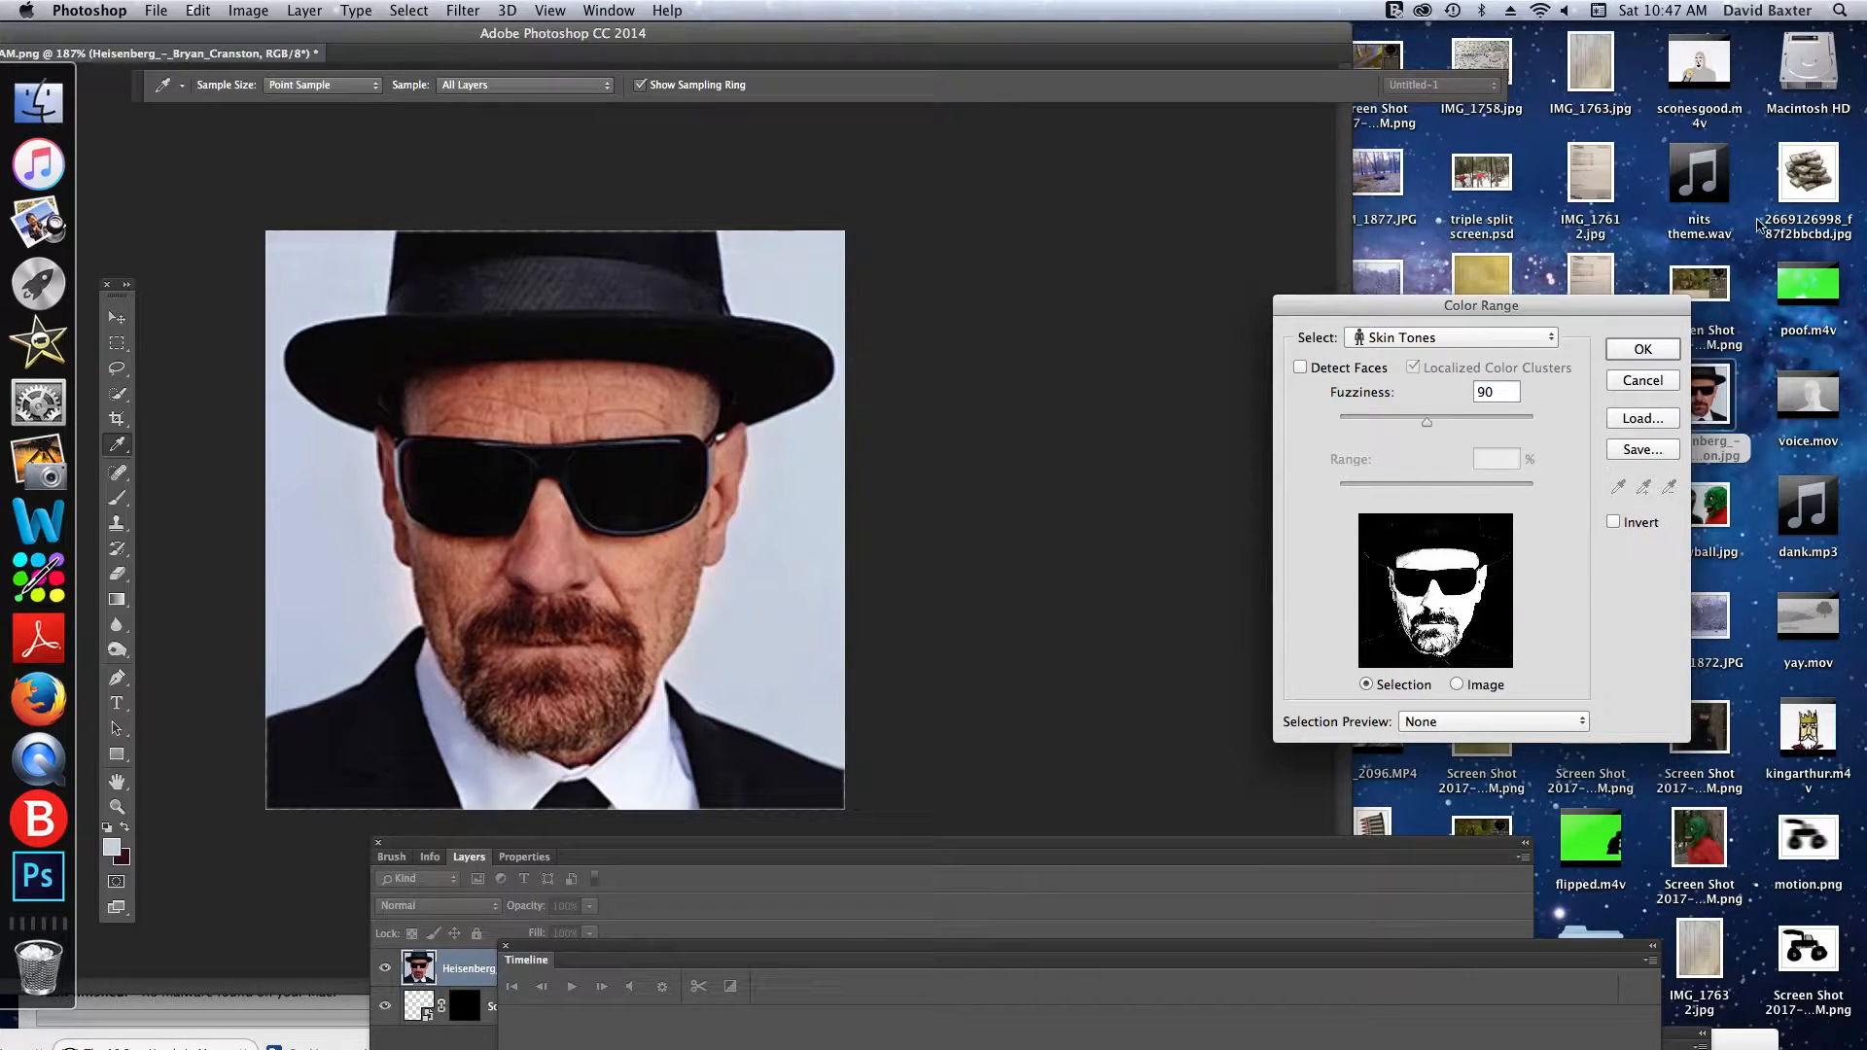
{"action": "left_click", "coordinate": [1643, 349]}
{"action": "key", "text": "v"}
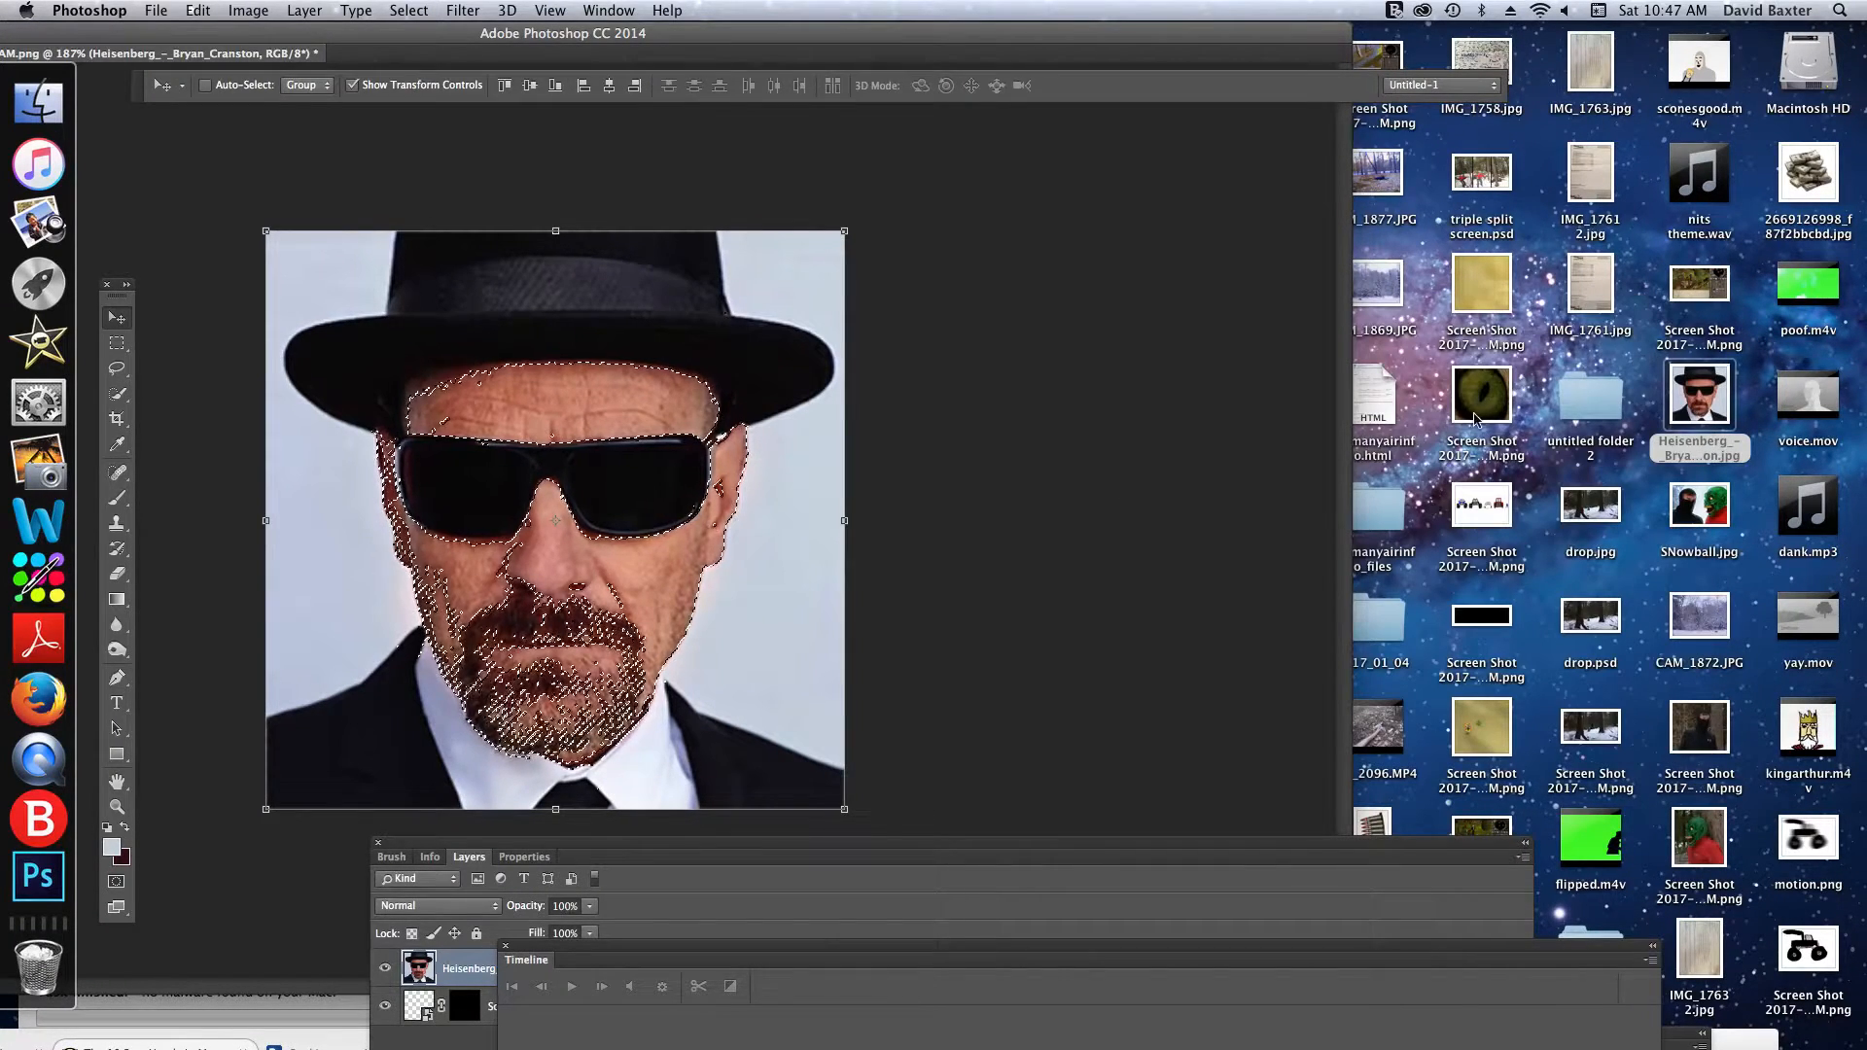
- Clear the selected skin areas from the portrait layer and deselect
{"action": "key", "text": "Delete"}
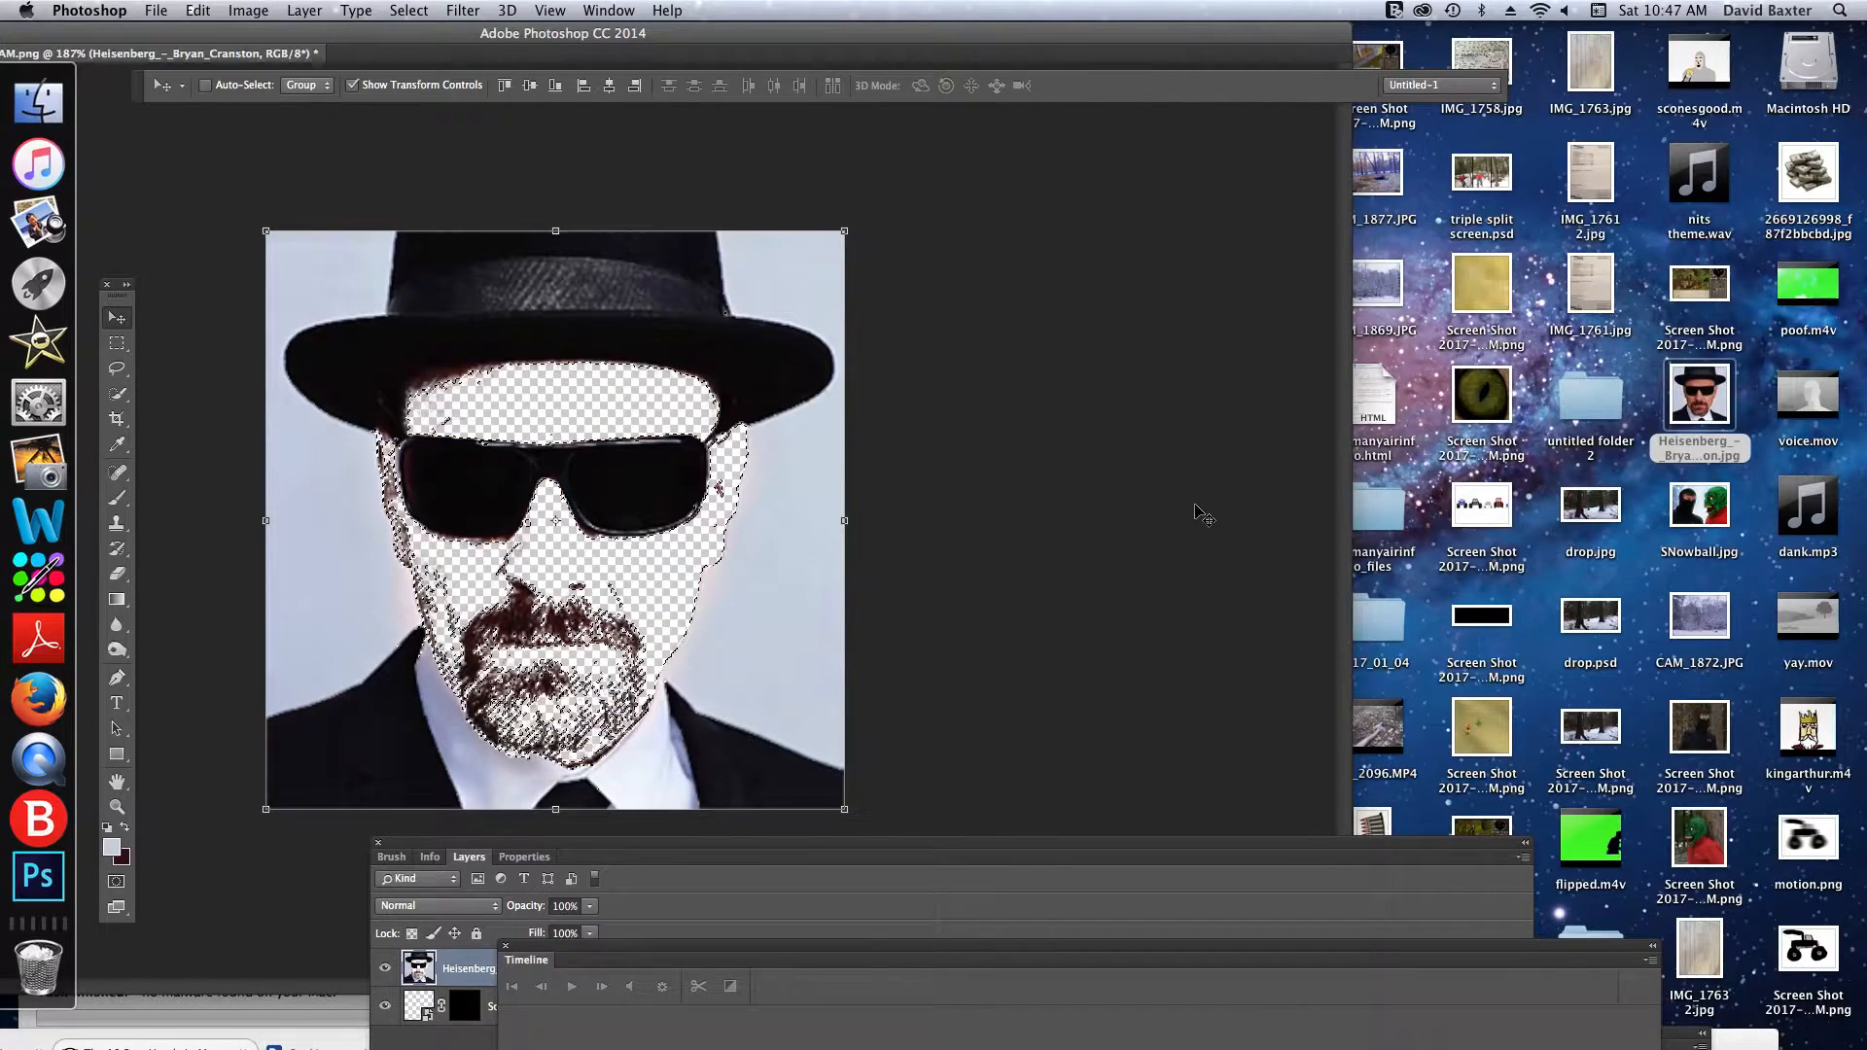
{"action": "left_click", "coordinate": [116, 368]}
{"action": "left_click", "coordinate": [159, 352]}
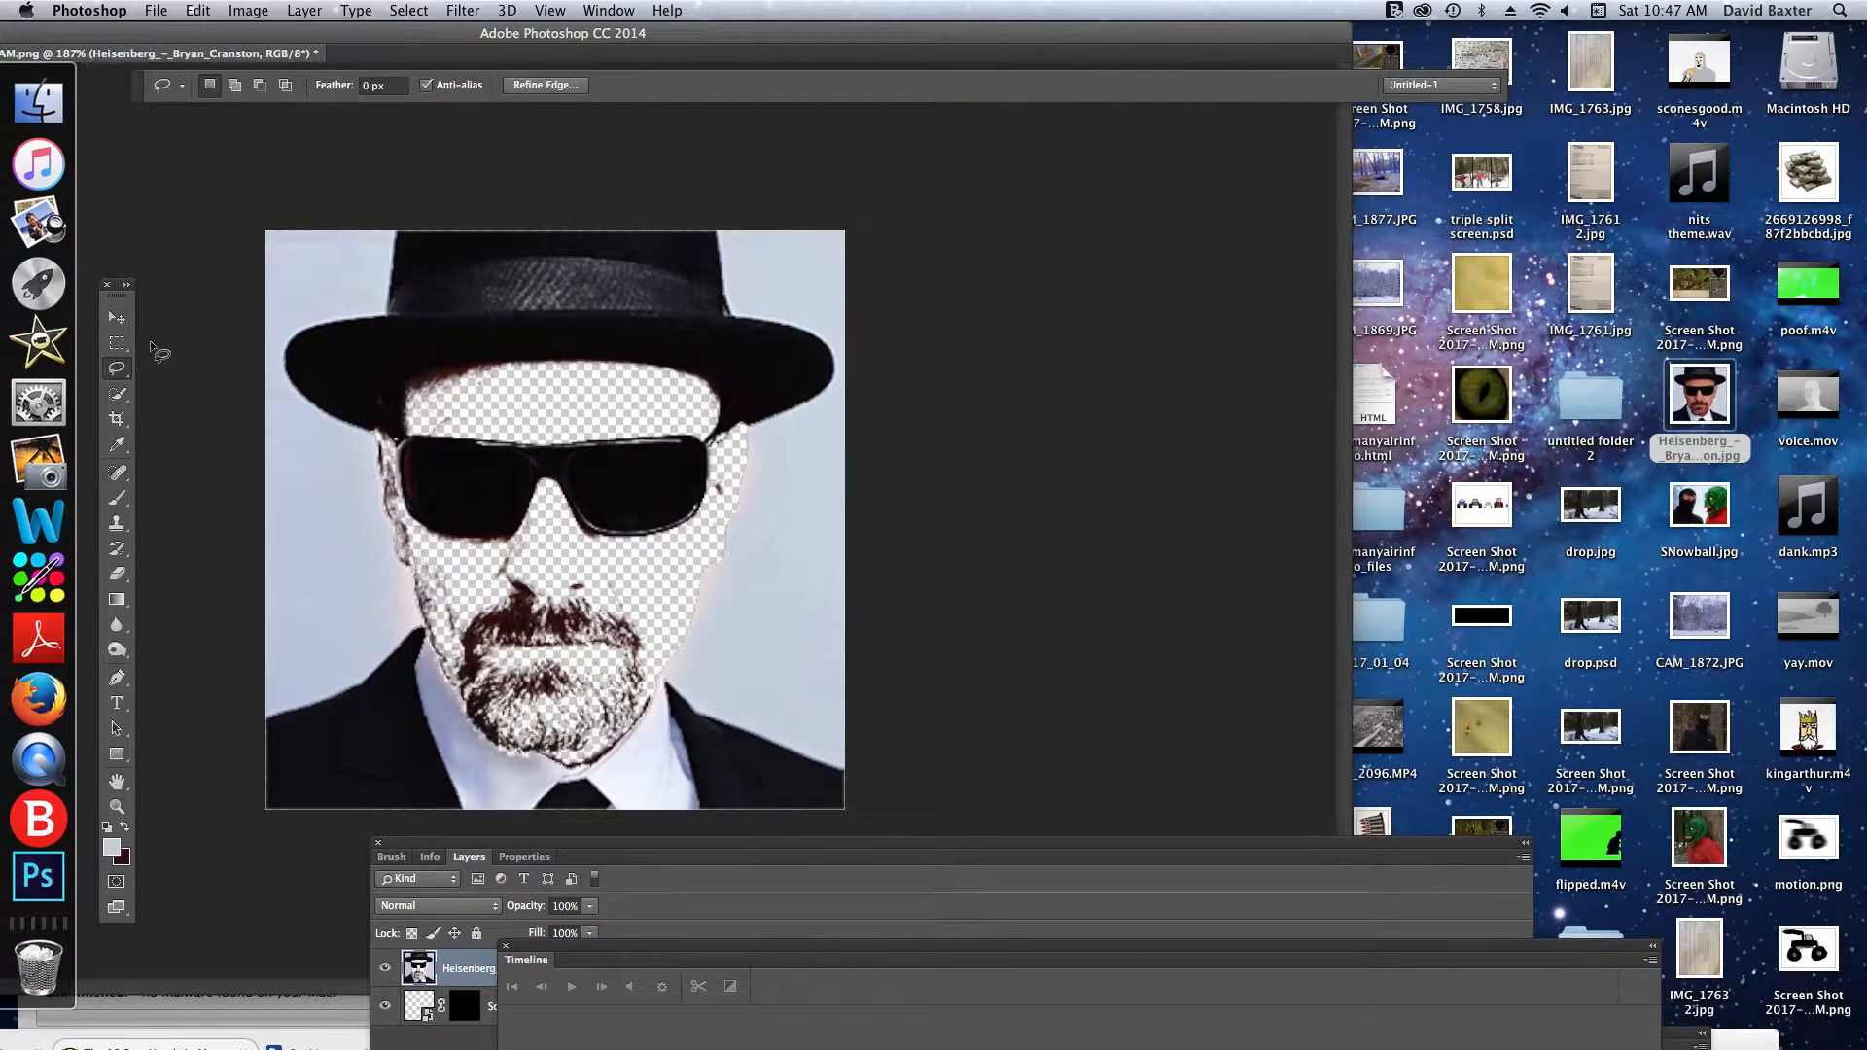
- Convert the portrait layer to grayscale with a Black & White adjustment using the Default preset
{"action": "left_click", "coordinate": [248, 10]}
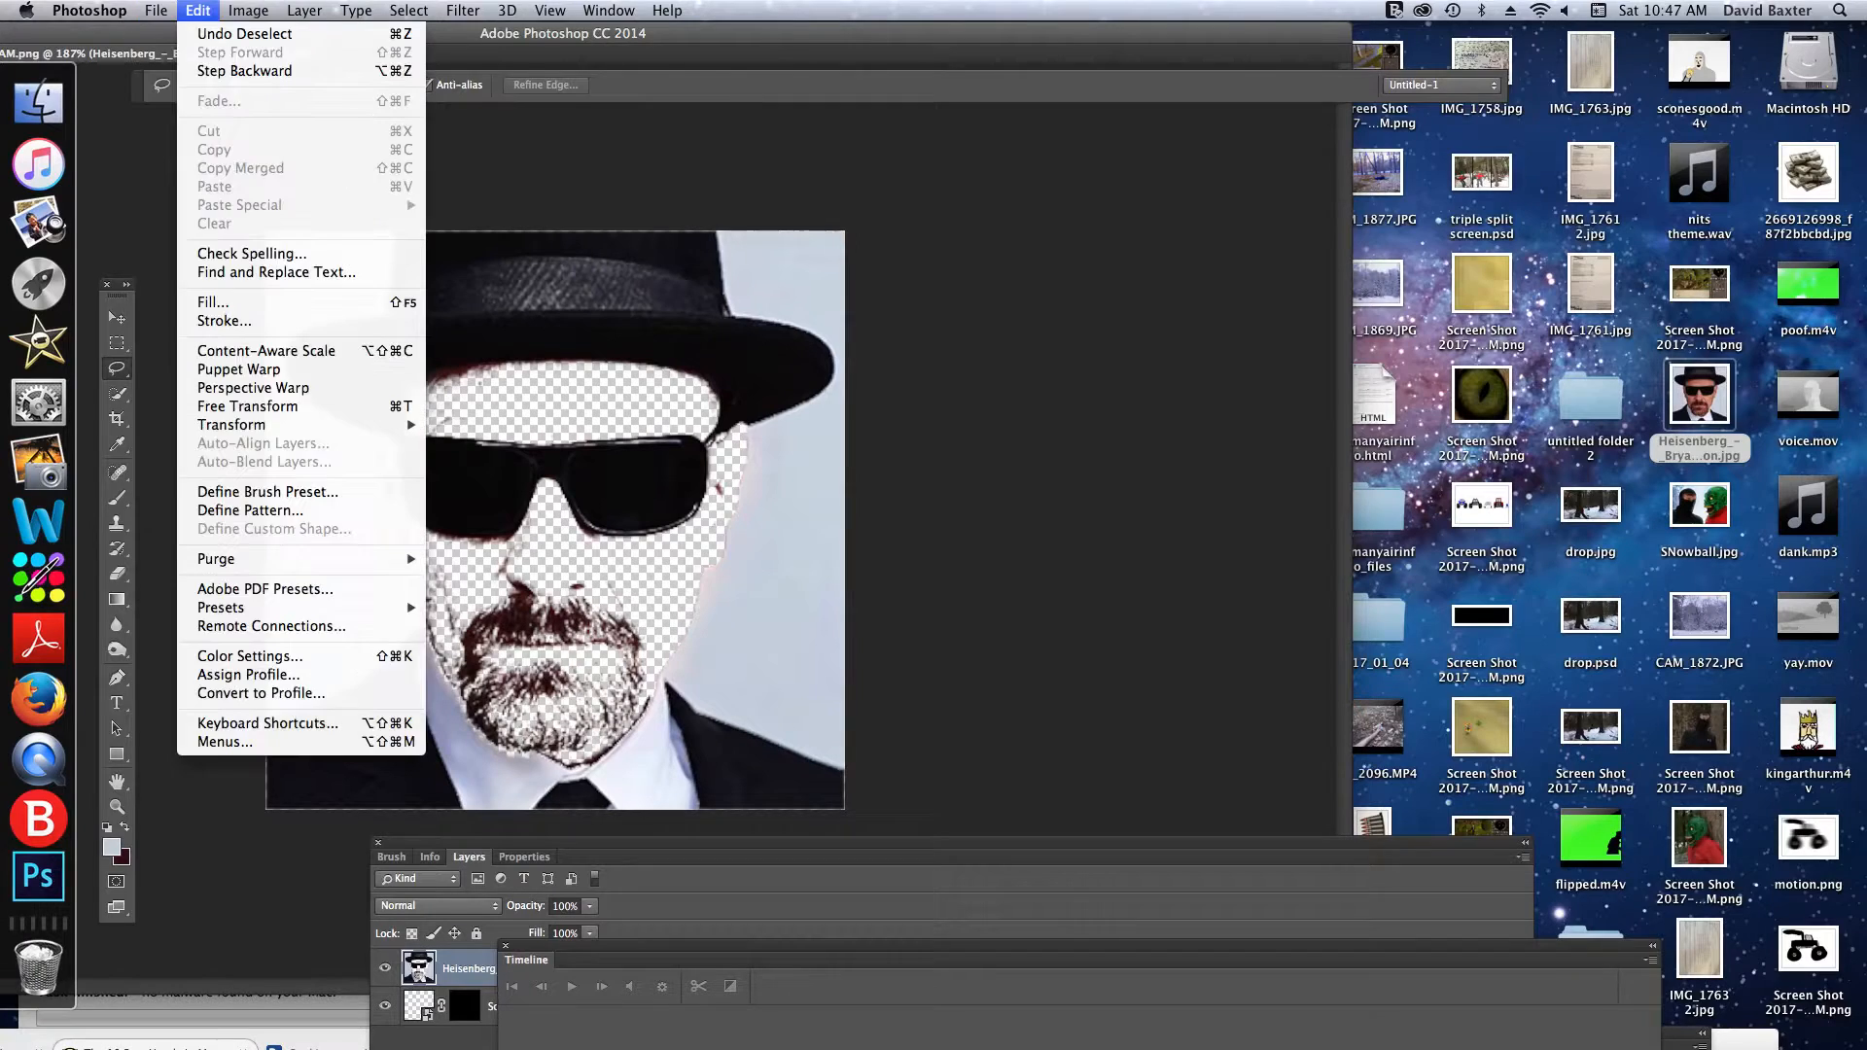
{"action": "mouse_move", "coordinate": [261, 65]}
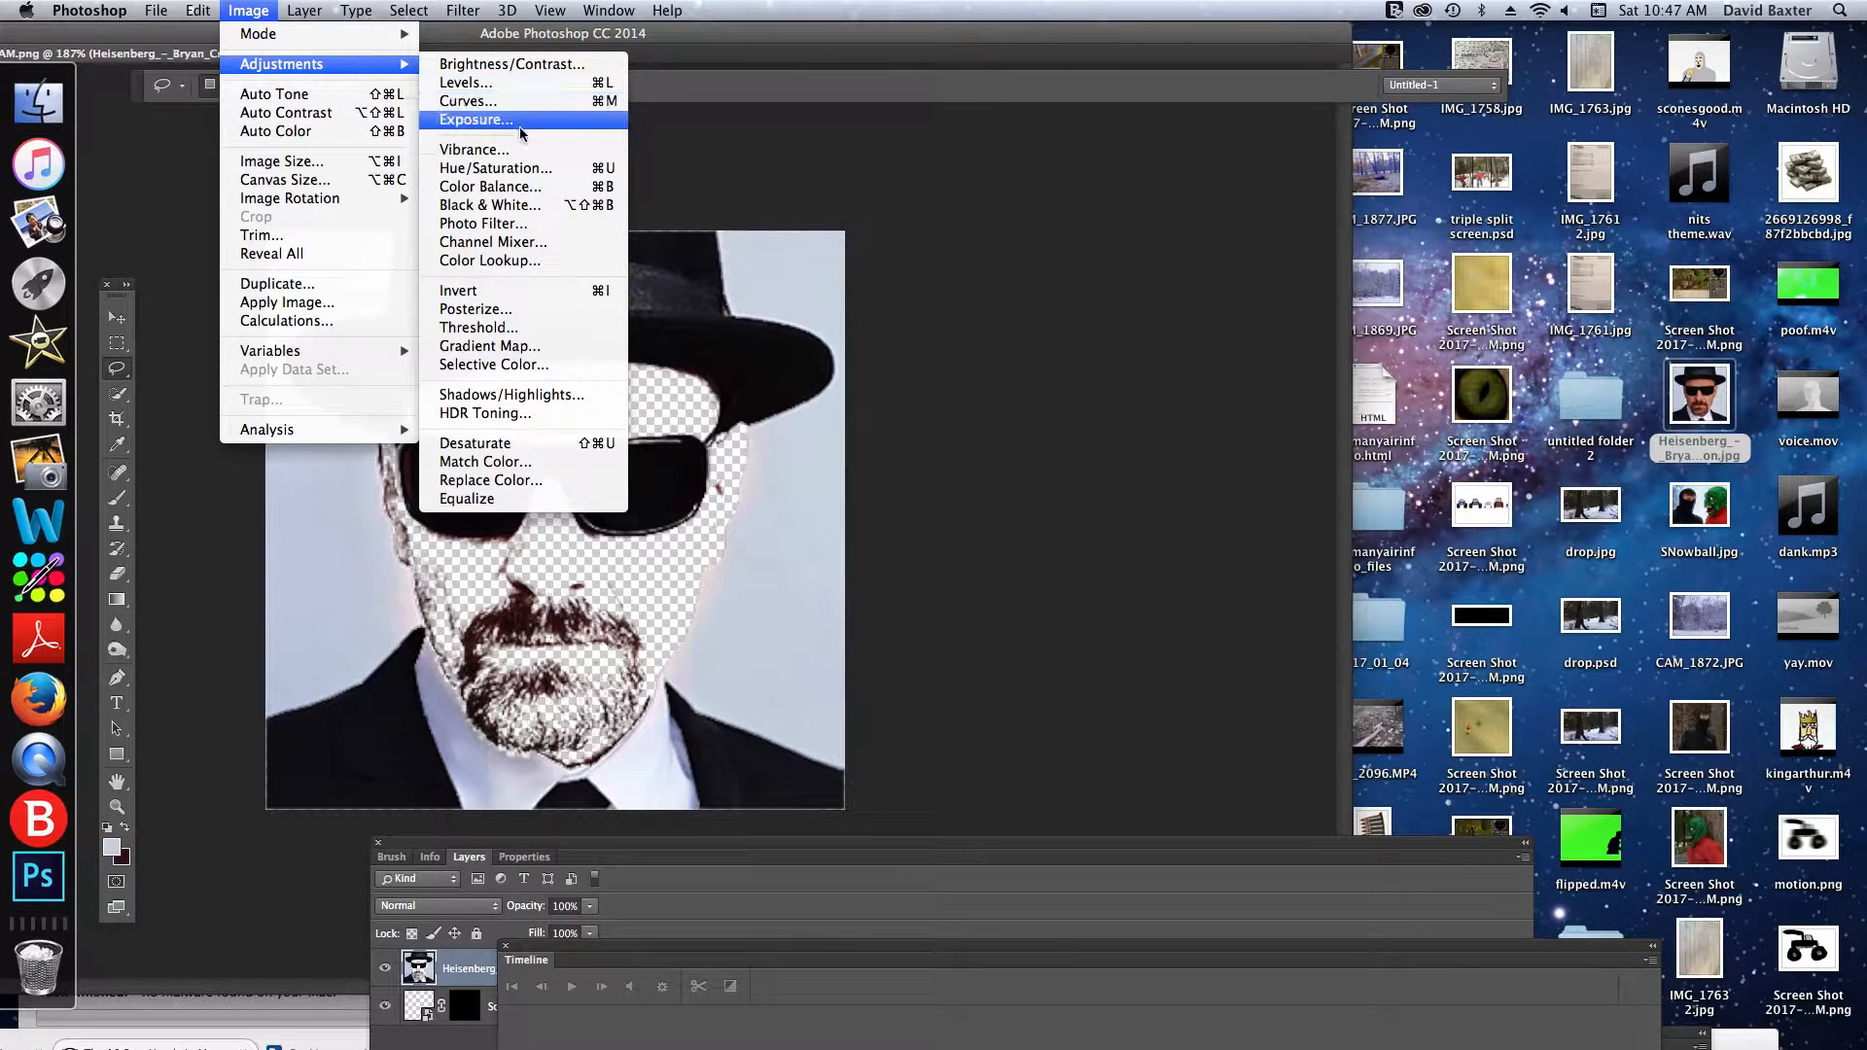
{"action": "left_click", "coordinate": [512, 205]}
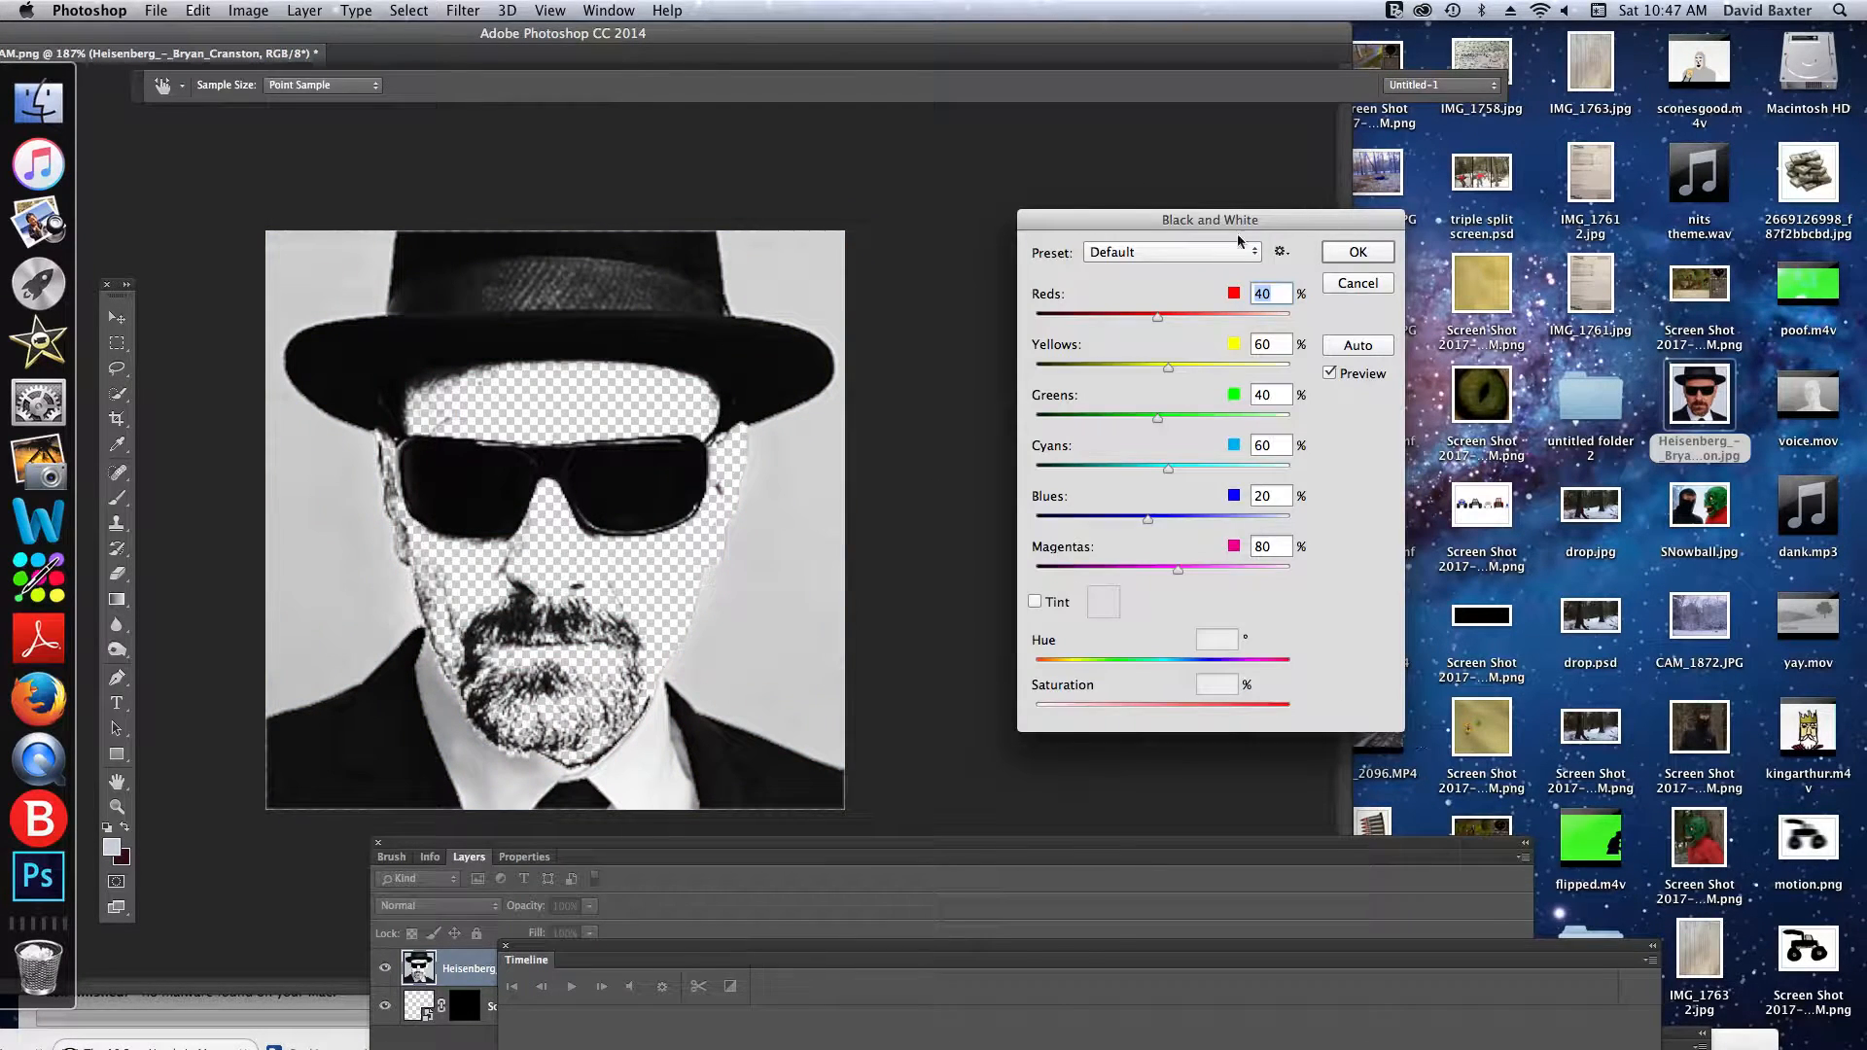
{"action": "left_click", "coordinate": [1333, 255]}
{"action": "key", "text": "l"}
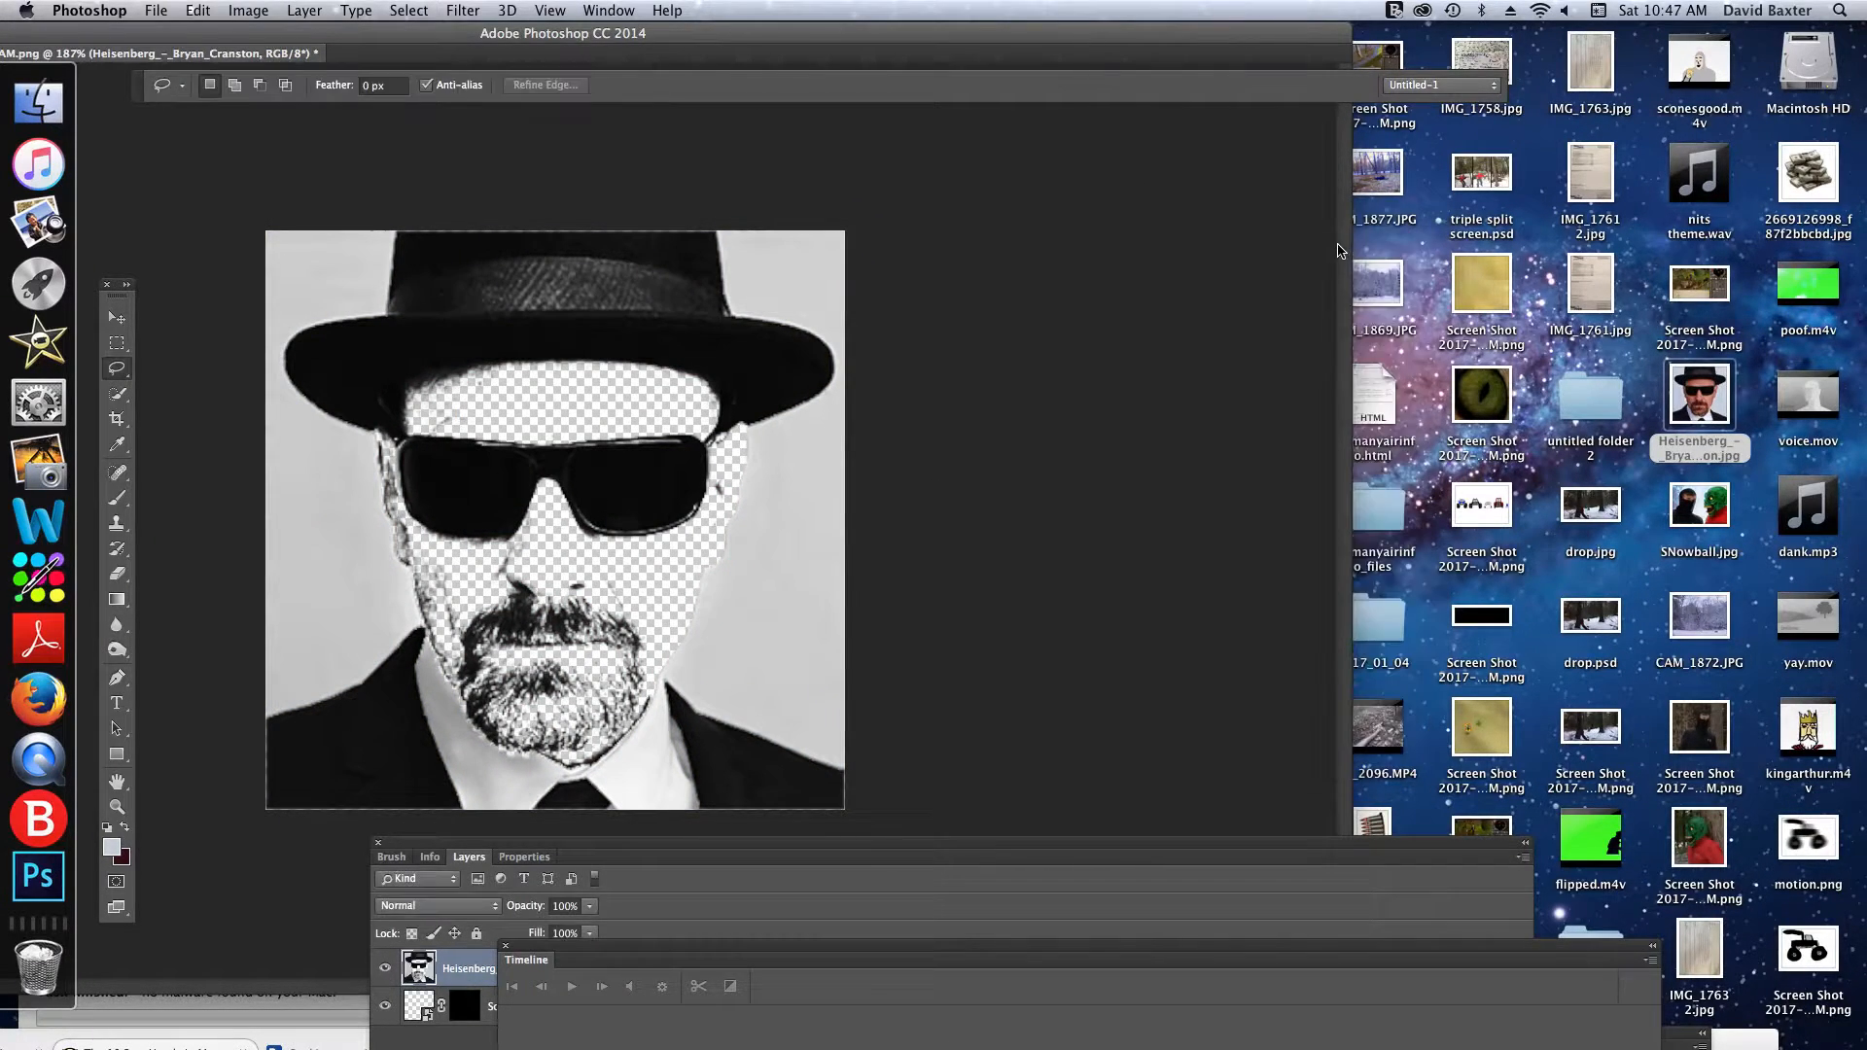
- Darken the black-and-white portrait layer with an Exposure adjustment set to -20.00
{"action": "left_click", "coordinate": [197, 10]}
{"action": "mouse_move", "coordinate": [248, 9]}
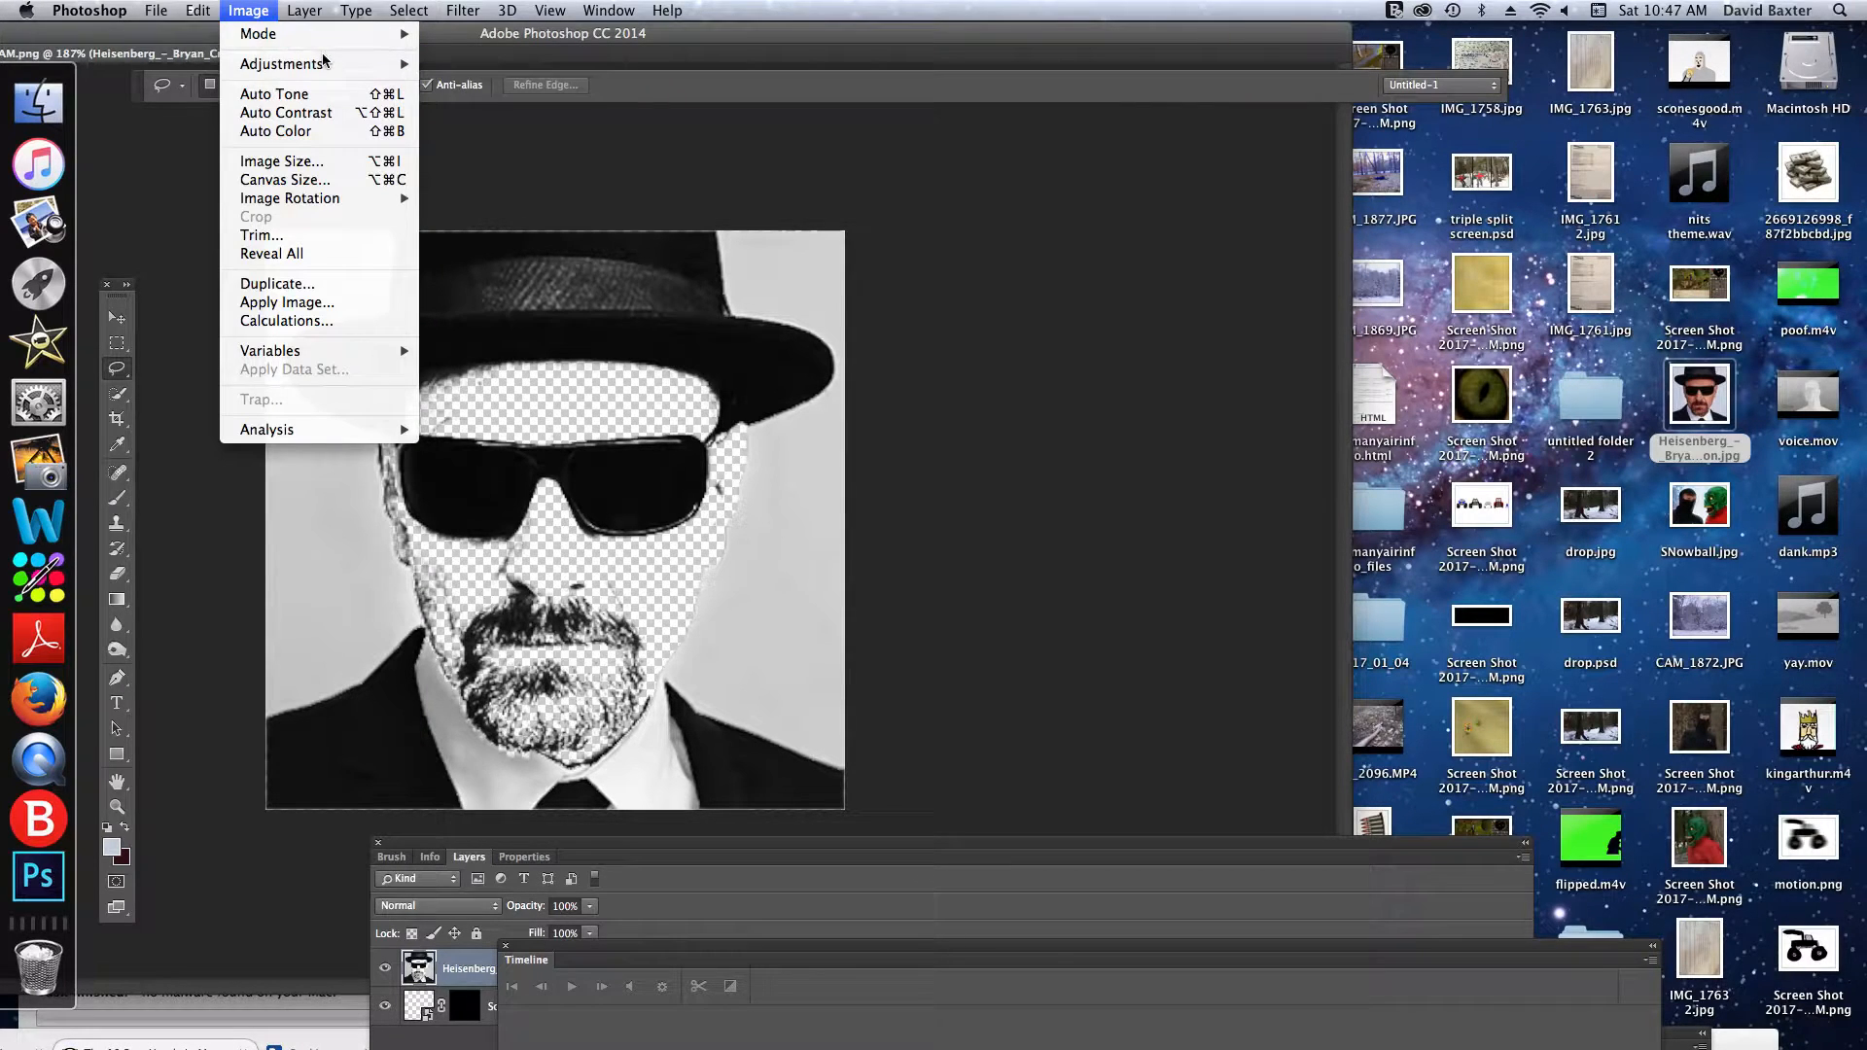
{"action": "mouse_move", "coordinate": [326, 63]}
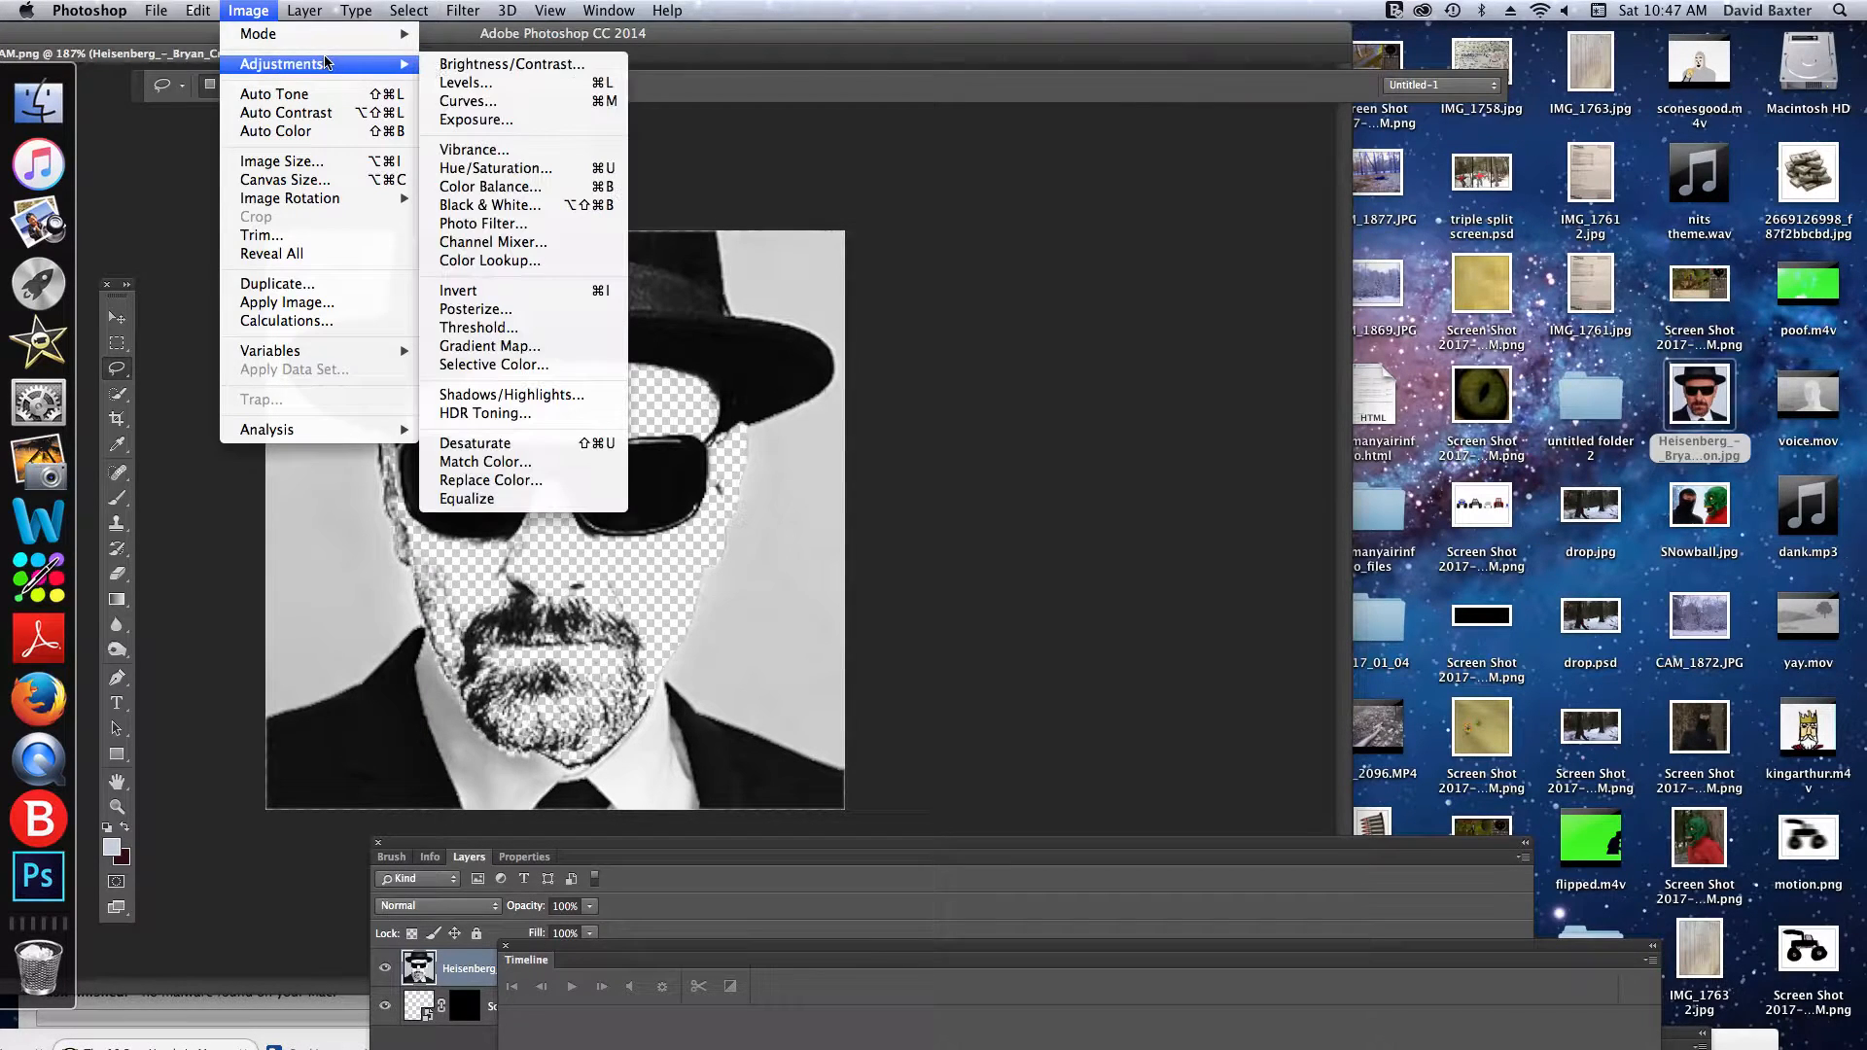
{"action": "left_click", "coordinate": [504, 132]}
{"action": "left_click", "coordinate": [248, 10]}
{"action": "mouse_move", "coordinate": [282, 63]}
{"action": "left_click", "coordinate": [475, 119]}
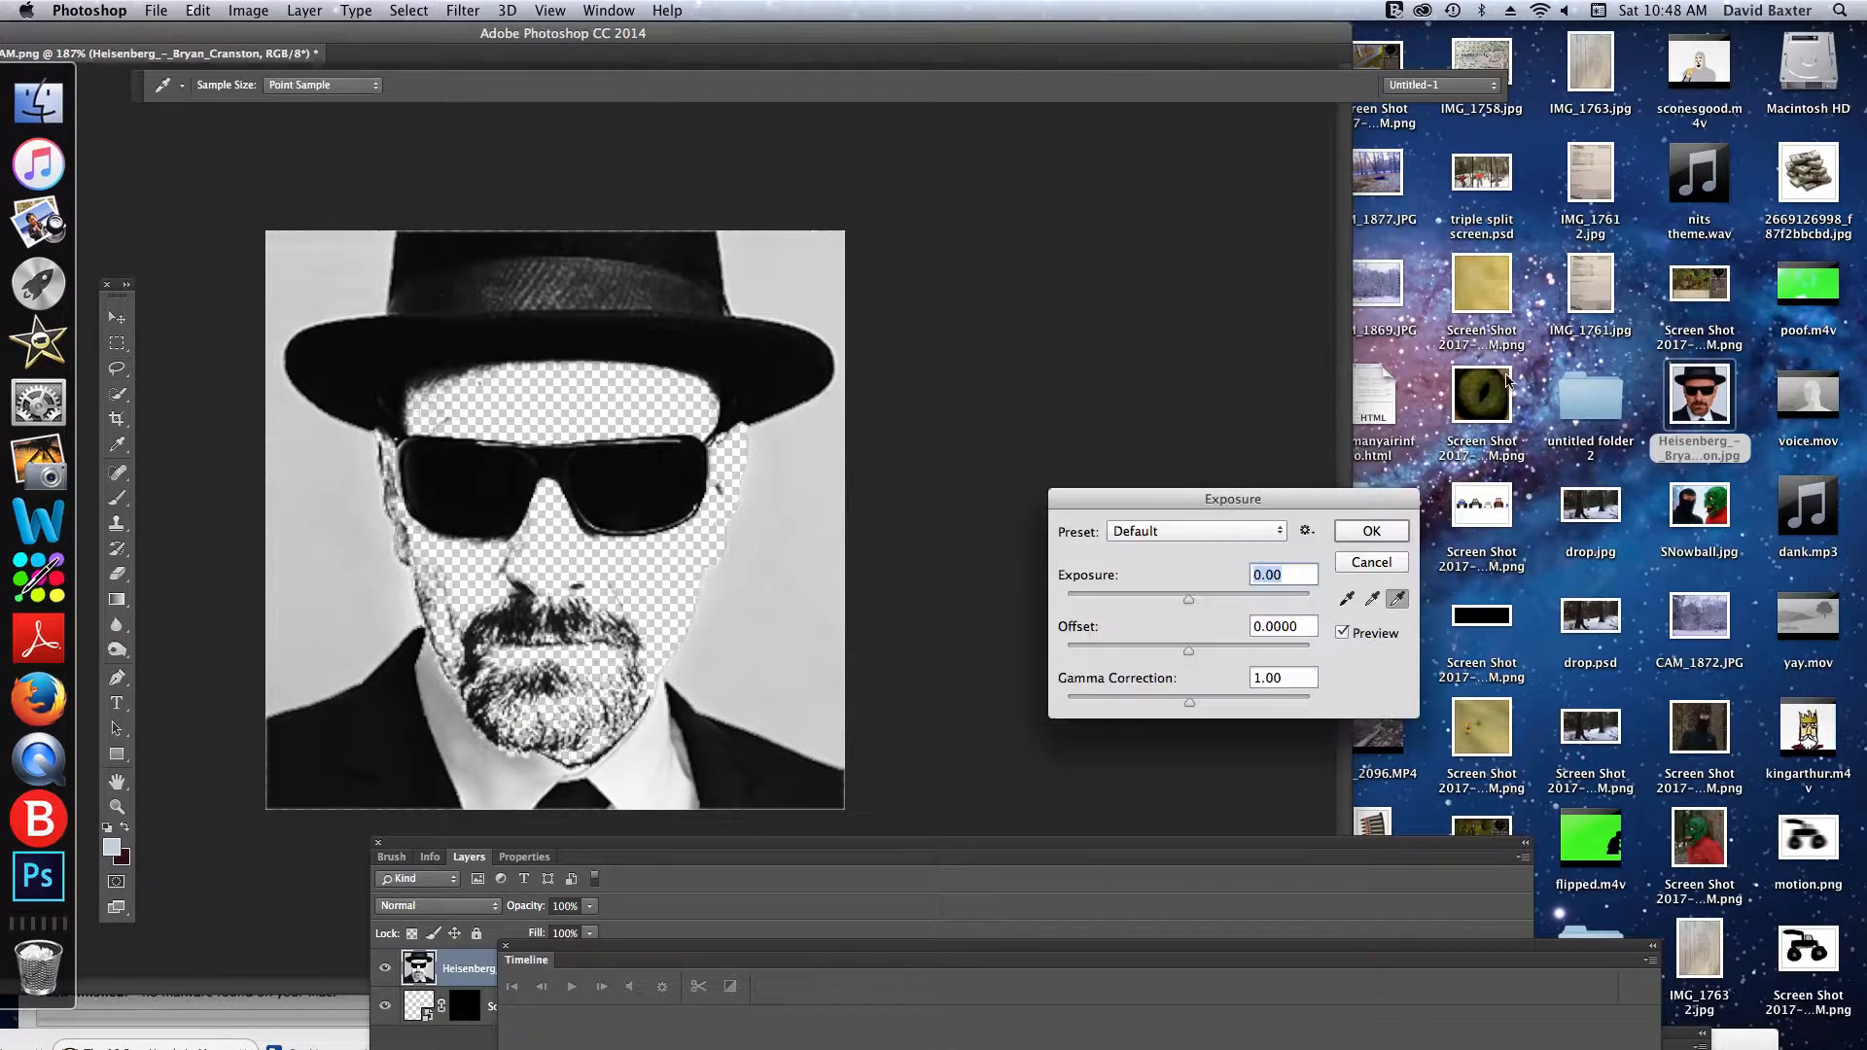
{"action": "left_click_drag", "start_coordinate": [1191, 598], "coordinate": [801, 610]}
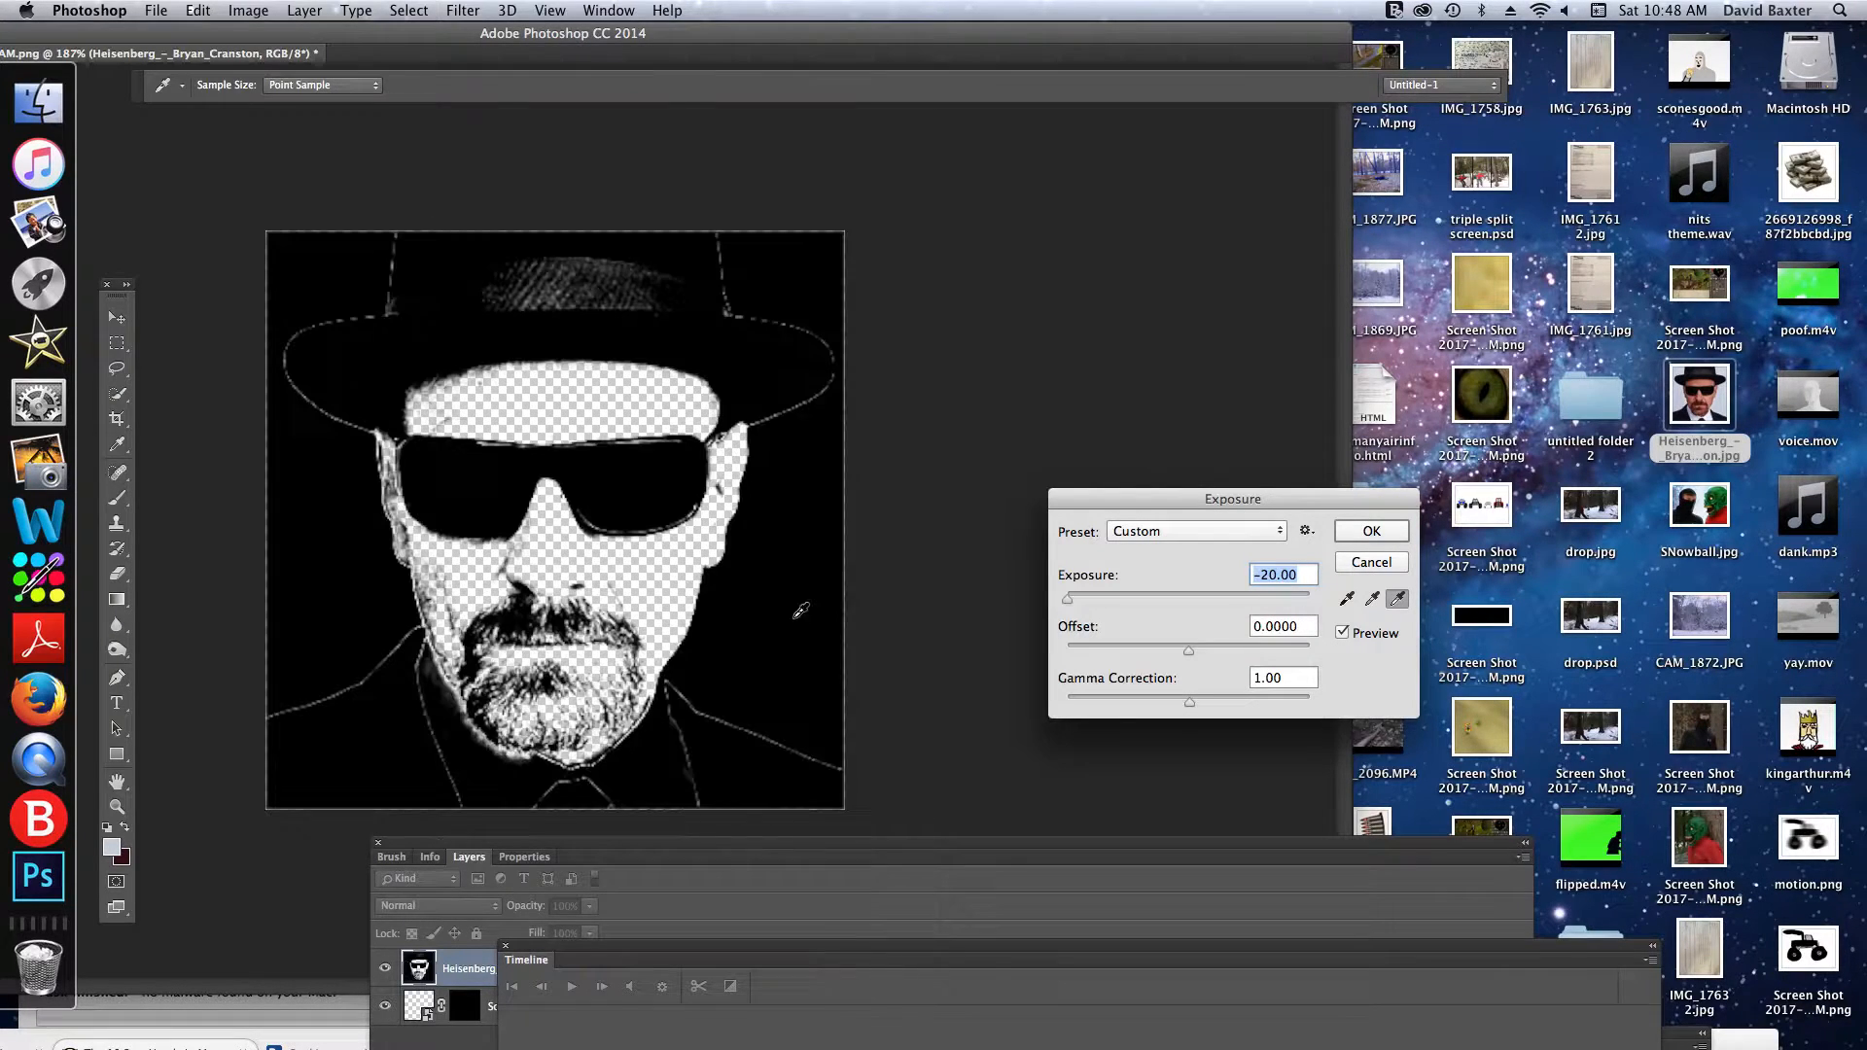
{"action": "left_click", "coordinate": [1366, 532]}
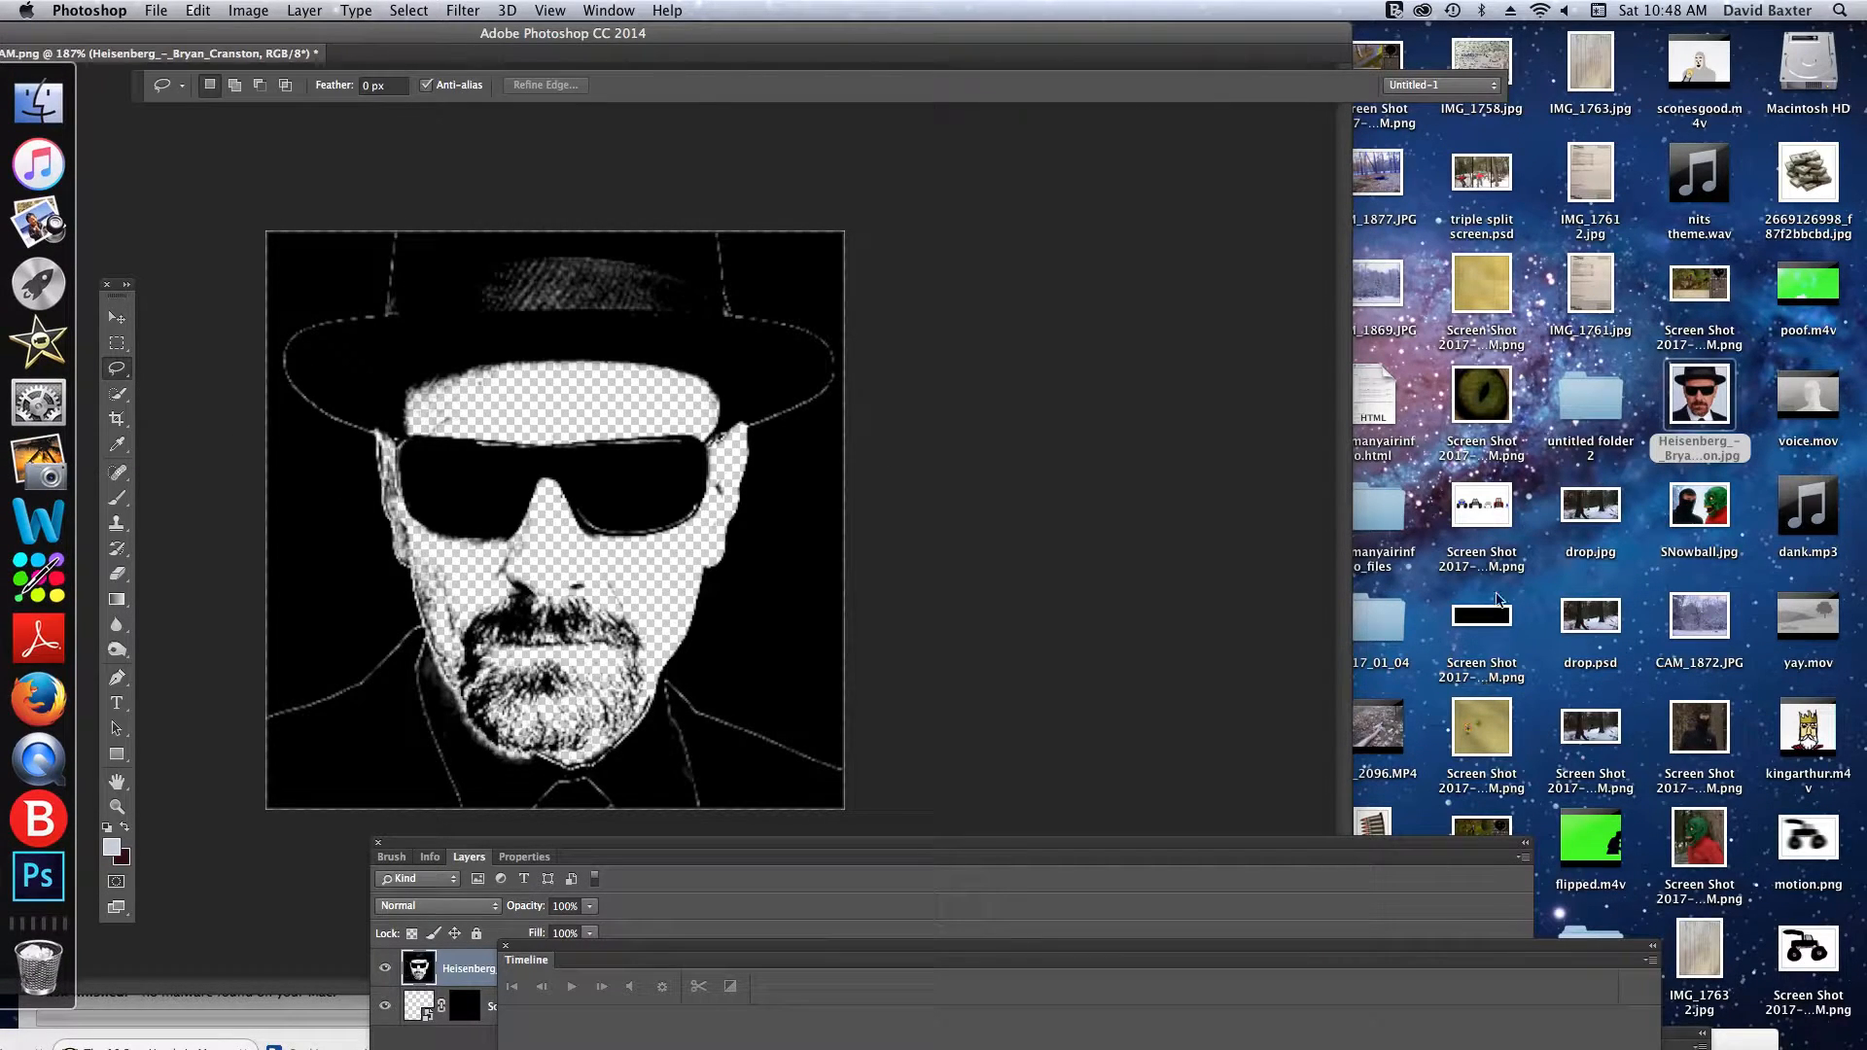
- Place fire-08.jpg from the desktop into the portrait document, enlarged to about 79% width and 109% height to cover the canvas
{"action": "left_click_drag", "start_coordinate": [1308, 44], "coordinate": [1175, 61]}
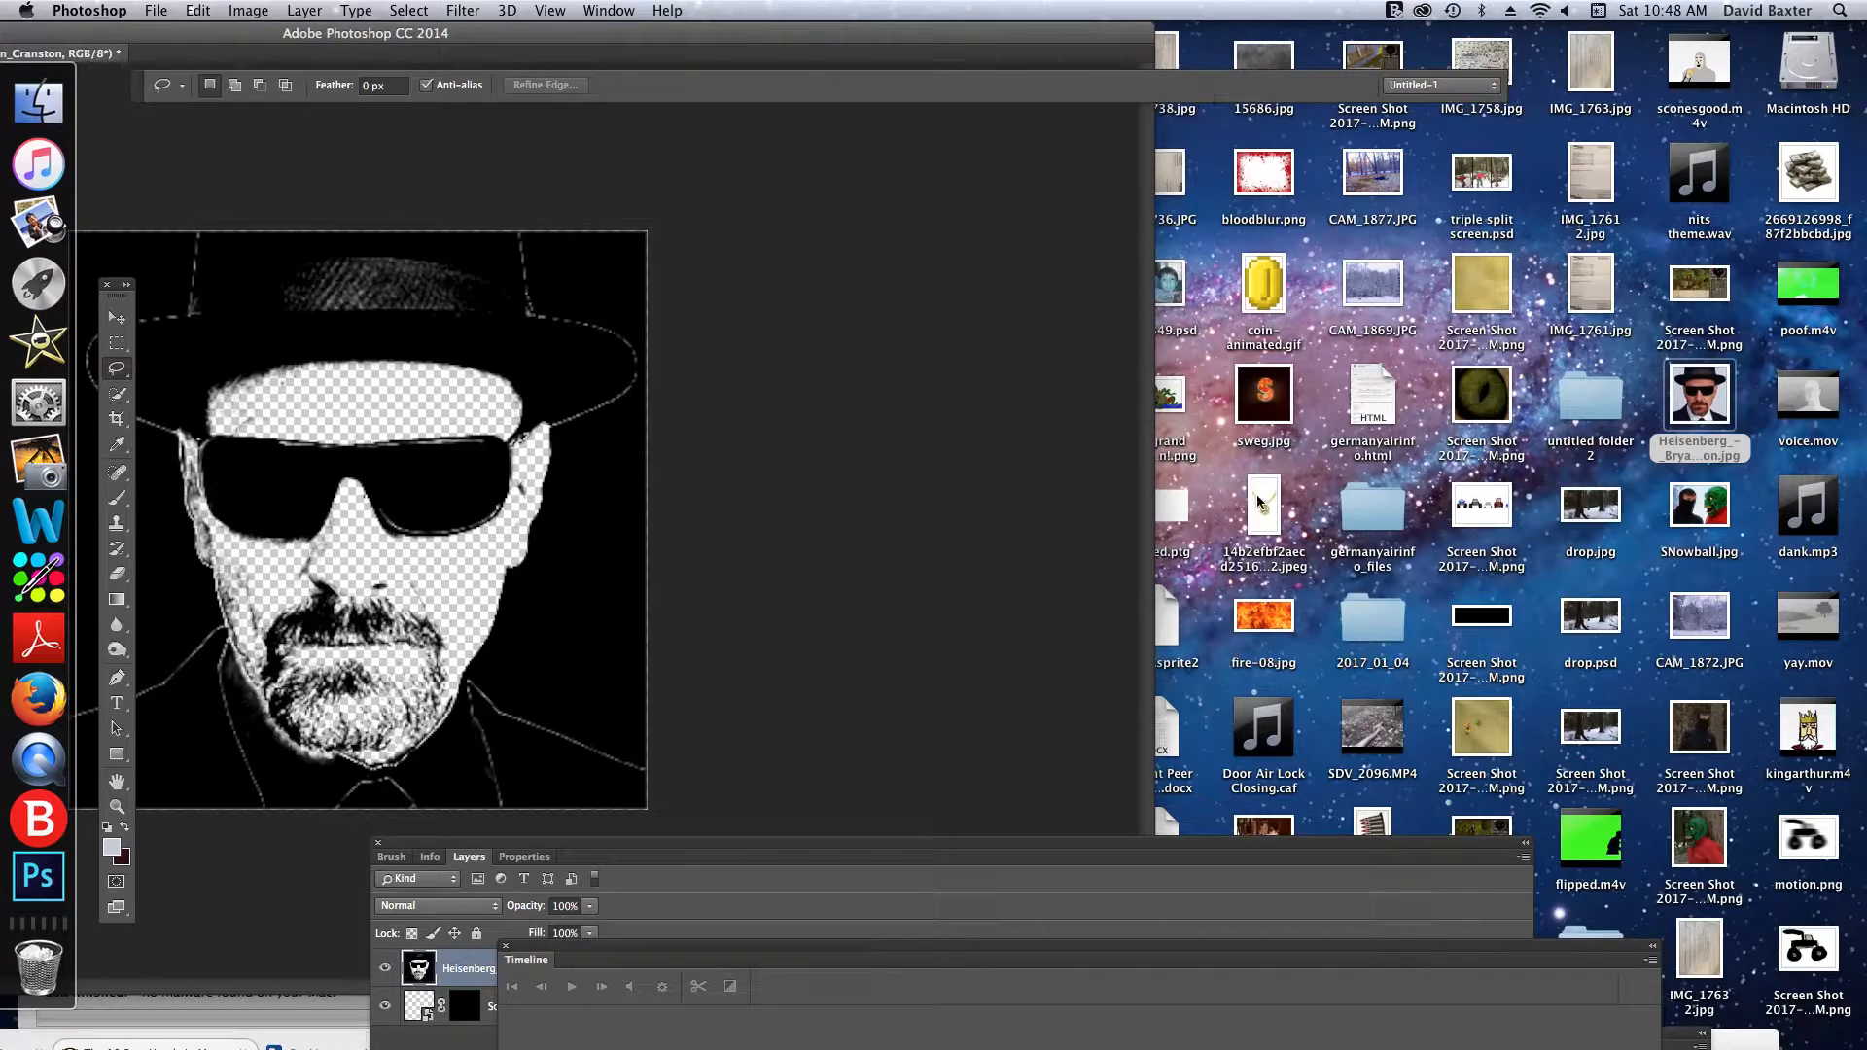
{"action": "left_click_drag", "start_coordinate": [1264, 620], "coordinate": [352, 510]}
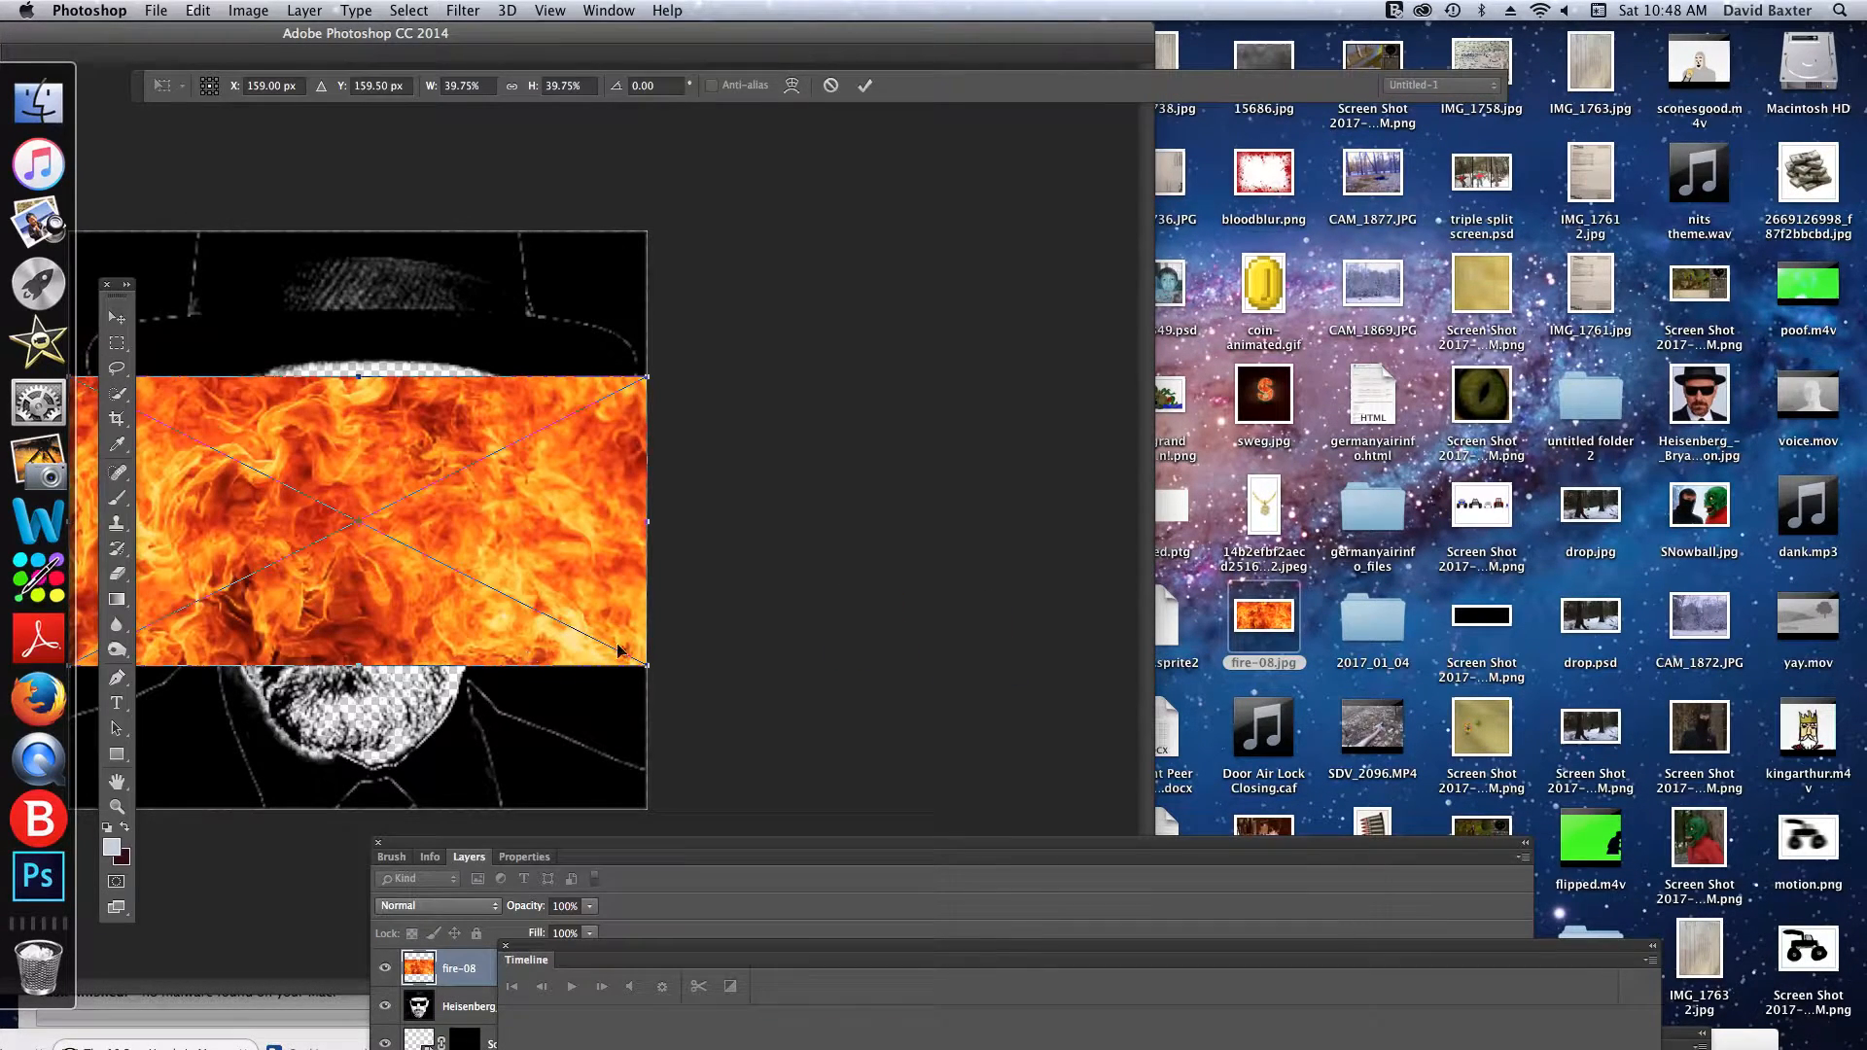
{"action": "left_click_drag", "start_coordinate": [649, 377], "coordinate": [661, 114]}
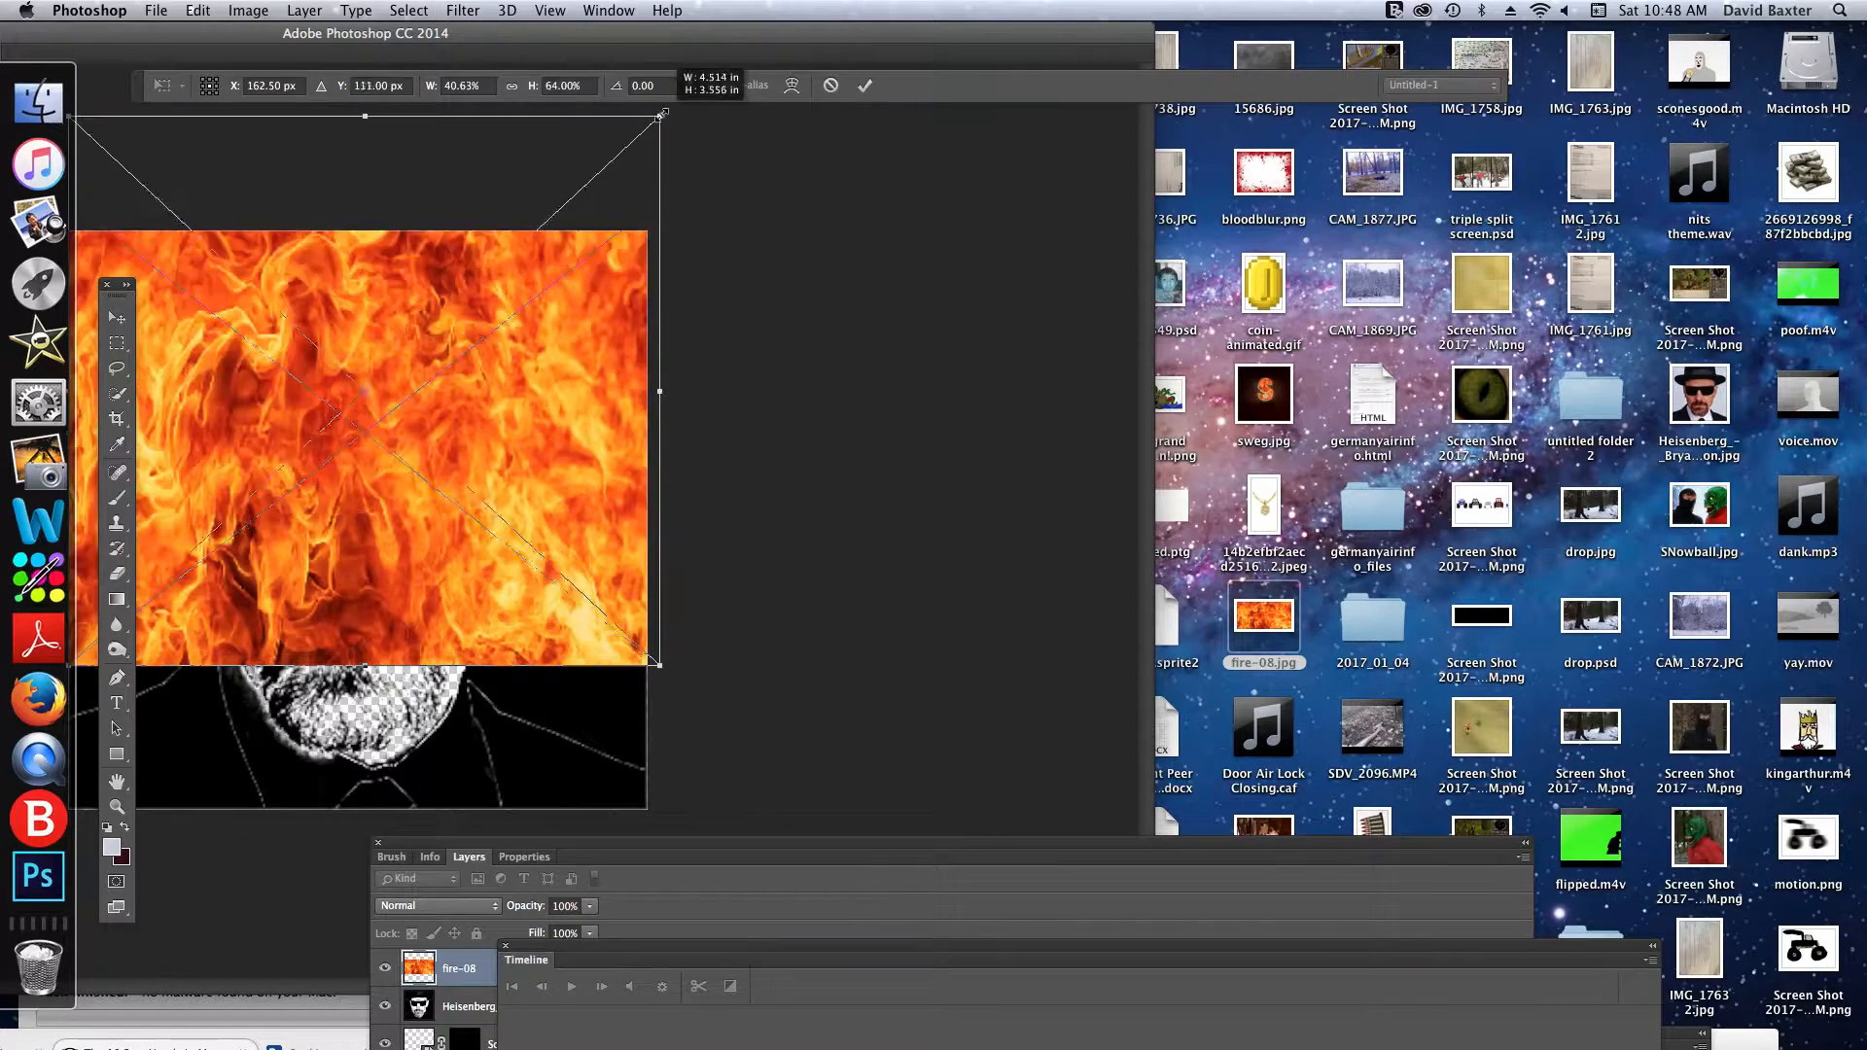
{"action": "left_click_drag", "start_coordinate": [688, 736], "coordinate": [1225, 919]}
{"action": "left_click_drag", "start_coordinate": [653, 505], "coordinate": [628, 551]}
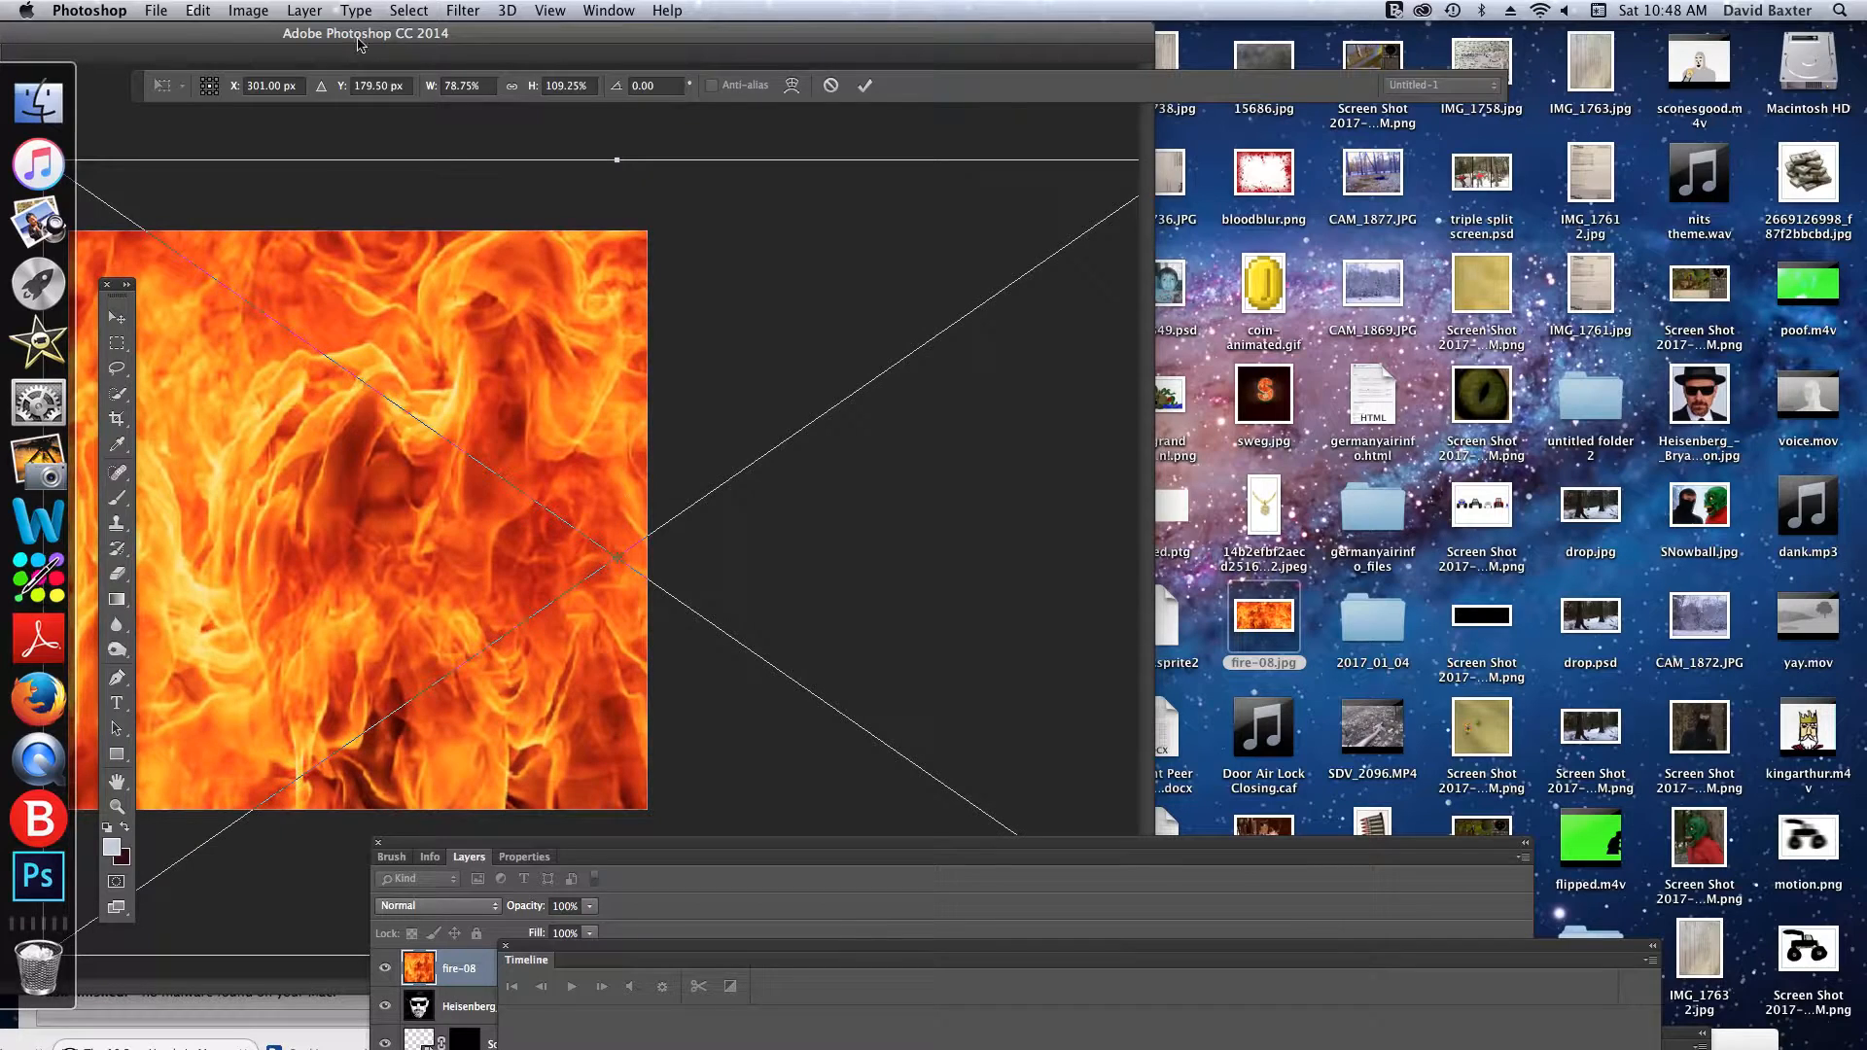
{"action": "left_click", "coordinate": [865, 84]}
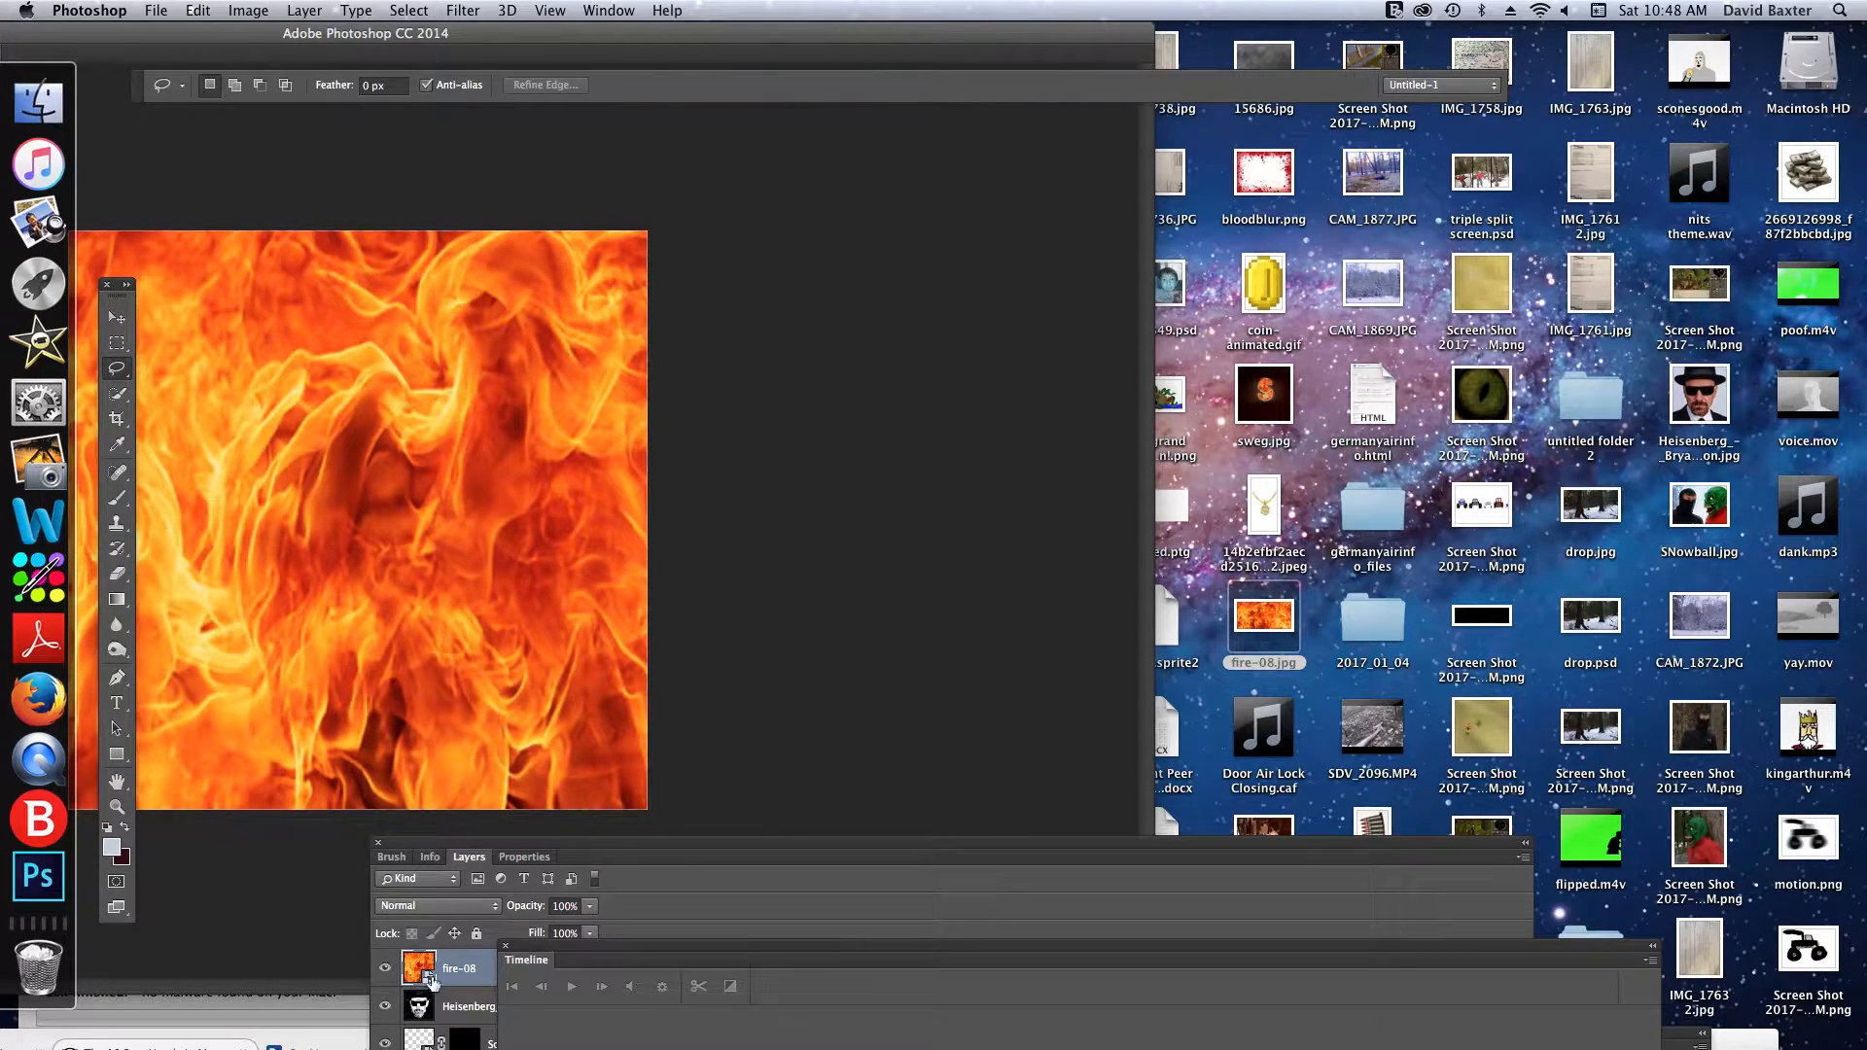
- Move the fire-08 layer directly below the portrait layer and rearrange the workspace so the whole image is unobstructed
{"action": "left_click_drag", "start_coordinate": [672, 842], "coordinate": [994, 497]}
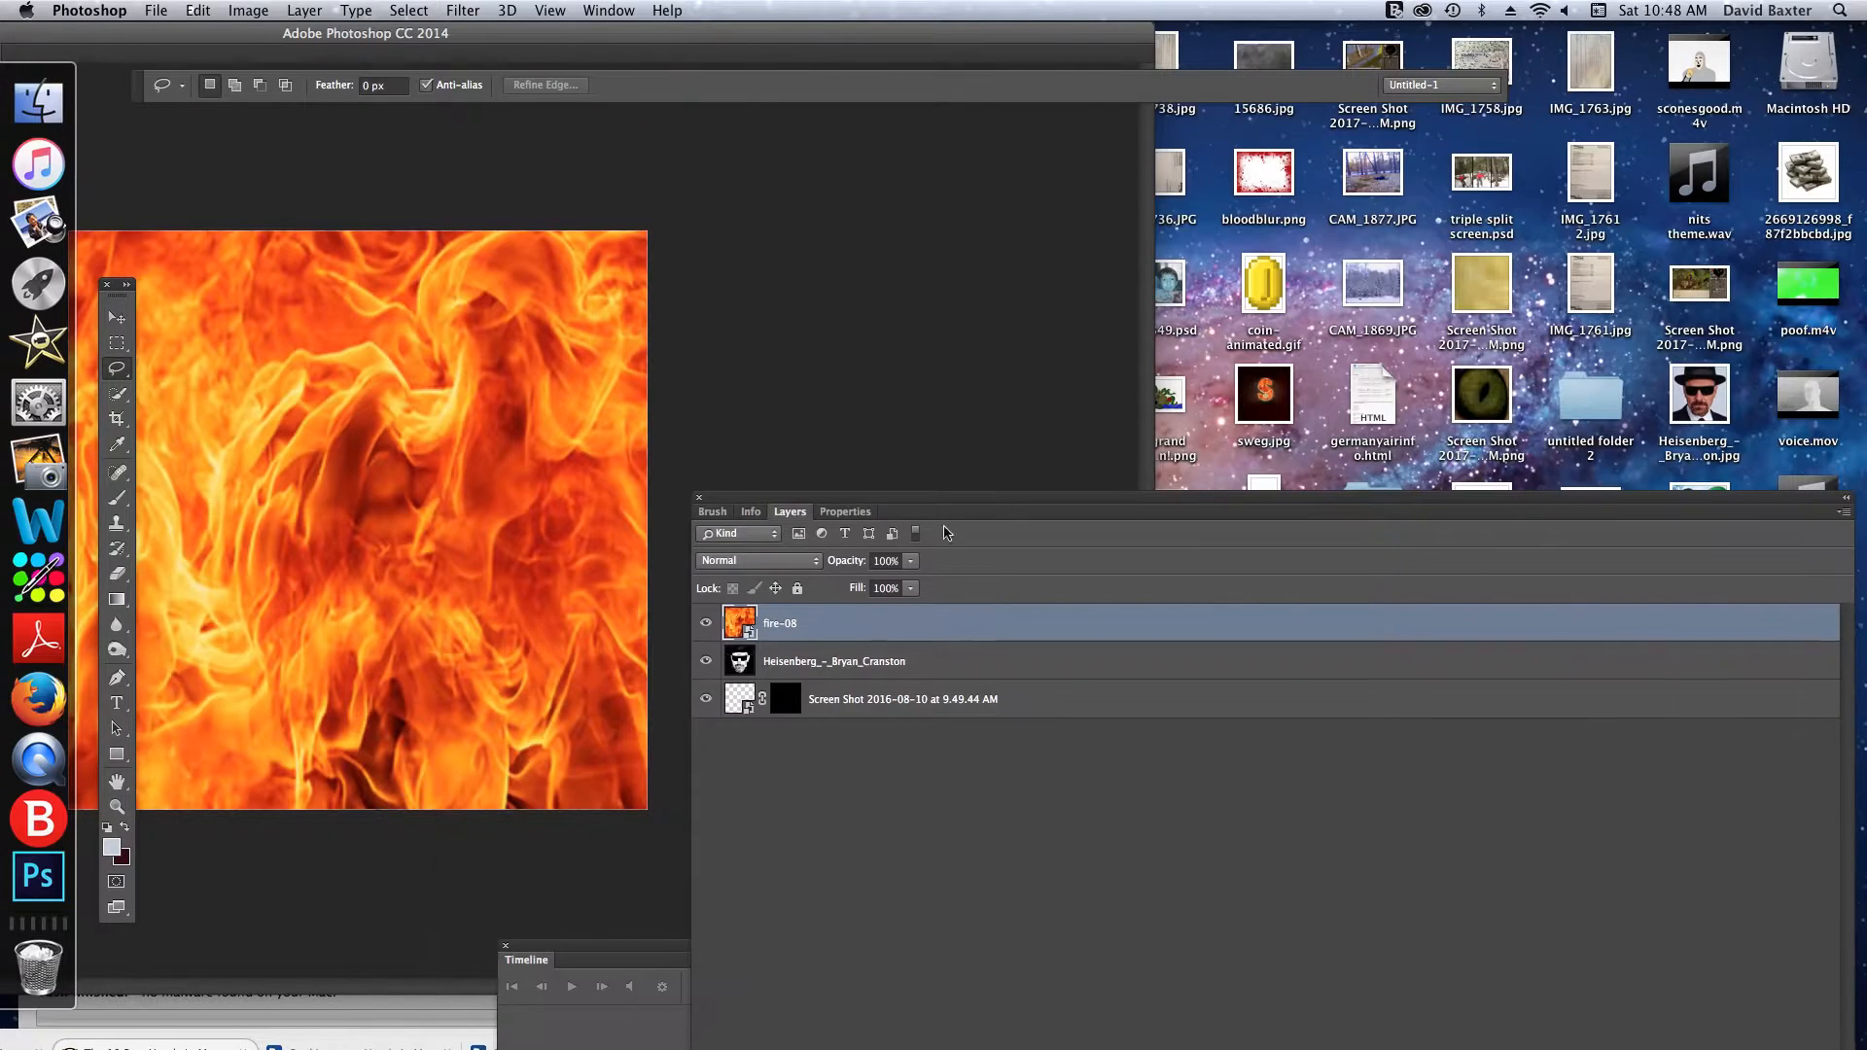
{"action": "left_click_drag", "start_coordinate": [848, 617], "coordinate": [843, 675]}
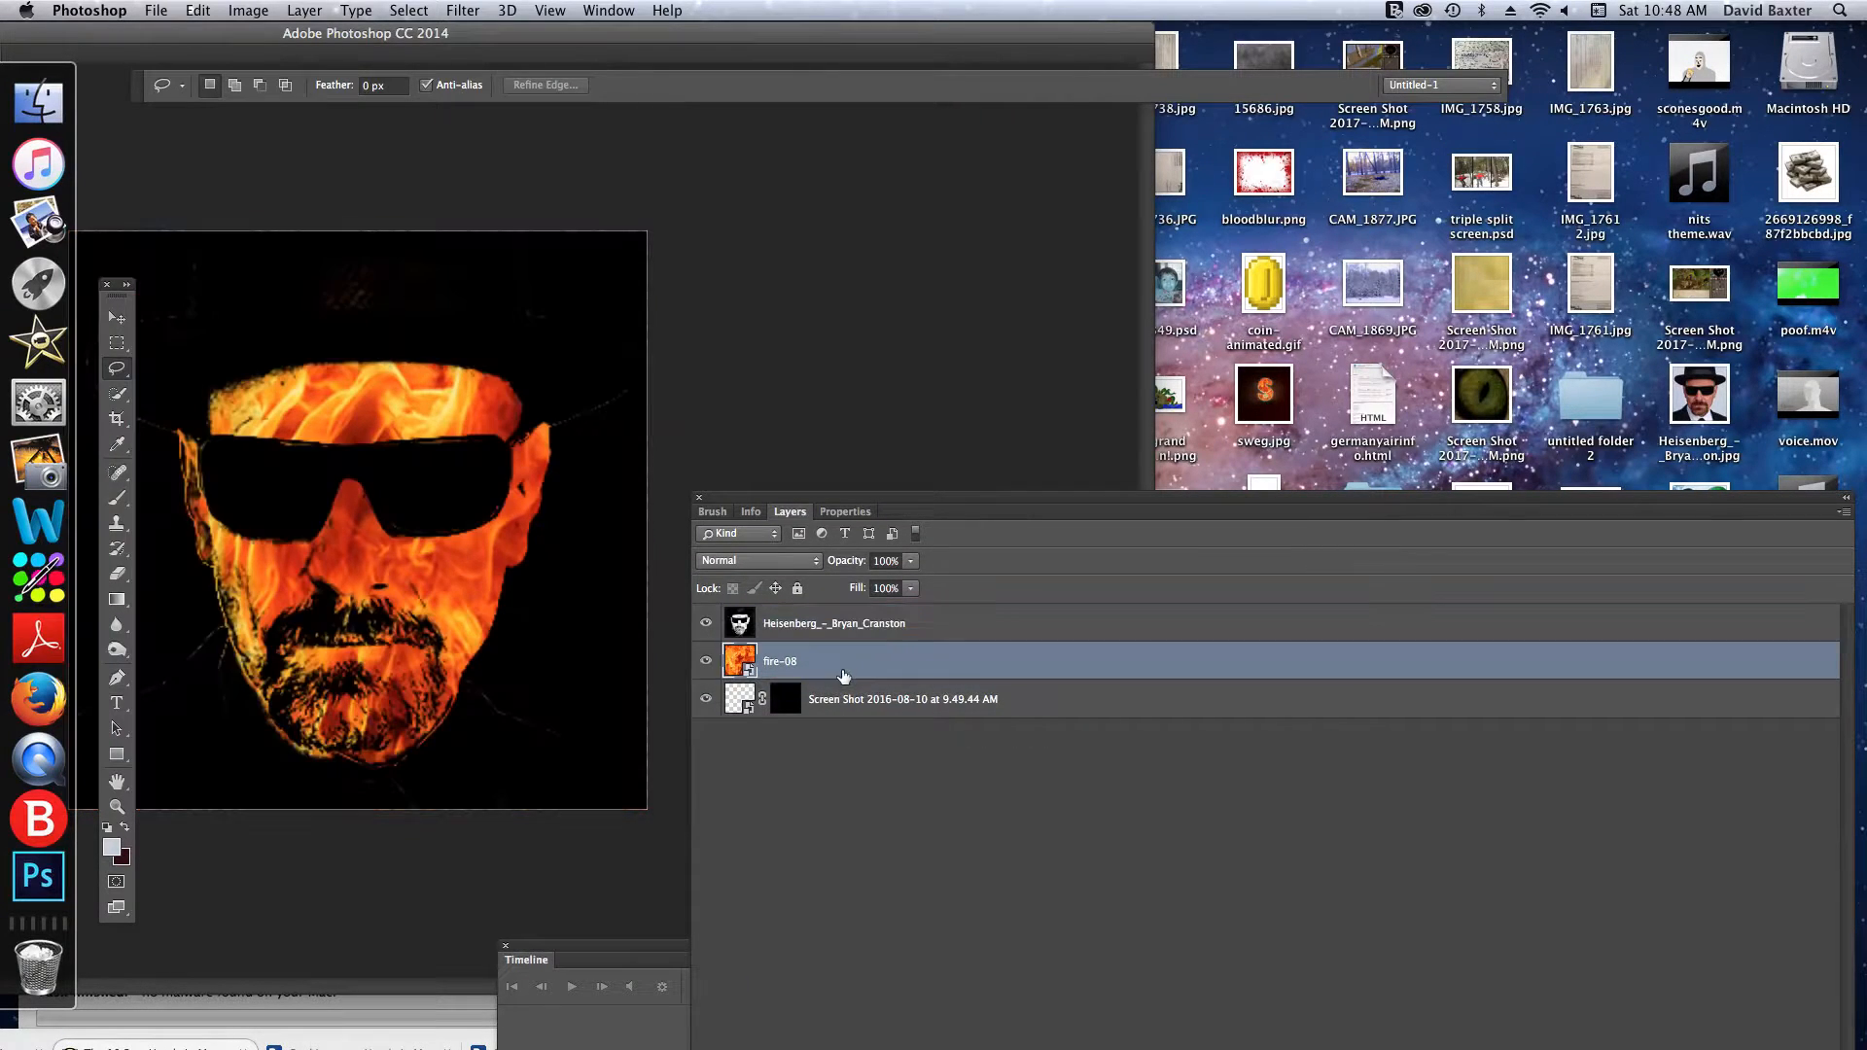
{"action": "double_click", "coordinate": [707, 32]}
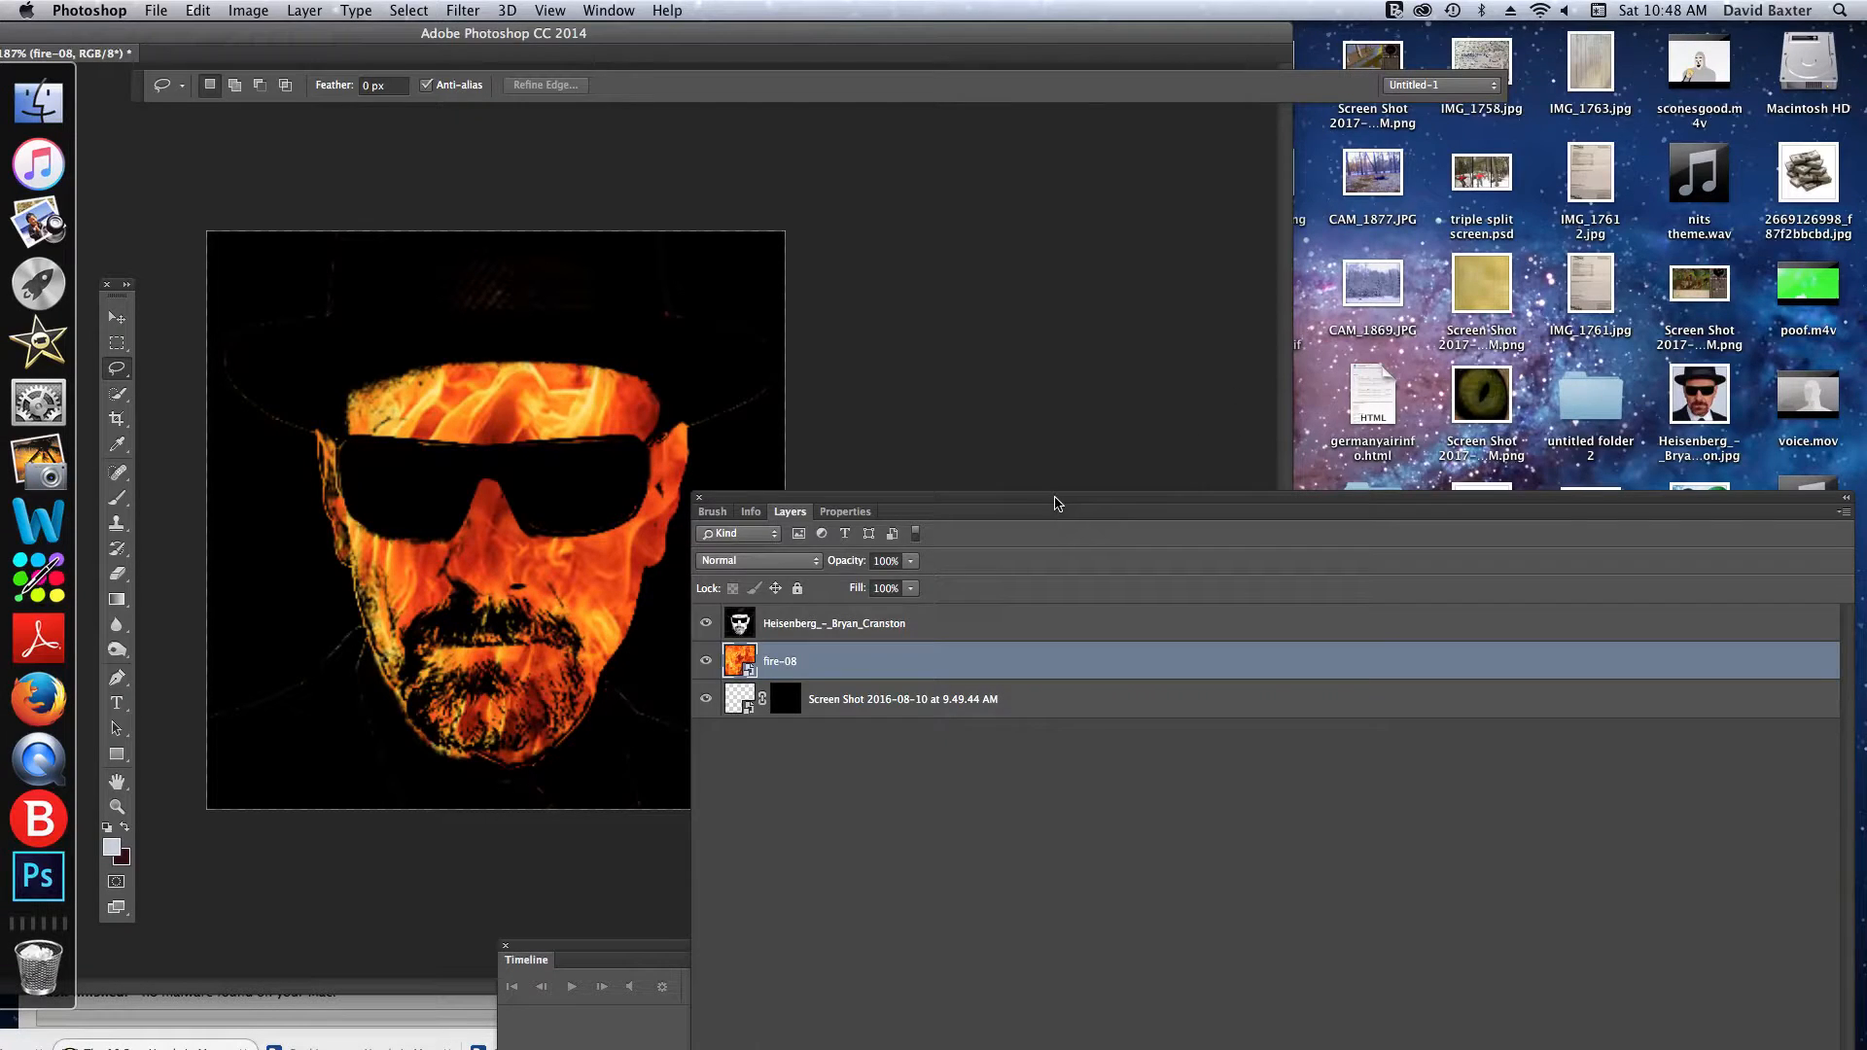
{"action": "left_click_drag", "start_coordinate": [1057, 503], "coordinate": [1286, 53]}
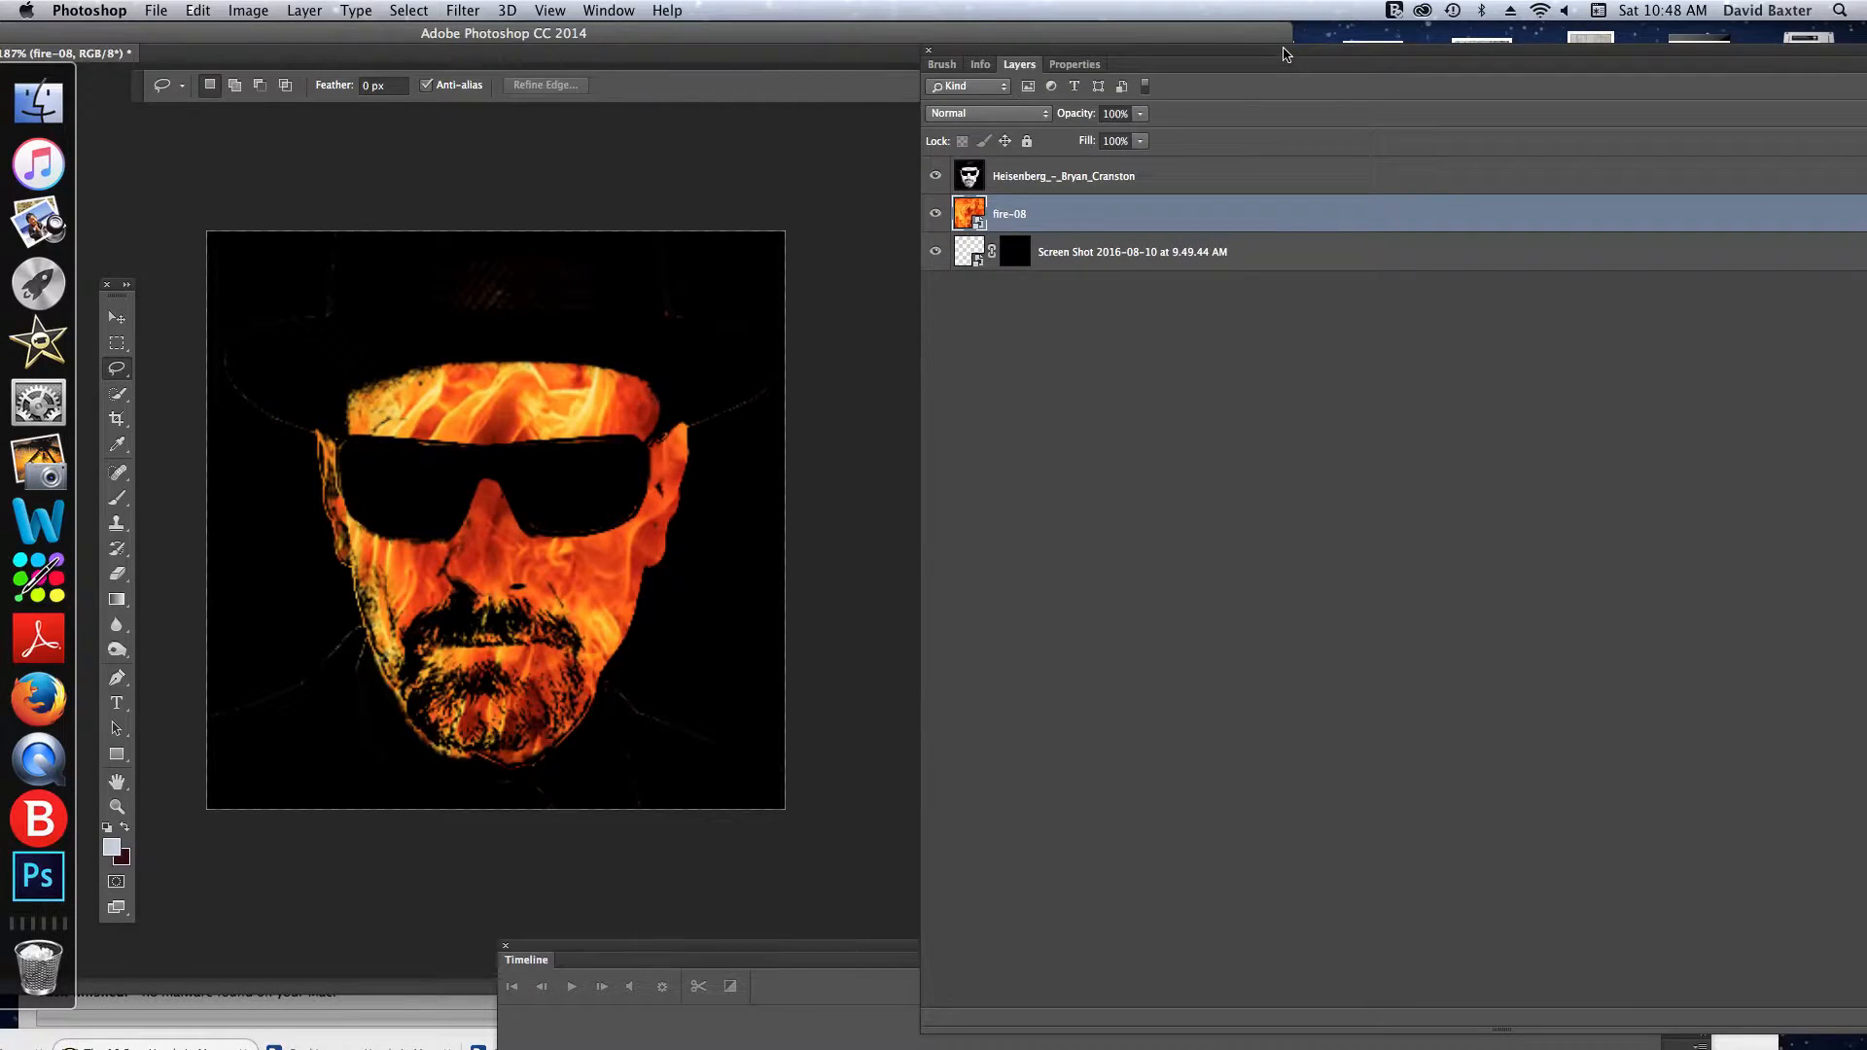